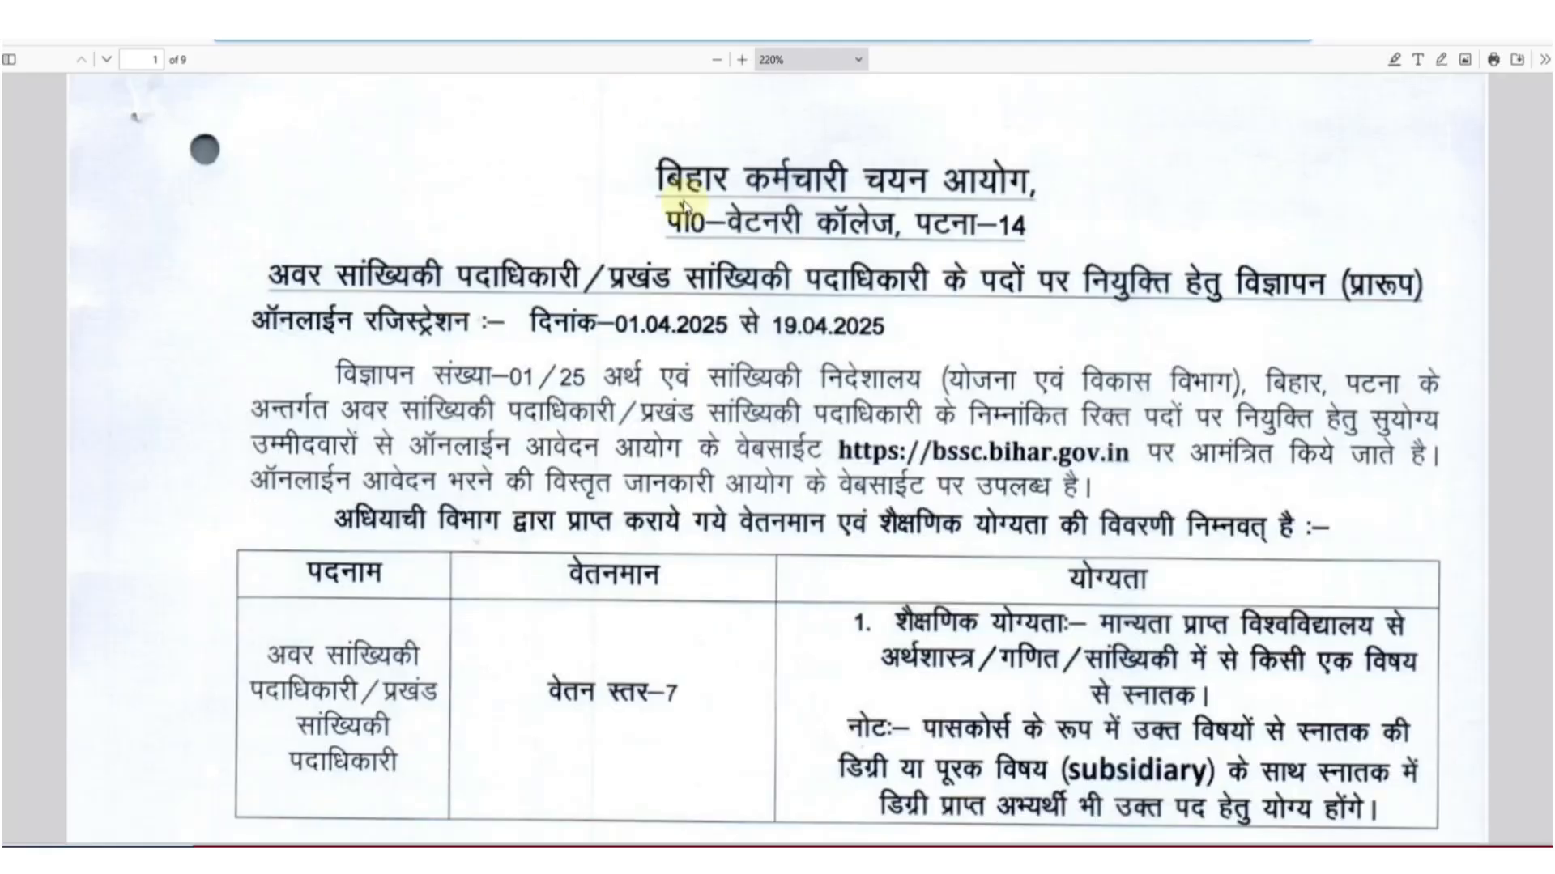
# Step: Scroll the 220% advertisement PDF down to the category-wise vacancy table of 682 posts
pyautogui.scroll(-2, 824, 425)
pyautogui.scroll(-1, 823, 425)
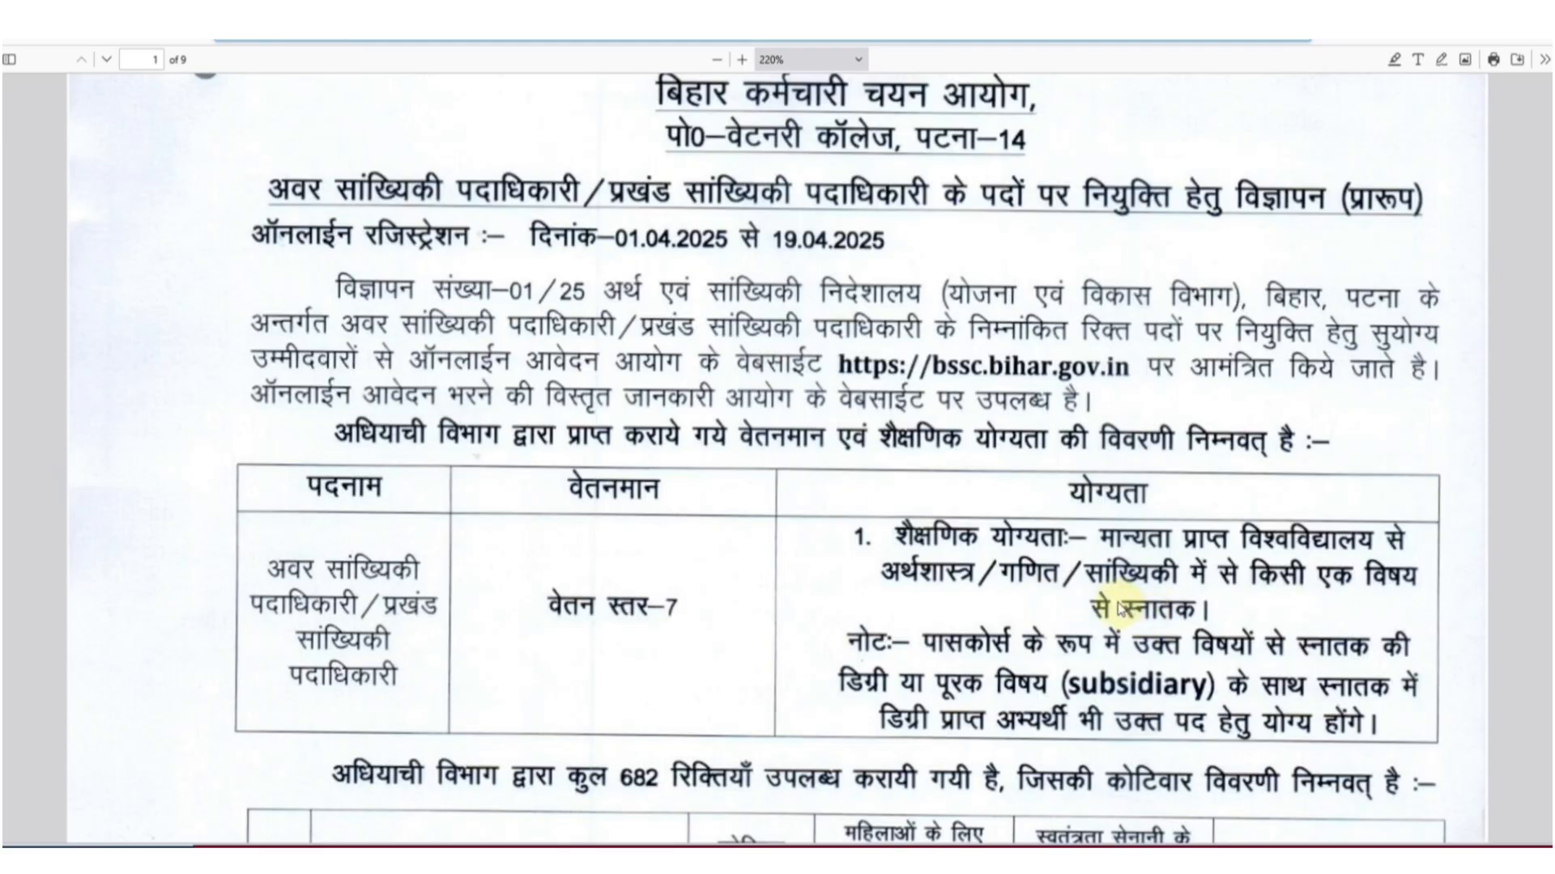
pyautogui.scroll(-1, 1121, 612)
pyautogui.scroll(-5, 1118, 604)
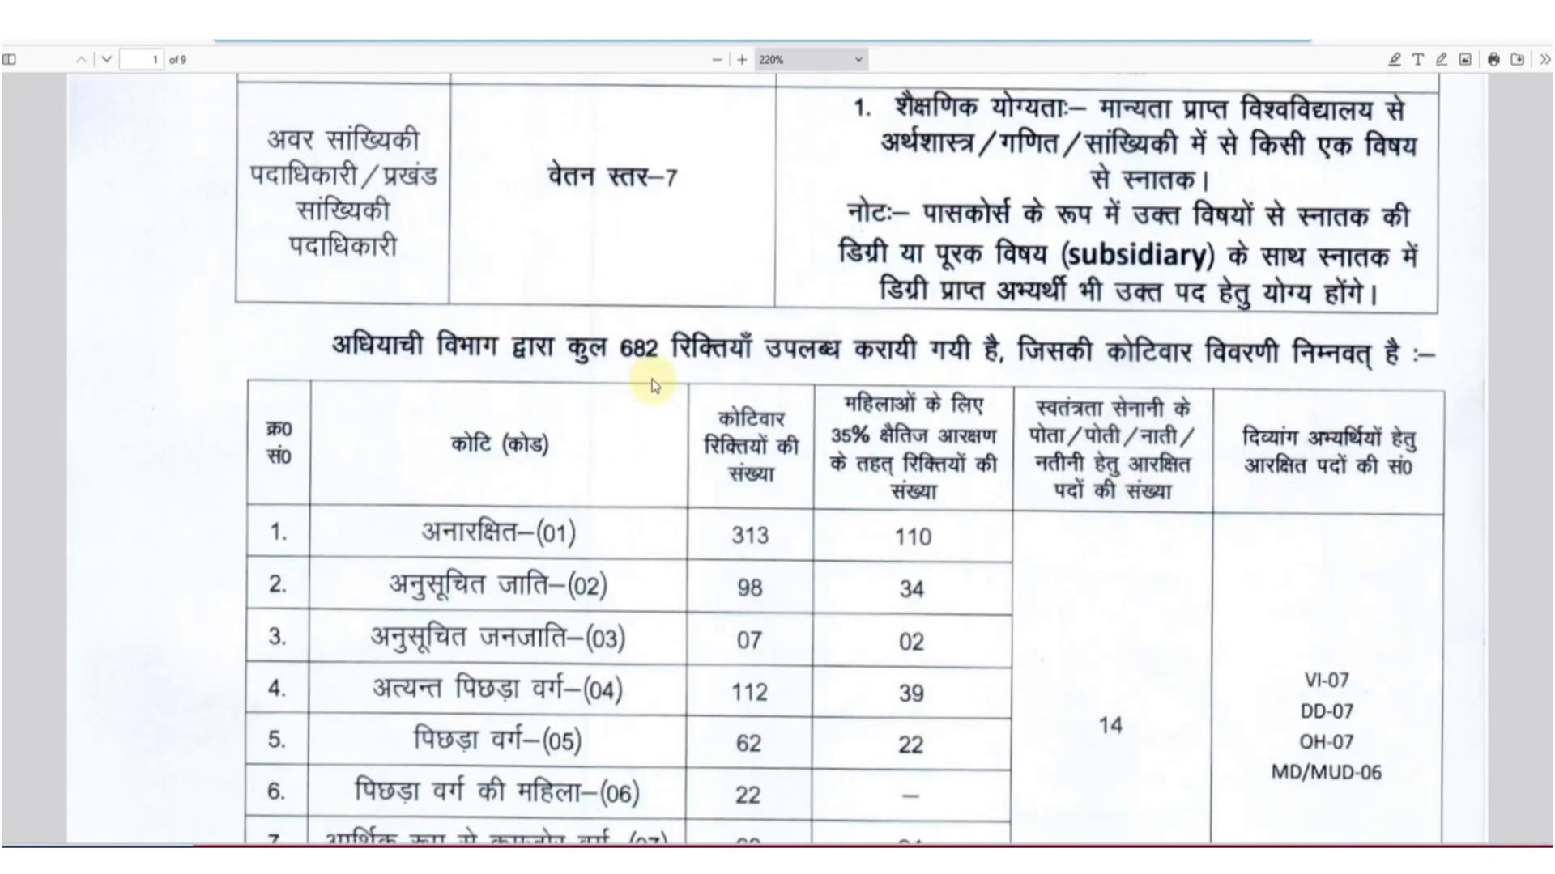
# Step: Scroll on to page 2's age-limit table: minimum 21, maximum 37–42 years by category
pyautogui.scroll(-3, 806, 503)
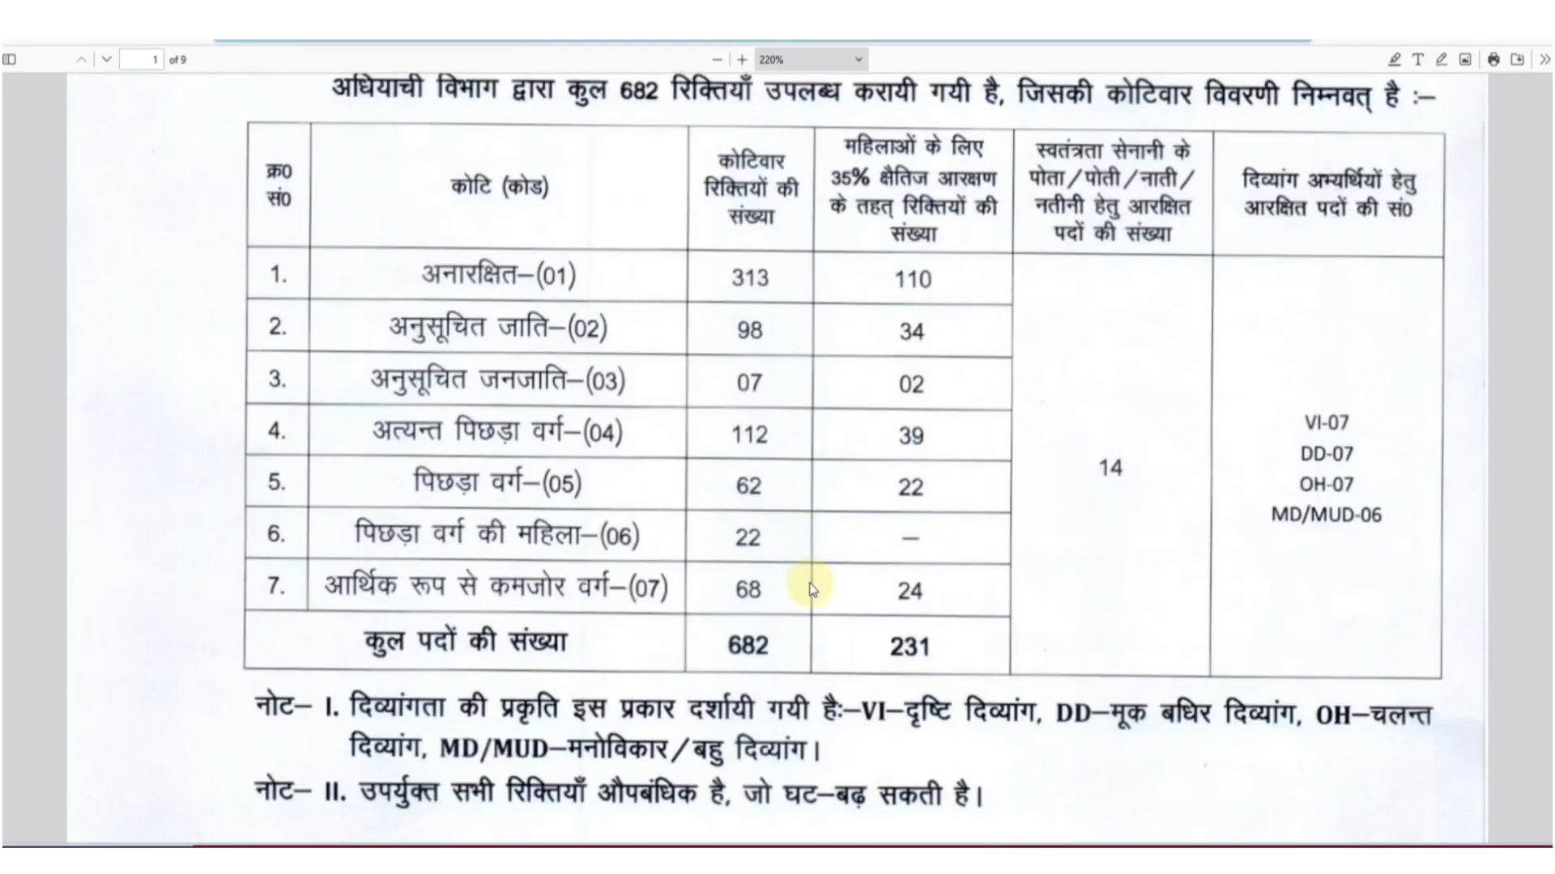
pyautogui.scroll(-5, 812, 589)
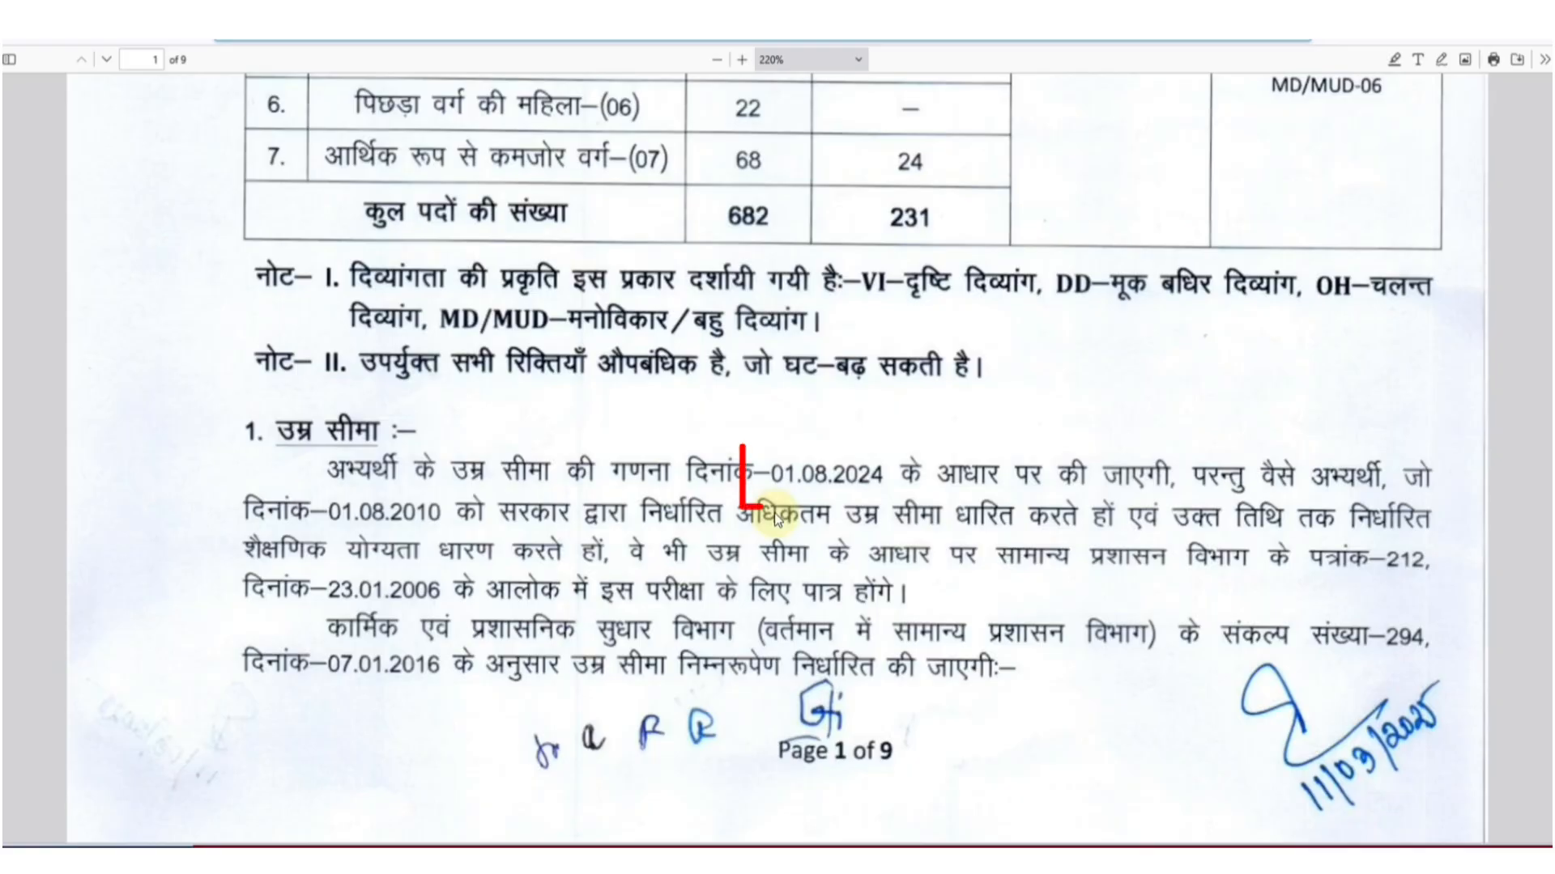
pyautogui.scroll(-1, 774, 512)
pyautogui.scroll(-3, 774, 518)
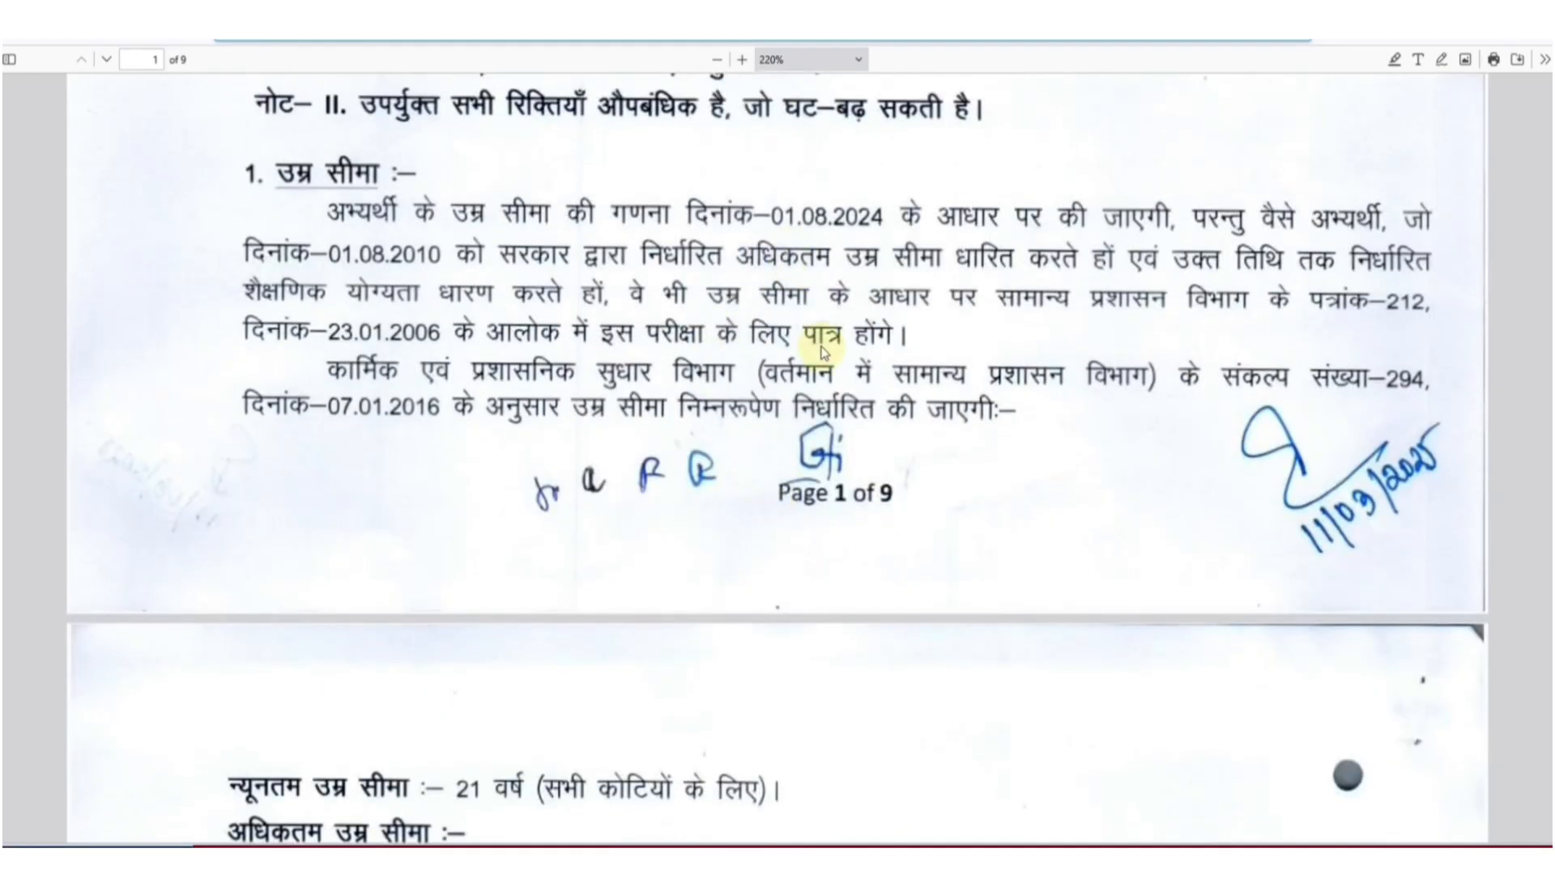
pyautogui.scroll(-1, 858, 495)
pyautogui.scroll(-5, 858, 501)
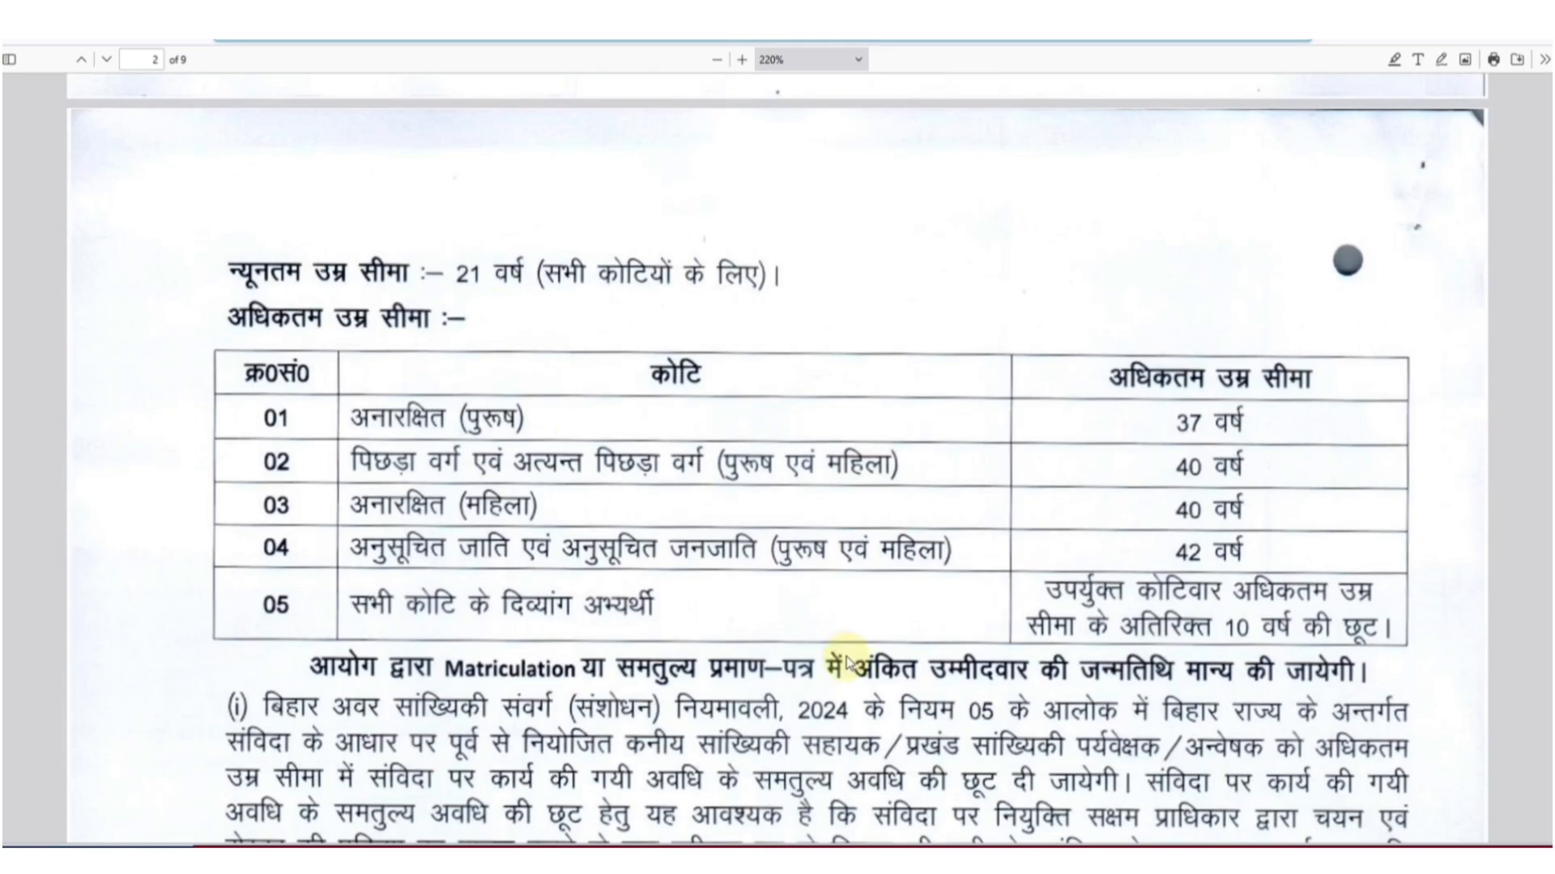
# Step: Read the age-relaxation rules on pages 2–3, then drag the scrollbar back to page 1
pyautogui.scroll(-4, 847, 664)
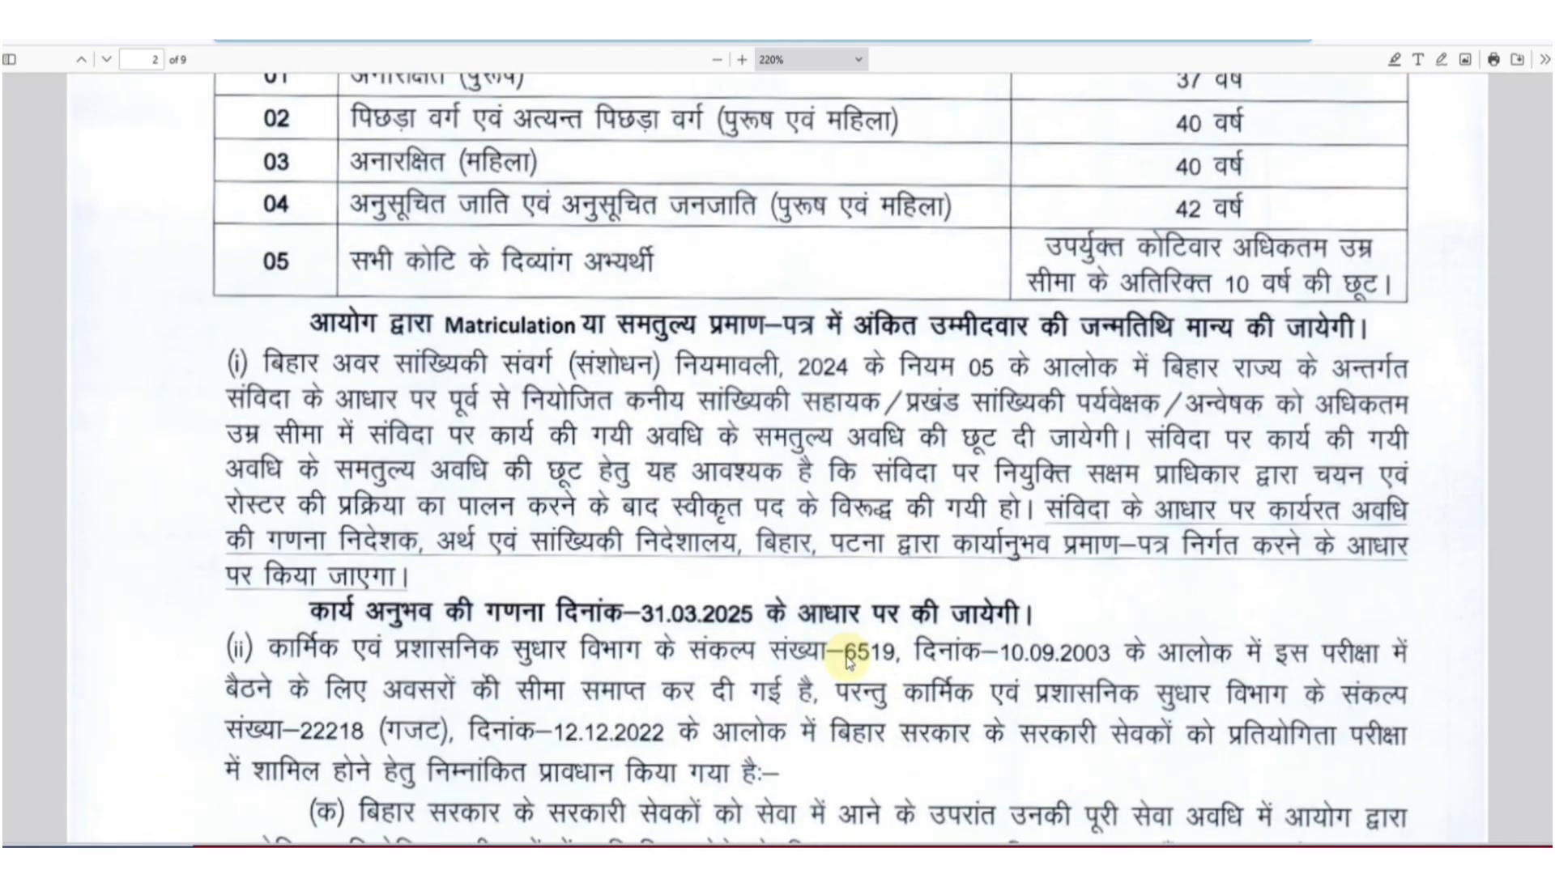
pyautogui.scroll(-12, 848, 664)
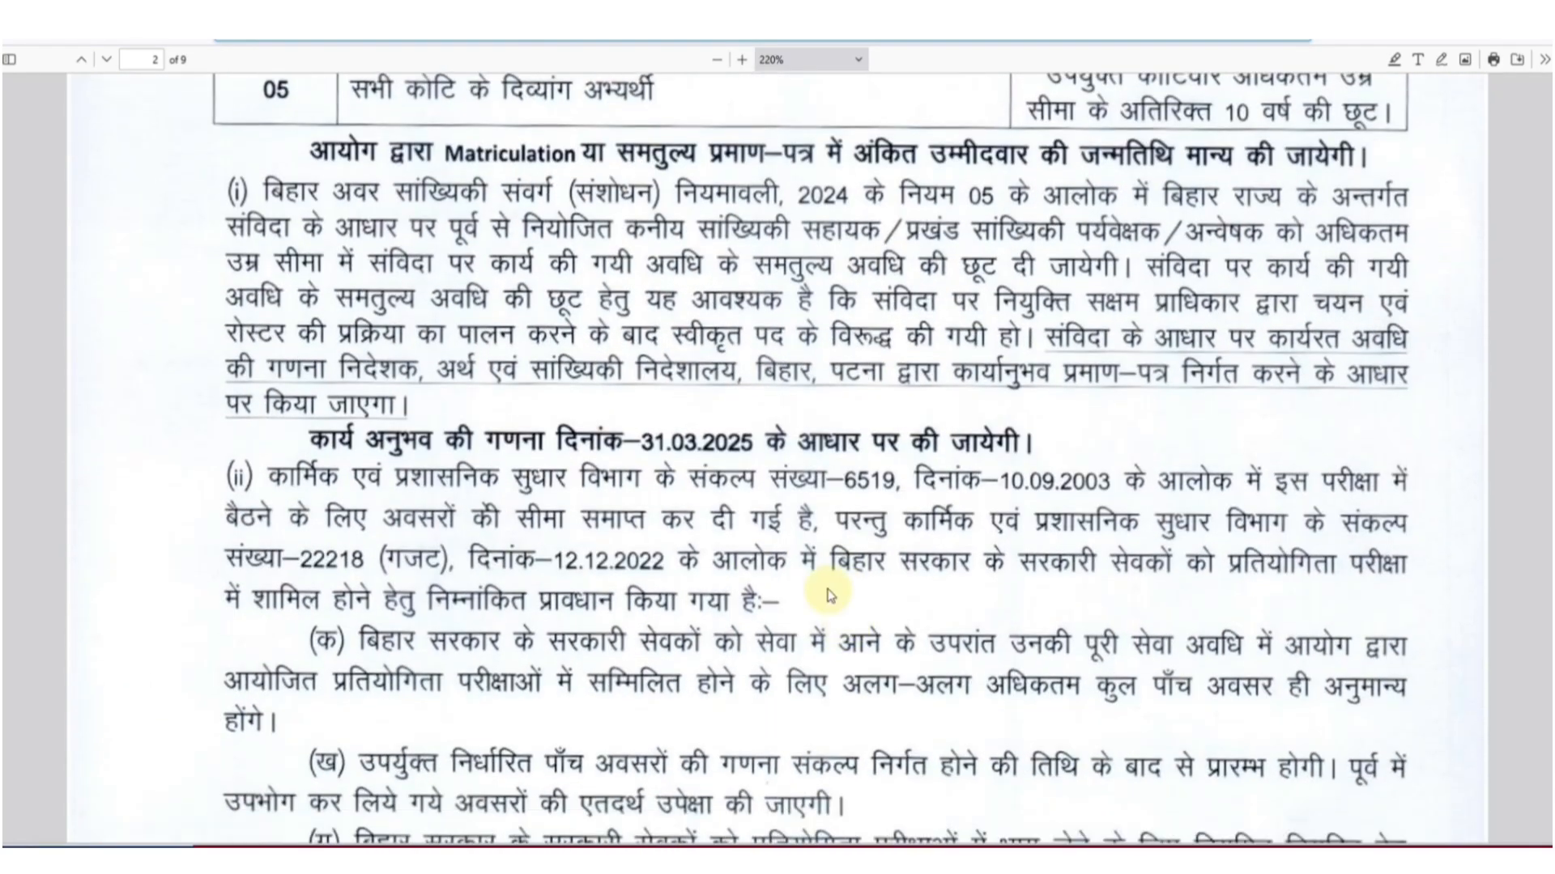
pyautogui.scroll(-13, 897, 644)
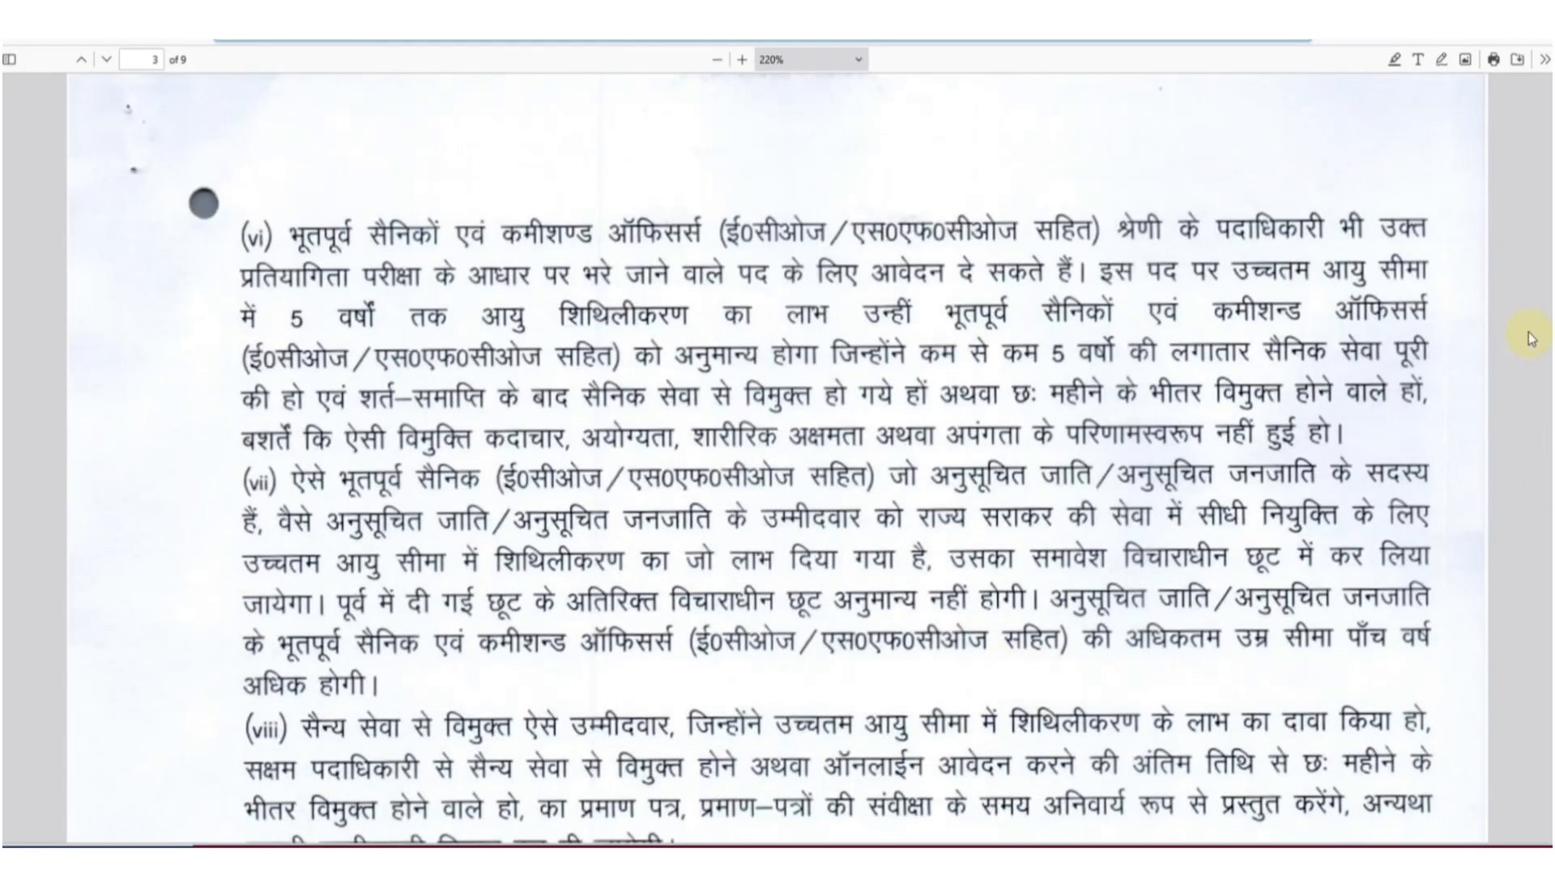
pyautogui.moveTo(1546, 280); pyautogui.dragTo(1548, 97)
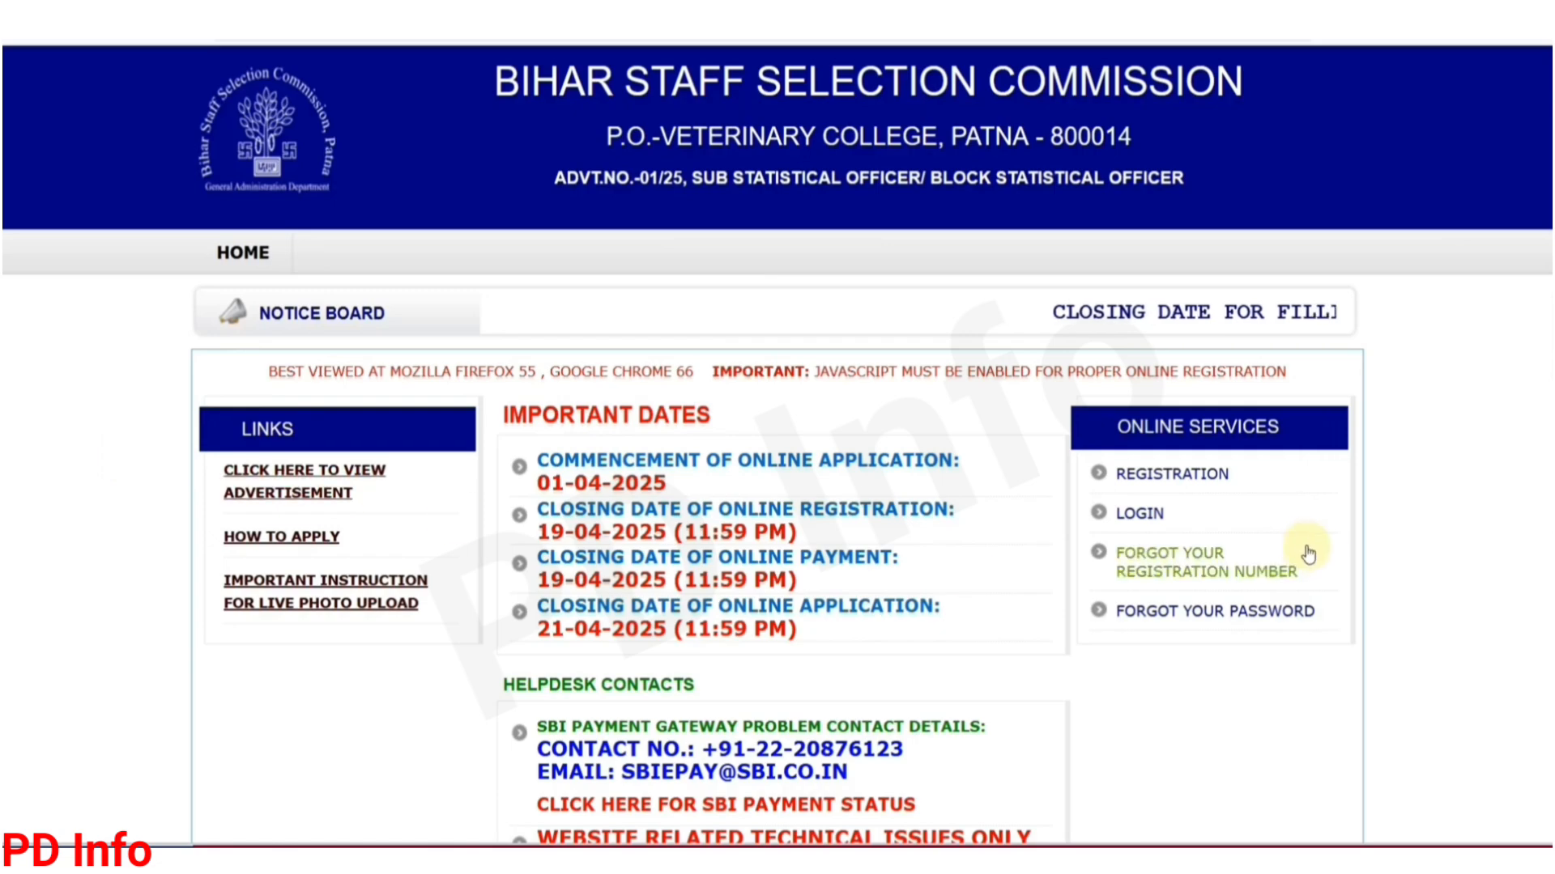
# Step: Open the REGISTRATION form from Online Services and zoom the page in for easier reading
pyautogui.click(1169, 478)
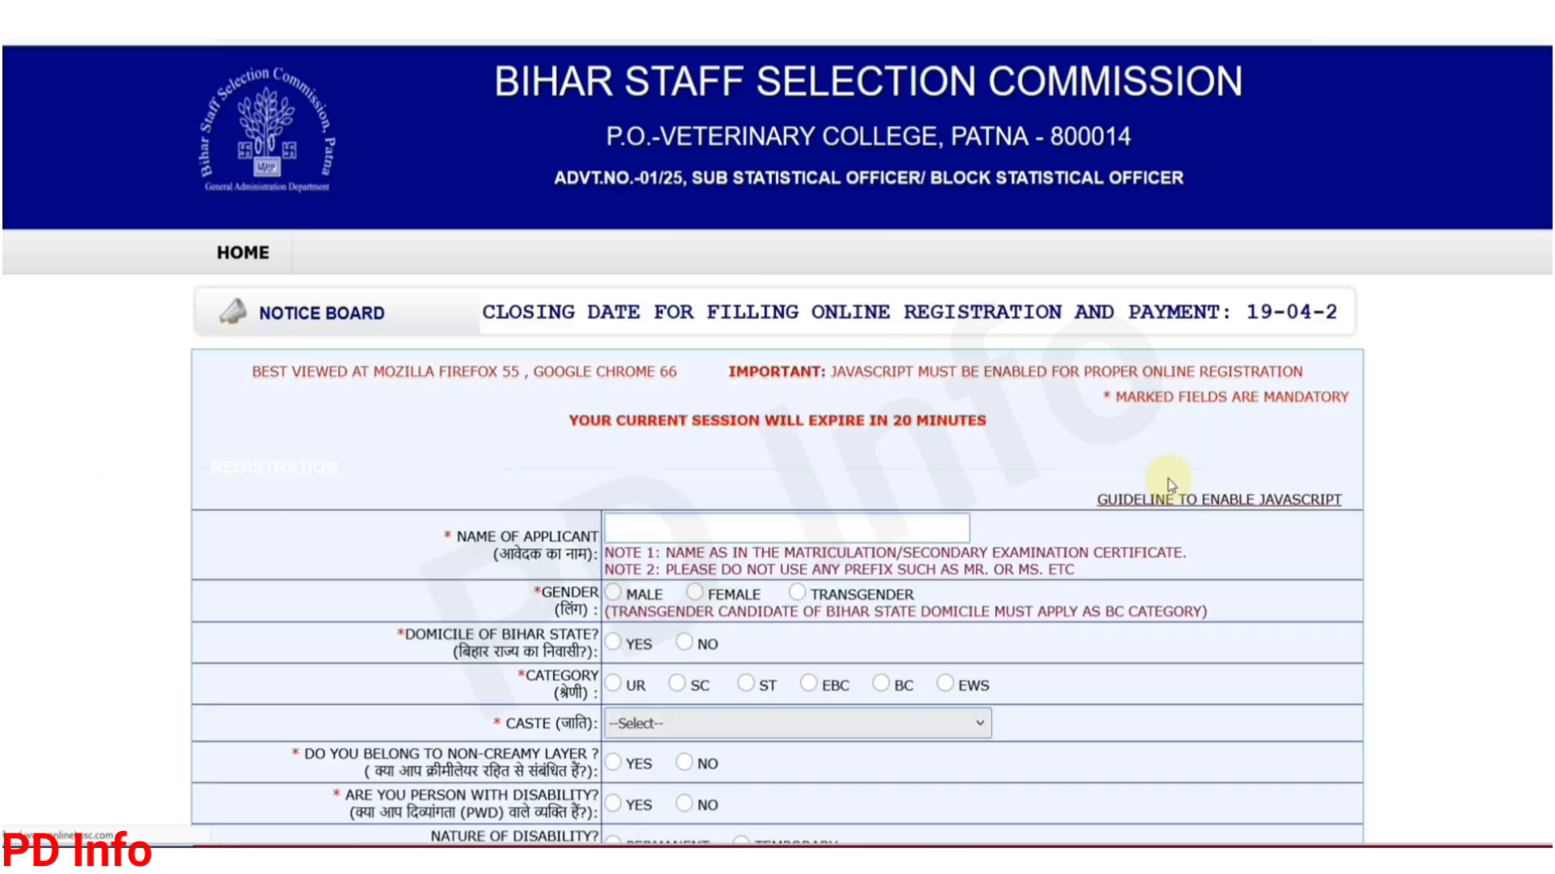
pyautogui.scroll(-3, 807, 464)
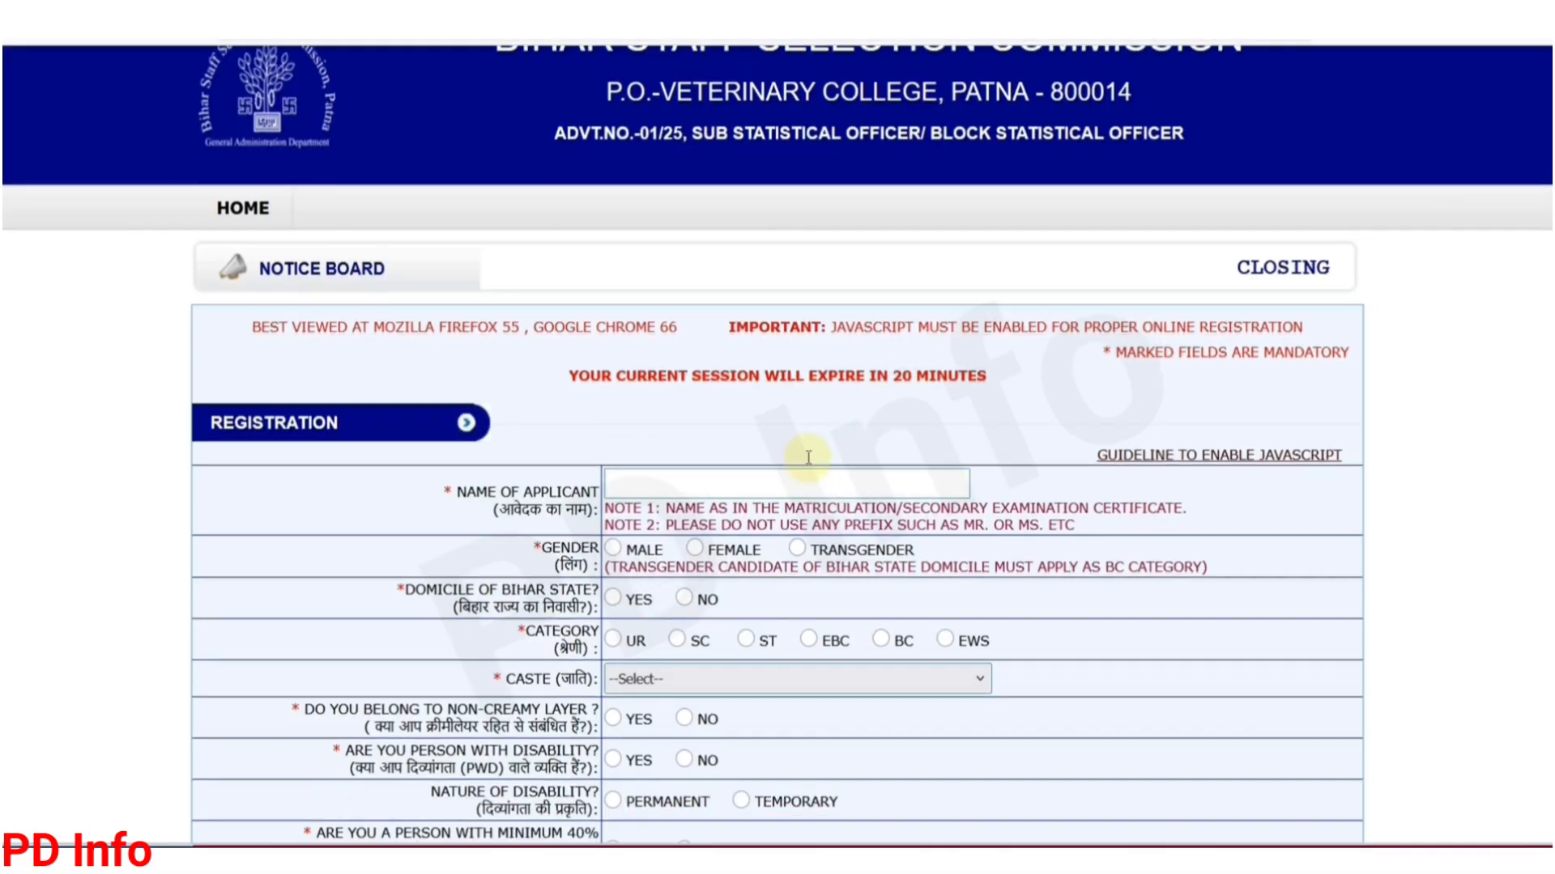
pyautogui.scroll(-1, 808, 464)
pyautogui.scroll(-1, 807, 464)
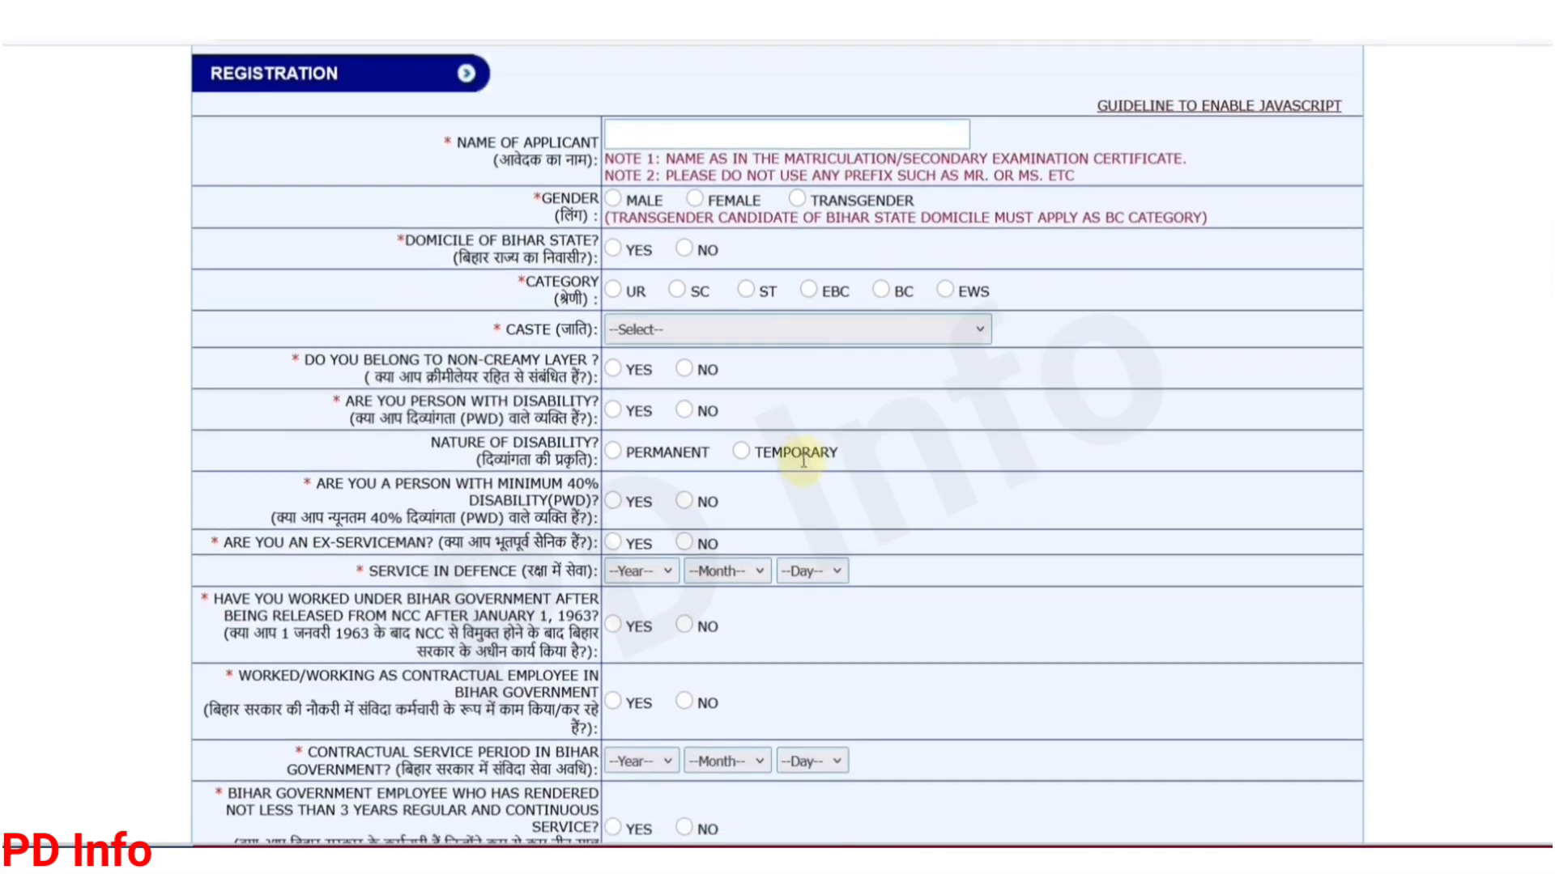
pyautogui.hotkey('ctrl', '+')
pyautogui.hotkey('ctrl', '+')
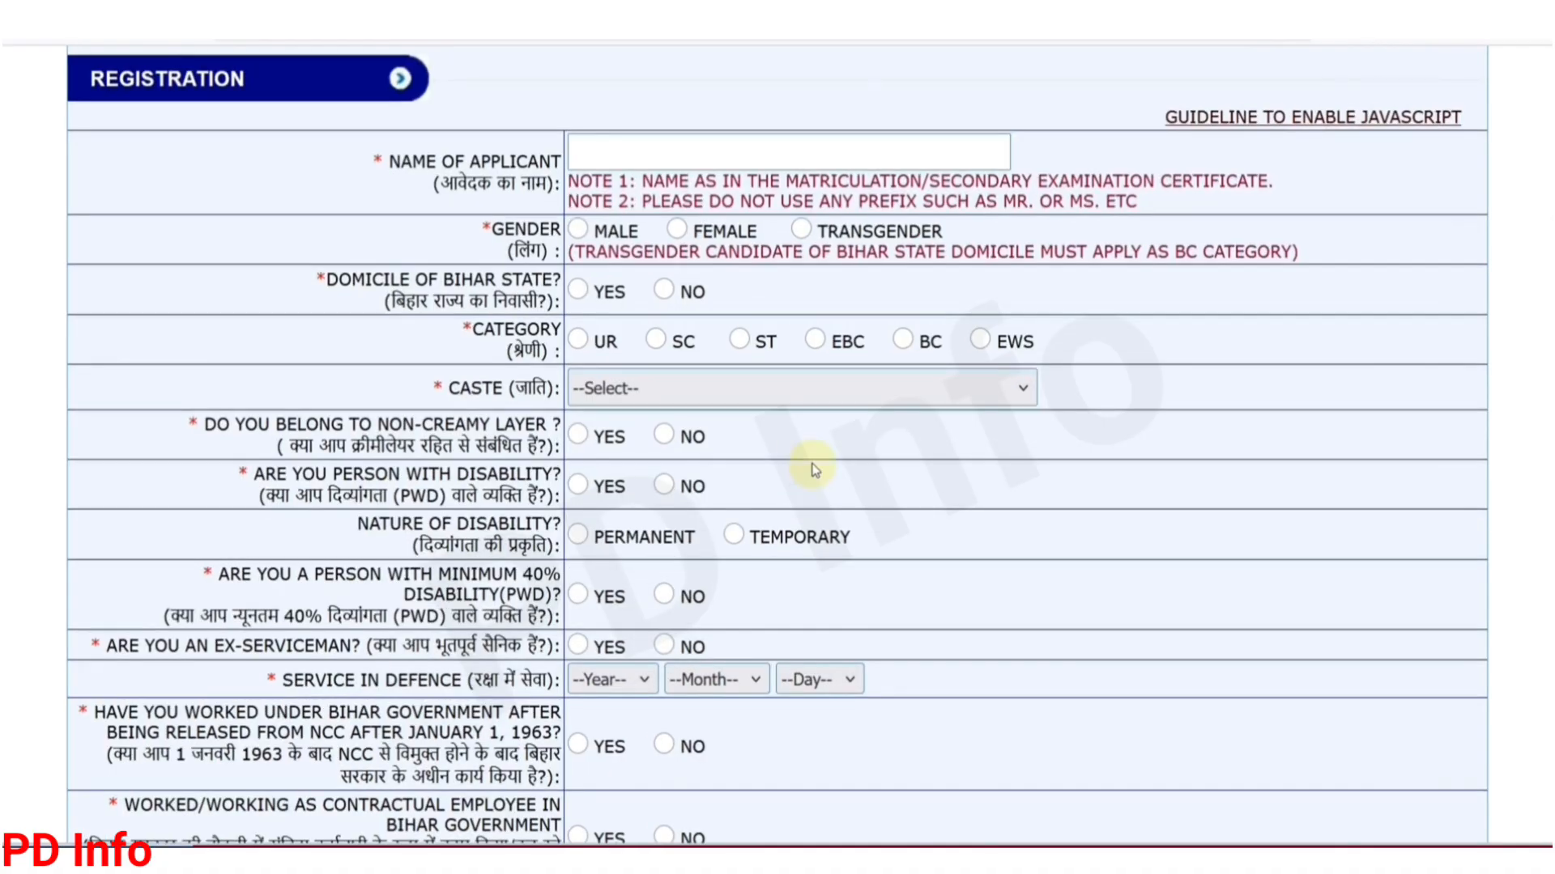
# Step: Enter the applicant's full name and select Male as the gender
pyautogui.click(648, 157)
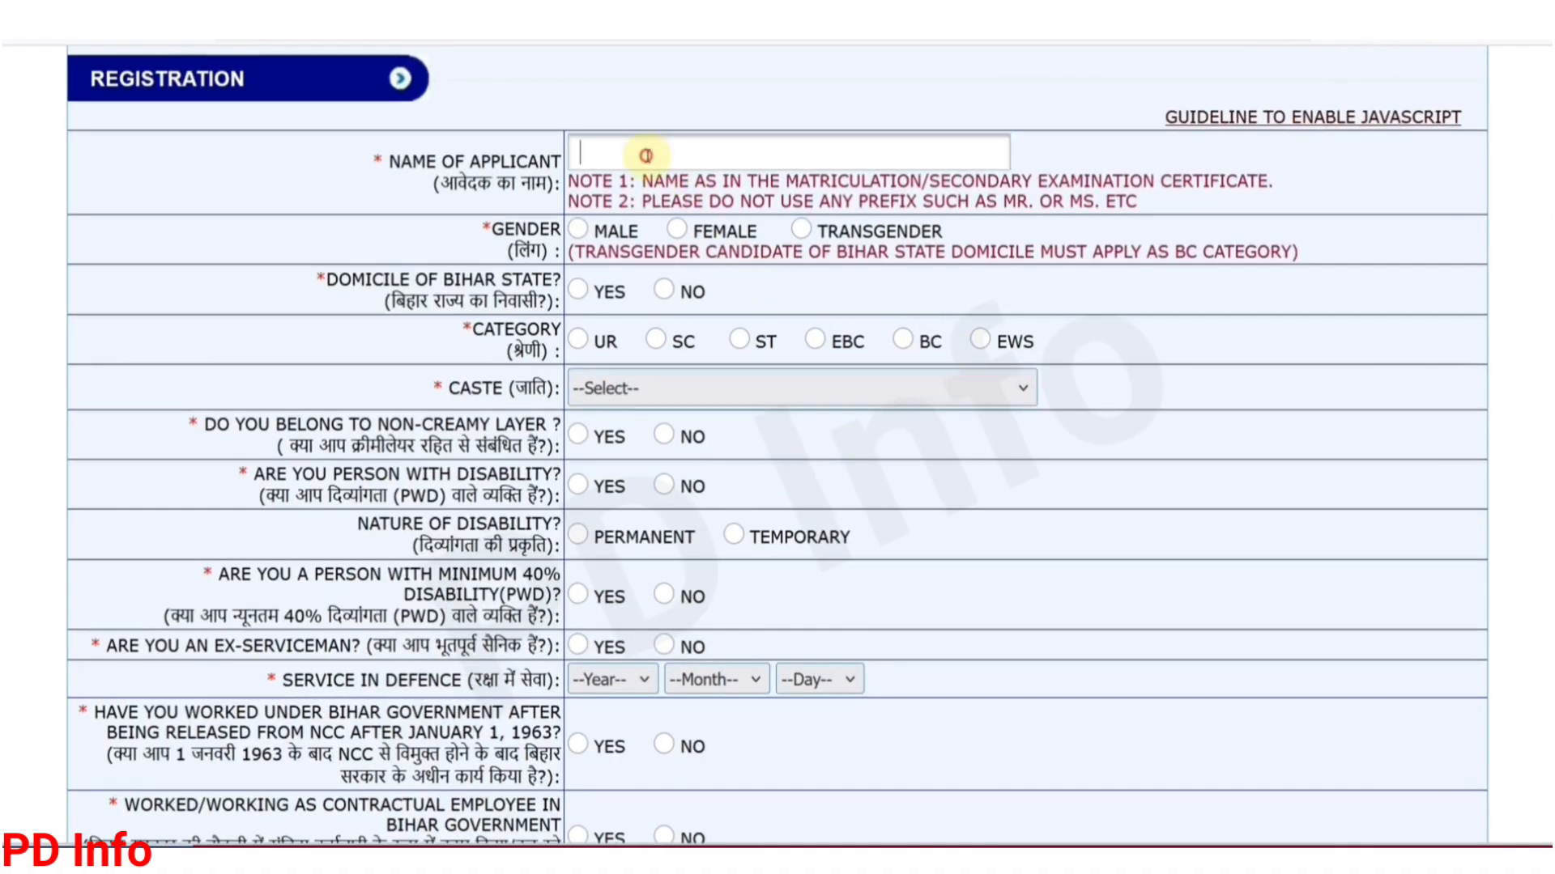
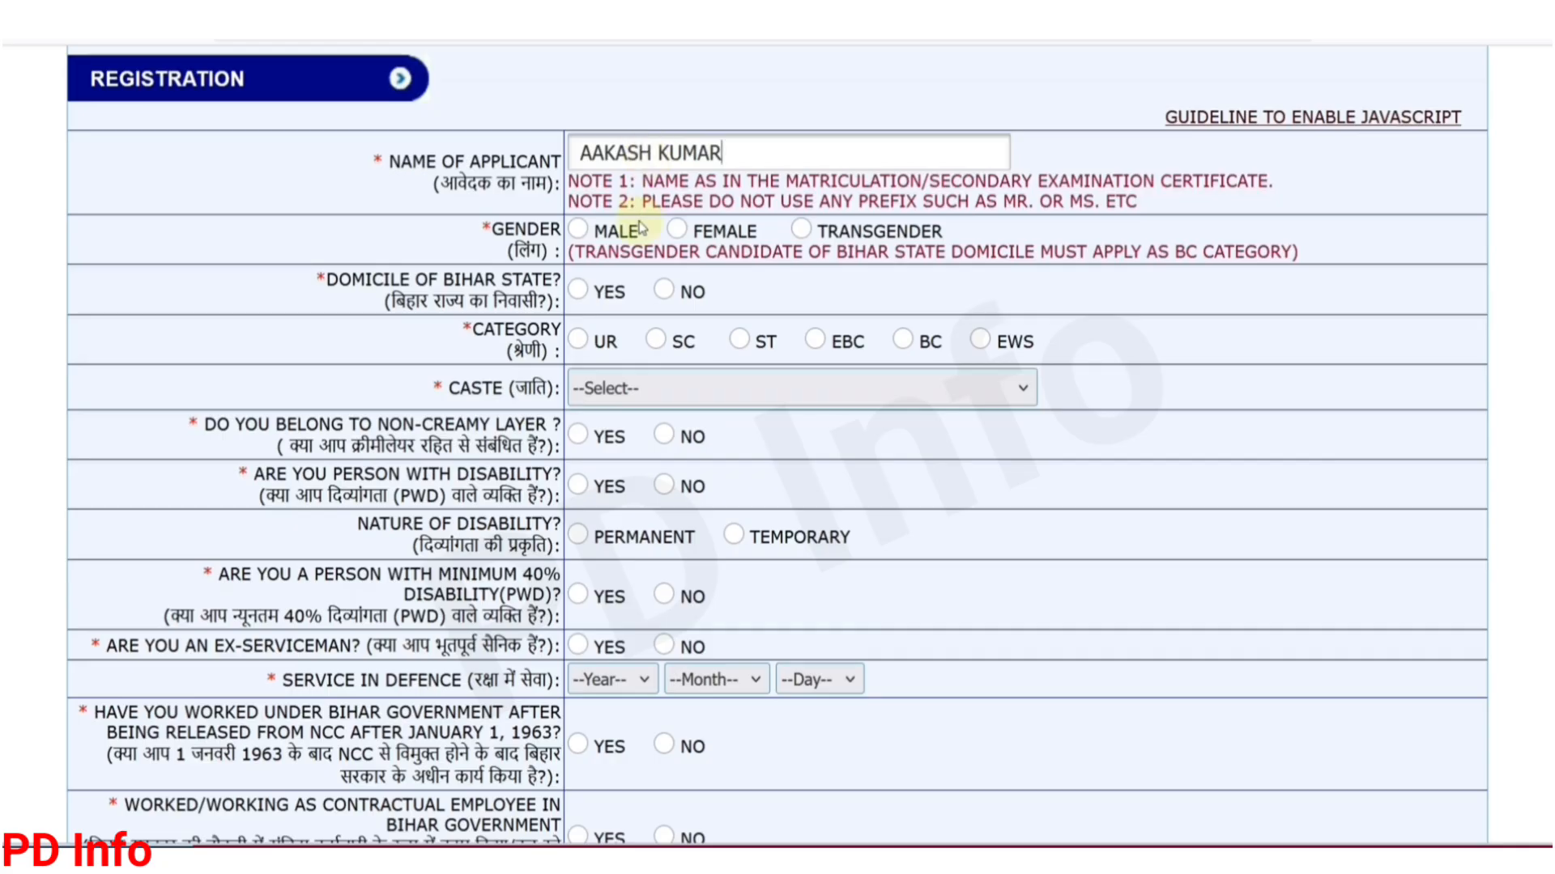
pyautogui.click(583, 231)
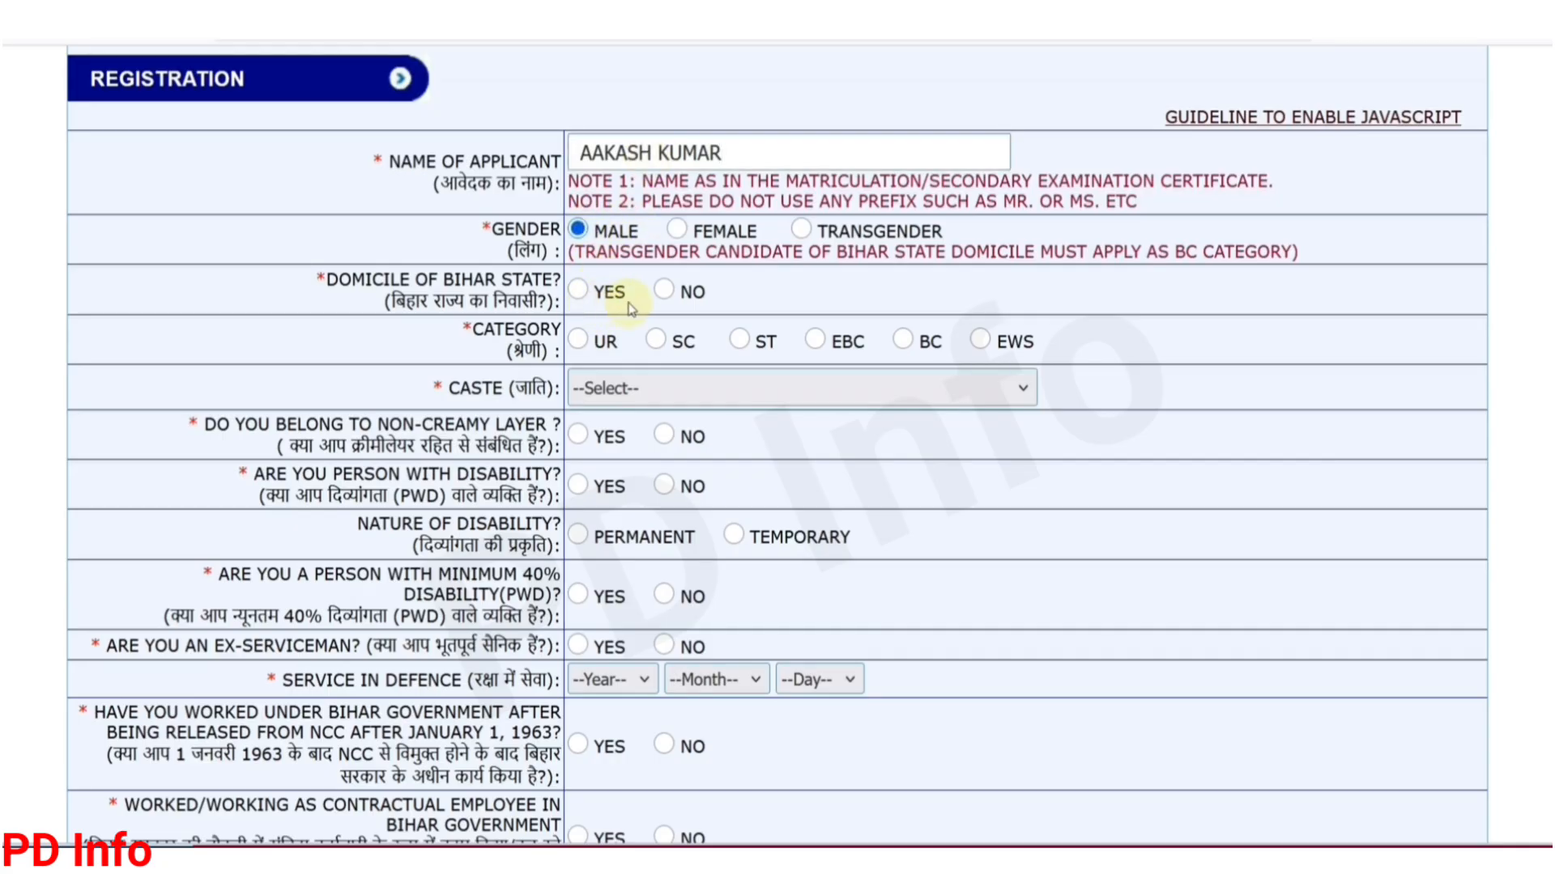
# Step: Answer Bihar domicile Yes after dismissing the No warning, choose SC, and open the caste list
pyautogui.click(662, 292)
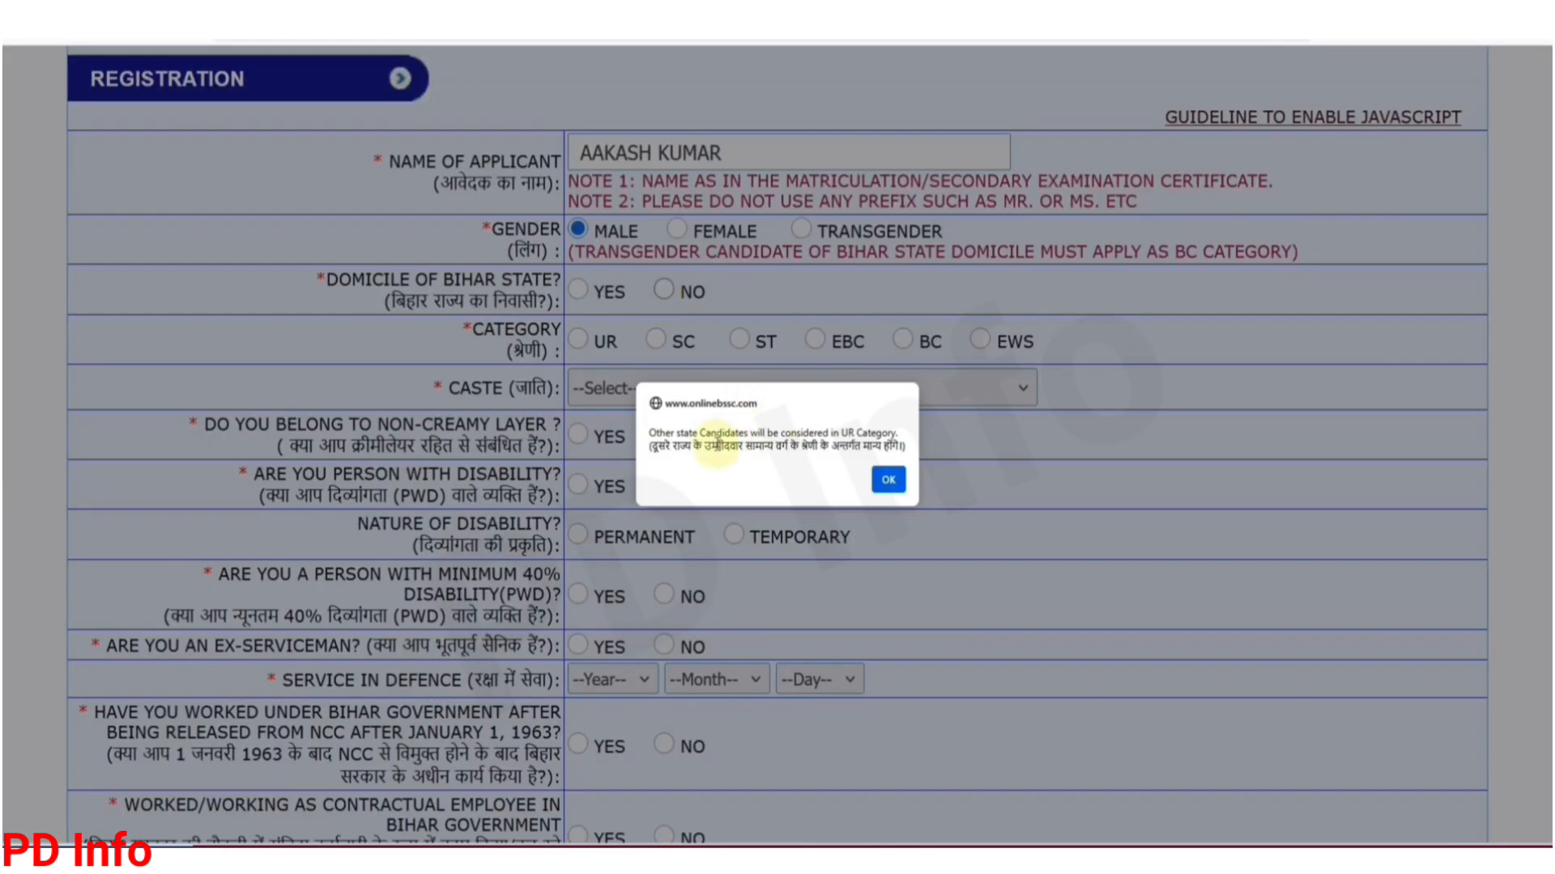
pyautogui.click(888, 481)
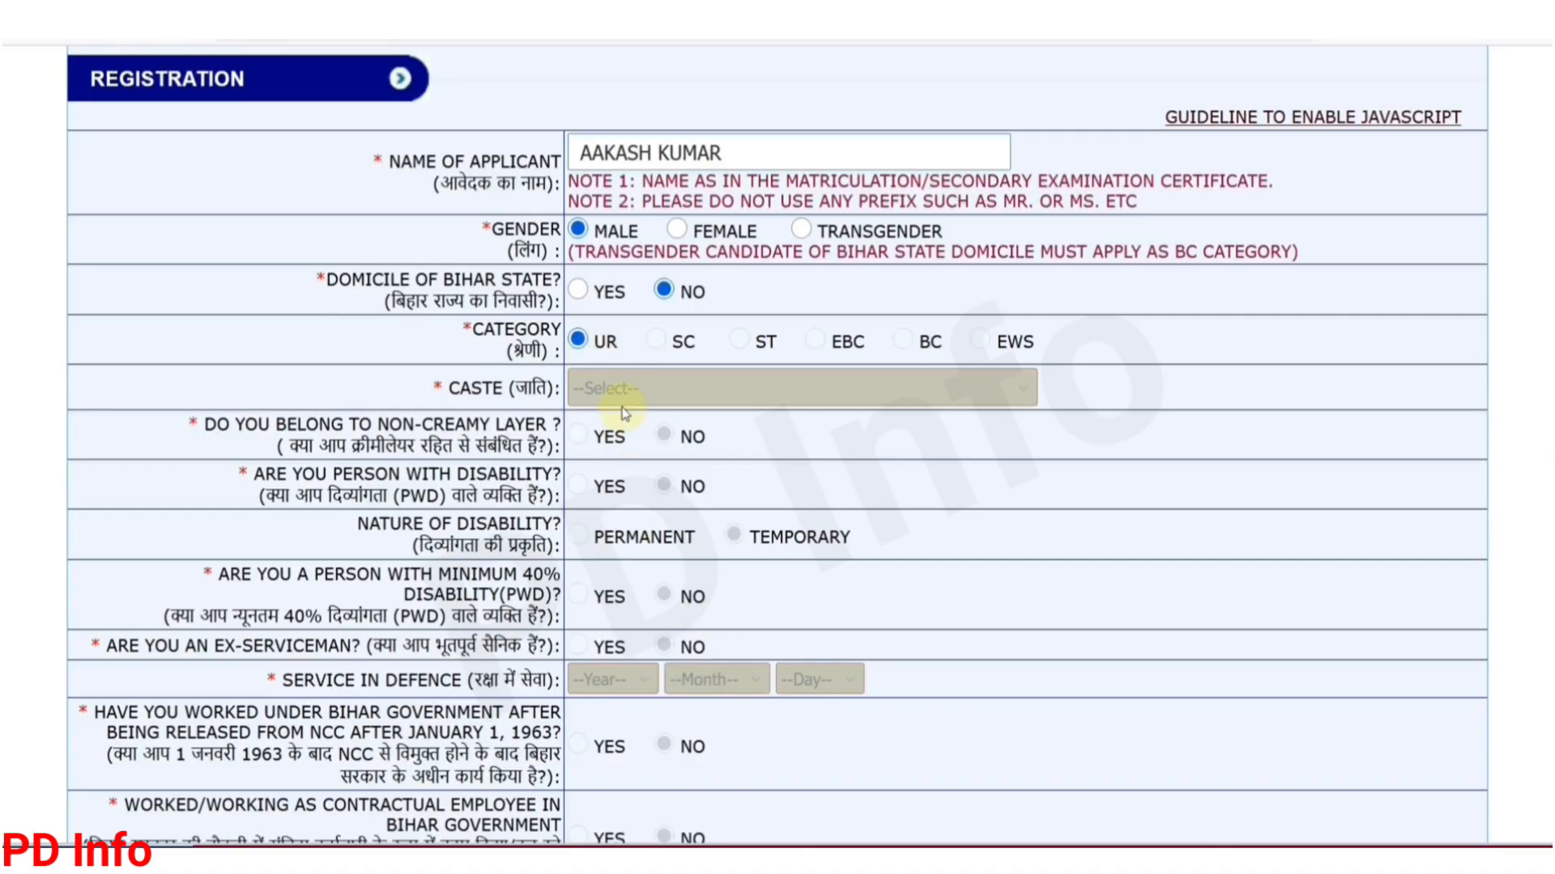
pyautogui.click(576, 292)
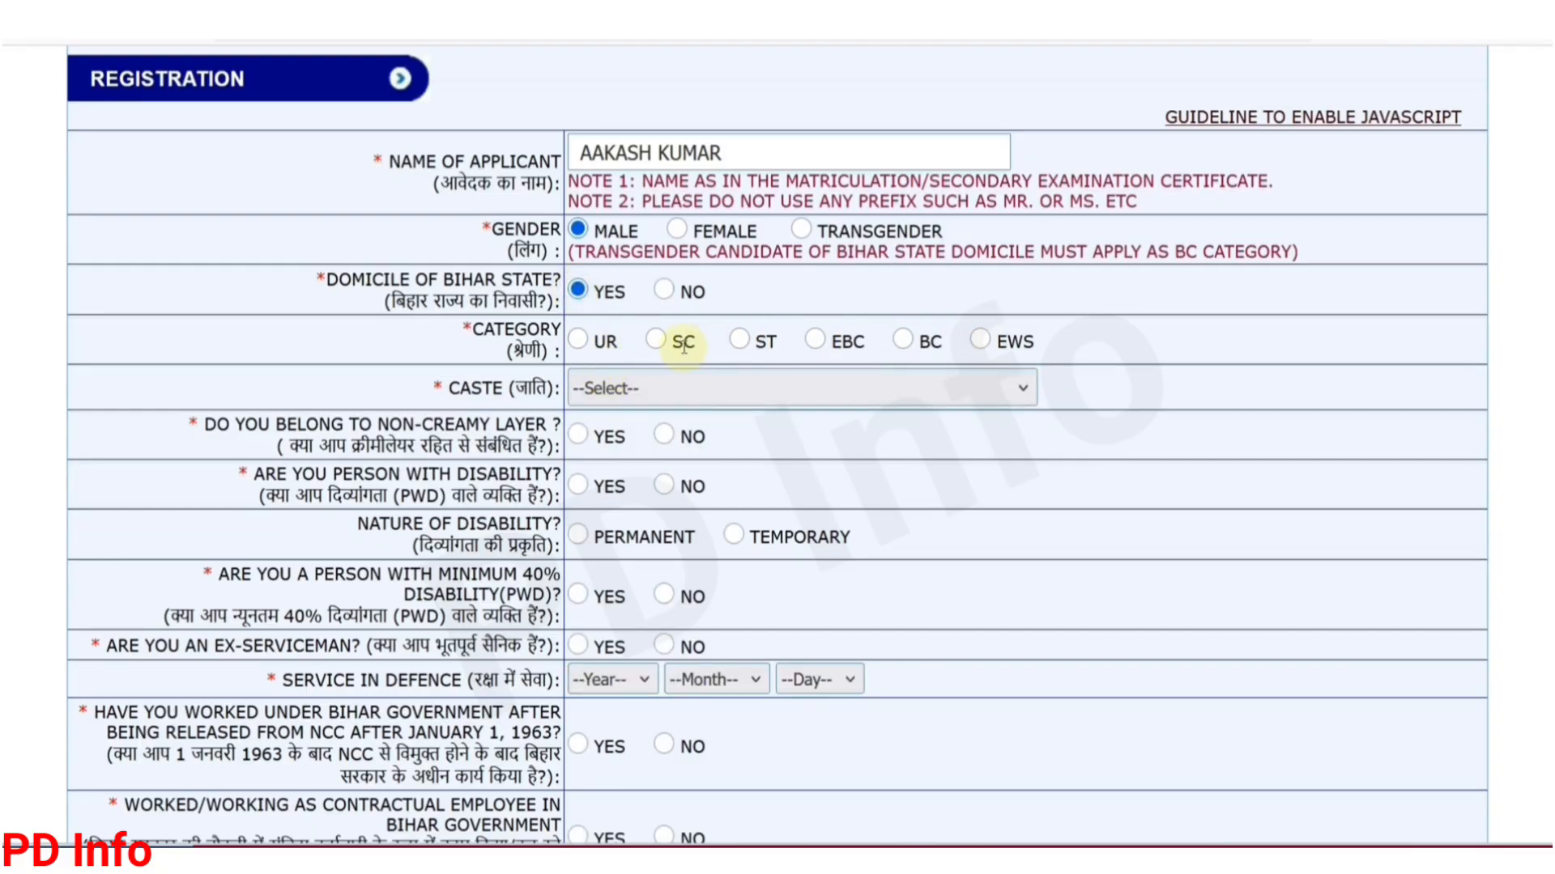
pyautogui.click(663, 347)
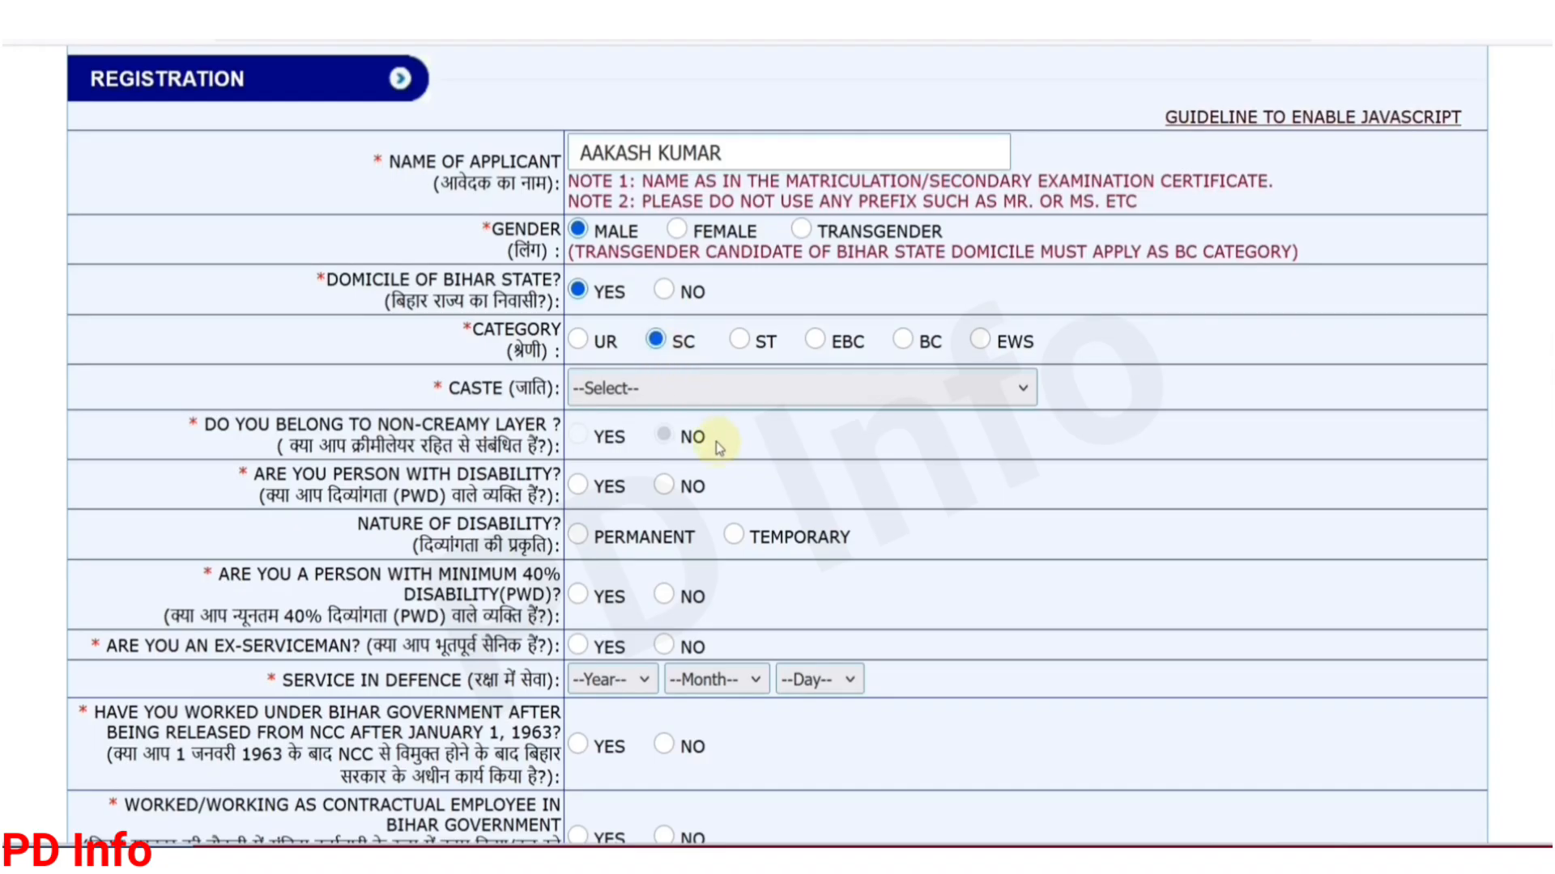
pyautogui.click(635, 390)
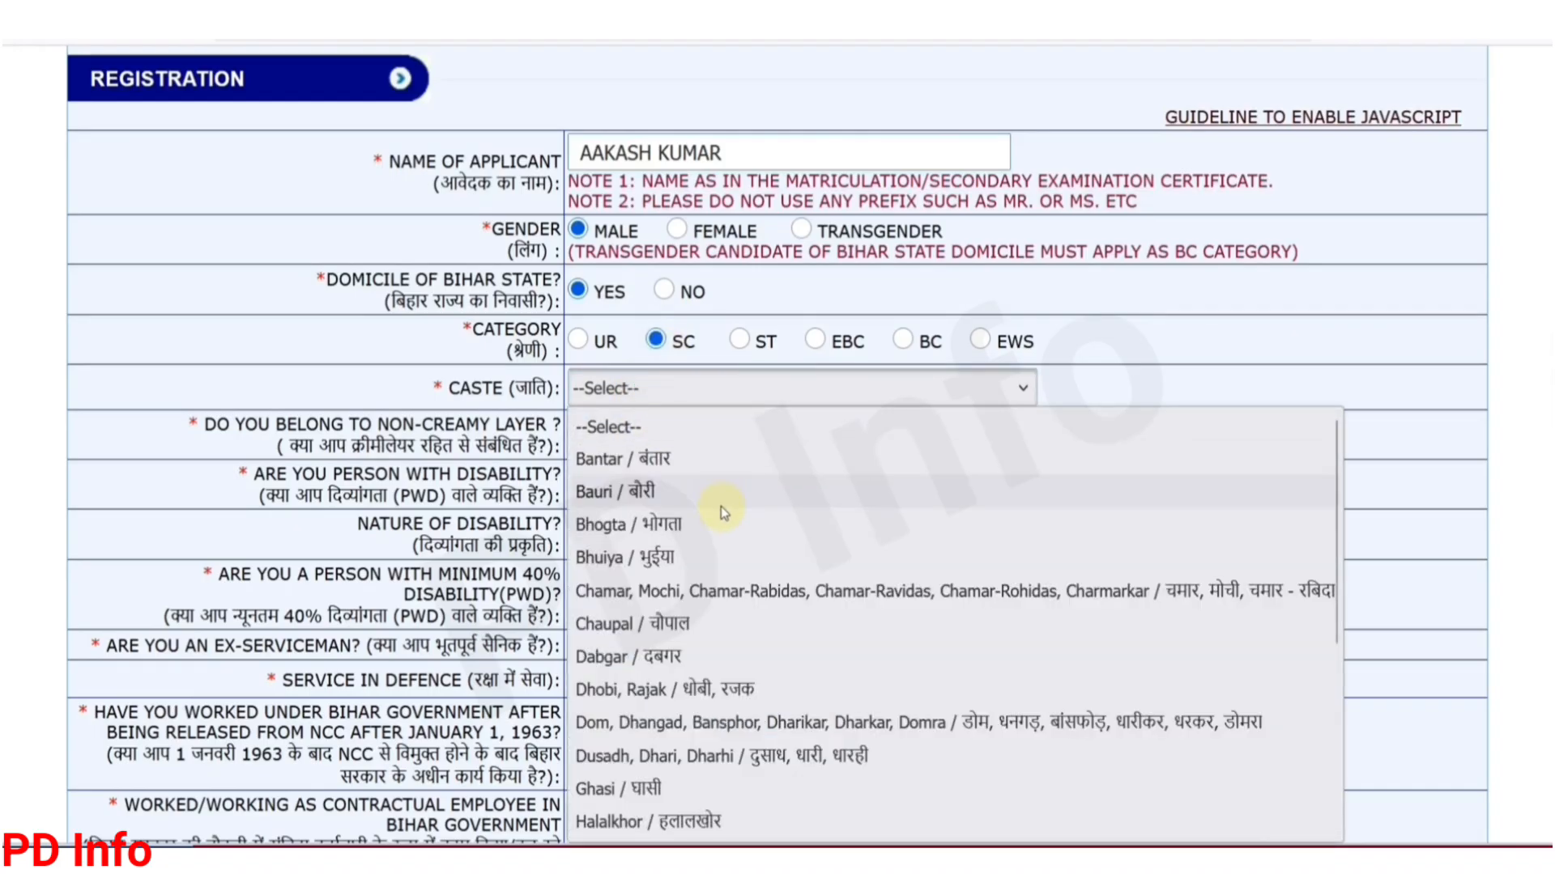
pyautogui.scroll(-4, 720, 507)
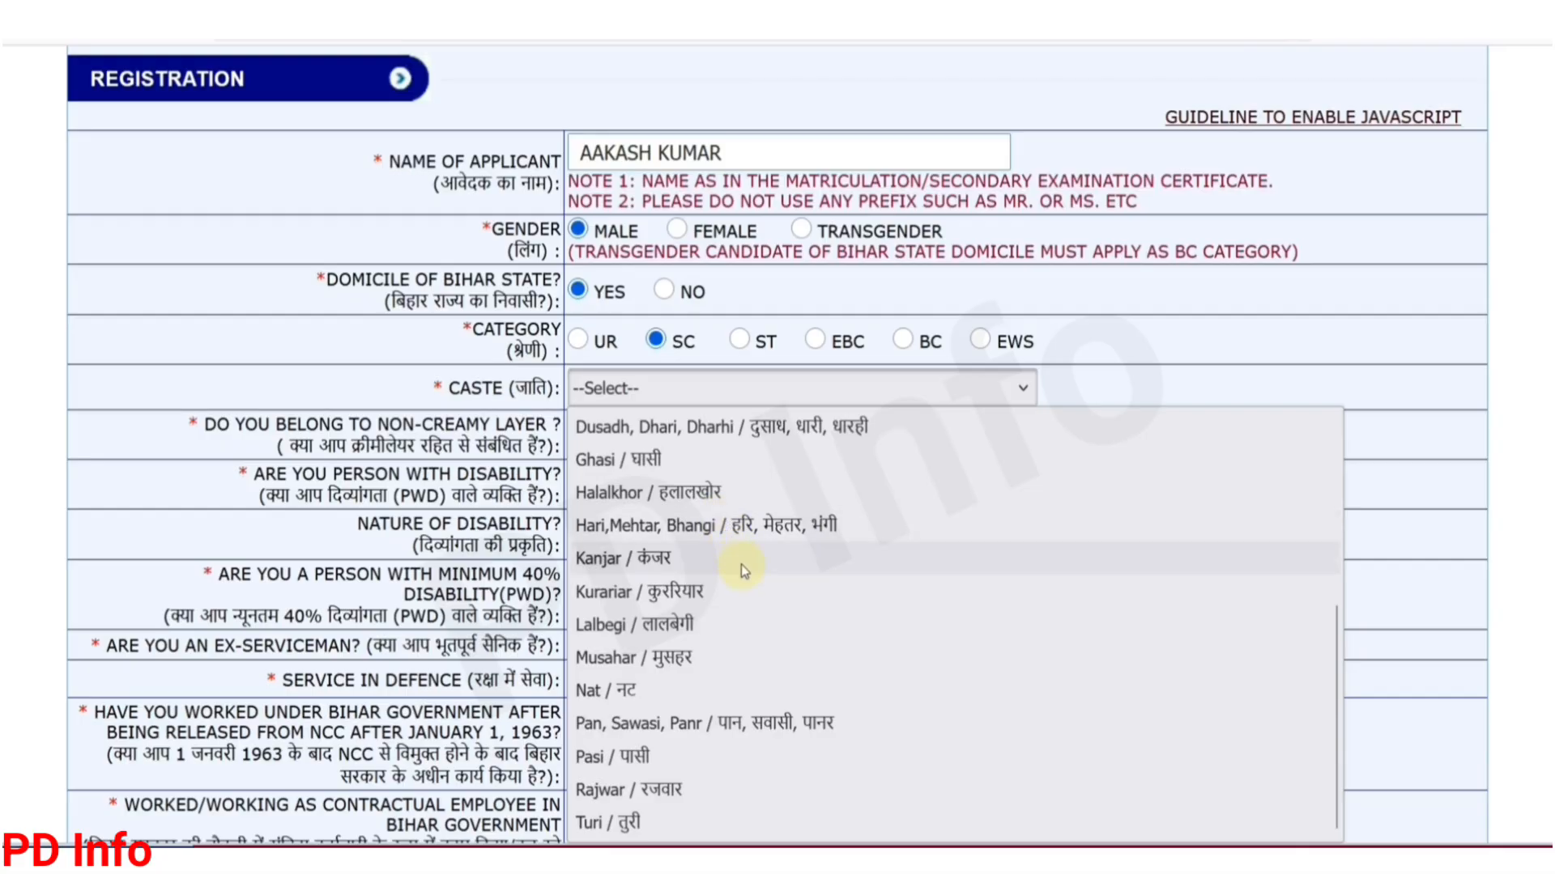
pyautogui.scroll(4, 749, 579)
# Step: Pick Dhobi, Rajak as the caste
pyautogui.click(664, 689)
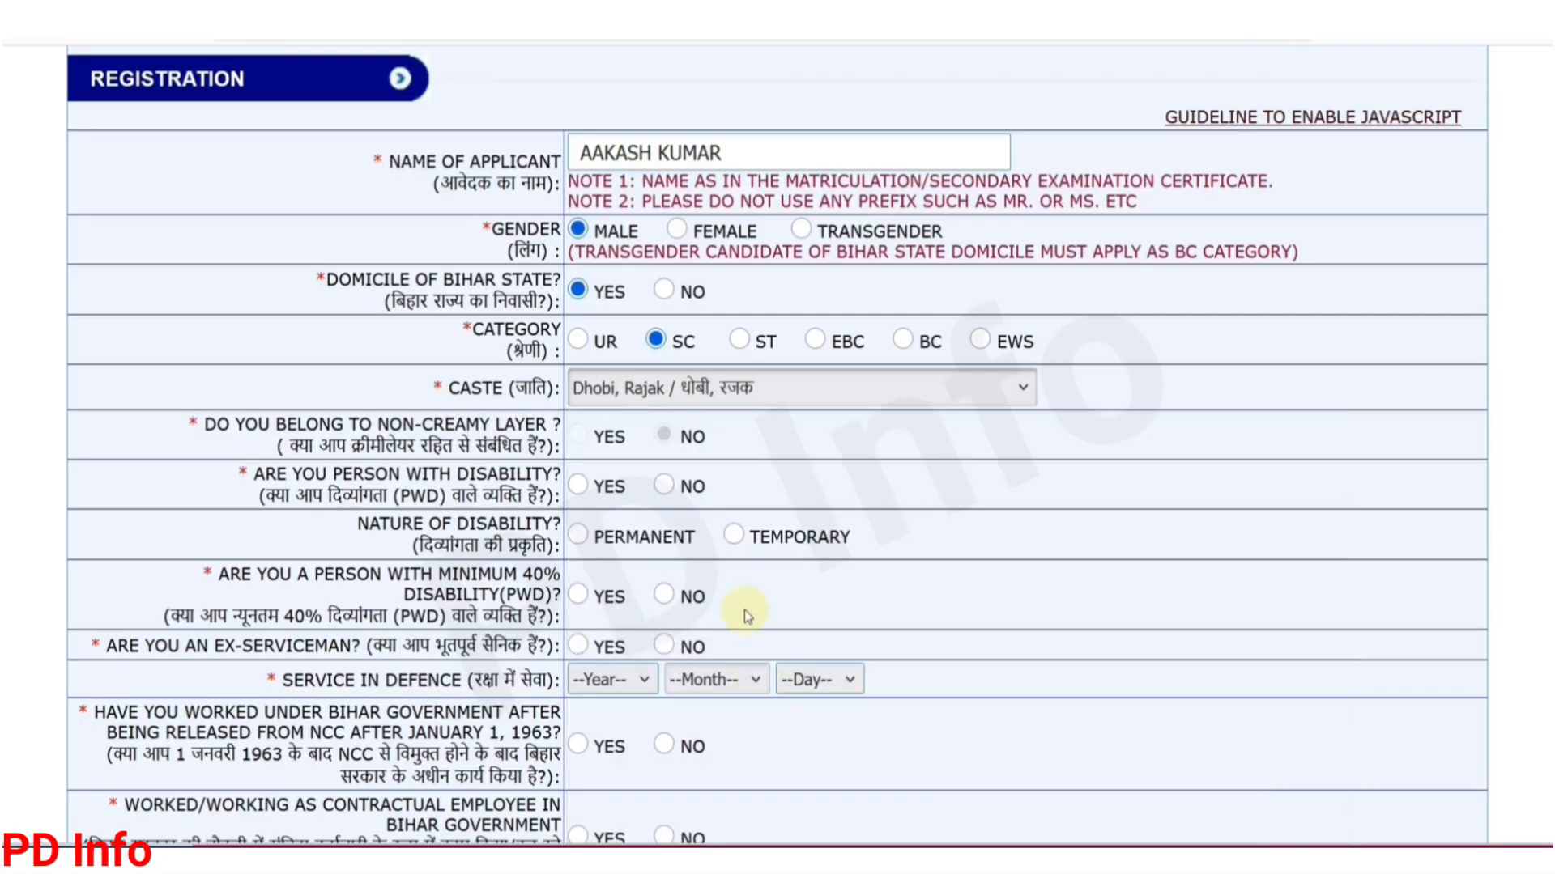
pyautogui.scroll(-2, 680, 479)
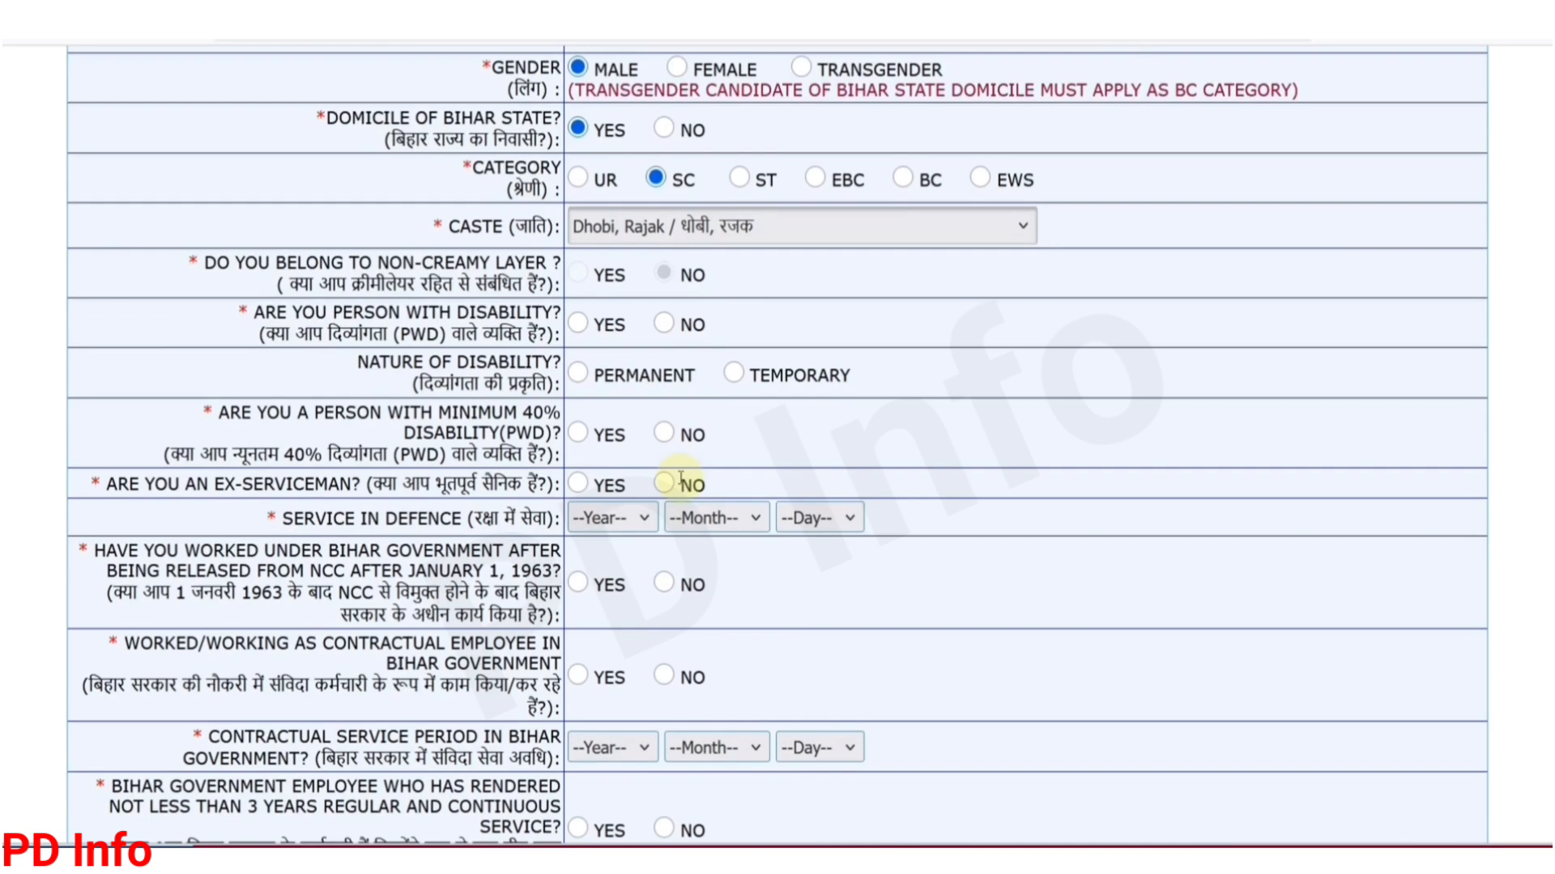
pyautogui.scroll(-2, 680, 479)
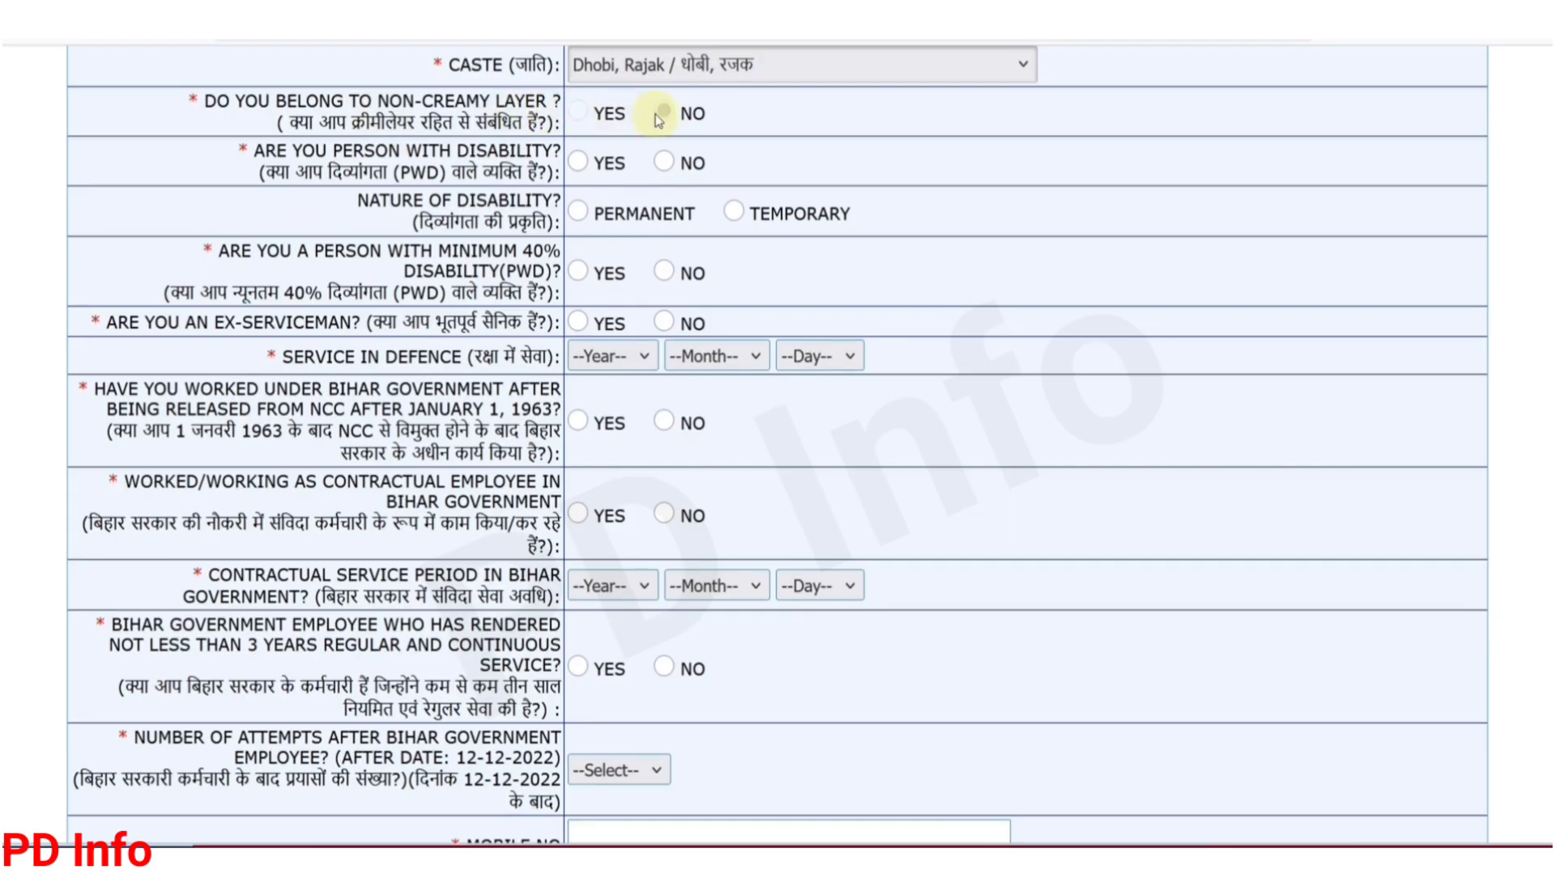
# Step: Answer No to 'Are you person with disability?', clearing the disability nature and 40% answers
pyautogui.click(577, 162)
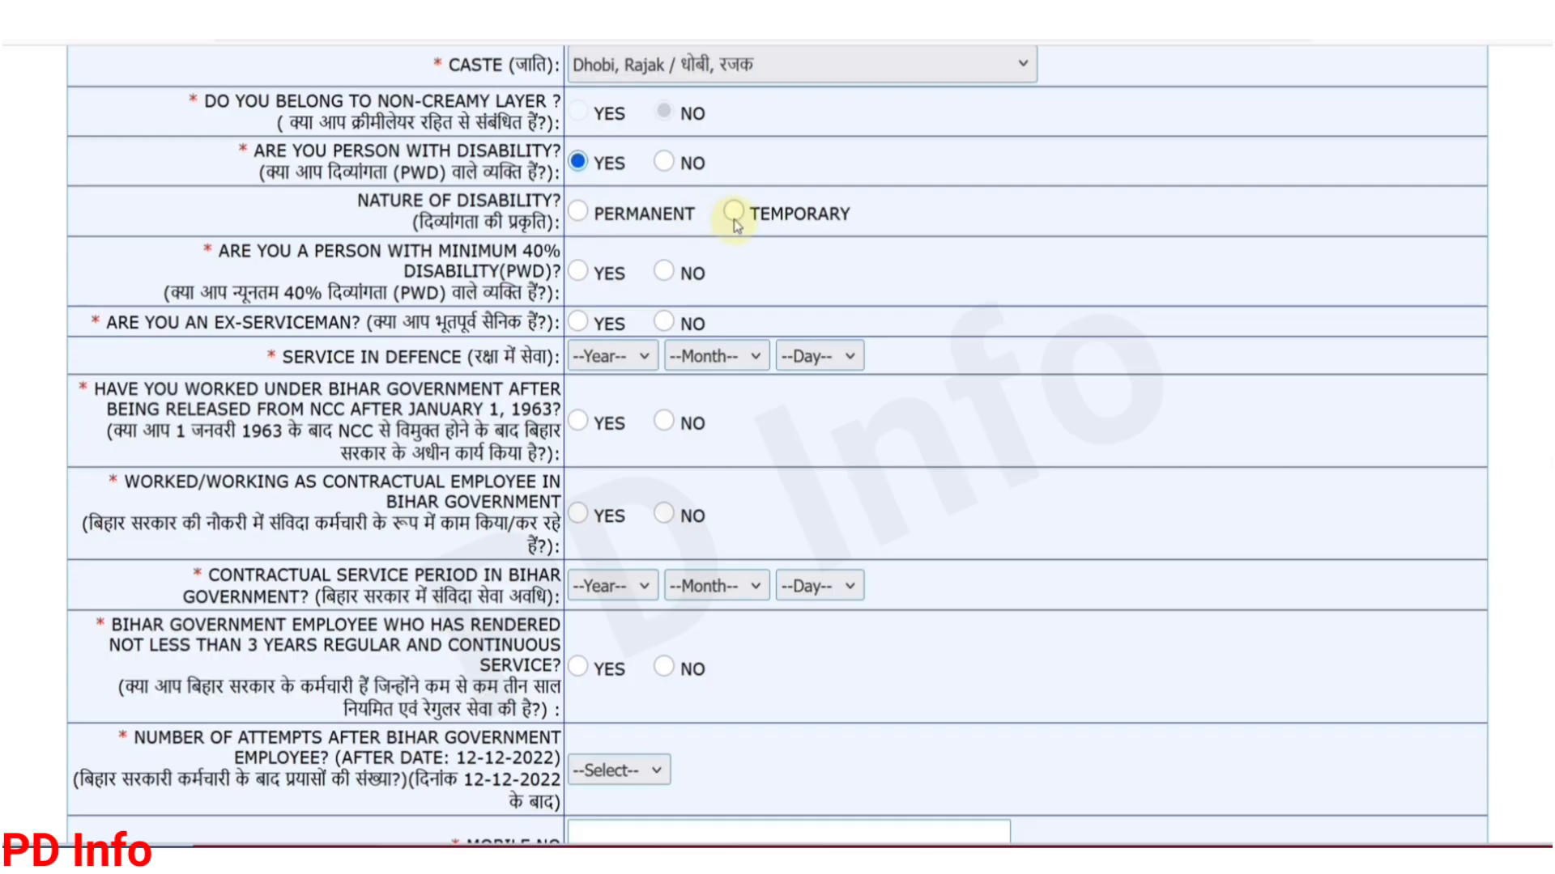
pyautogui.click(580, 213)
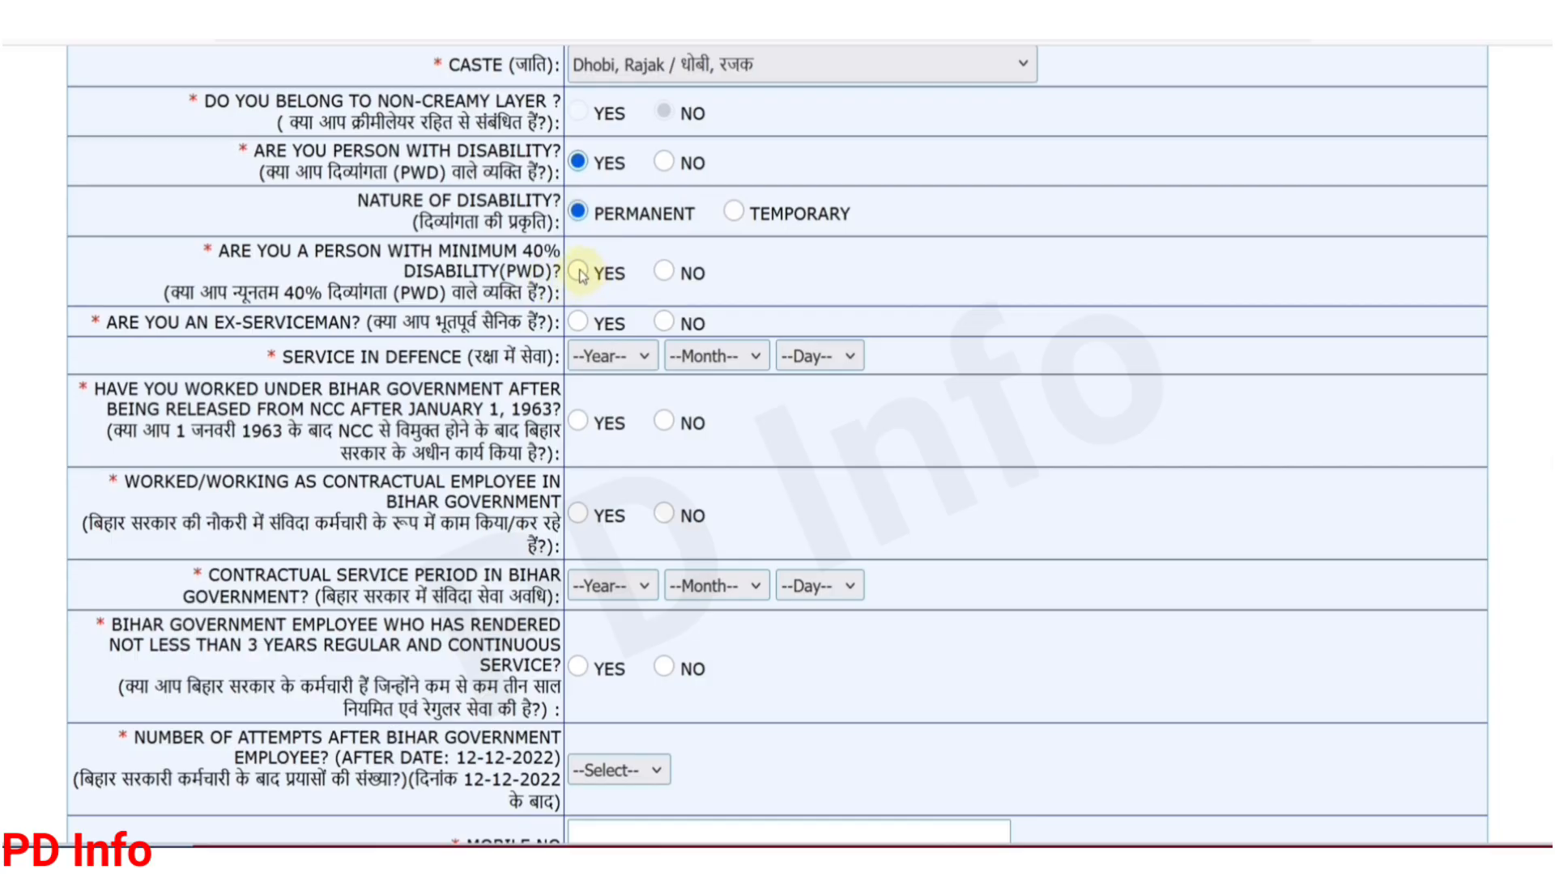
pyautogui.click(579, 272)
pyautogui.click(660, 162)
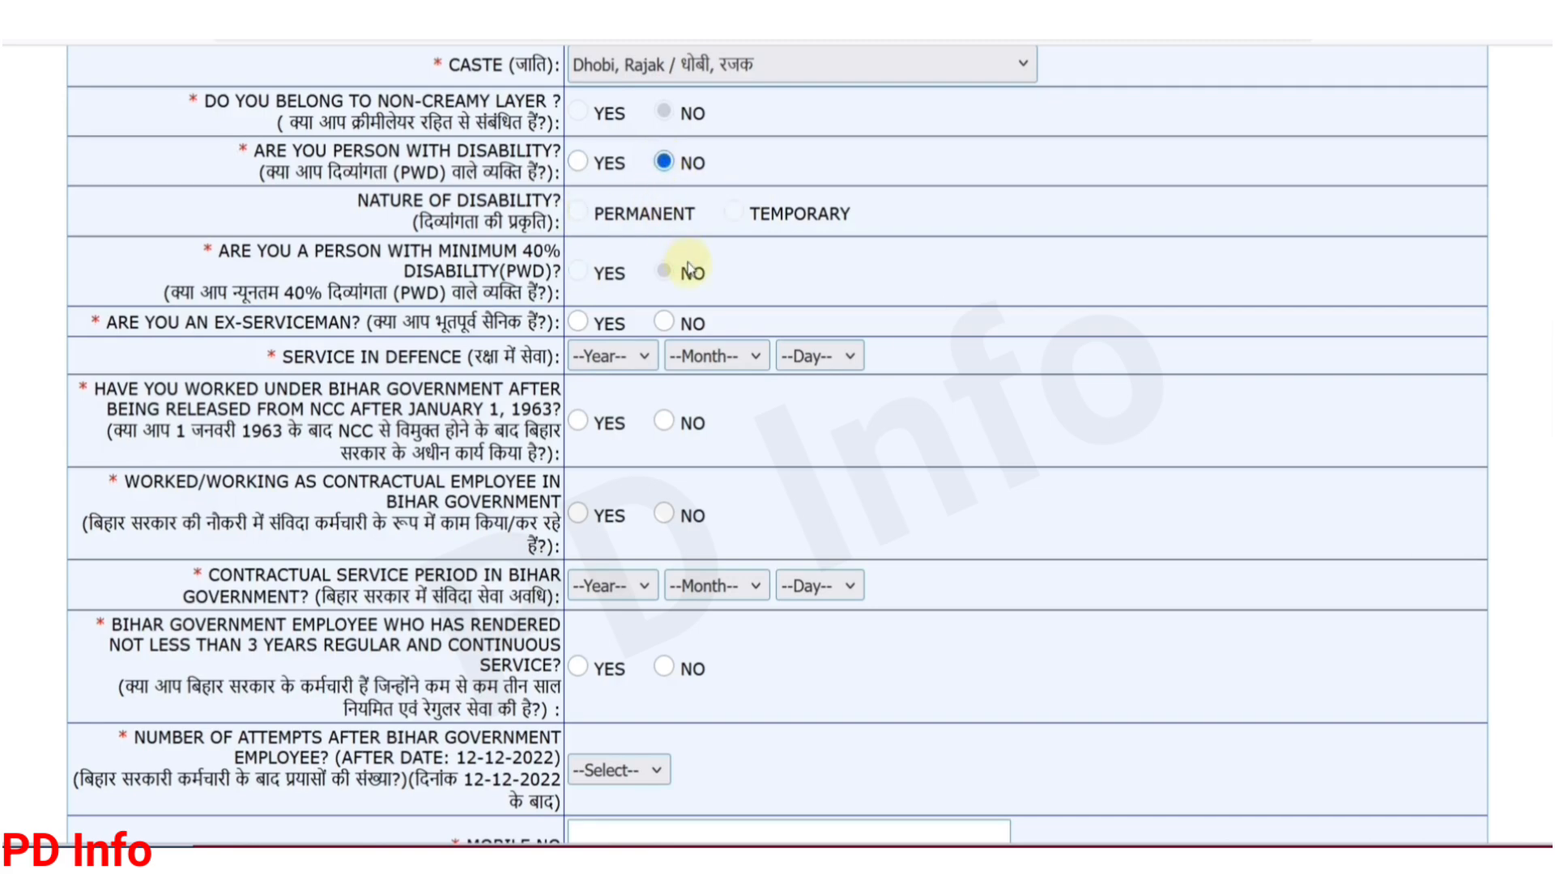
pyautogui.scroll(-2, 694, 267)
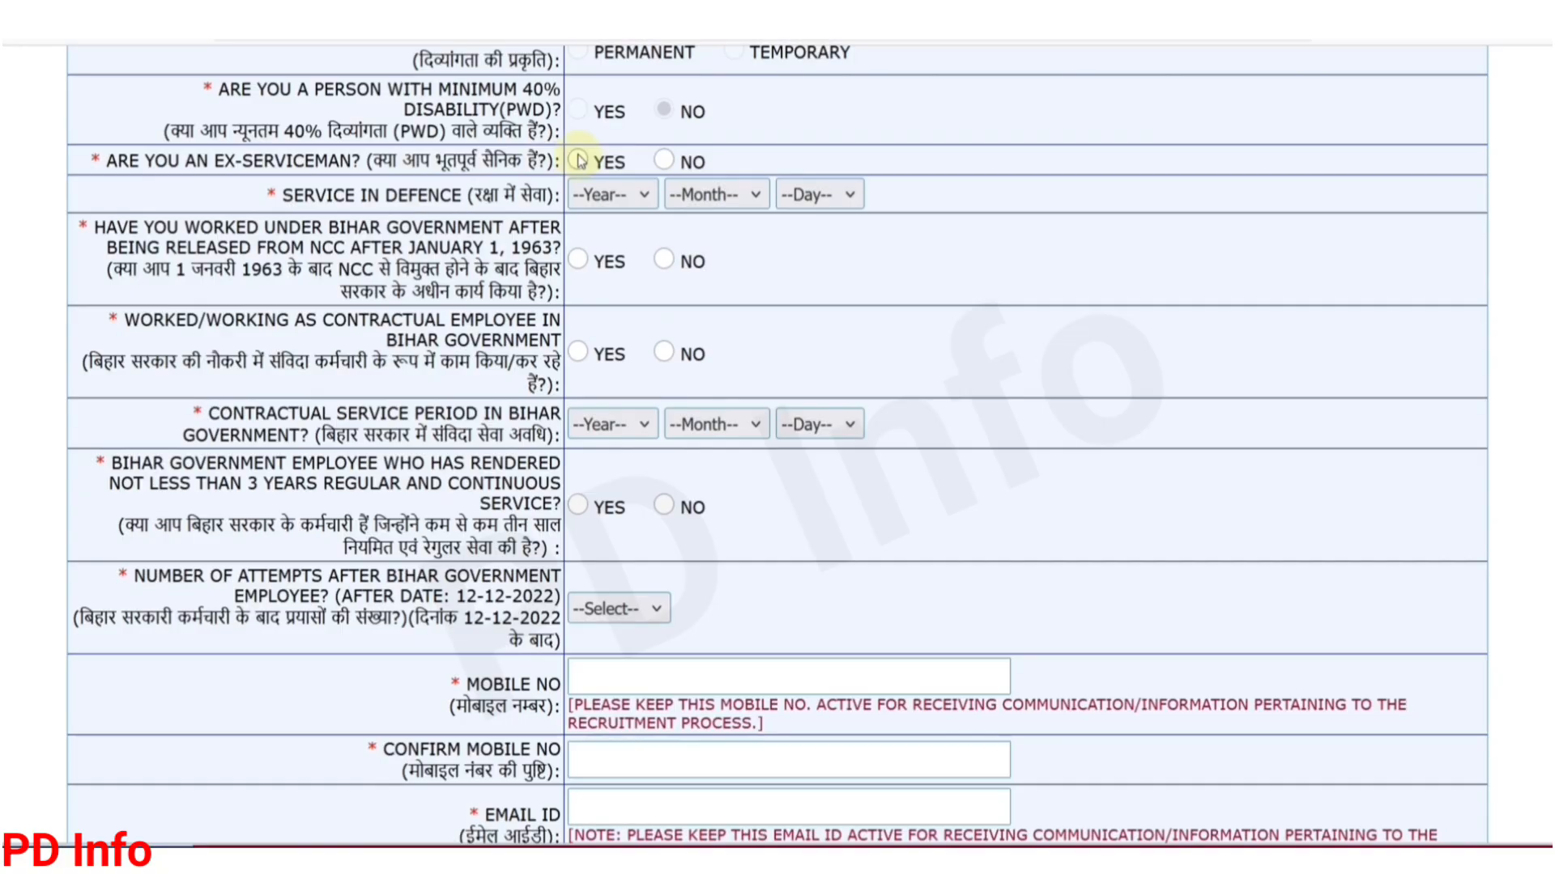
# Step: Answer No to the ex-serviceman, NCC-after-1963 and contractual-employee questions, leaving defence service dates disabled
pyautogui.click(611, 194)
pyautogui.click(738, 201)
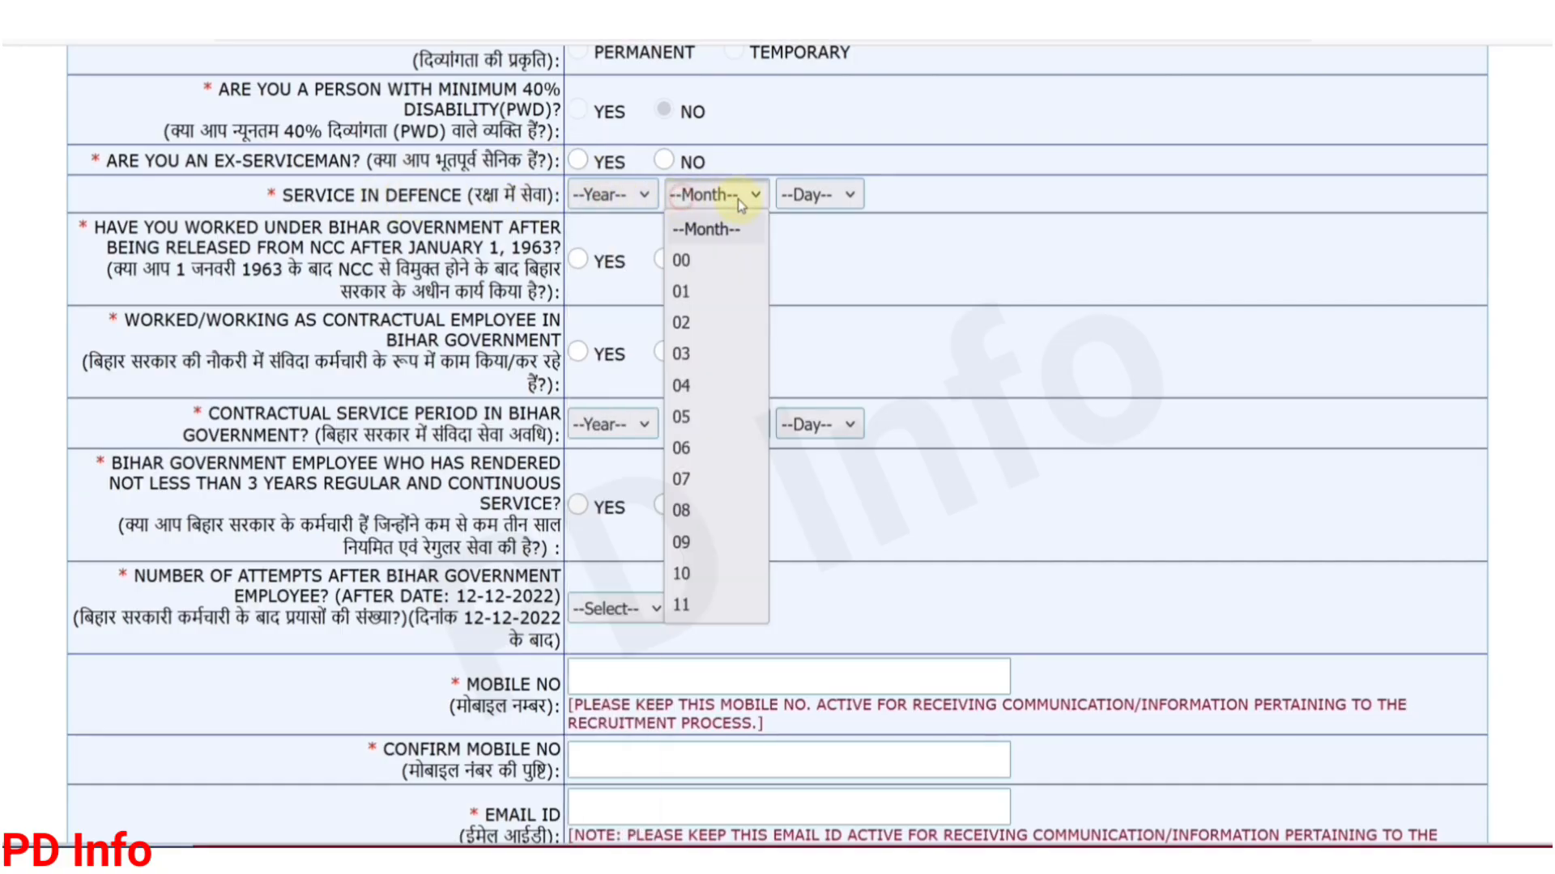
pyautogui.click(779, 198)
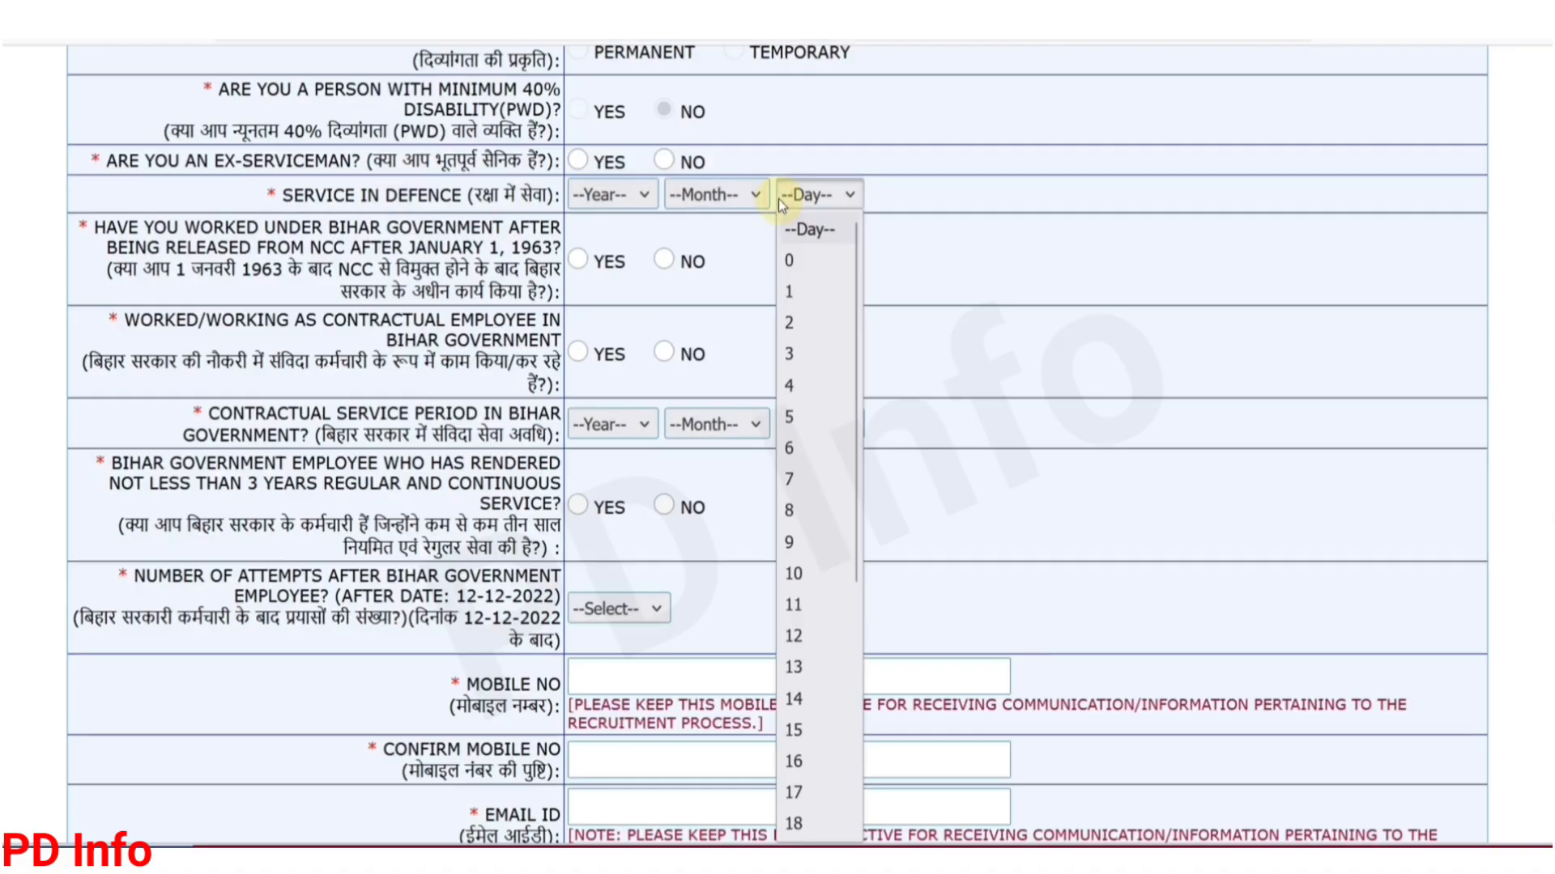
pyautogui.click(661, 162)
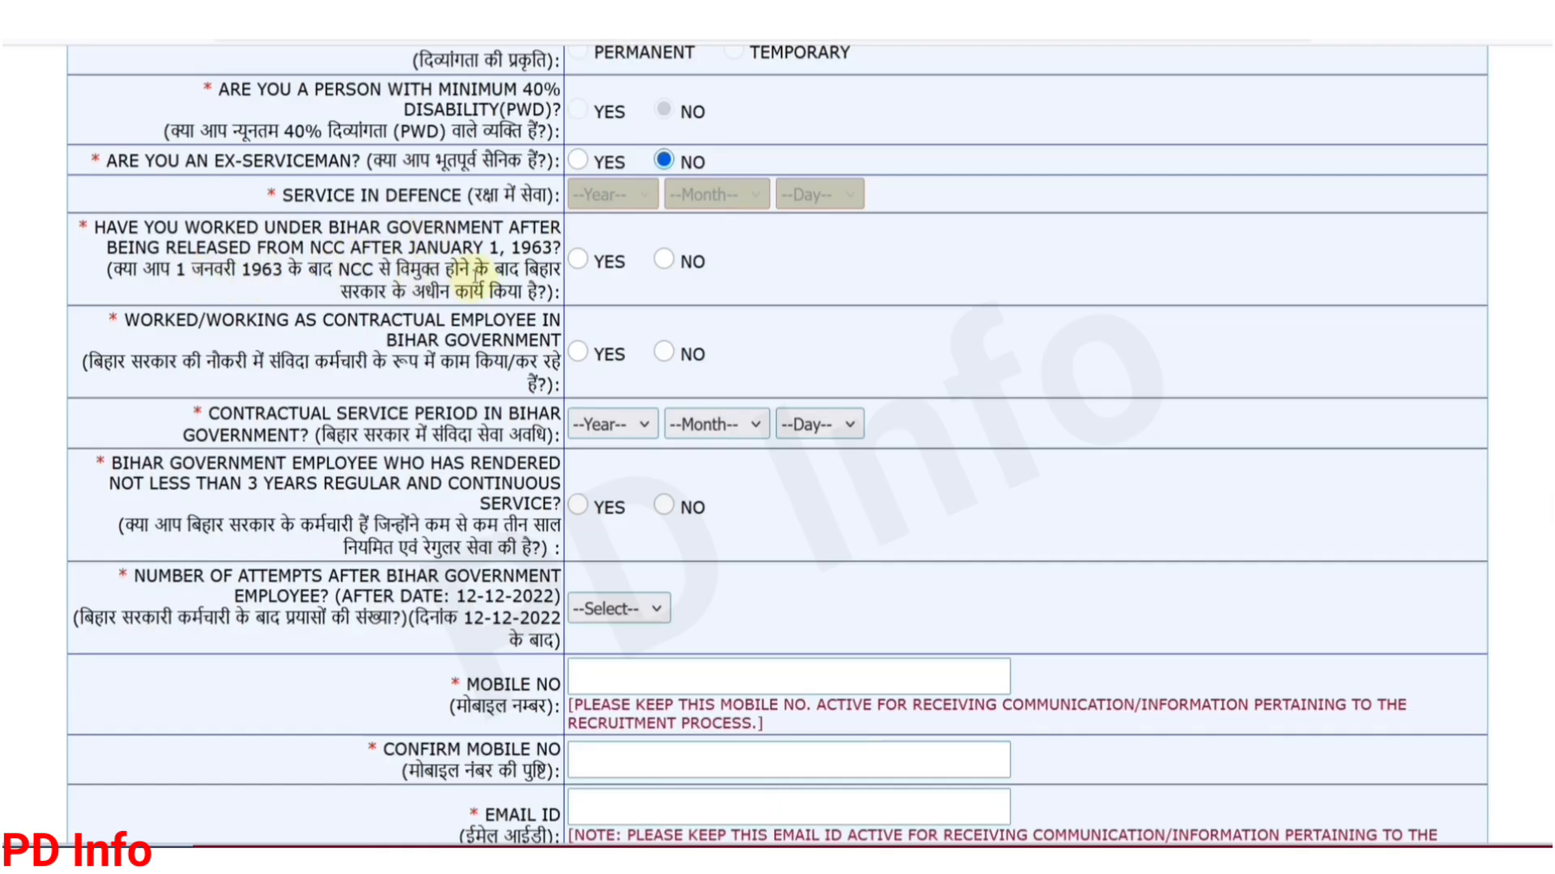
pyautogui.click(663, 261)
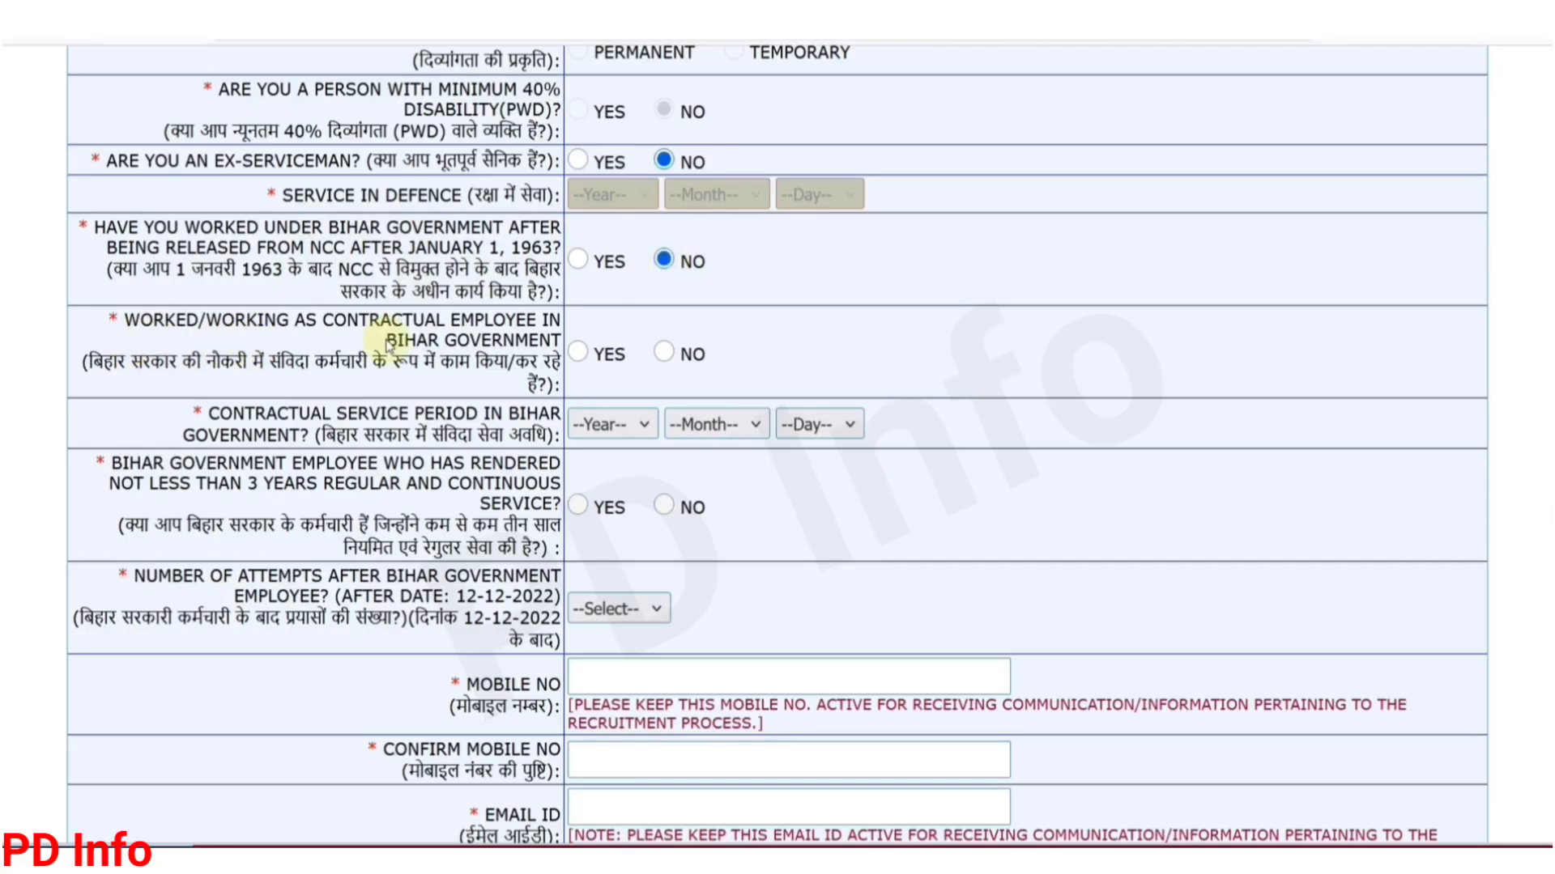
pyautogui.click(663, 353)
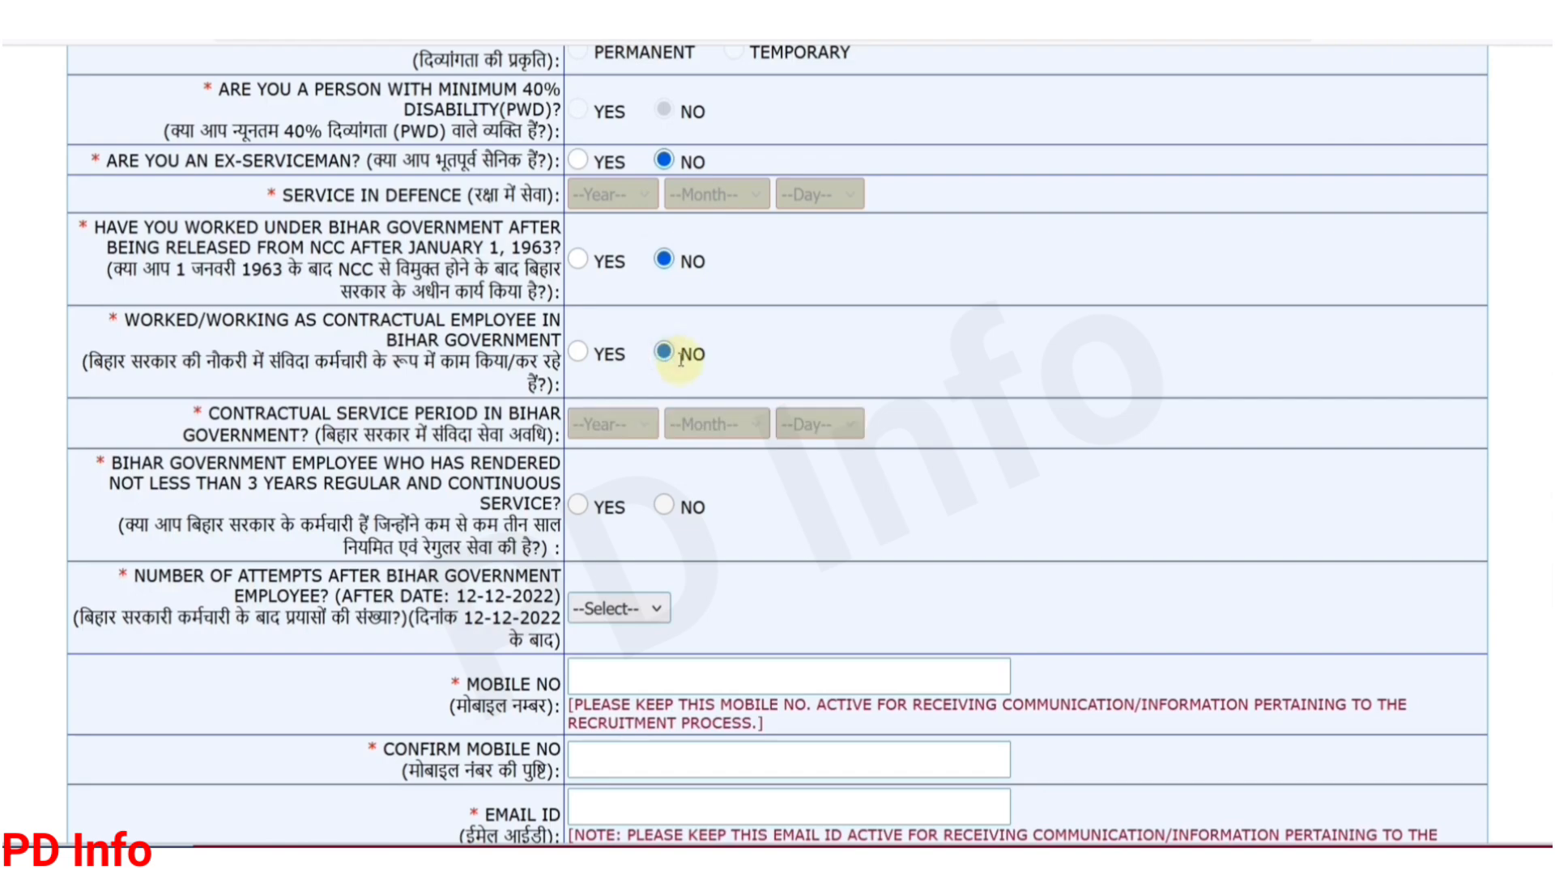
pyautogui.scroll(-2, 680, 358)
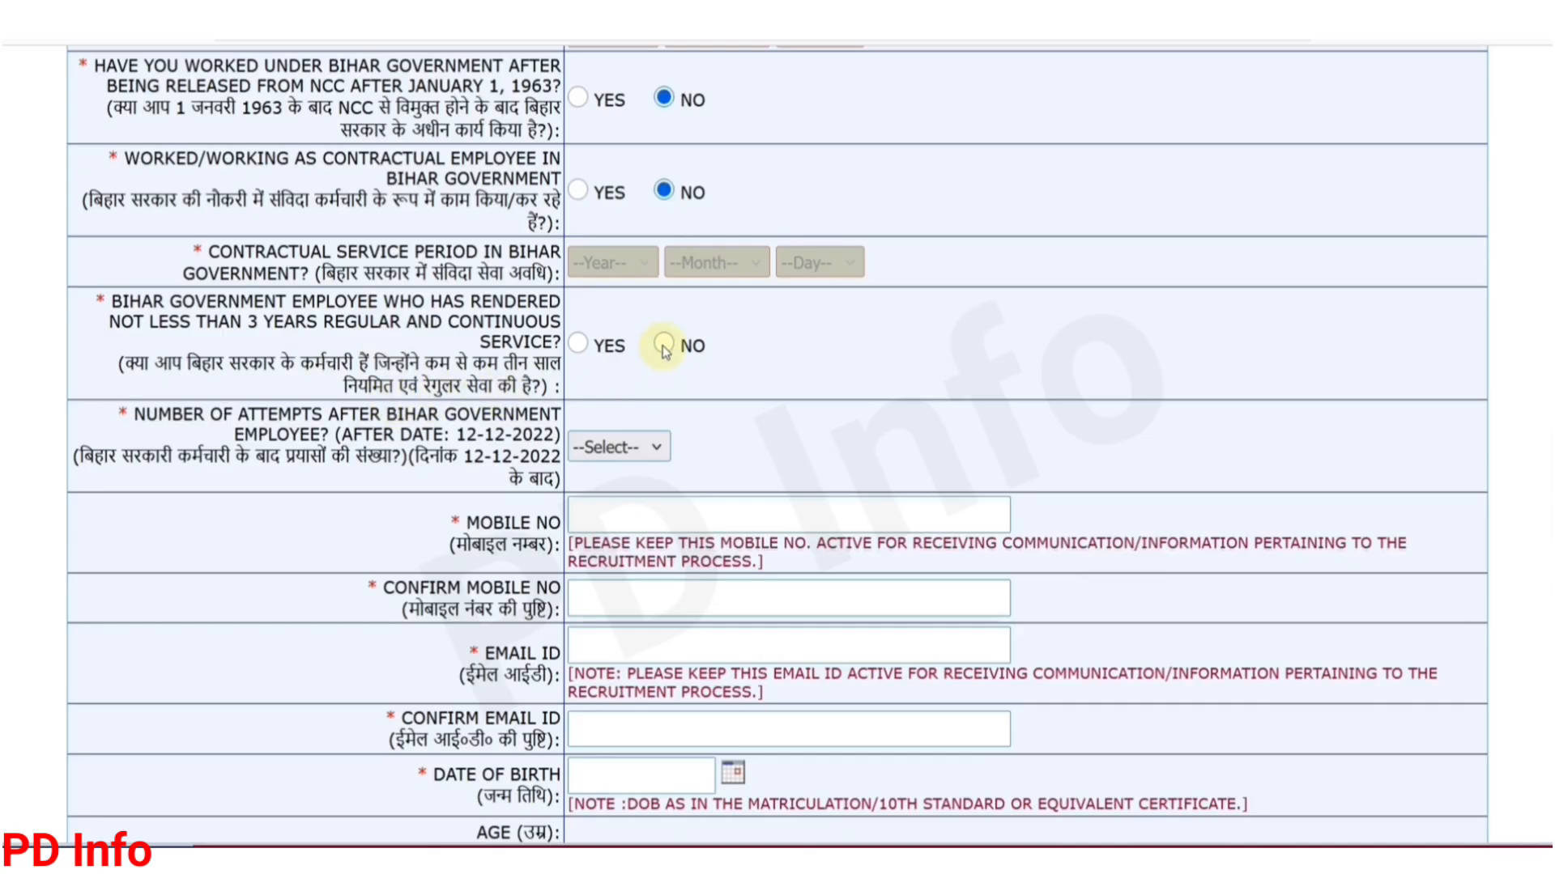
# Step: Set the number of attempts to 00
pyautogui.scroll(-2, 714, 381)
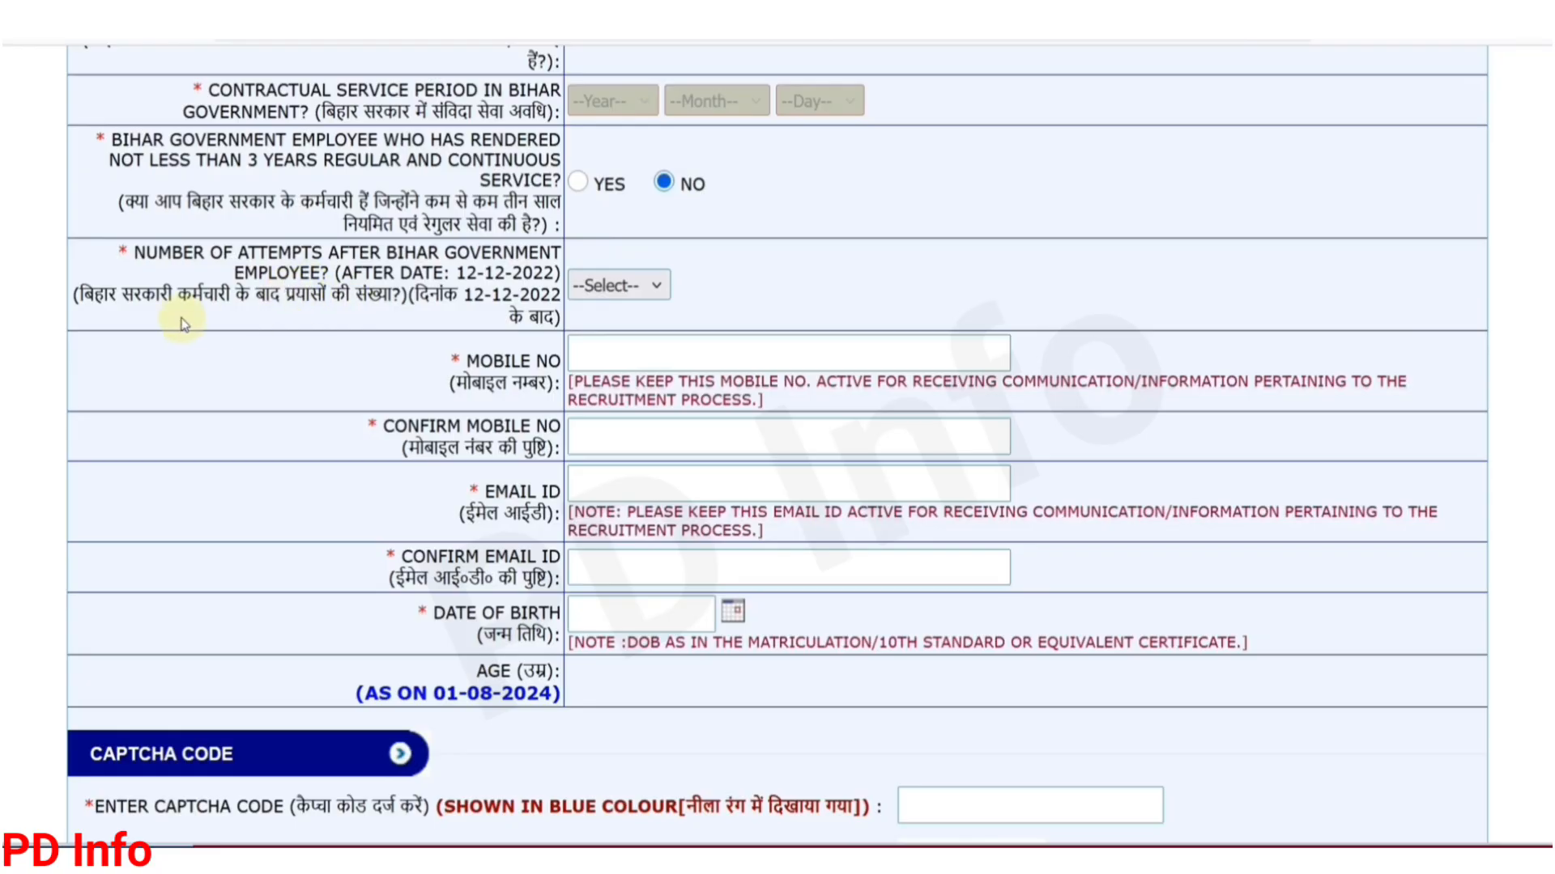
pyautogui.click(653, 286)
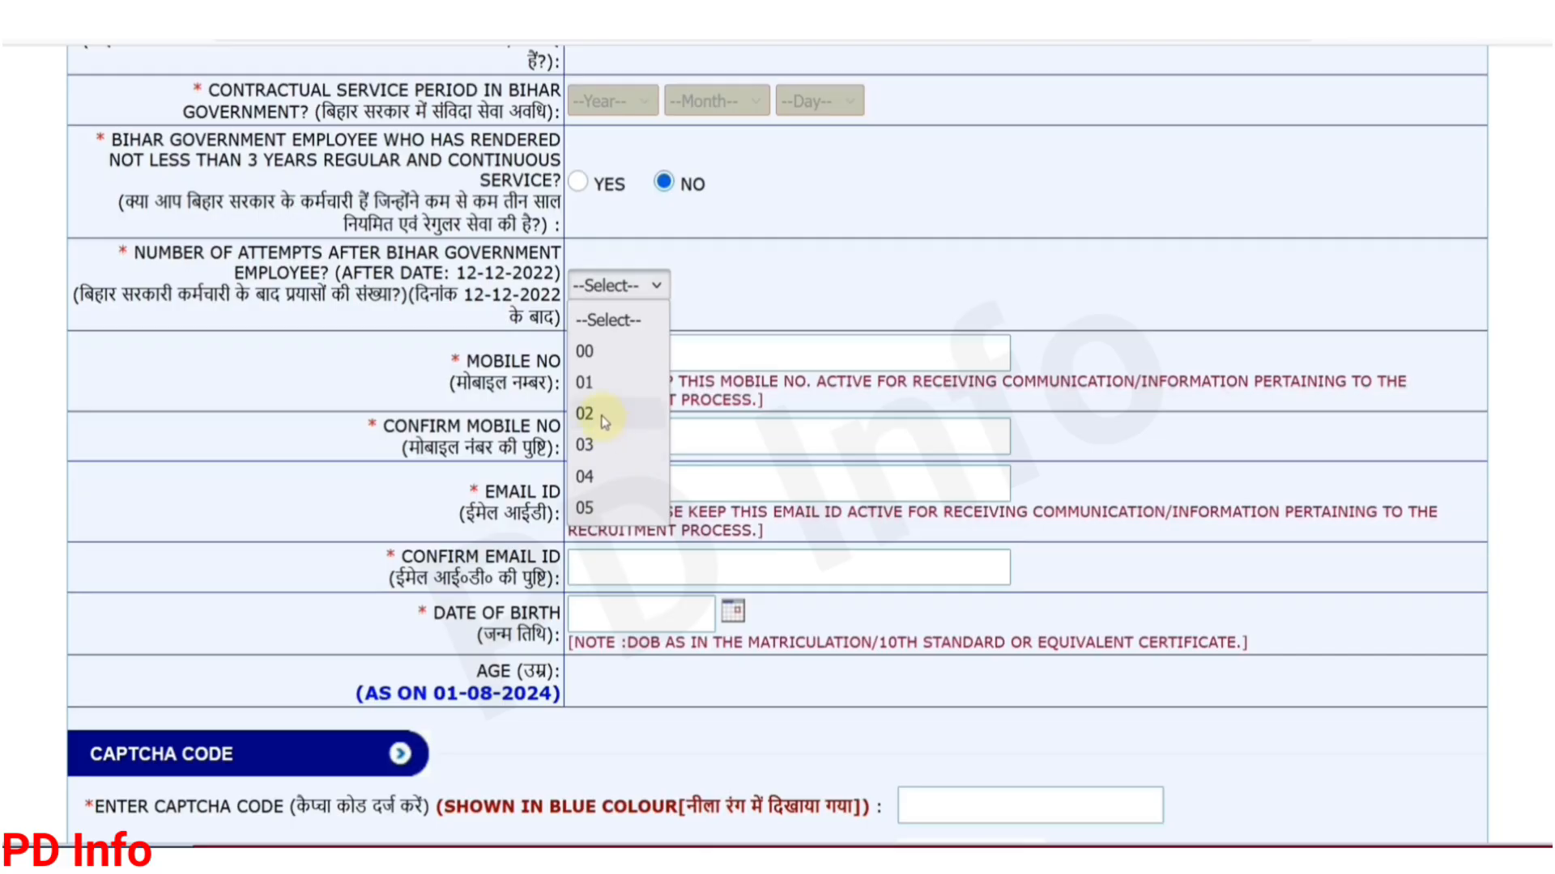
pyautogui.click(588, 352)
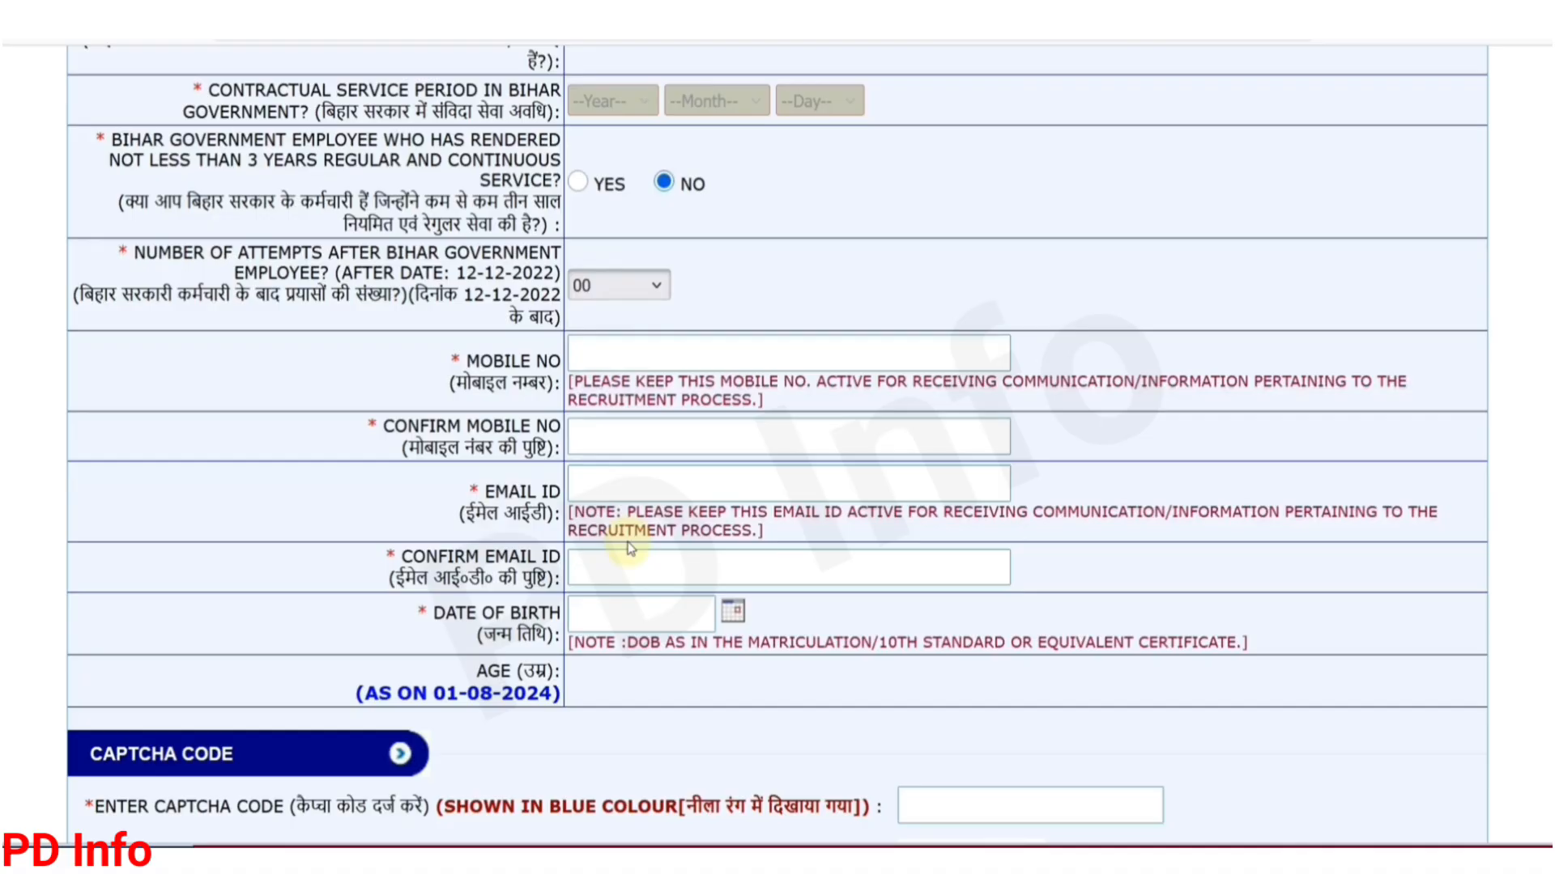
pyautogui.scroll(-4, 629, 548)
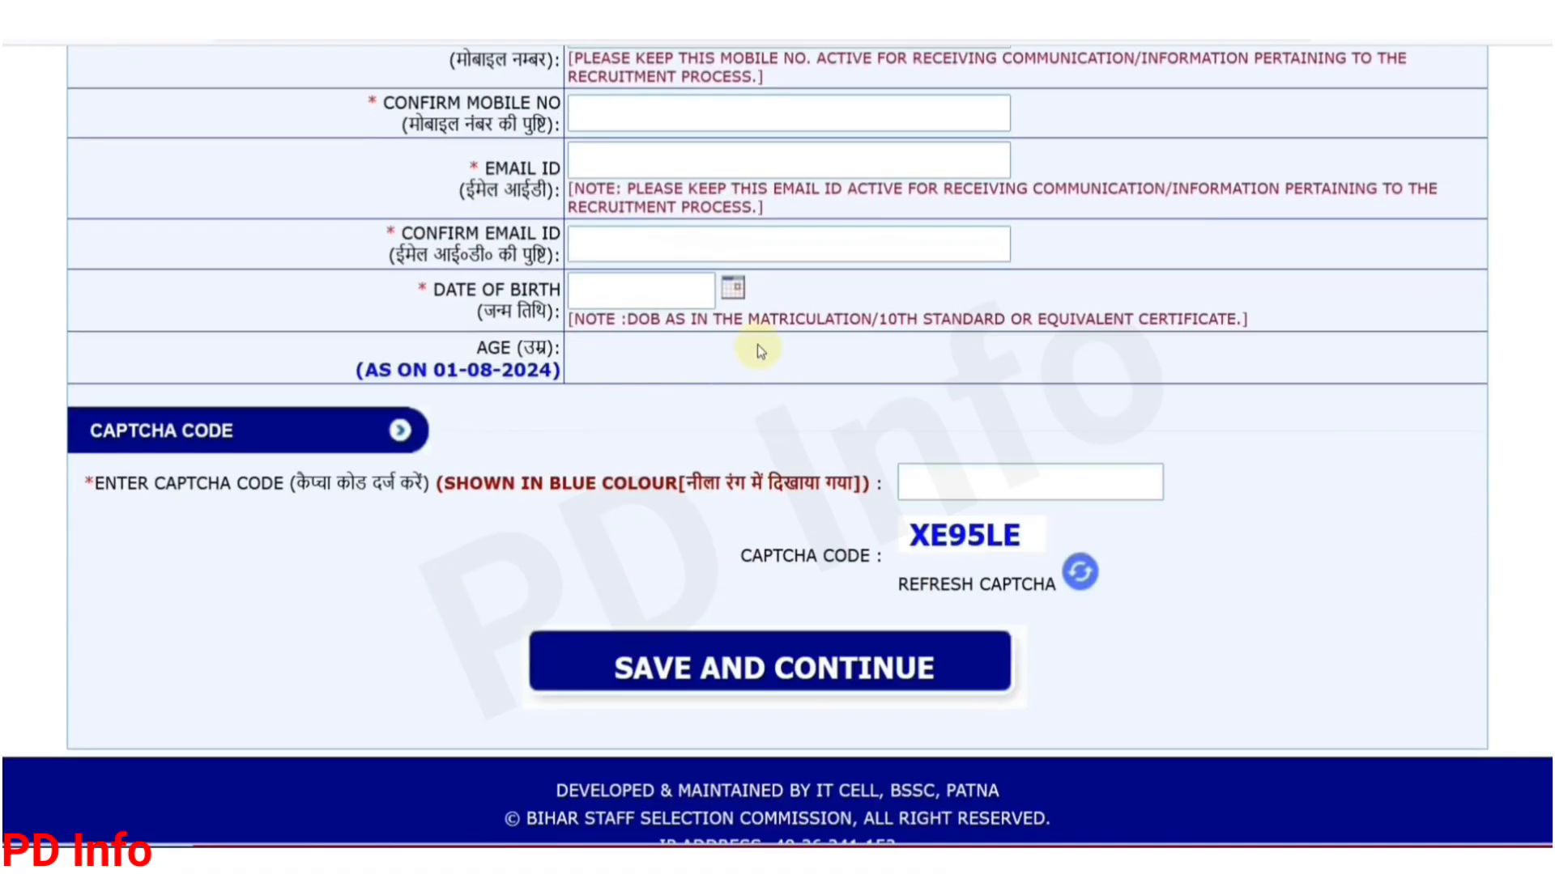
pyautogui.click(740, 293)
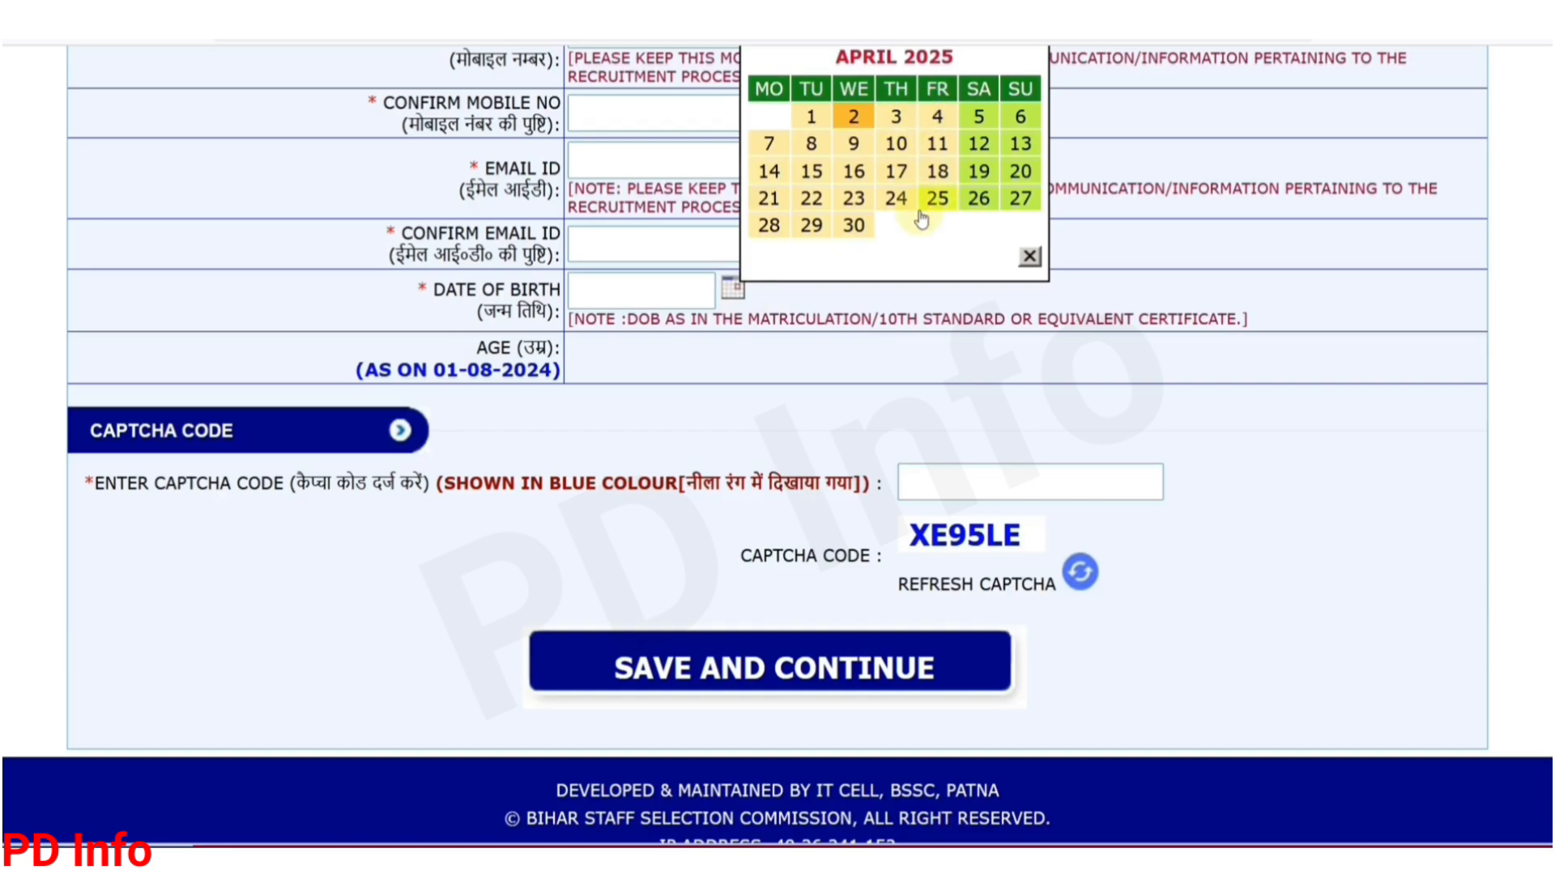
pyautogui.scroll(2, 926, 210)
pyautogui.click(978, 186)
pyautogui.scroll(1, 978, 243)
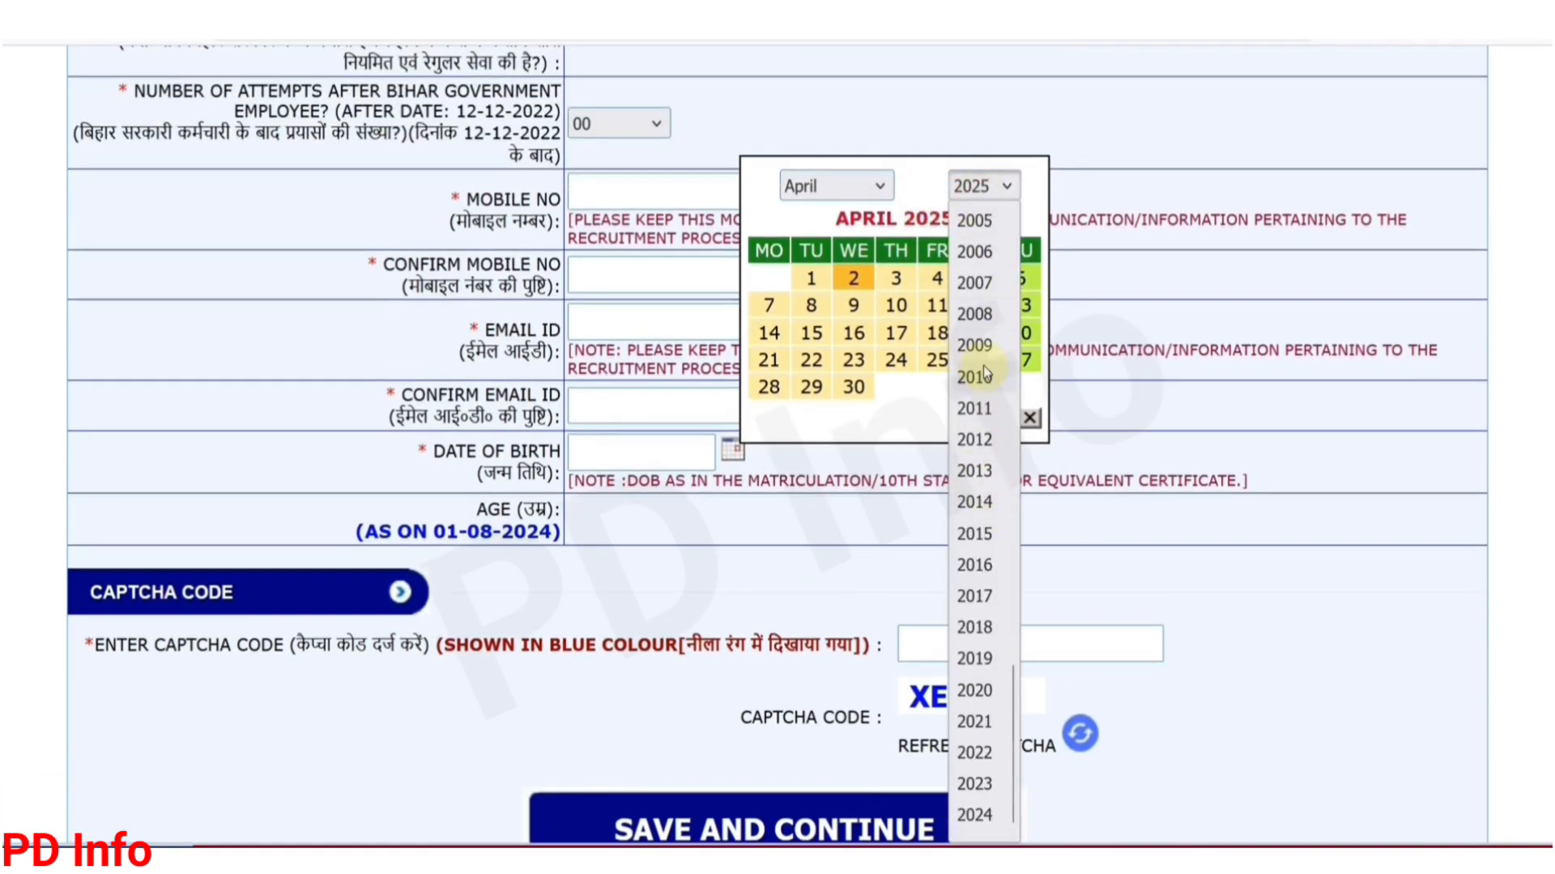
pyautogui.scroll(4, 983, 462)
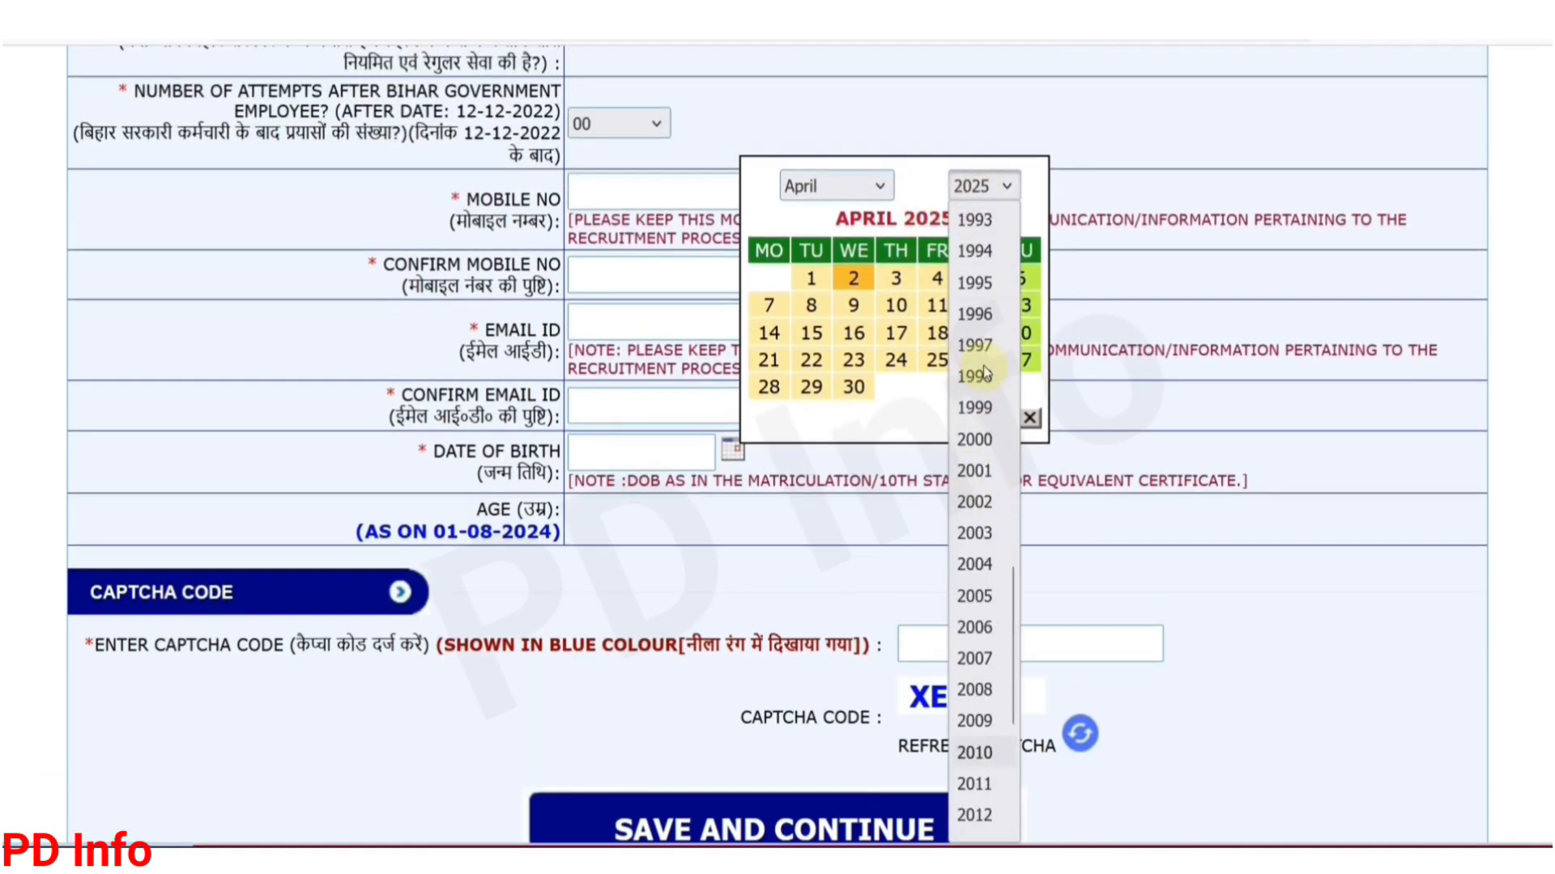
pyautogui.click(987, 470)
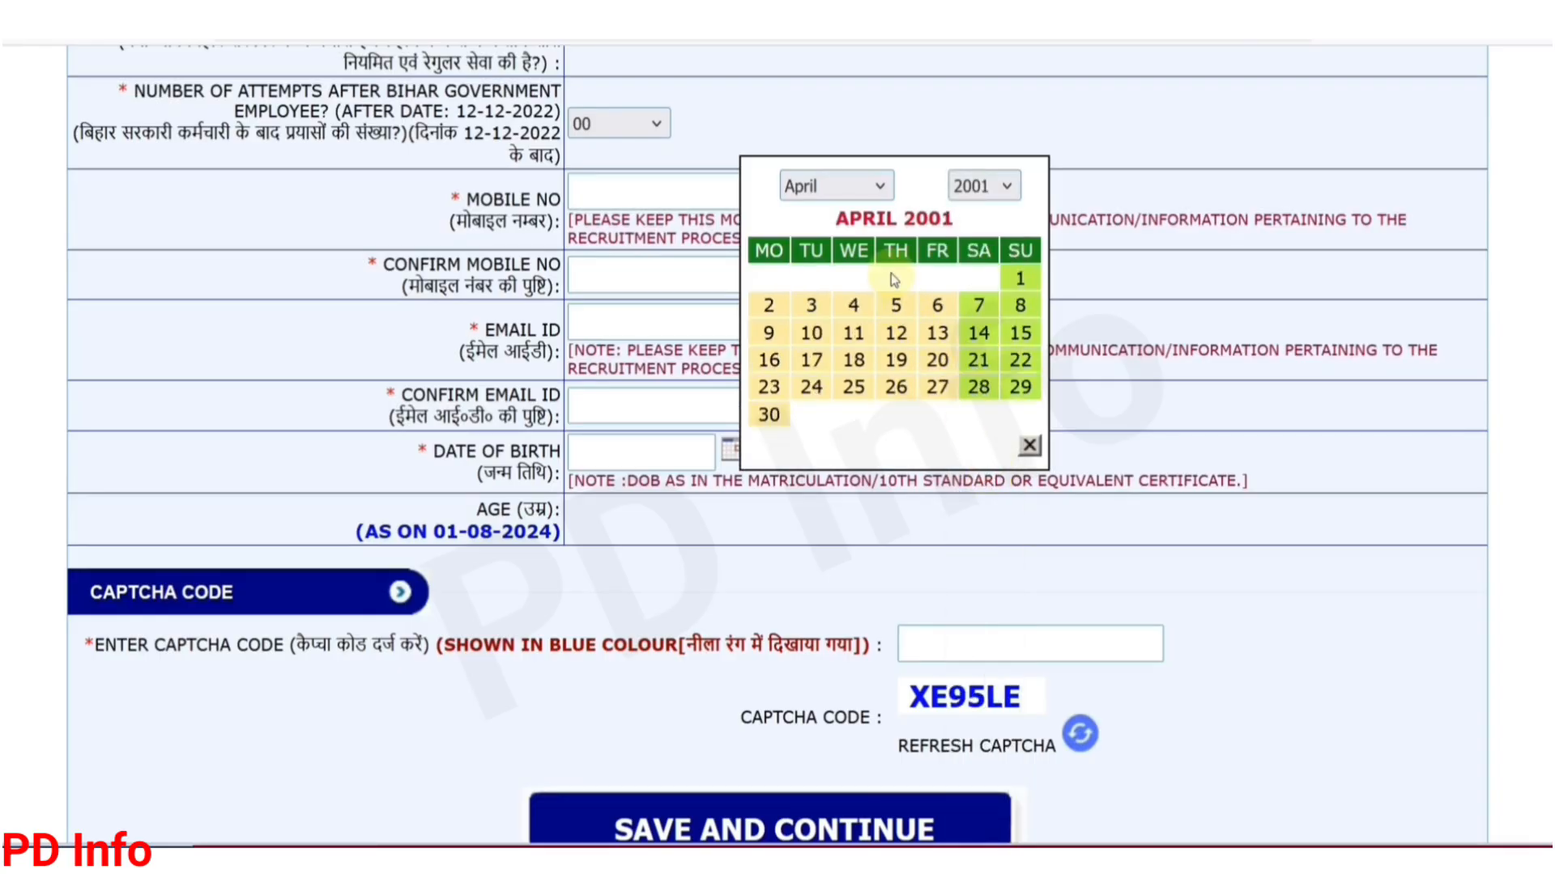
pyautogui.click(935, 333)
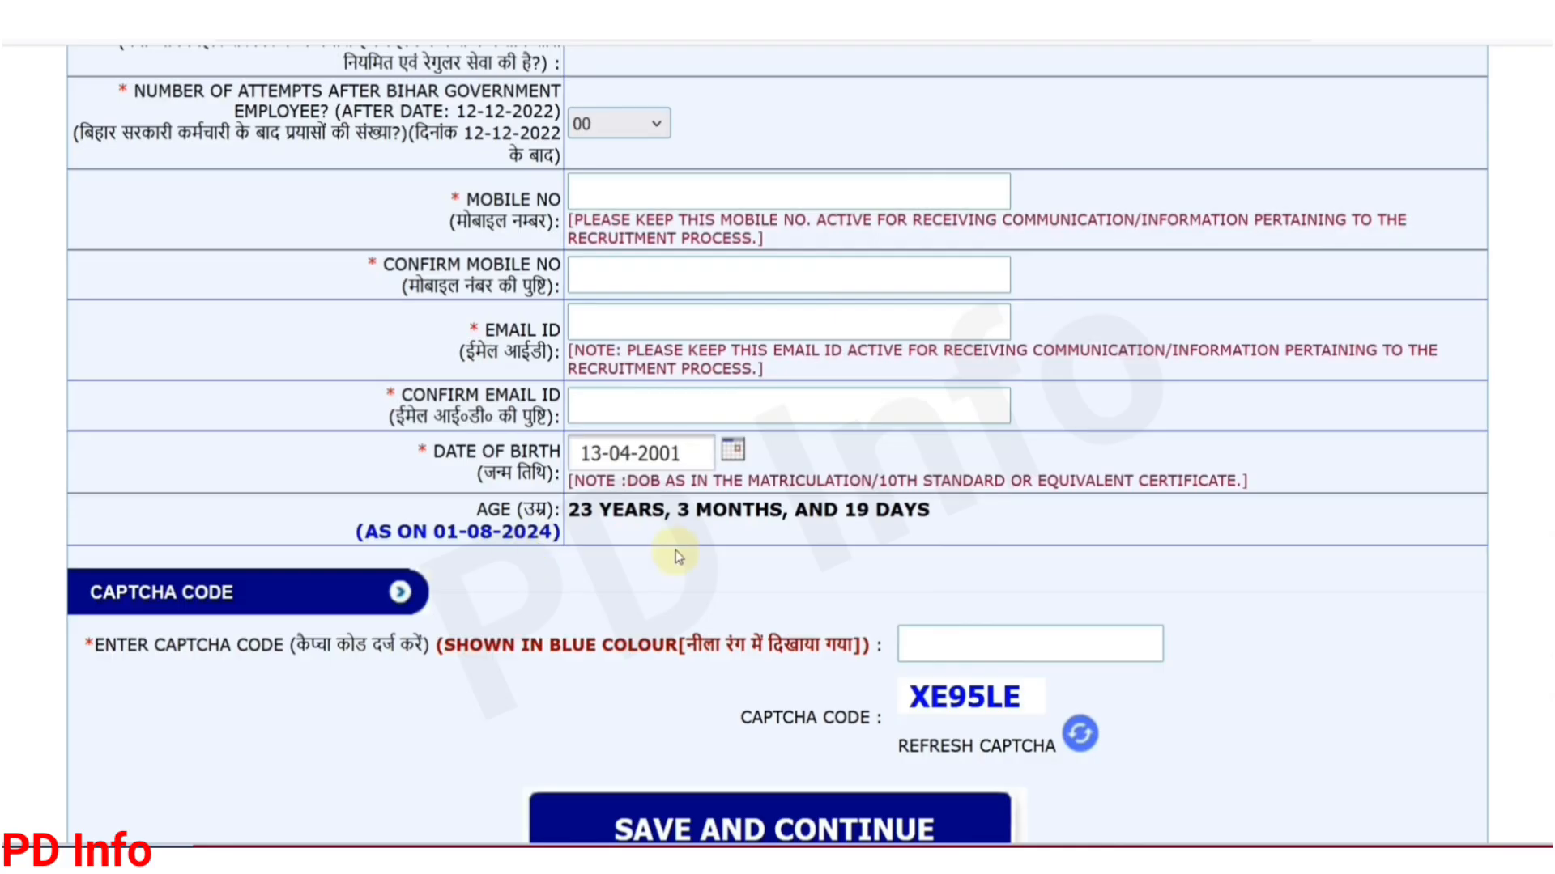
pyautogui.scroll(-3, 676, 550)
# Step: Go from the captcha box to the portal's LOGIN page under Online Services
pyautogui.click(971, 443)
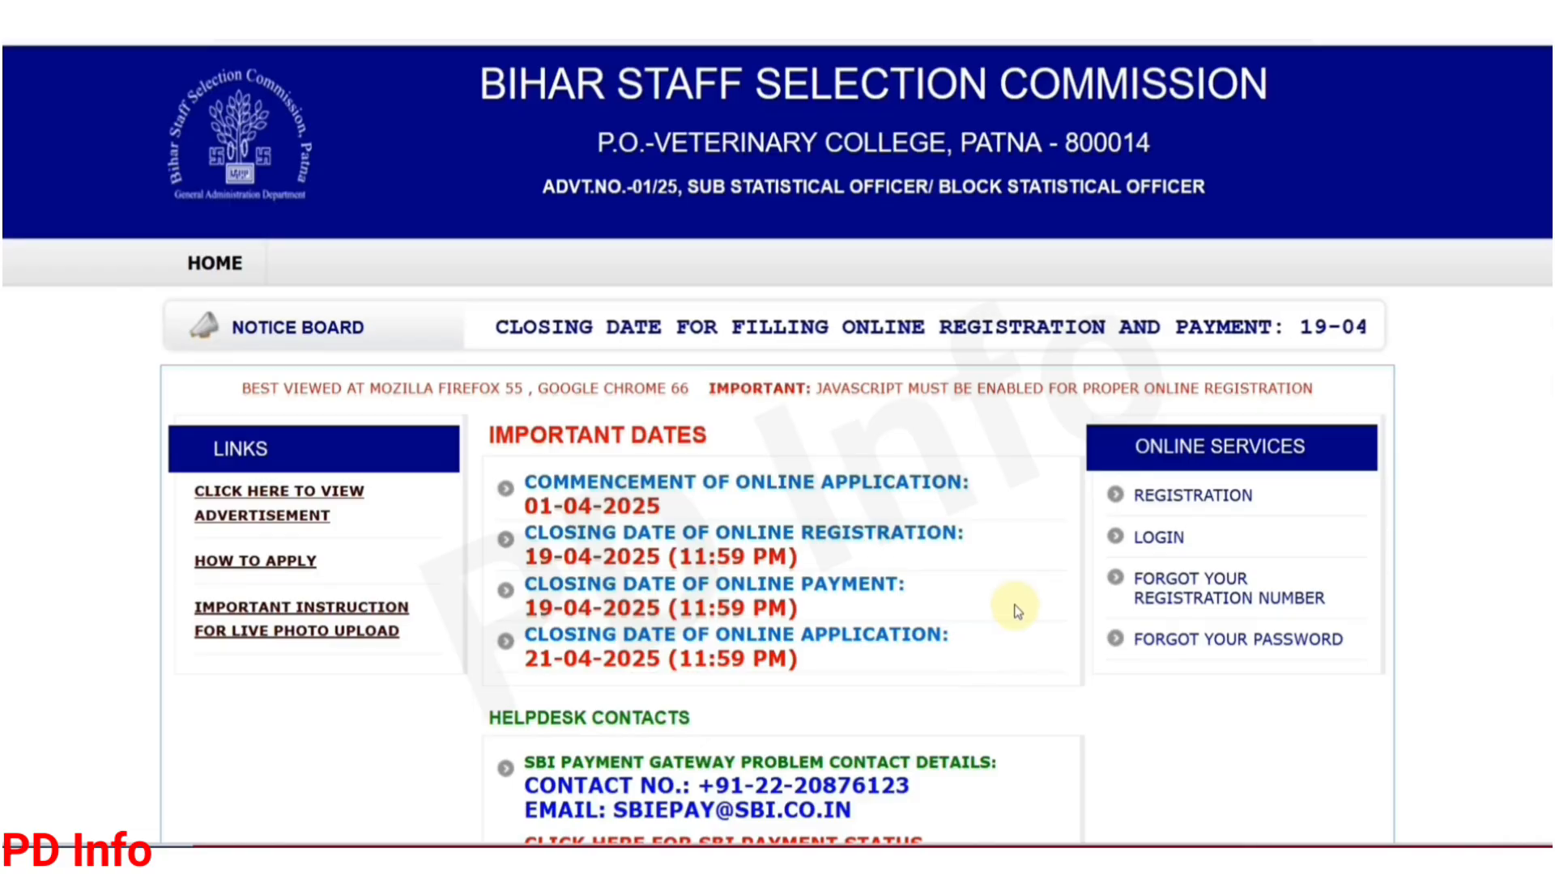
pyautogui.scroll(-2, 1017, 609)
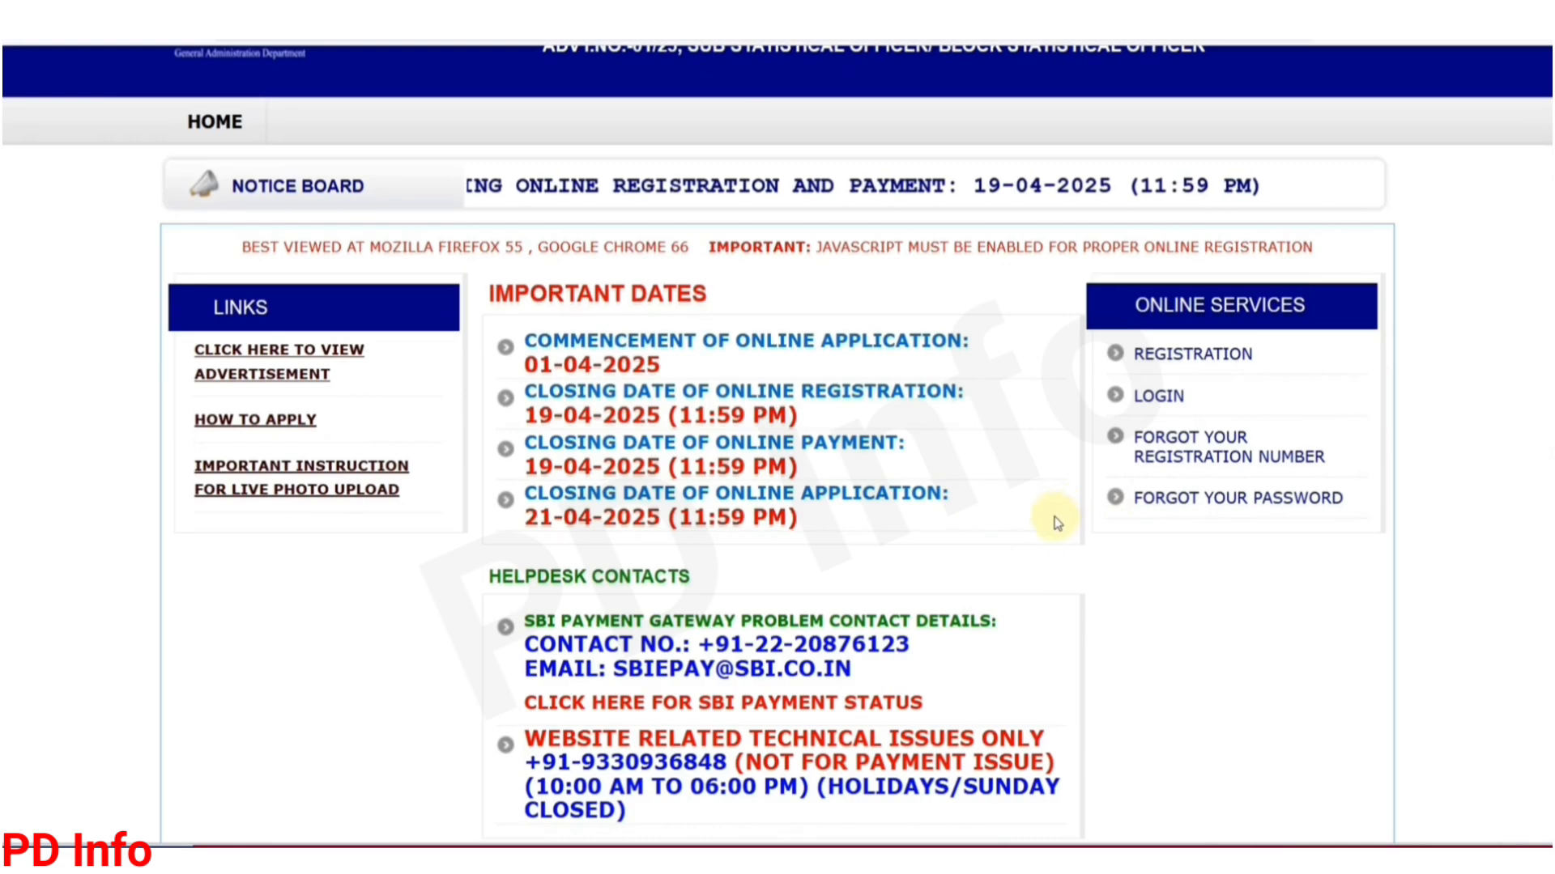
pyautogui.click(1158, 397)
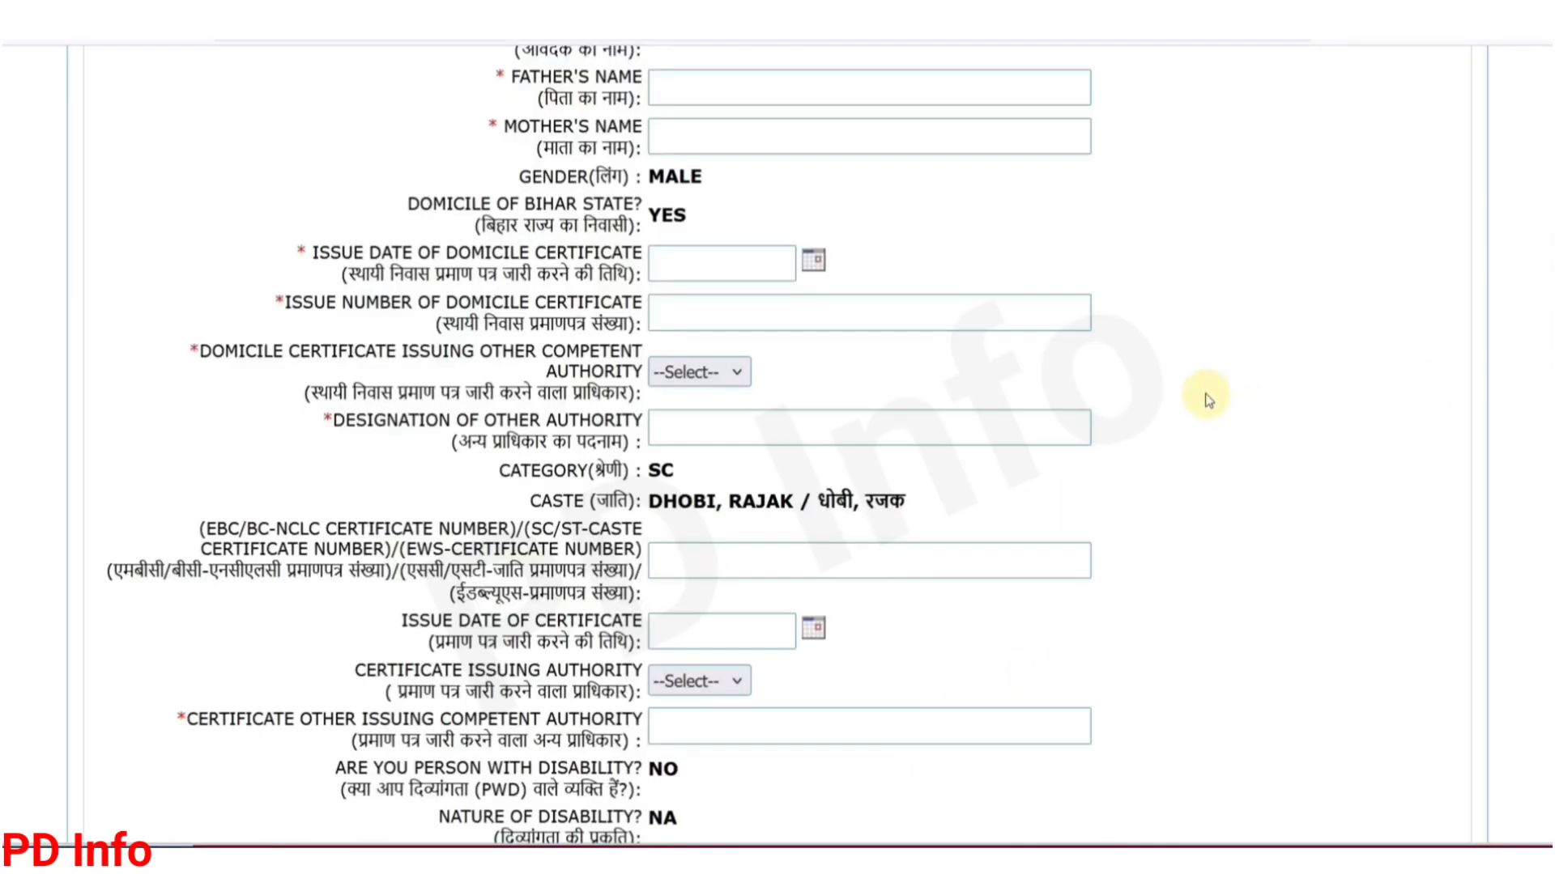
# Step: Move through the father's and mother's name fields
pyautogui.click(693, 94)
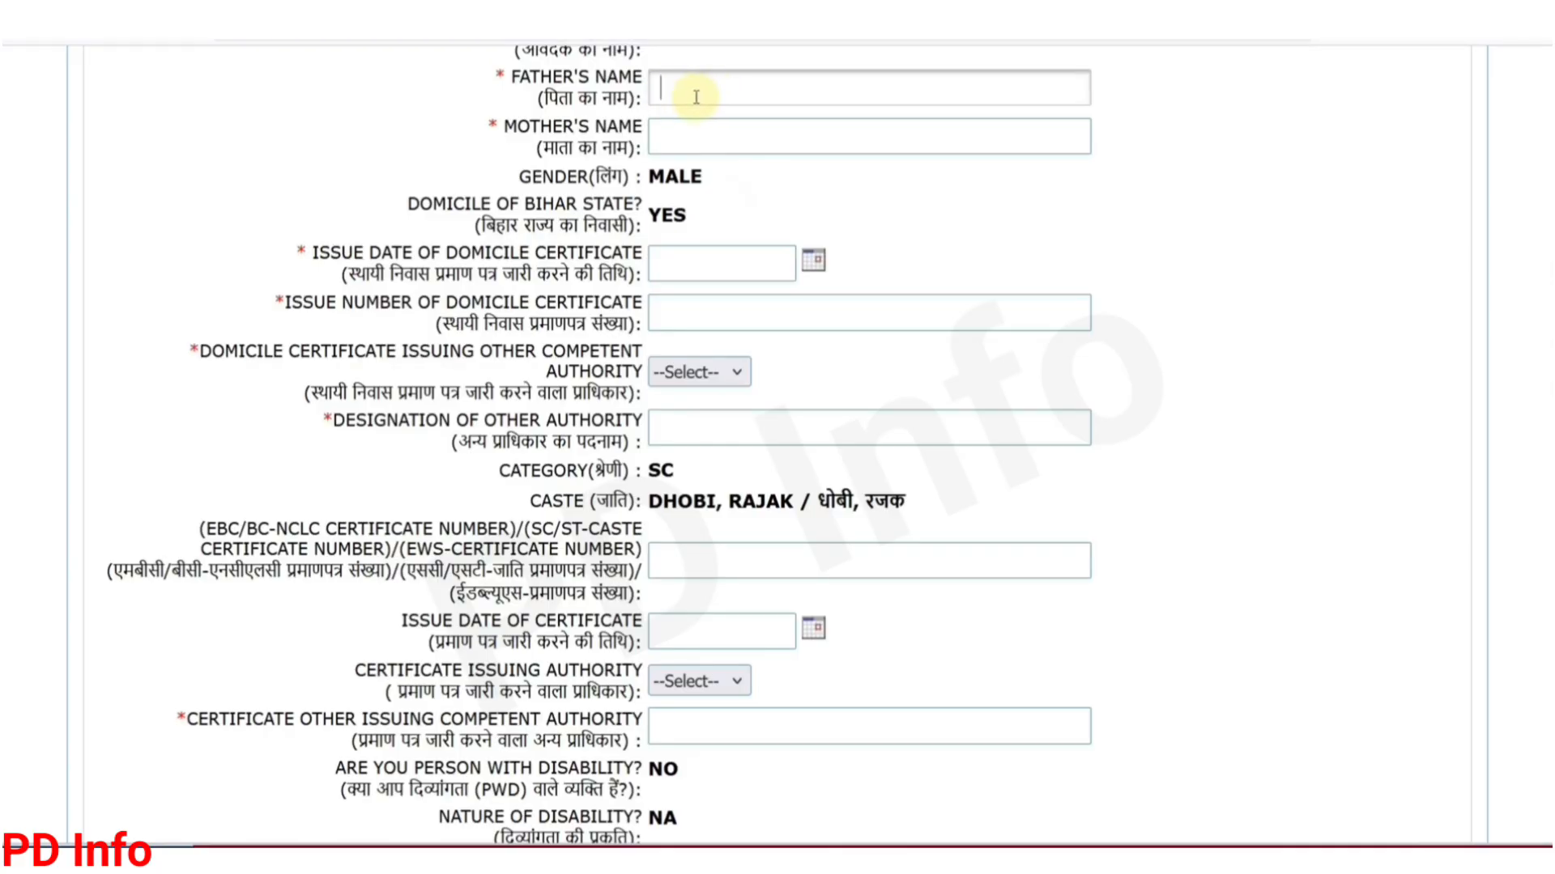
pyautogui.click(675, 135)
pyautogui.click(695, 136)
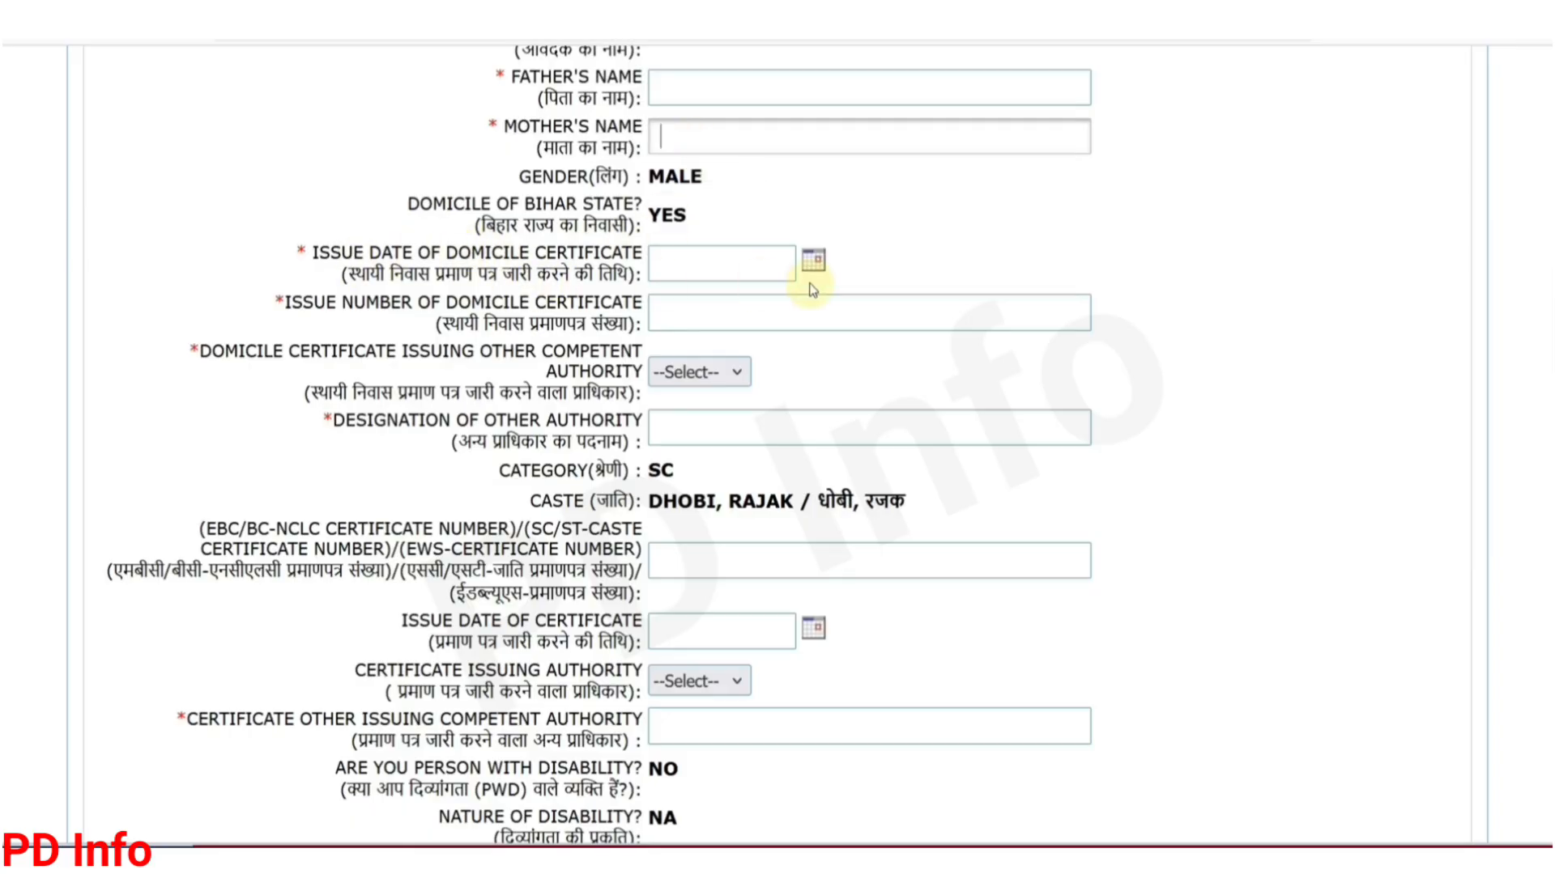
# Step: Pick 7 February 2025 in the calendar as the domicile certificate issue date
pyautogui.click(814, 262)
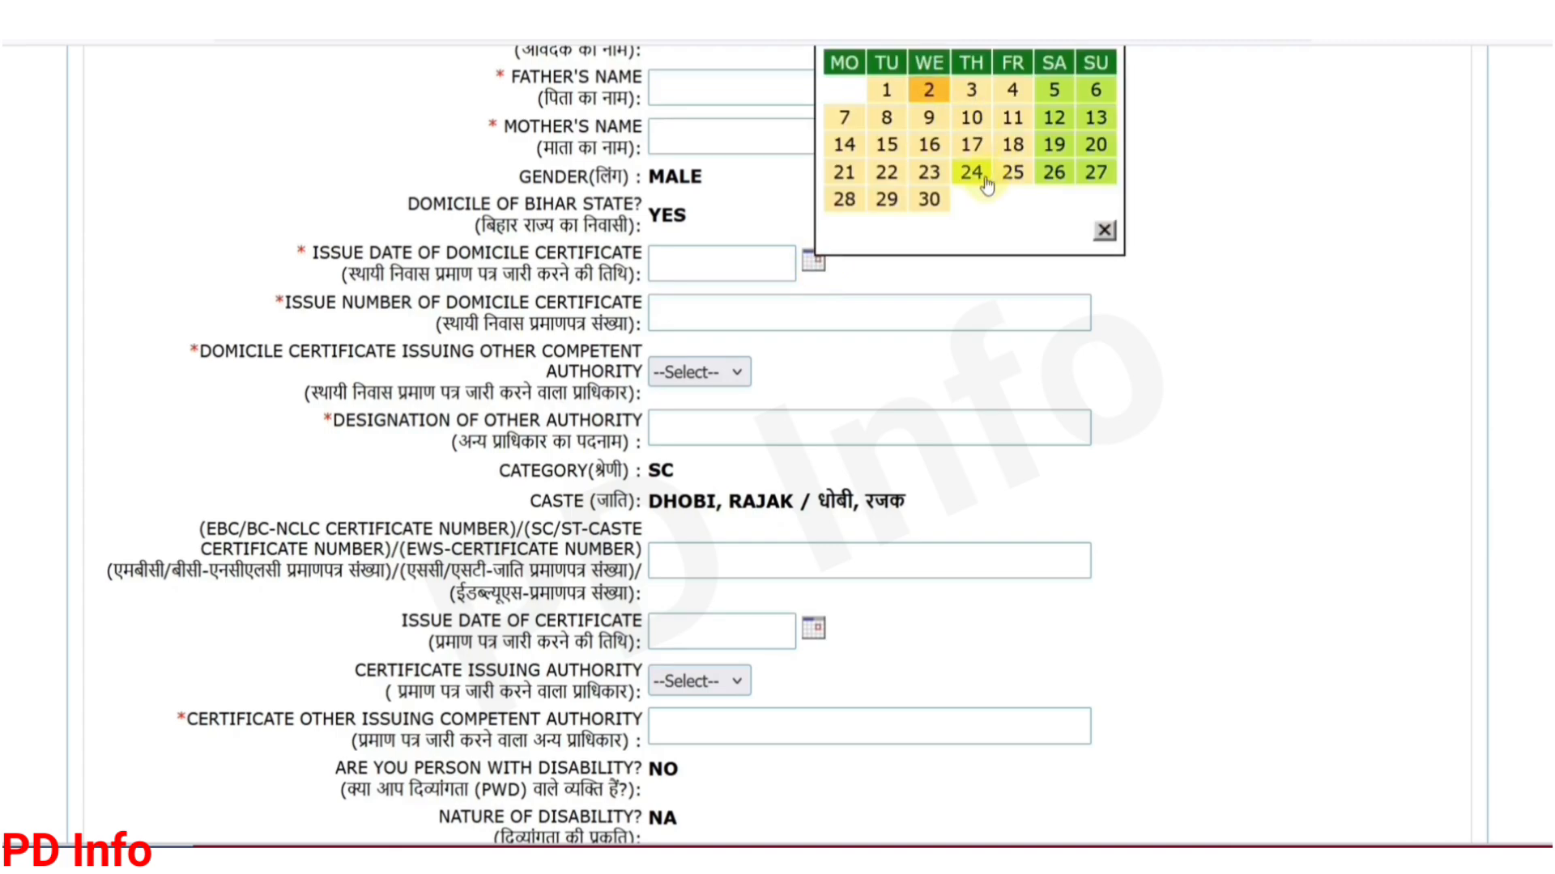
pyautogui.scroll(2, 984, 182)
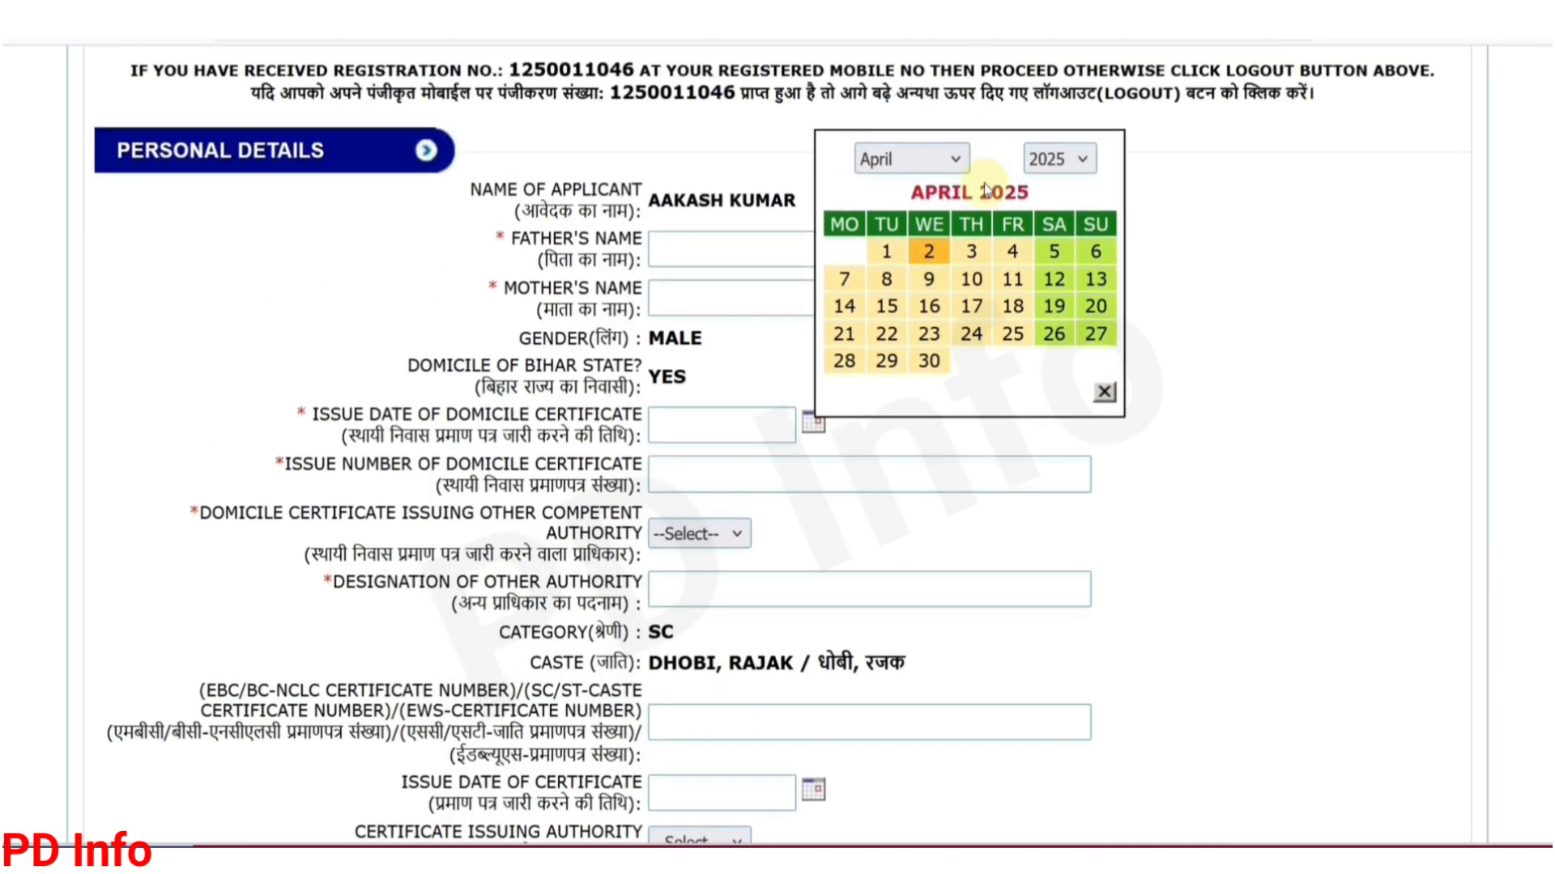
pyautogui.click(937, 160)
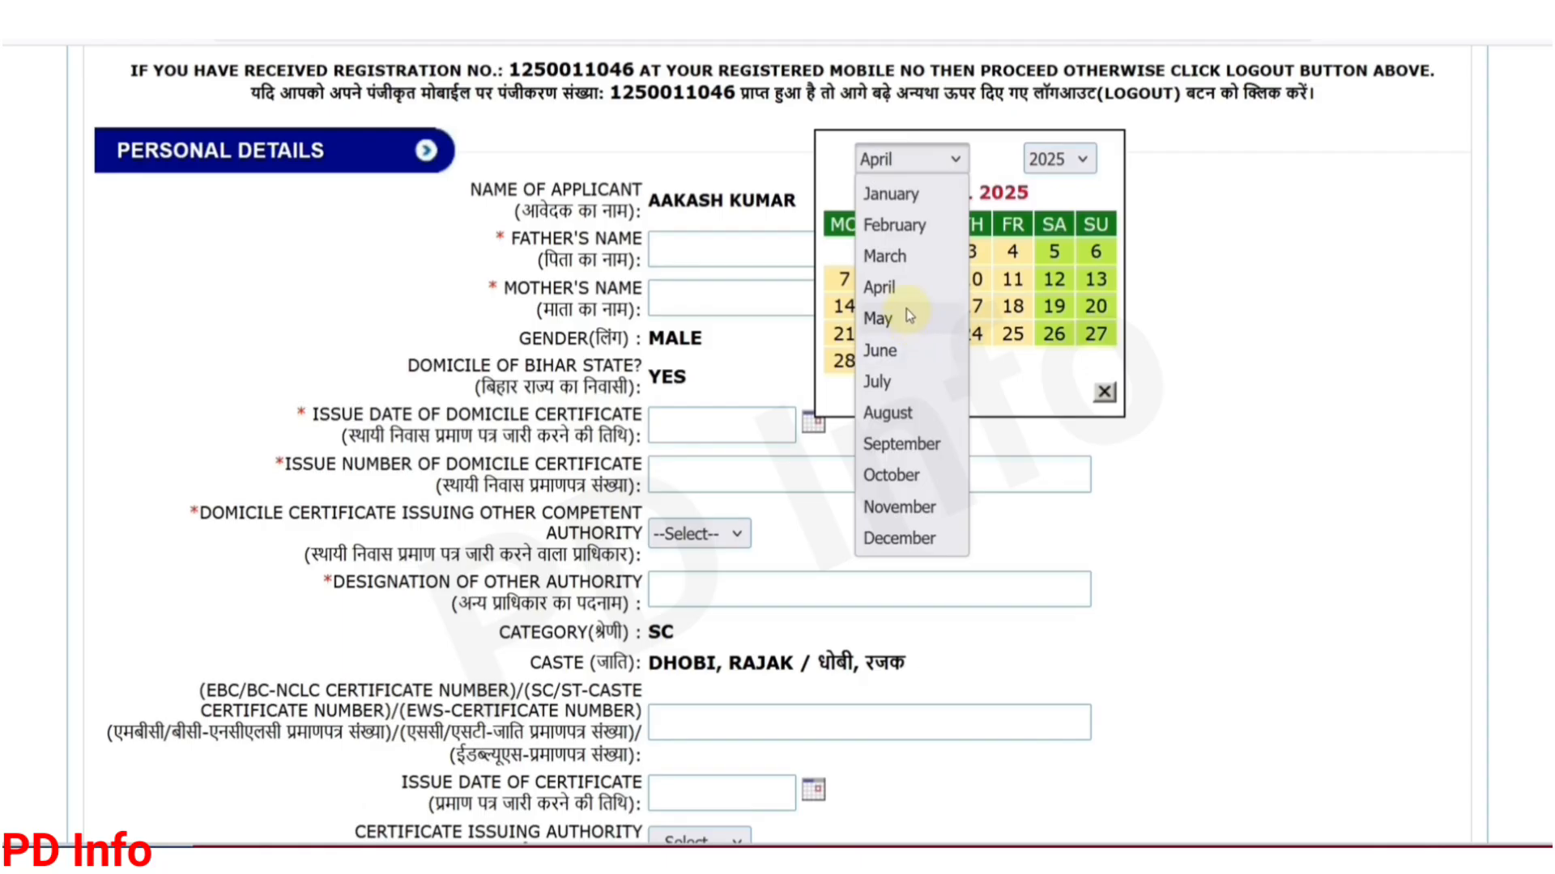
pyautogui.click(887, 287)
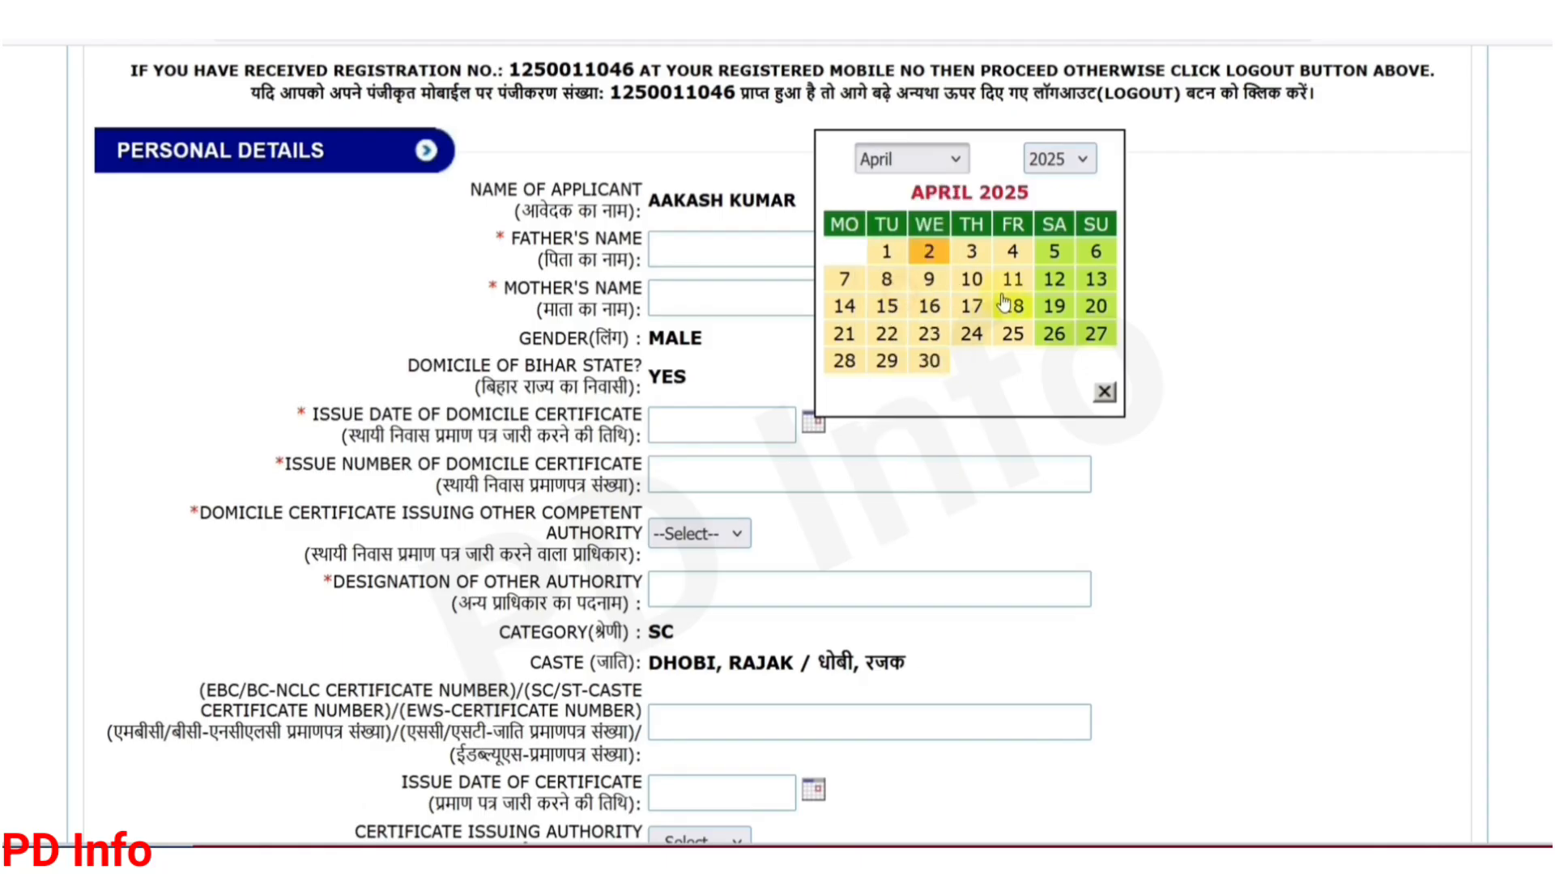
pyautogui.click(939, 158)
pyautogui.click(899, 220)
pyautogui.click(1013, 281)
pyautogui.scroll(-4, 819, 251)
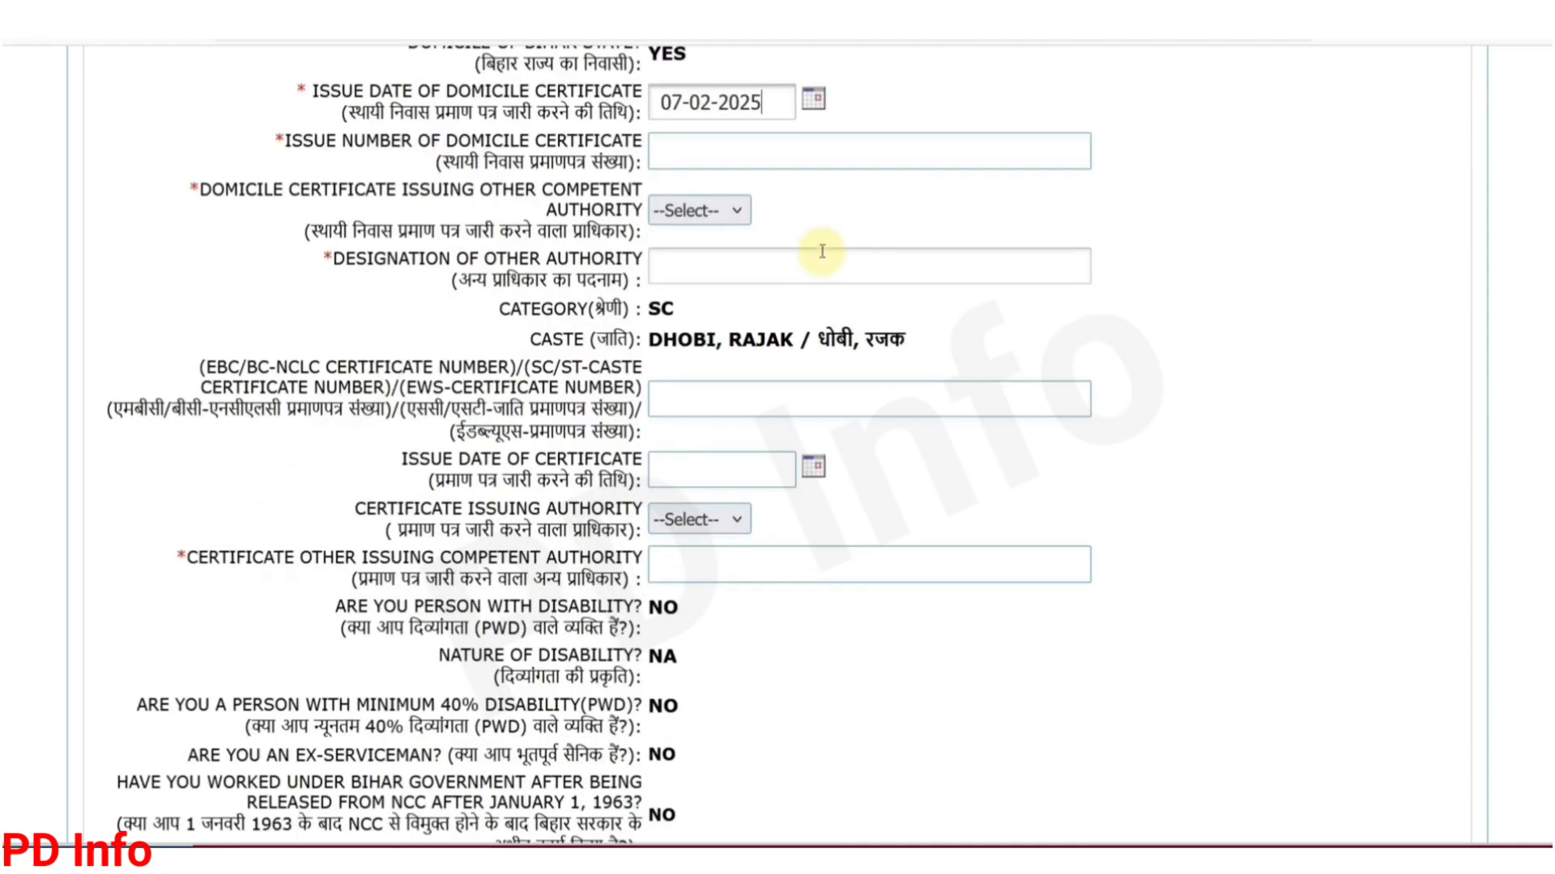
pyautogui.click(694, 147)
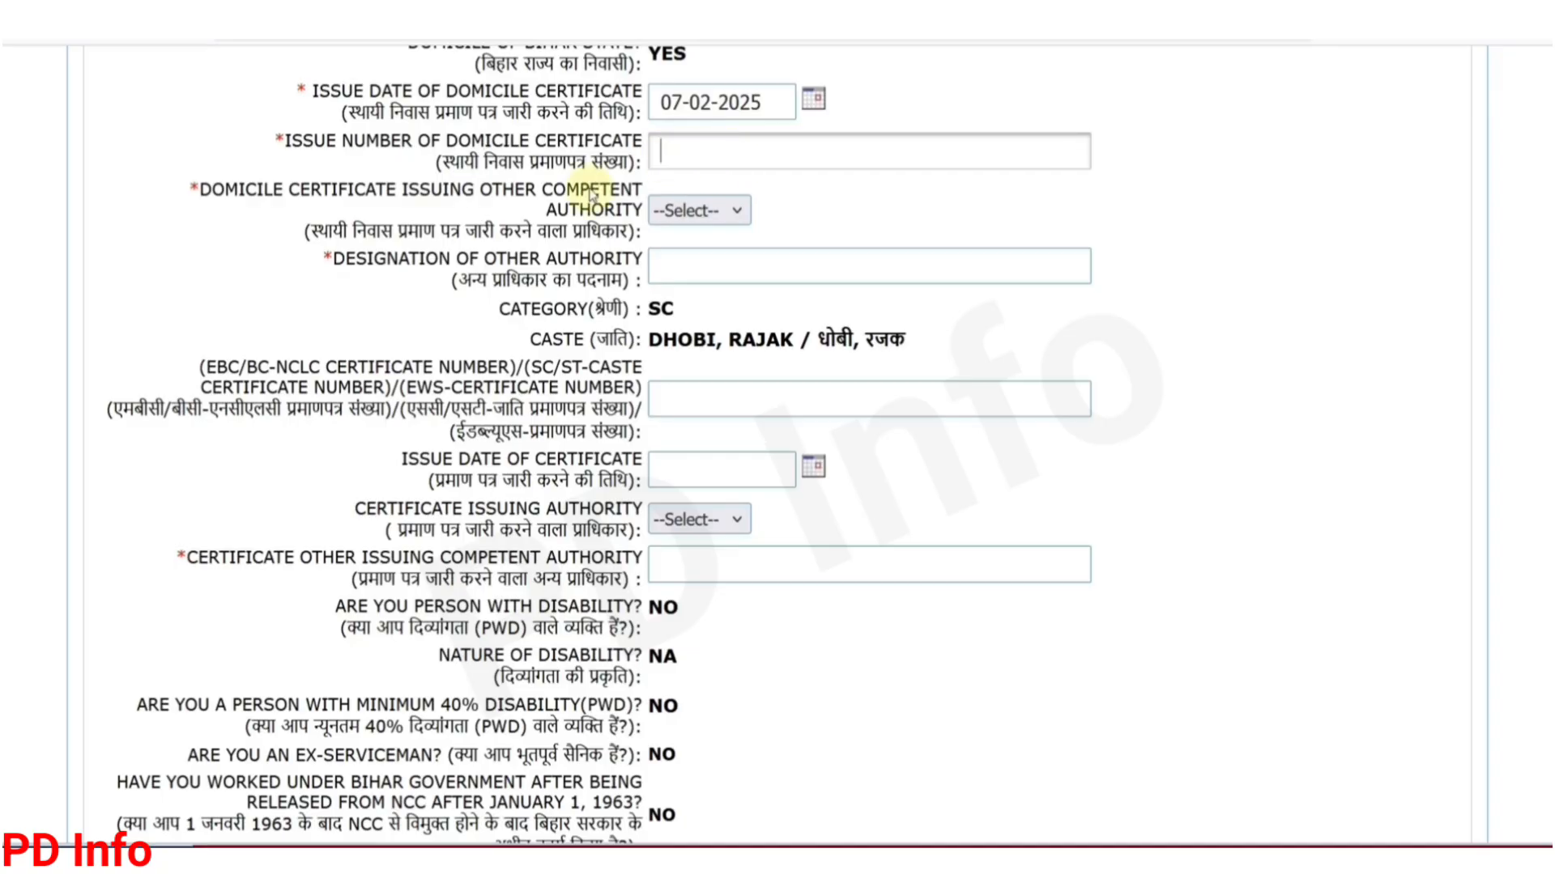
# Step: Set the domicile certificate issuing authority to SDO, replacing an initial OTHER choice
pyautogui.click(699, 217)
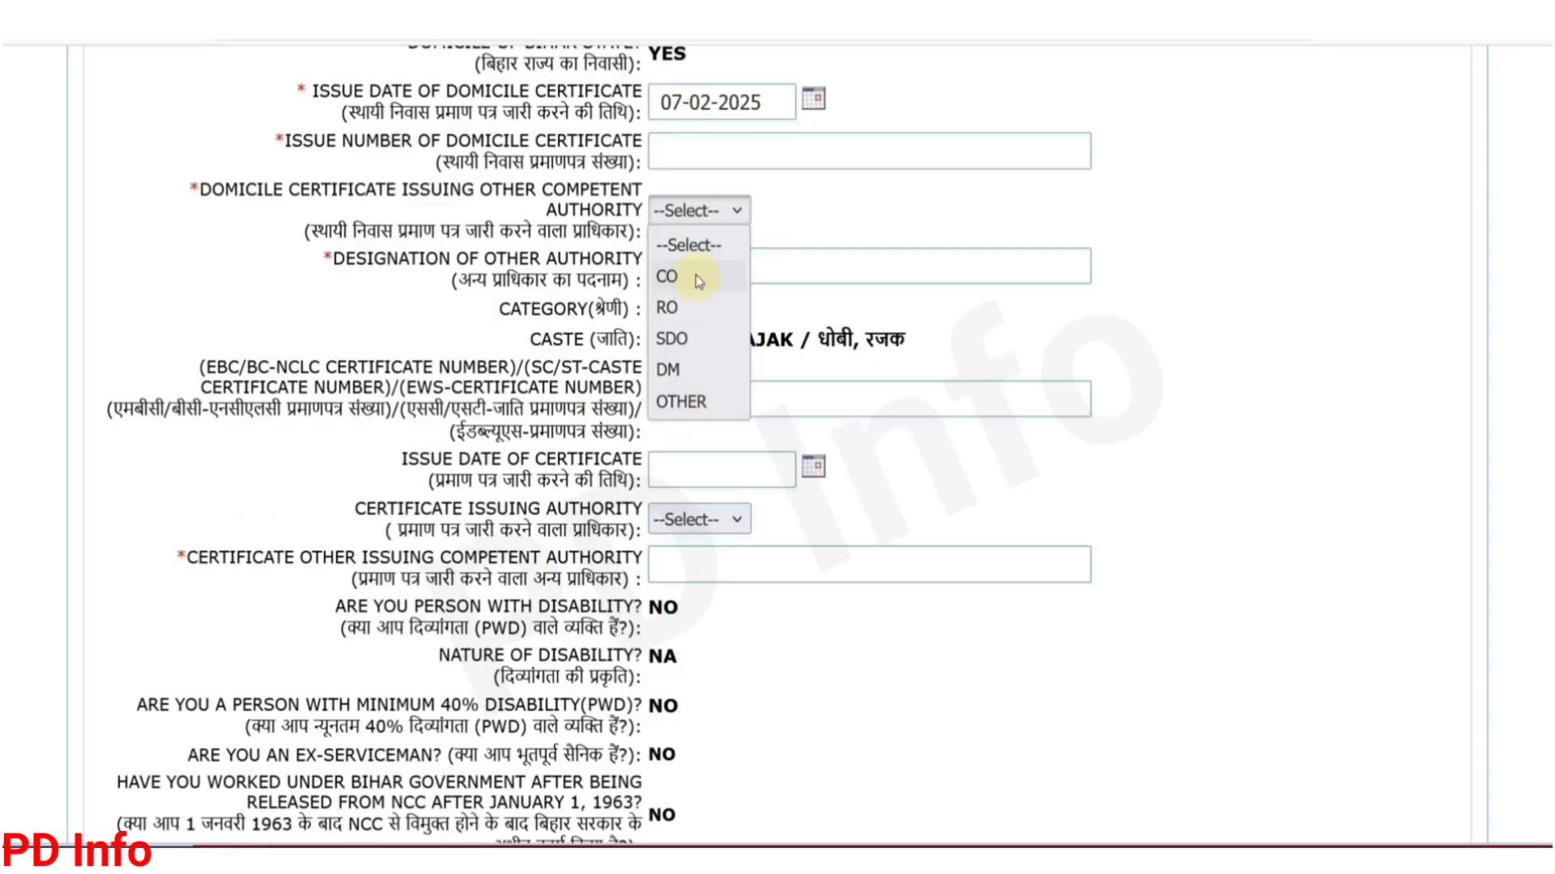
pyautogui.click(700, 405)
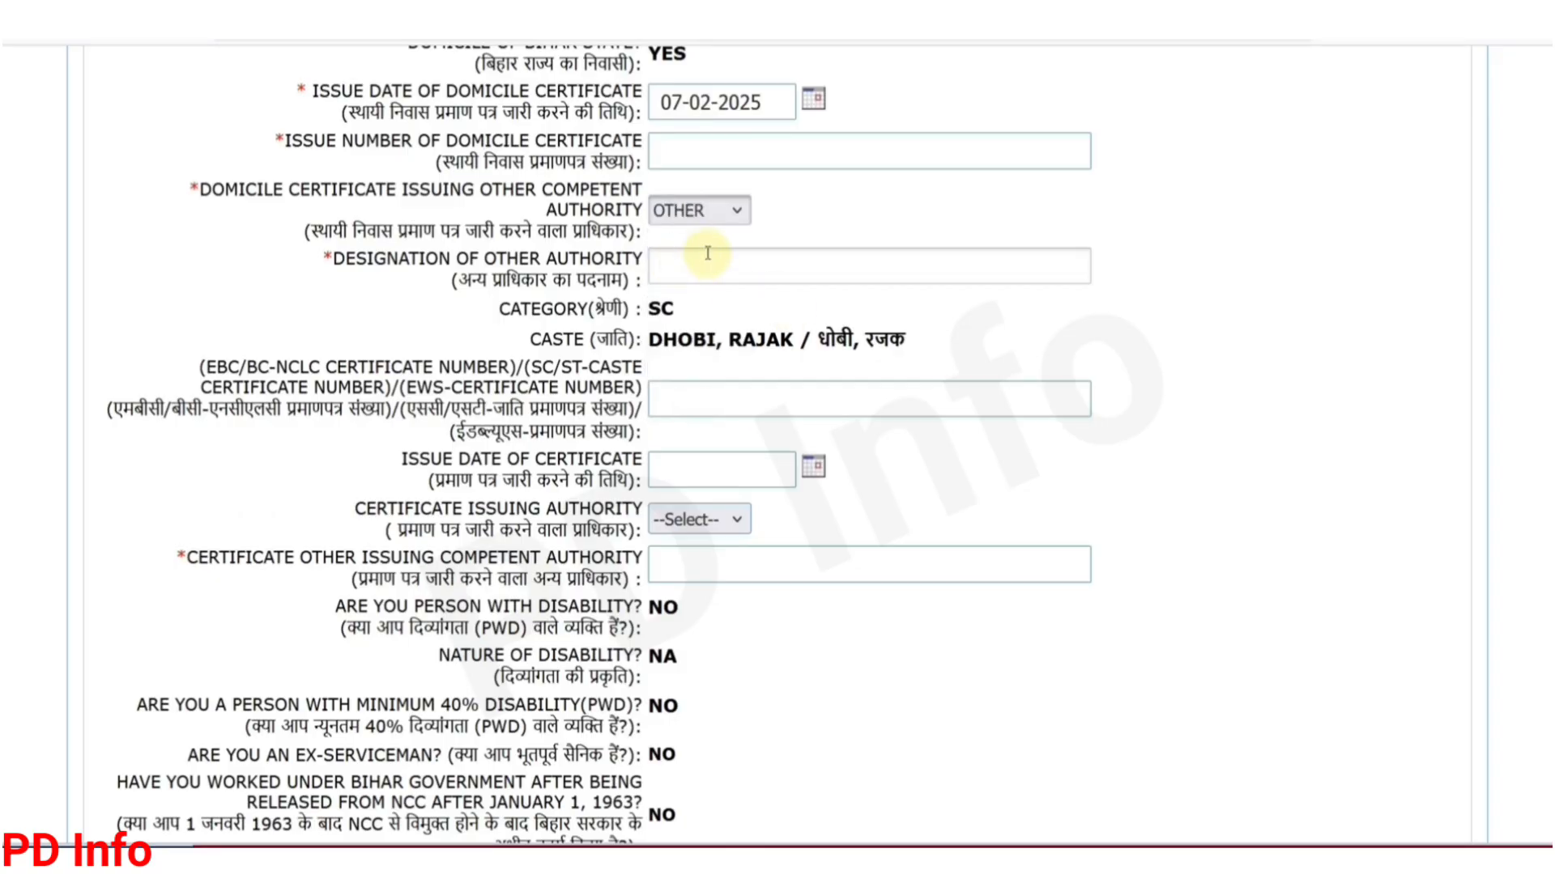
pyautogui.click(688, 268)
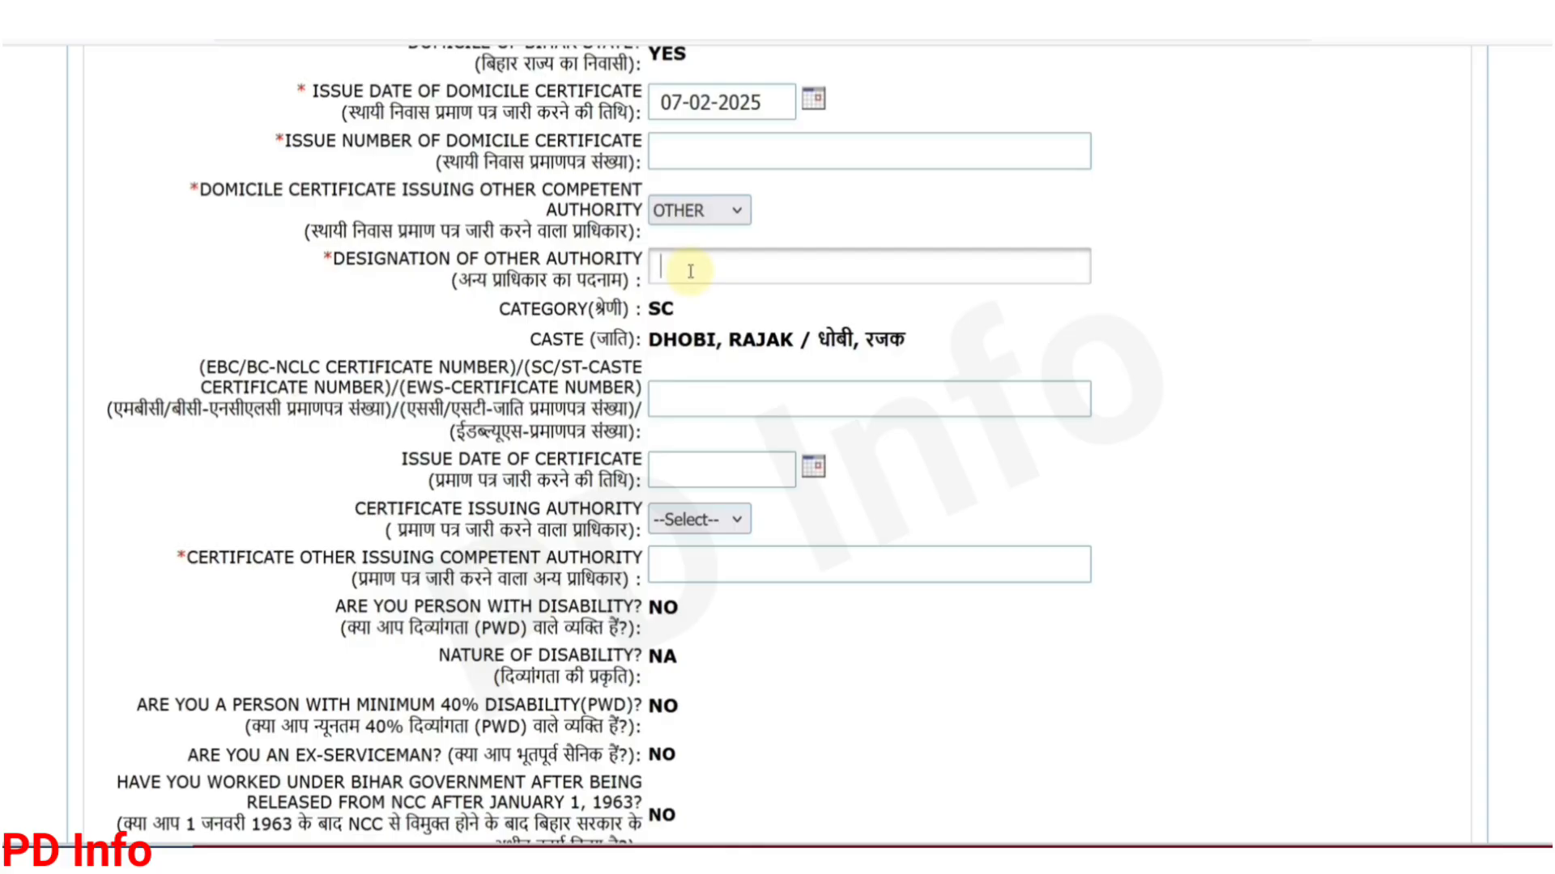
pyautogui.click(697, 212)
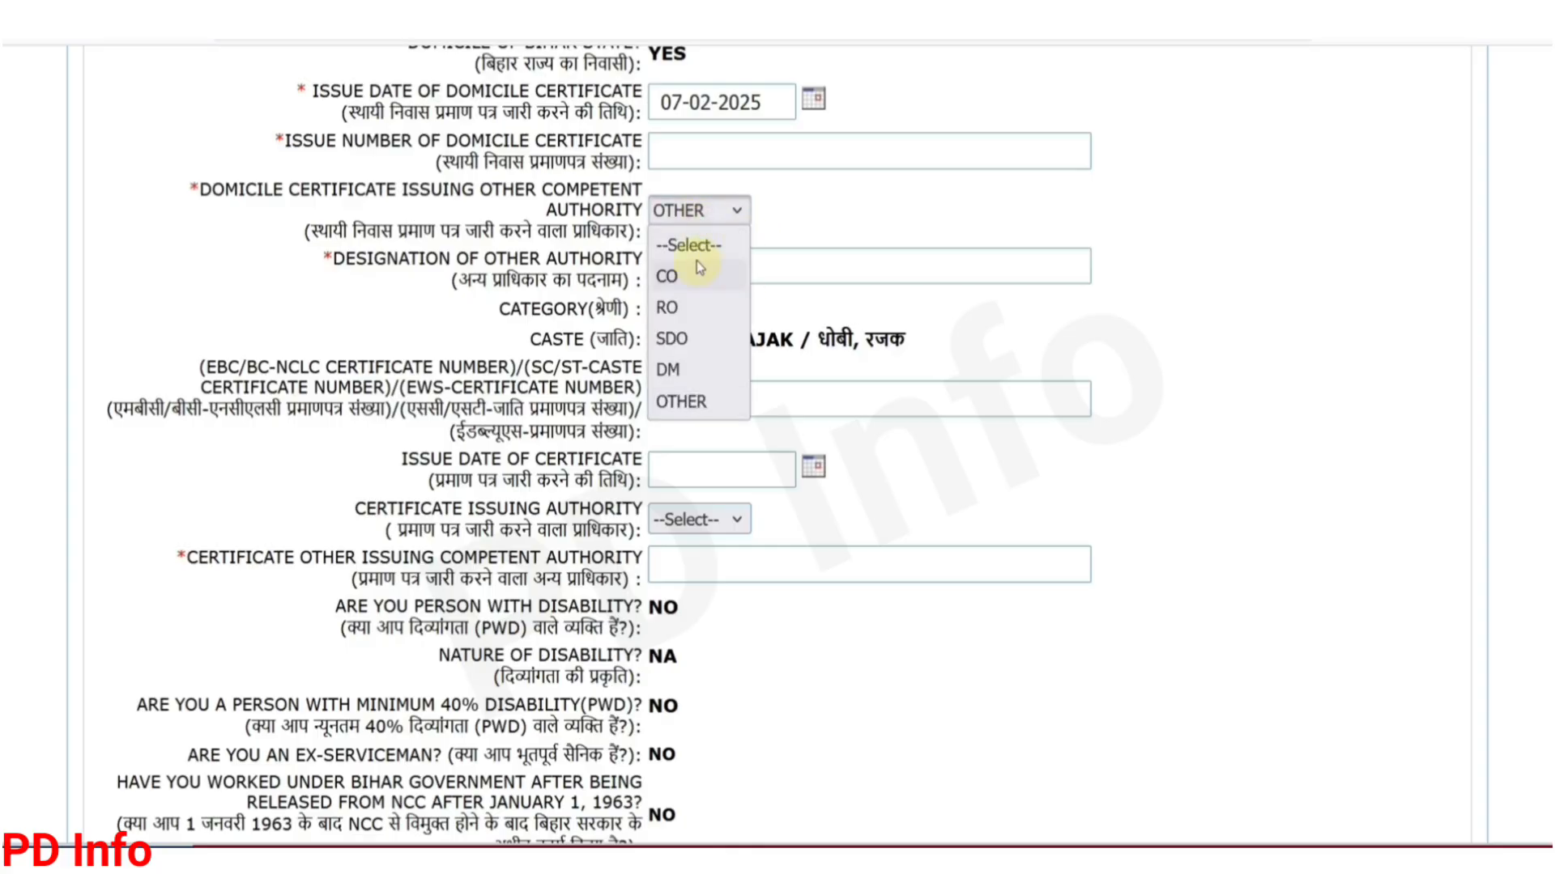
pyautogui.click(704, 339)
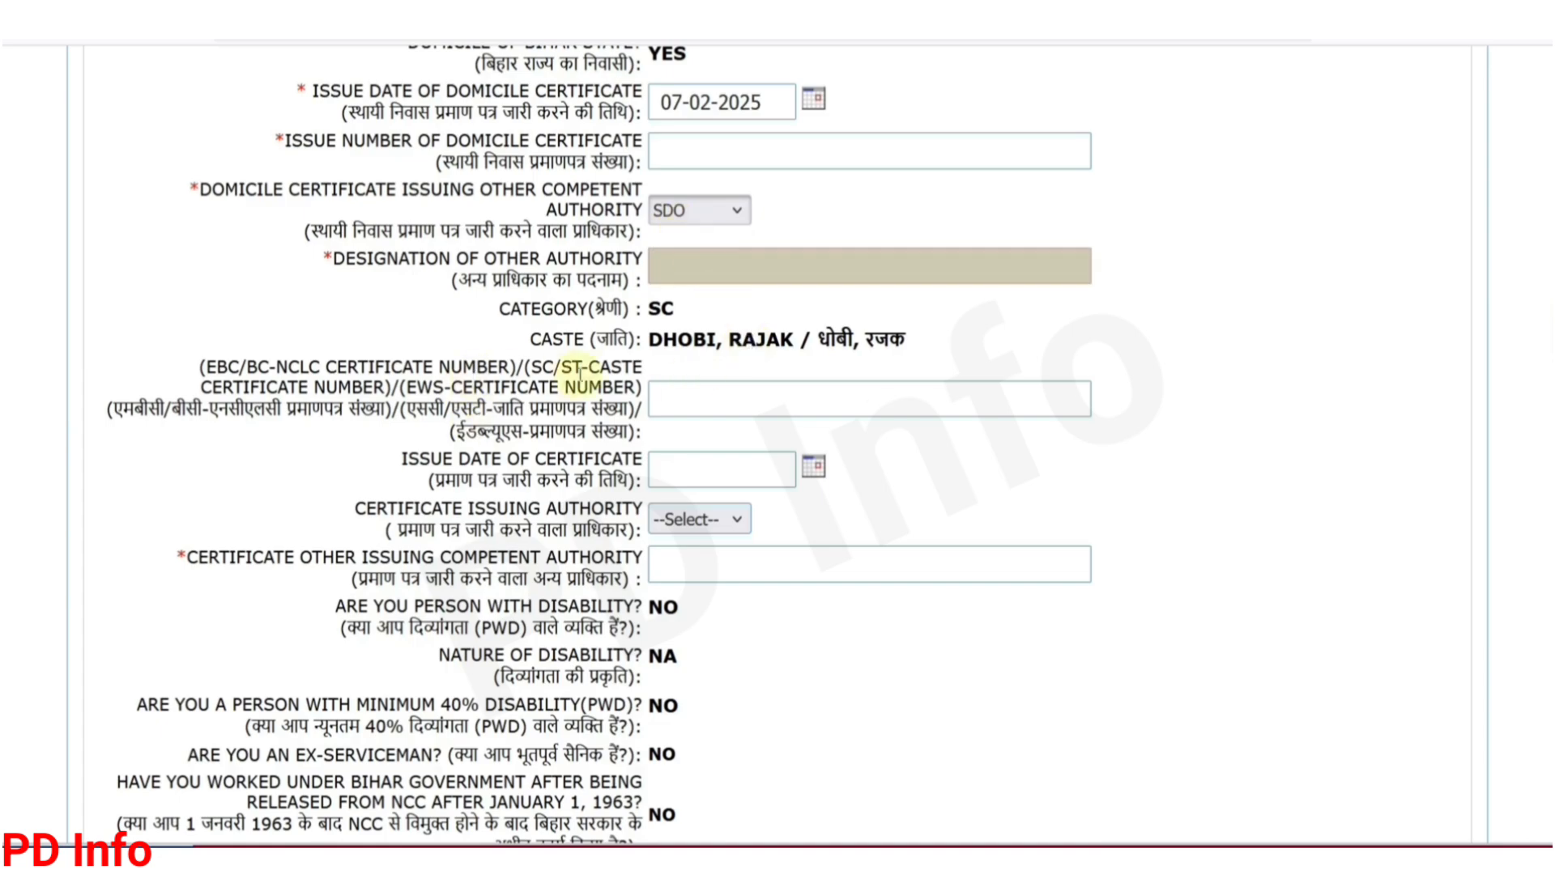
# Step: Set the caste certificate issue date to 21 March 2025 in the calendar
pyautogui.moveTo(526, 366); pyautogui.dragTo(641, 368)
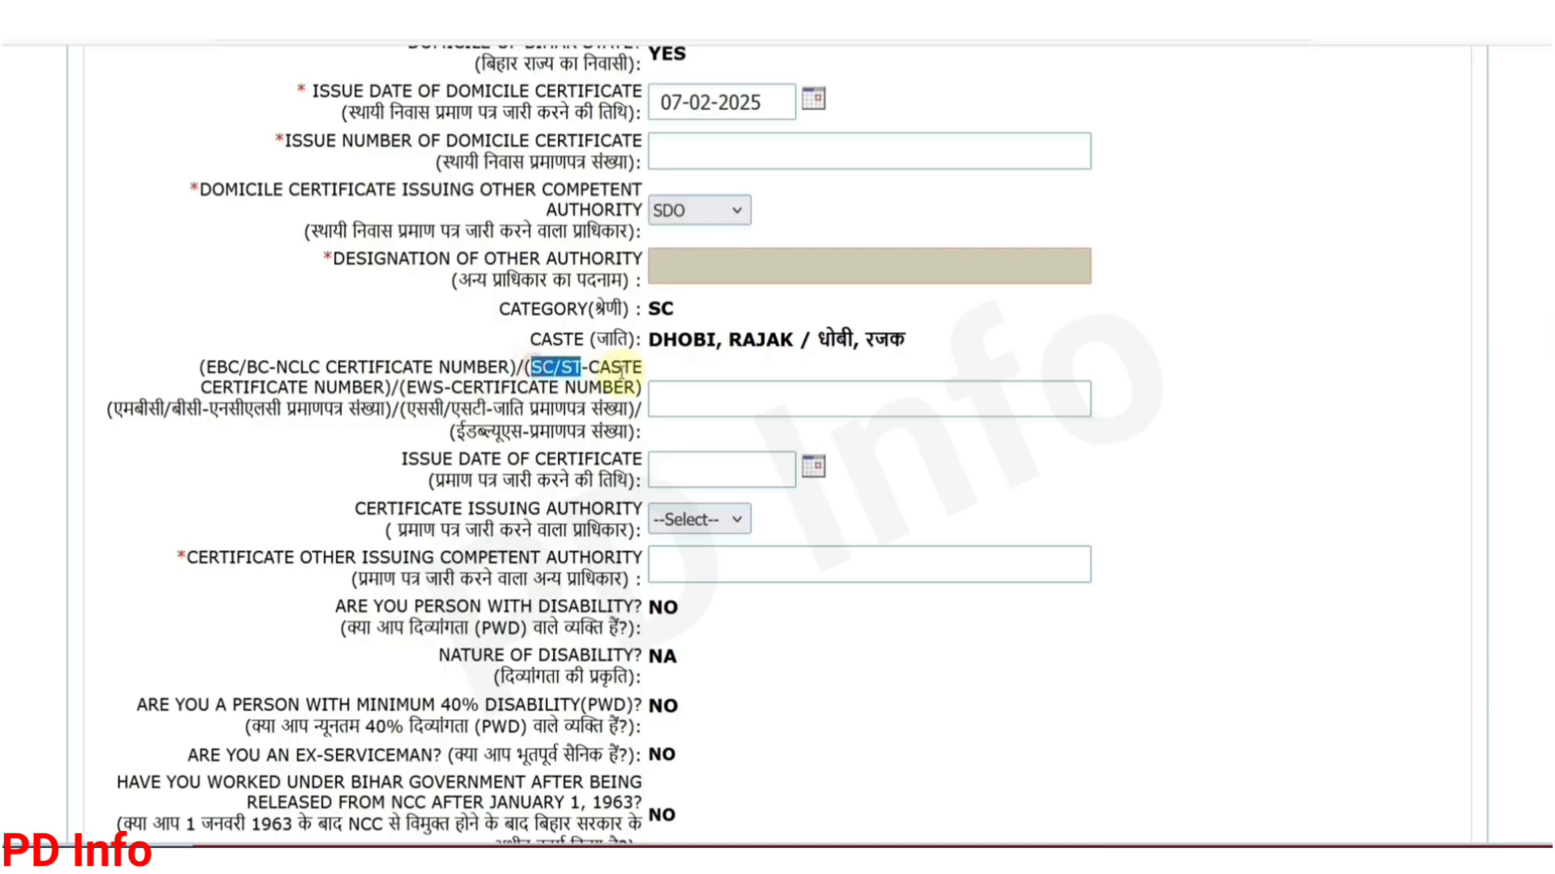
pyautogui.click(673, 398)
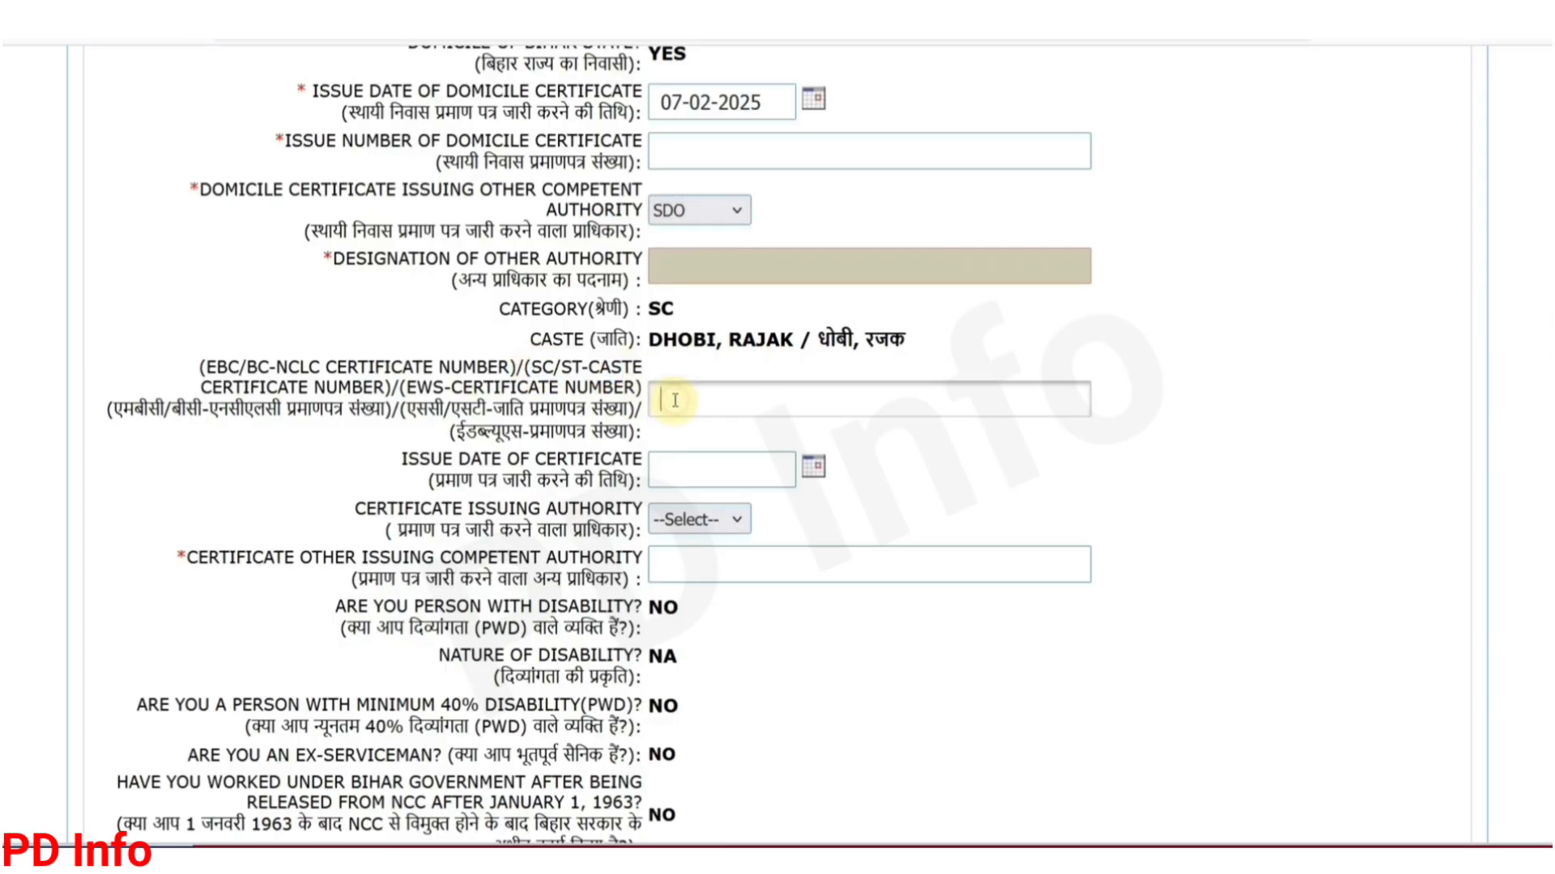
pyautogui.click(813, 468)
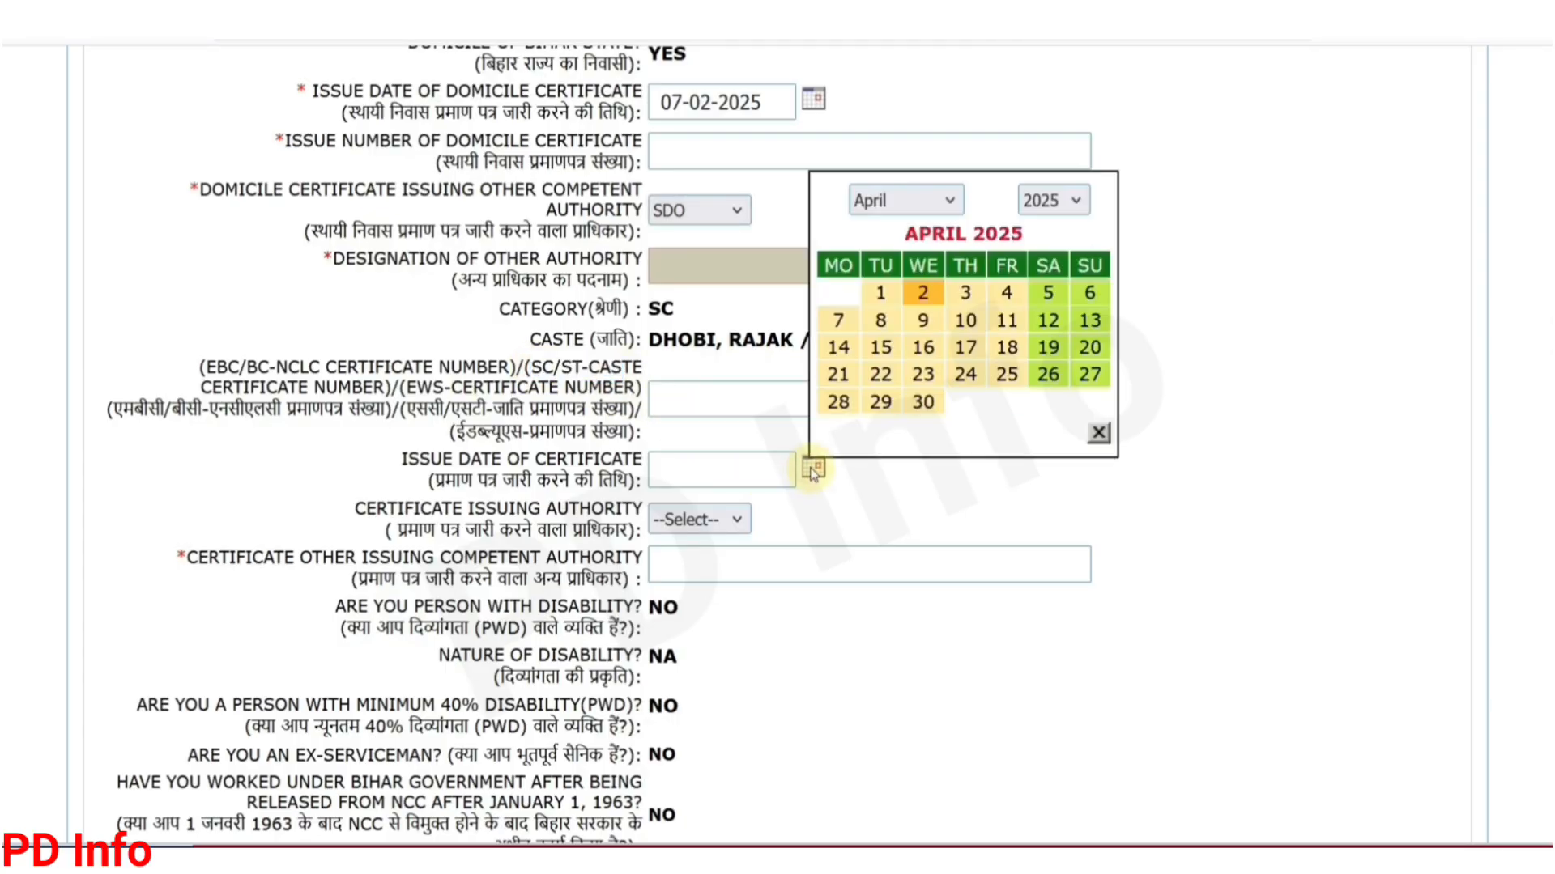
pyautogui.click(903, 202)
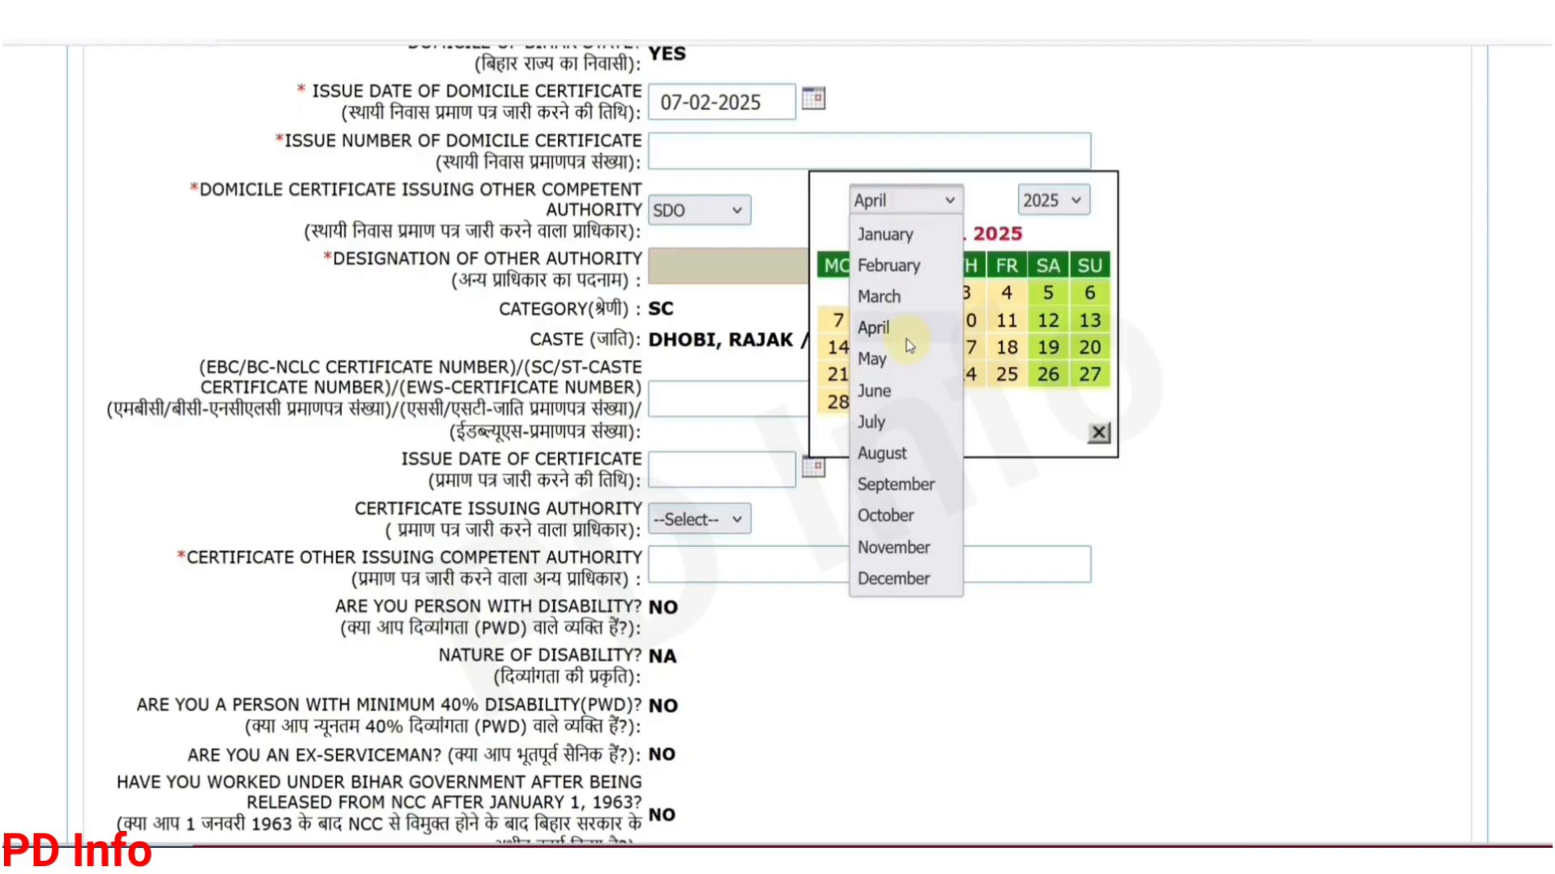
pyautogui.click(895, 297)
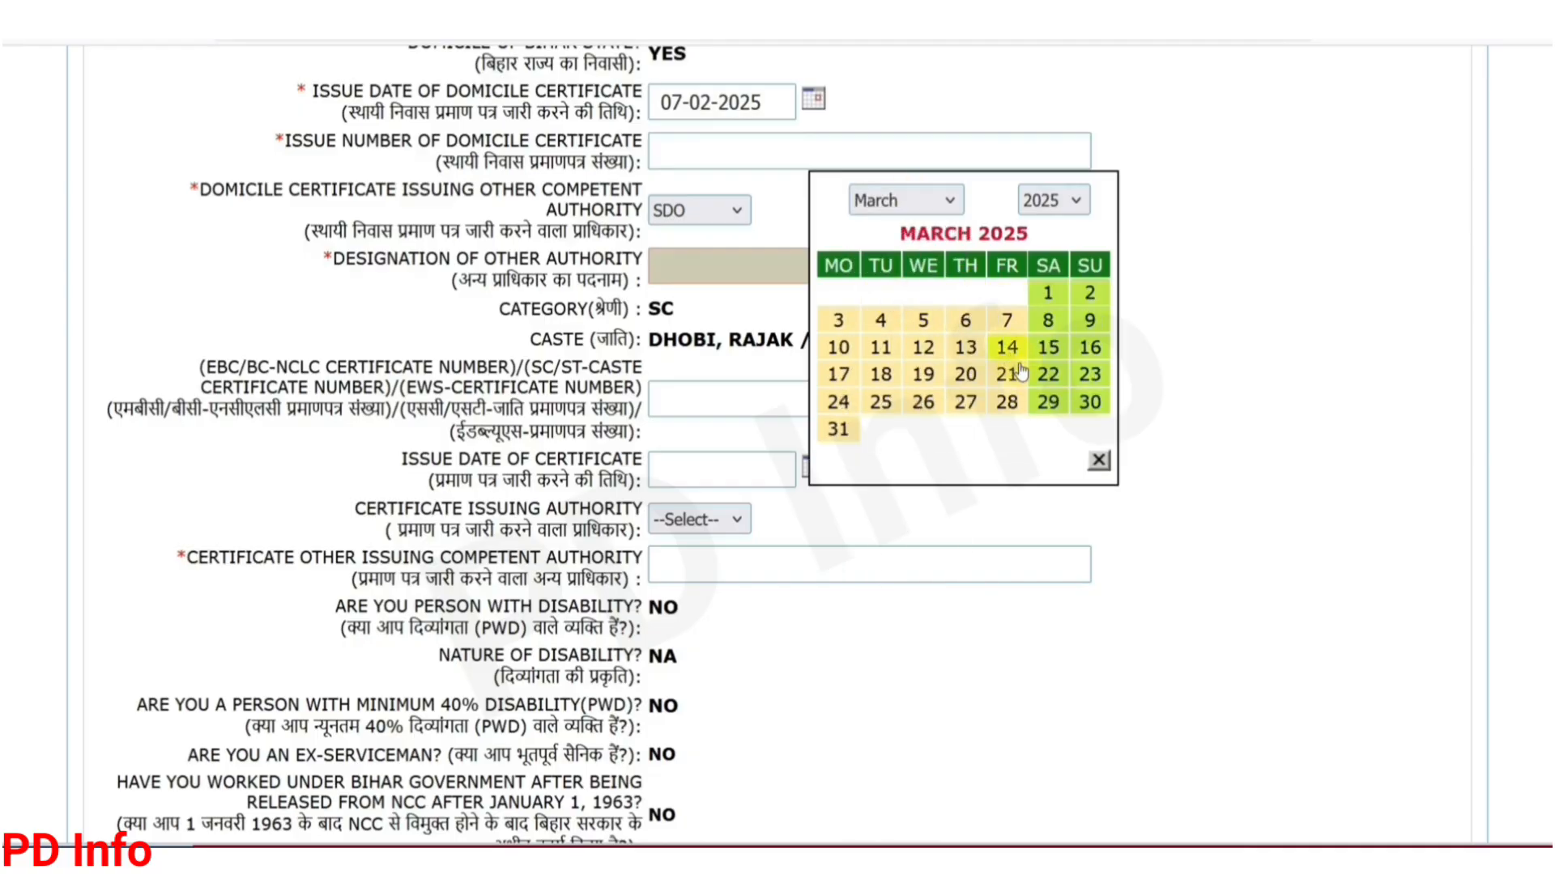
pyautogui.click(1006, 374)
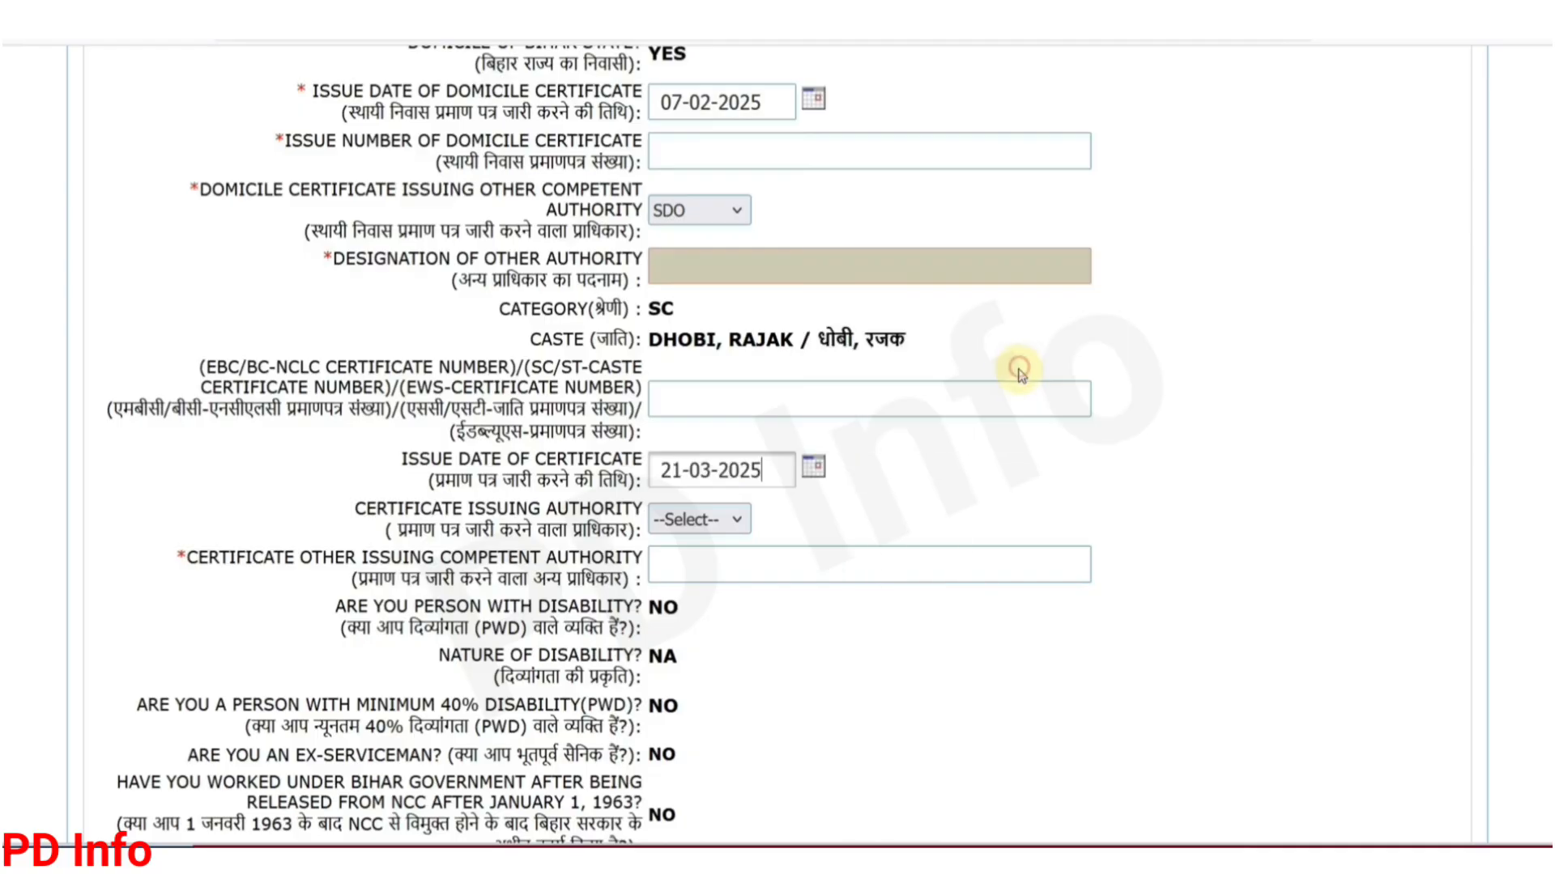
# Step: Choose SDO as the caste certificate issuing authority
pyautogui.click(697, 520)
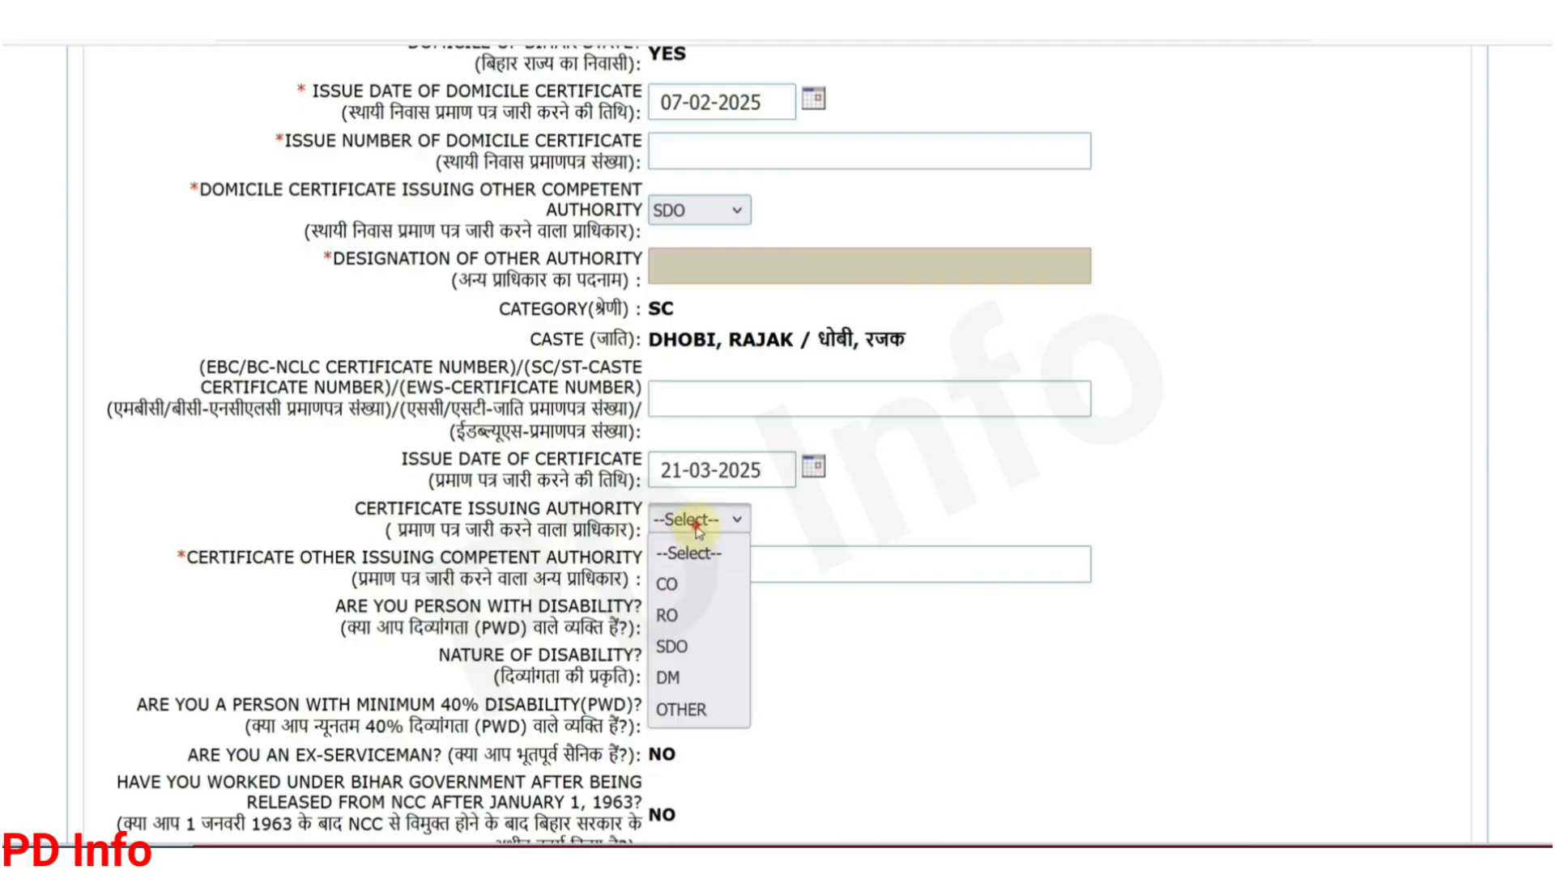
pyautogui.click(672, 647)
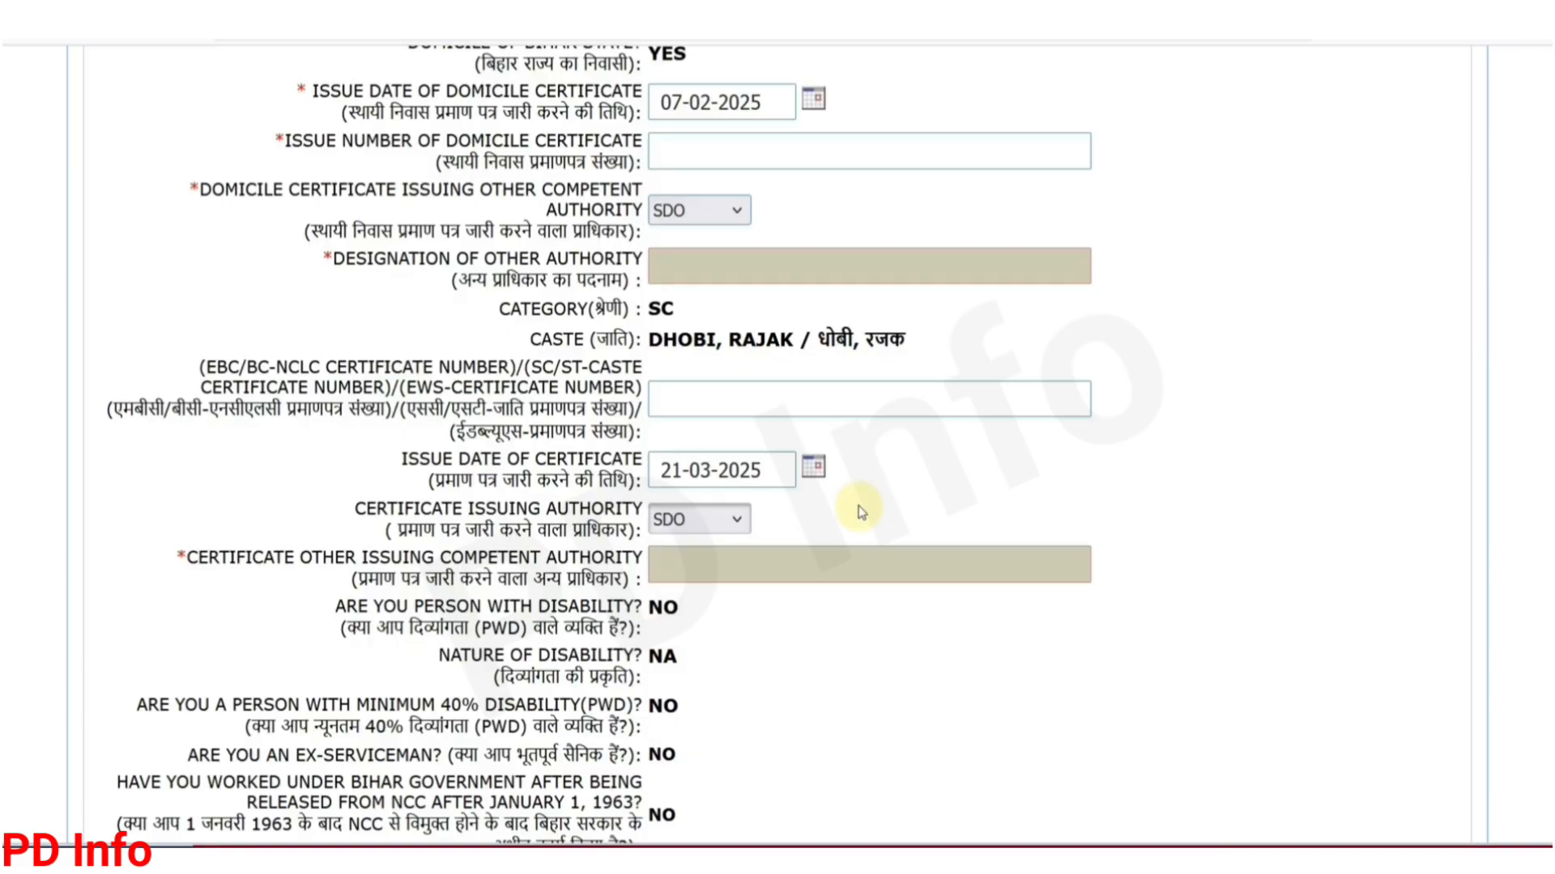
pyautogui.moveTo(1546, 332); pyautogui.dragTo(1547, 606)
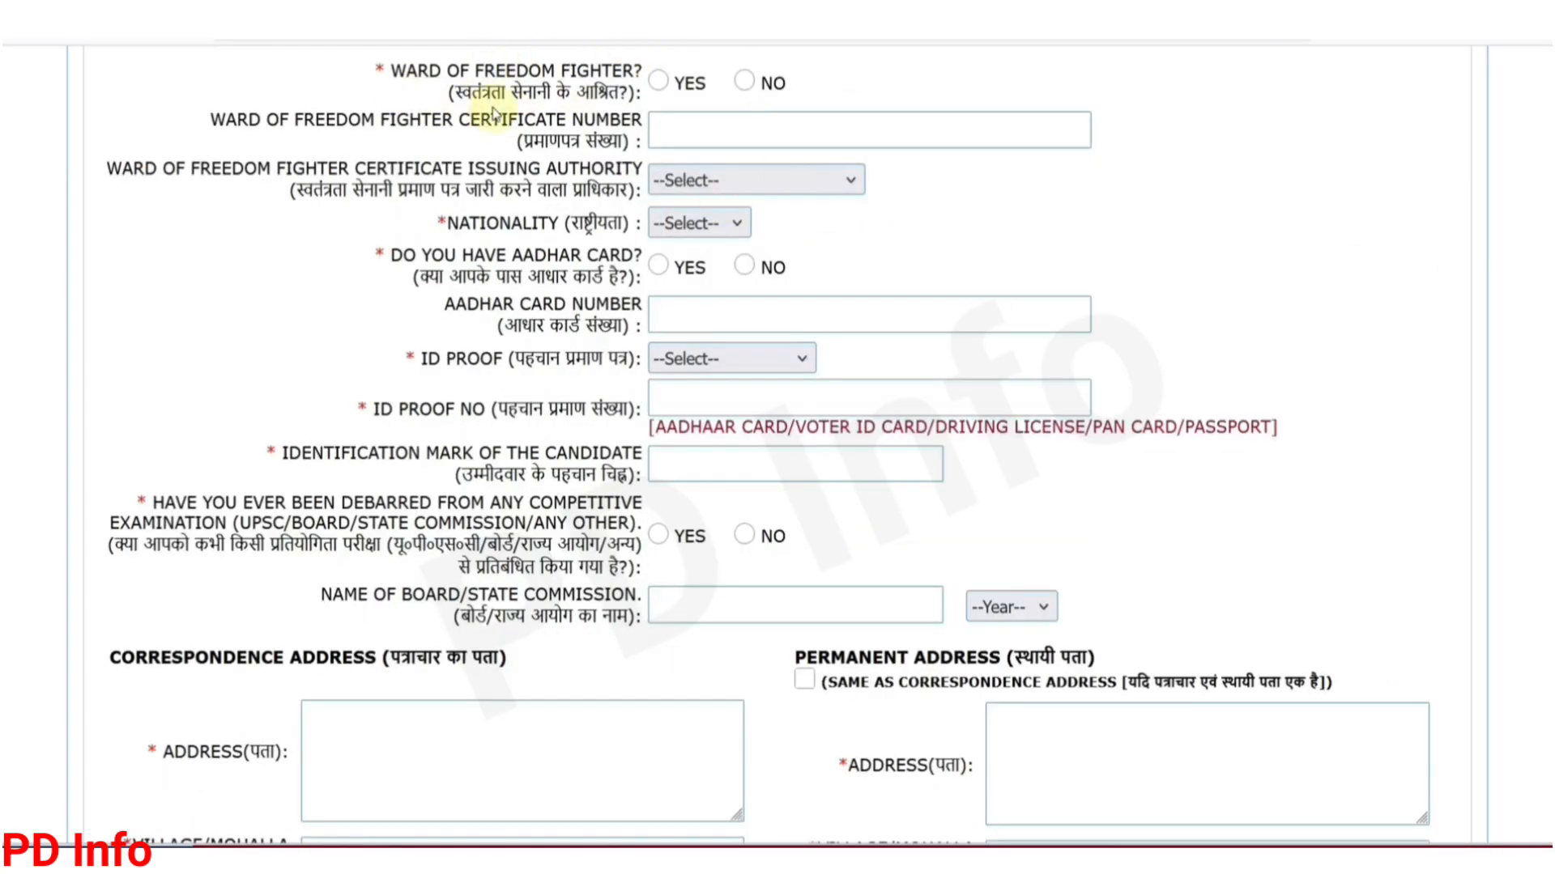
# Step: Answer No for freedom-fighter ward, set nationality INDIAN, and answer Yes to having Aadhaar
pyautogui.click(744, 82)
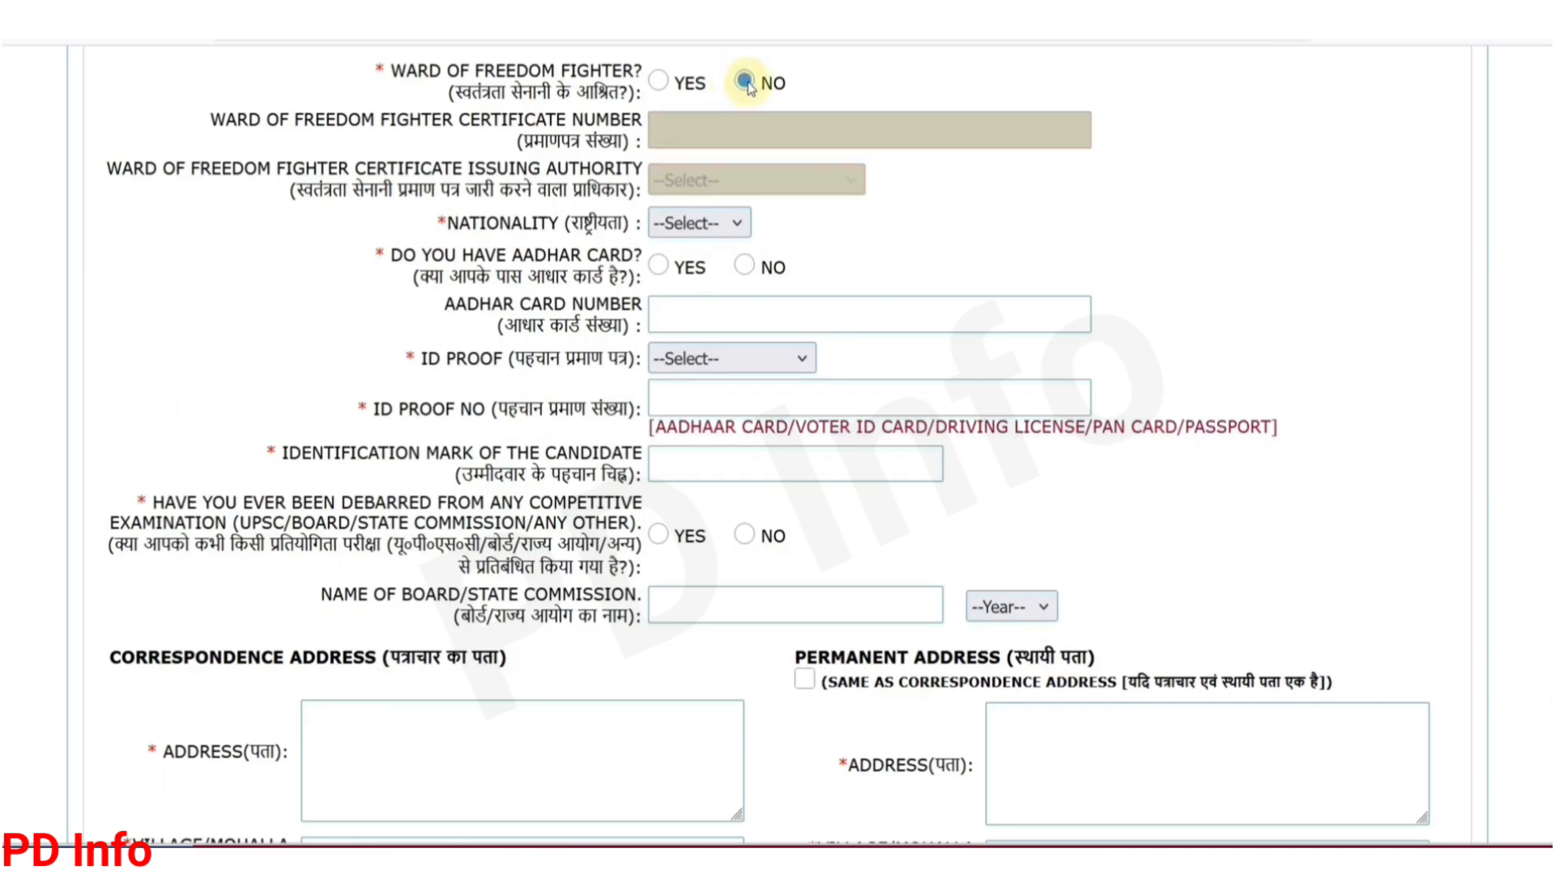
pyautogui.click(676, 226)
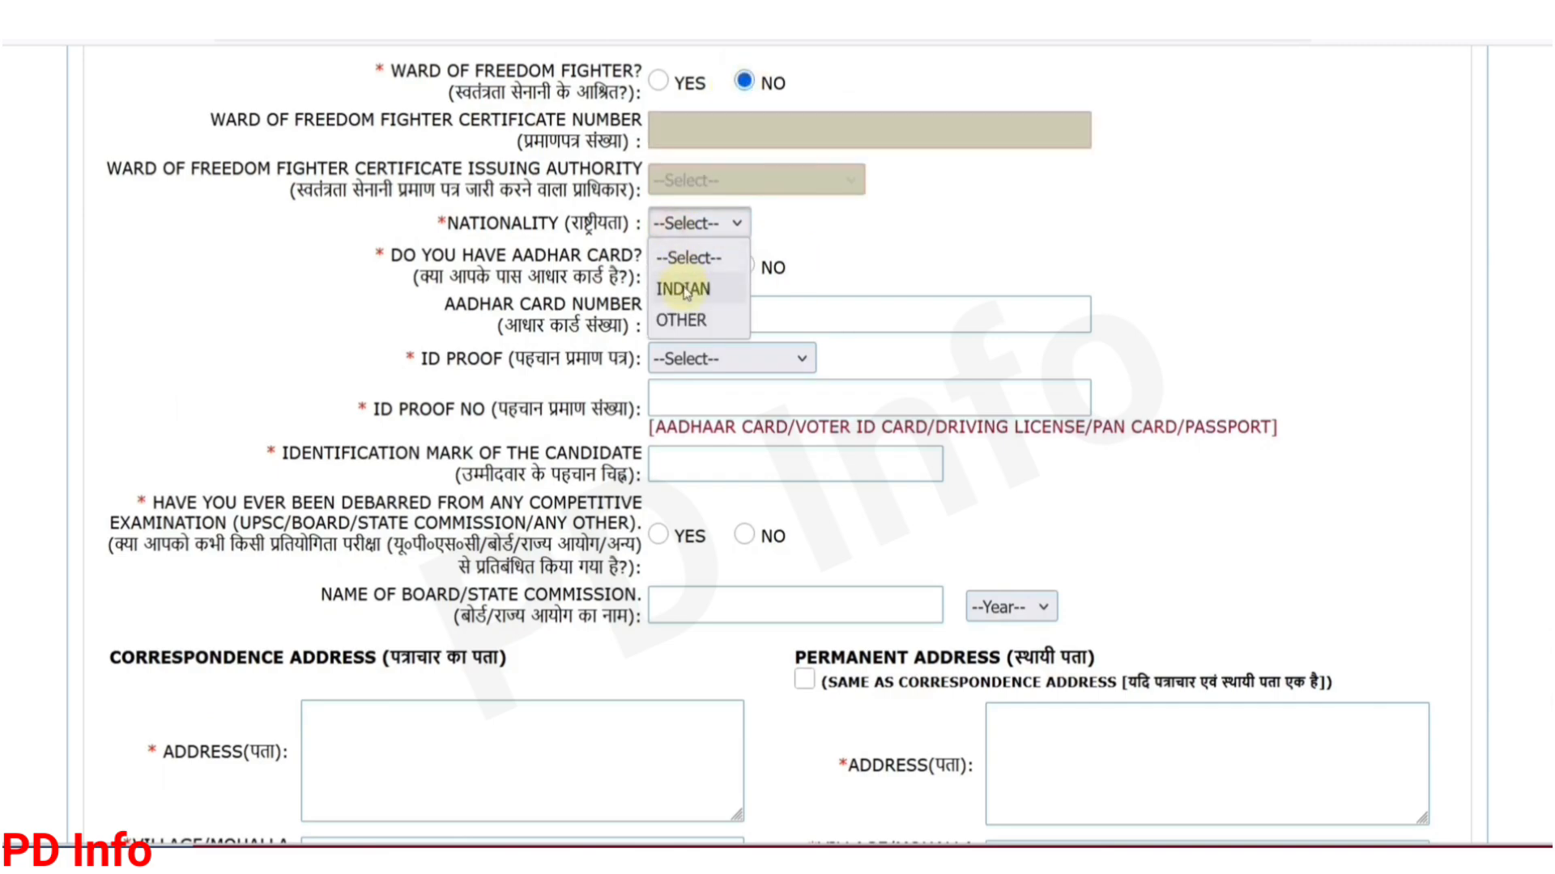
pyautogui.click(685, 292)
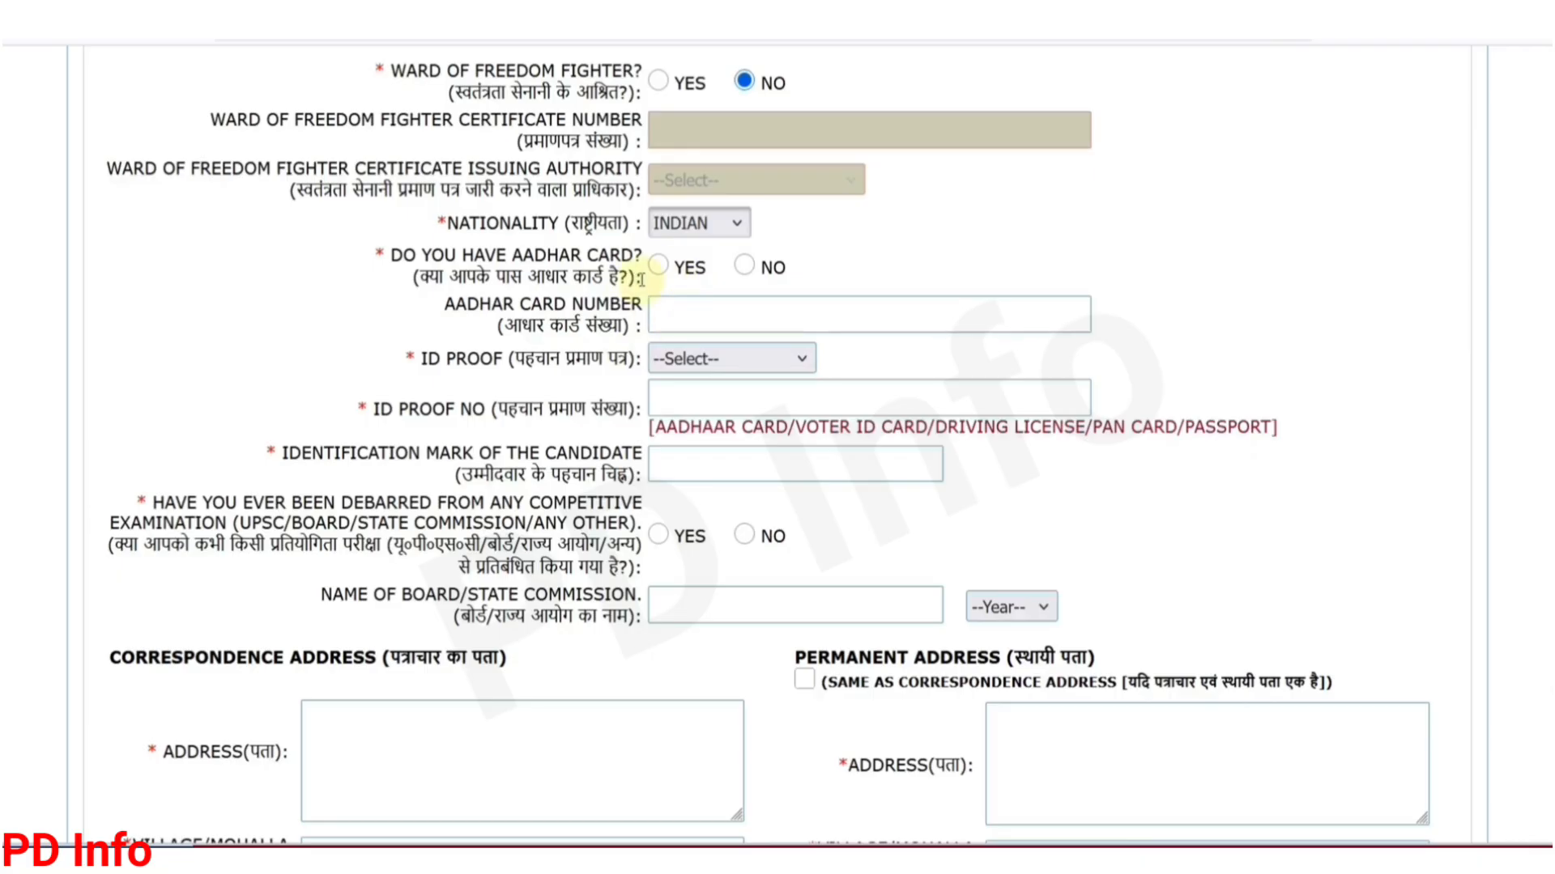
pyautogui.click(658, 267)
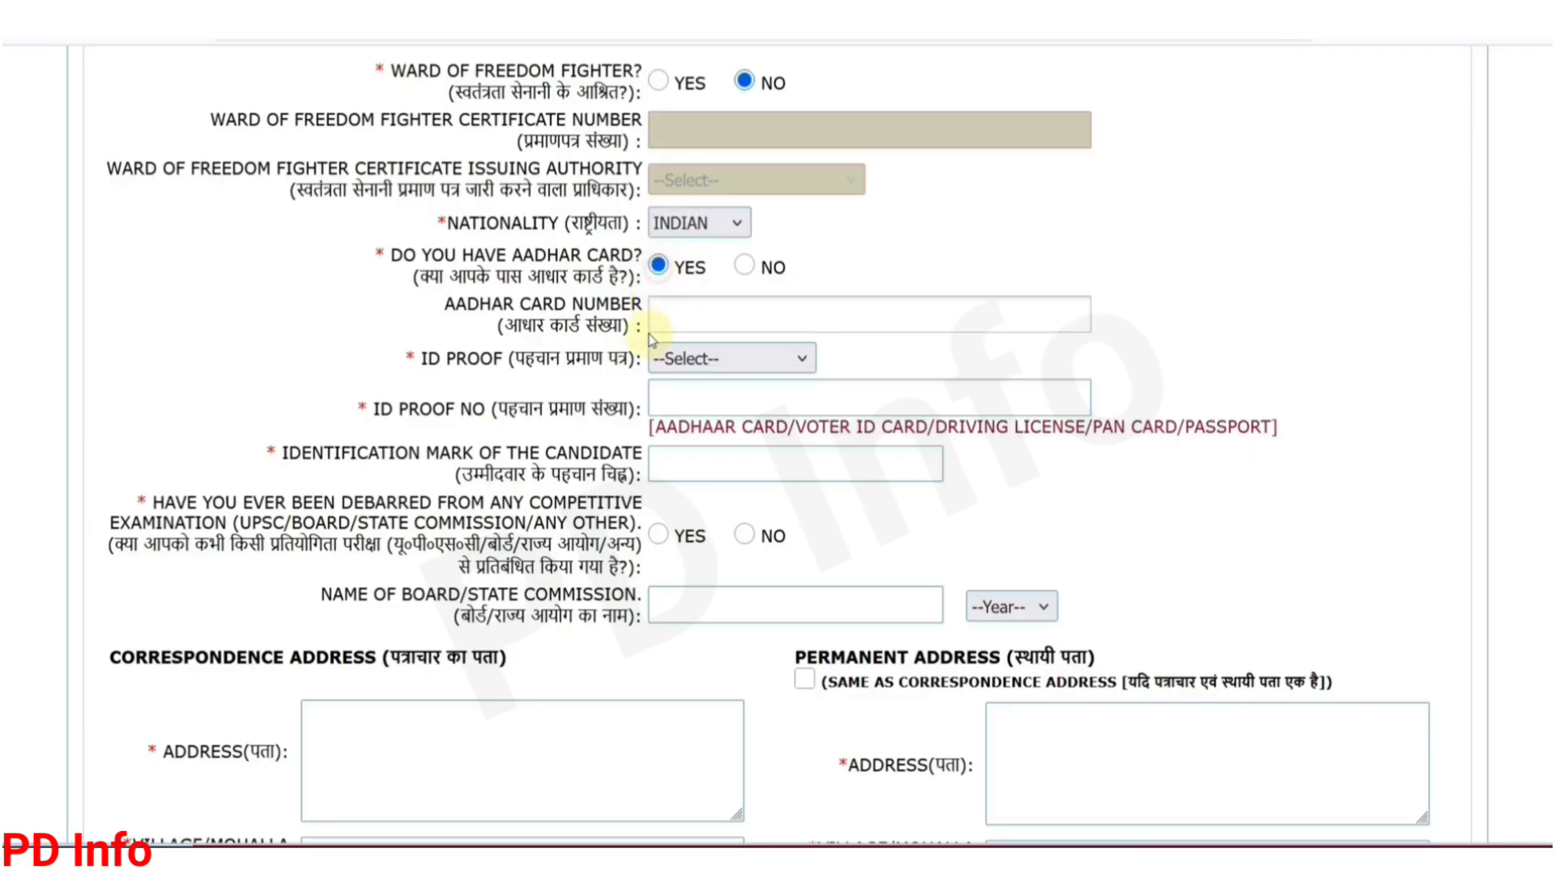
# Step: Choose Aadhaar Card as the ID proof type
pyautogui.click(671, 323)
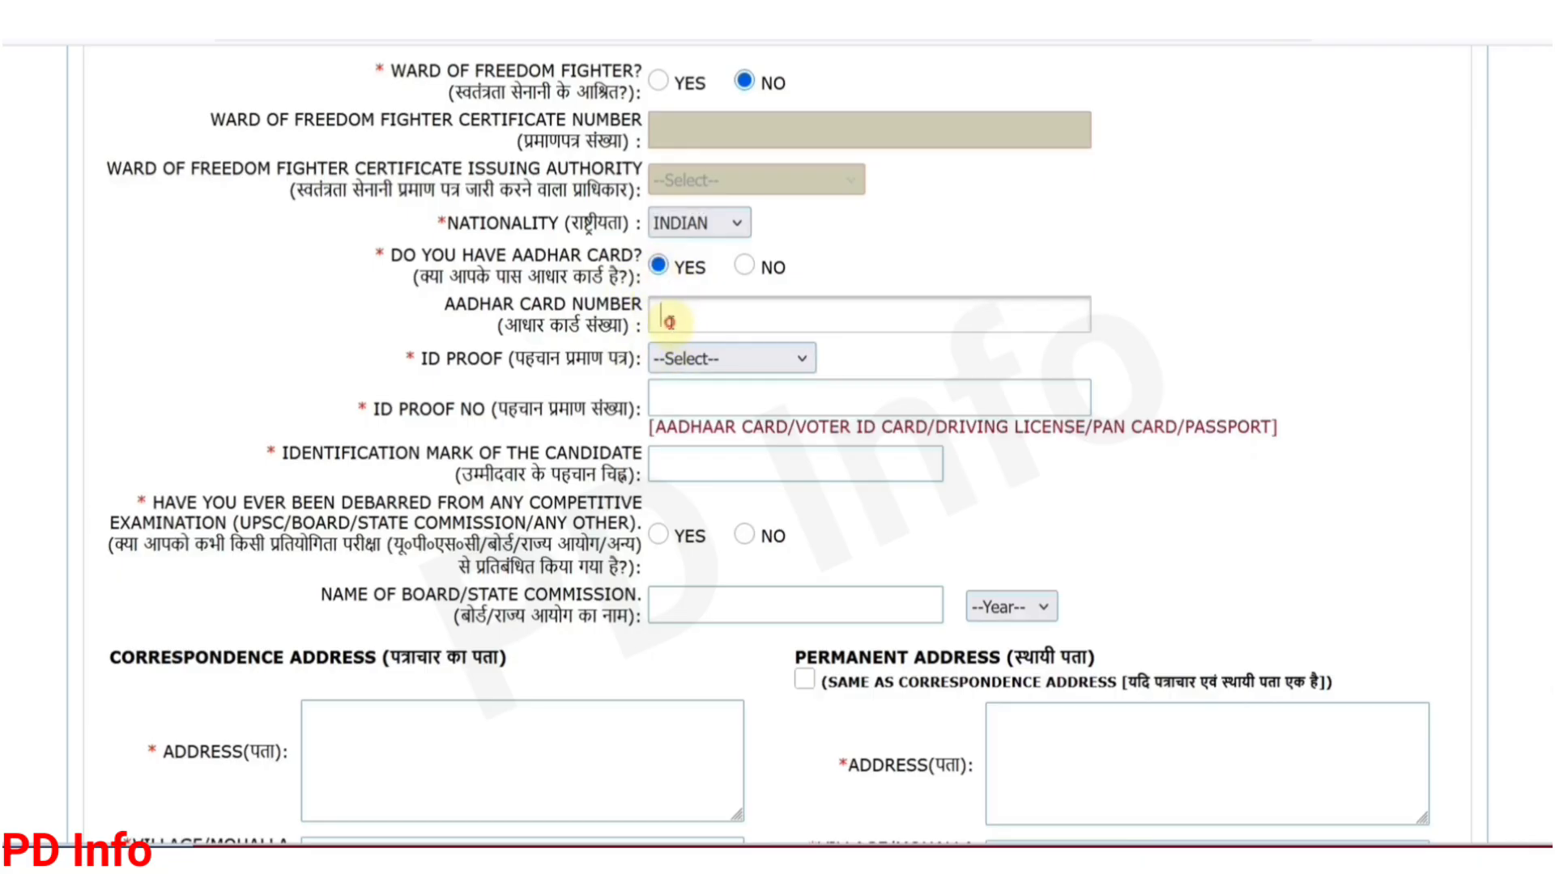
pyautogui.click(725, 366)
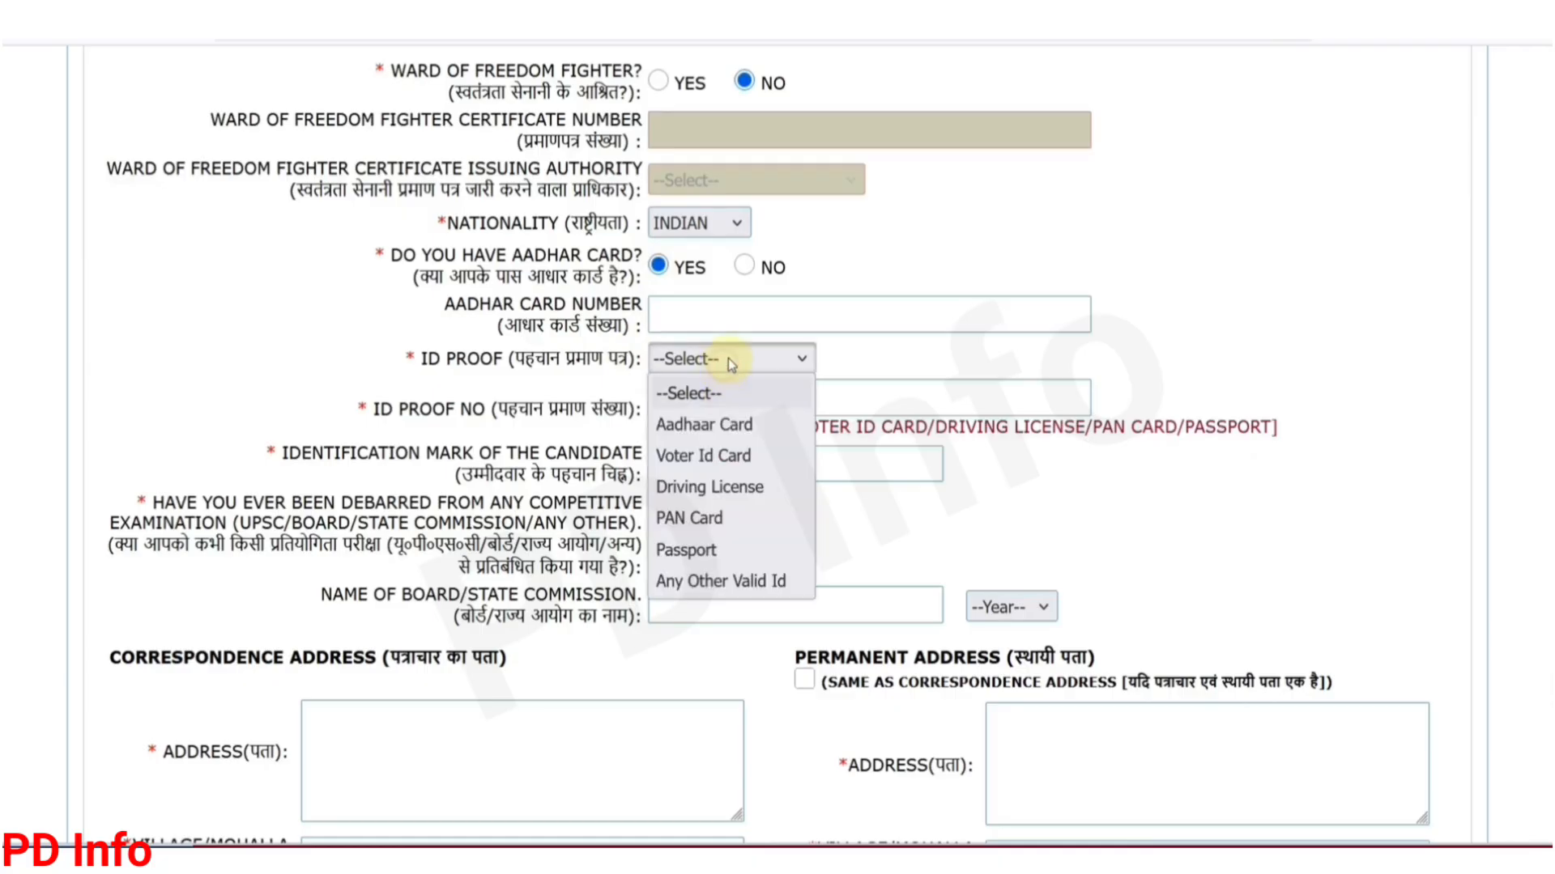
pyautogui.click(705, 431)
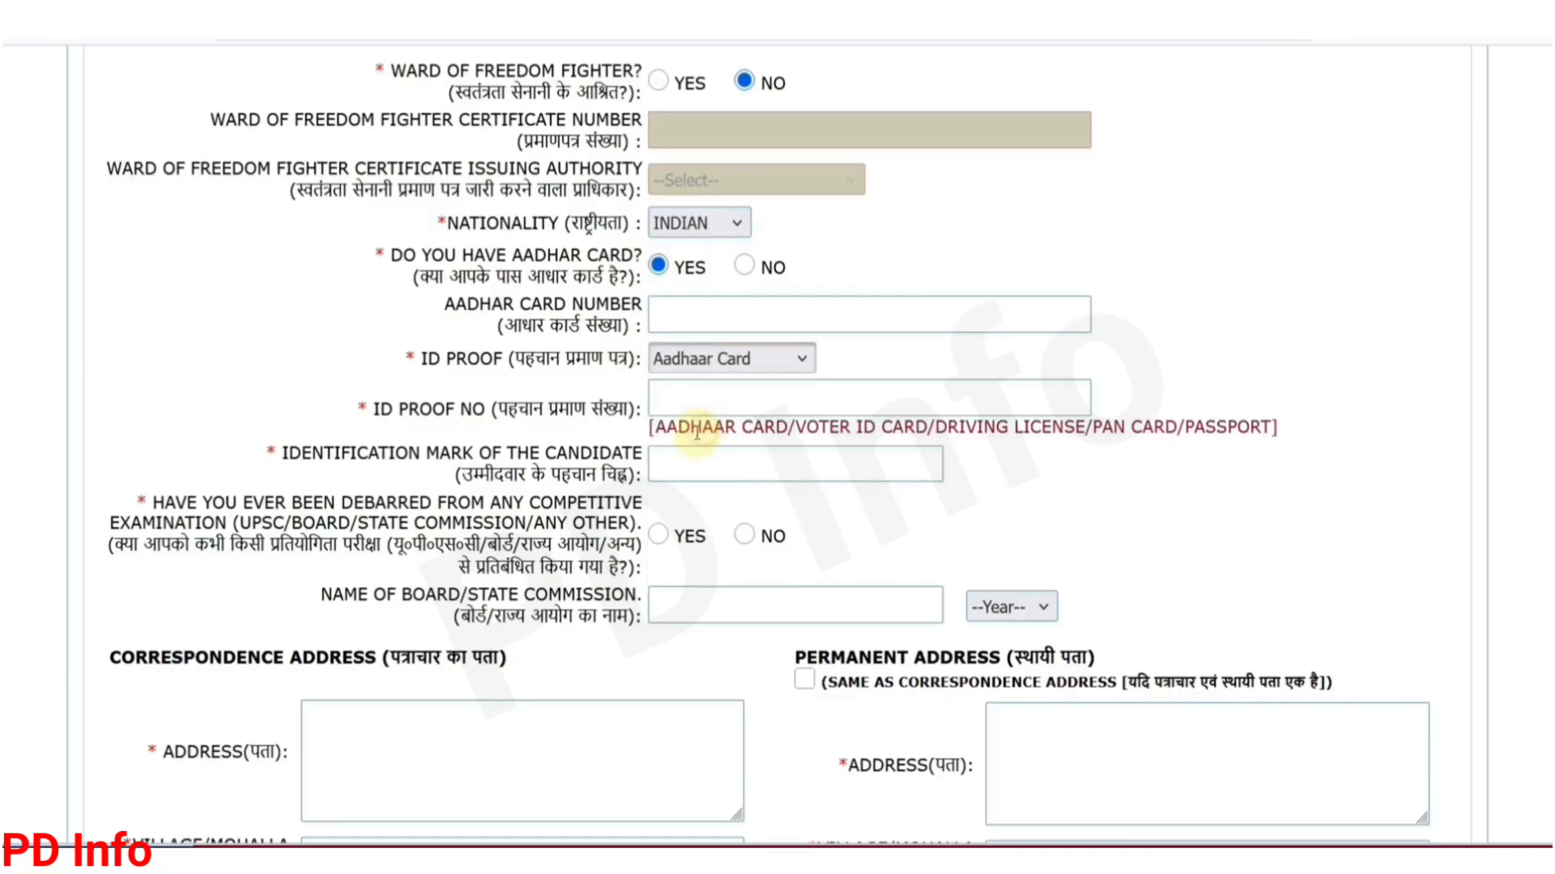
pyautogui.click(710, 409)
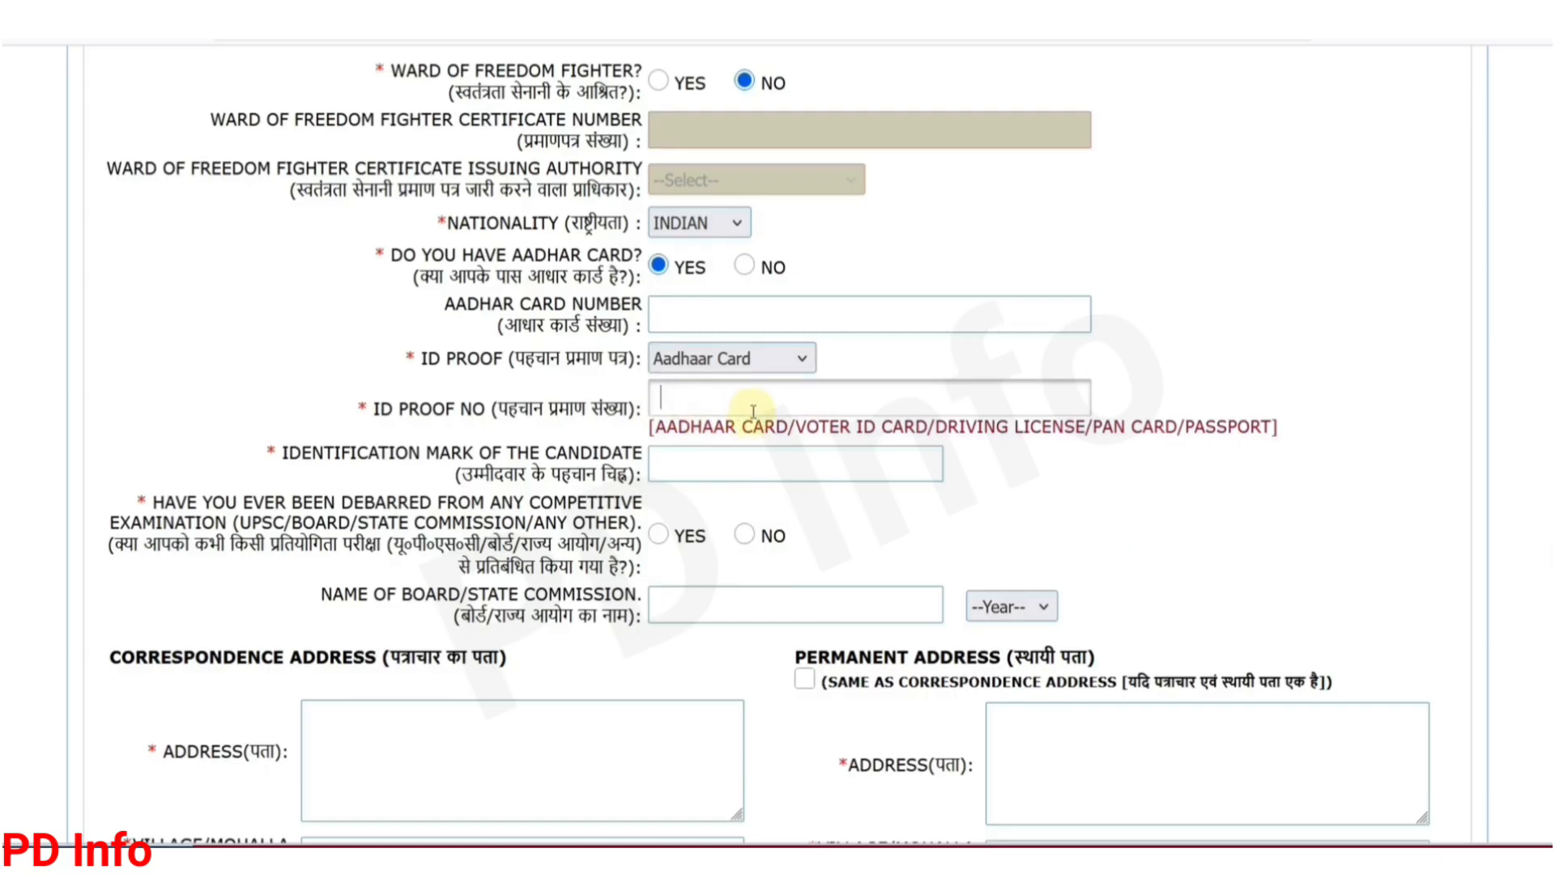
pyautogui.scroll(-2, 754, 411)
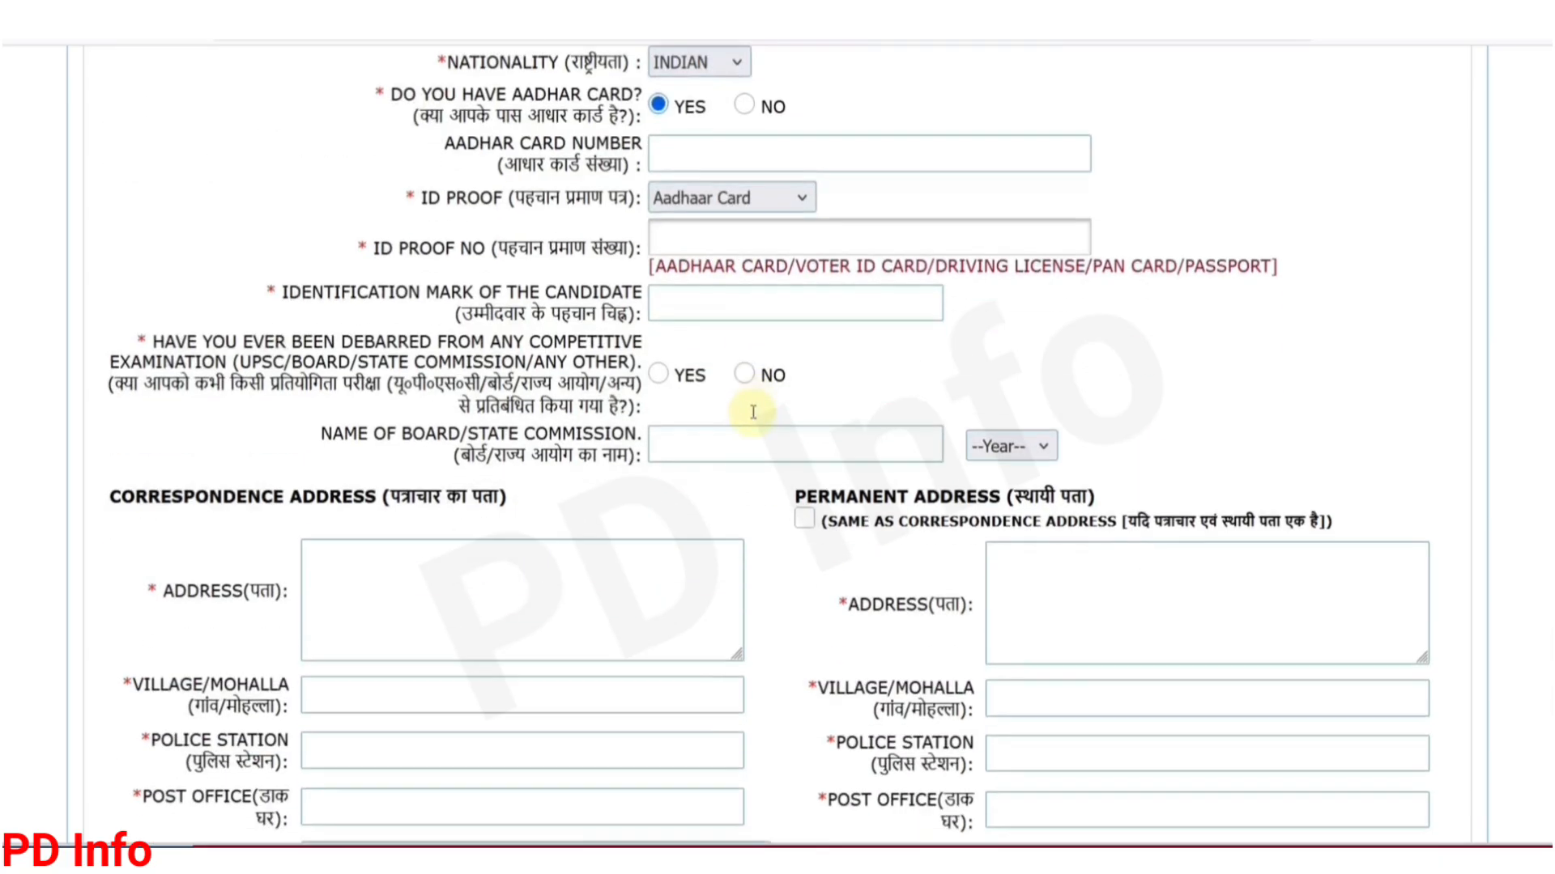
# Step: Answer No to ever being debarred and review the correspondence and permanent address sections
pyautogui.click(677, 307)
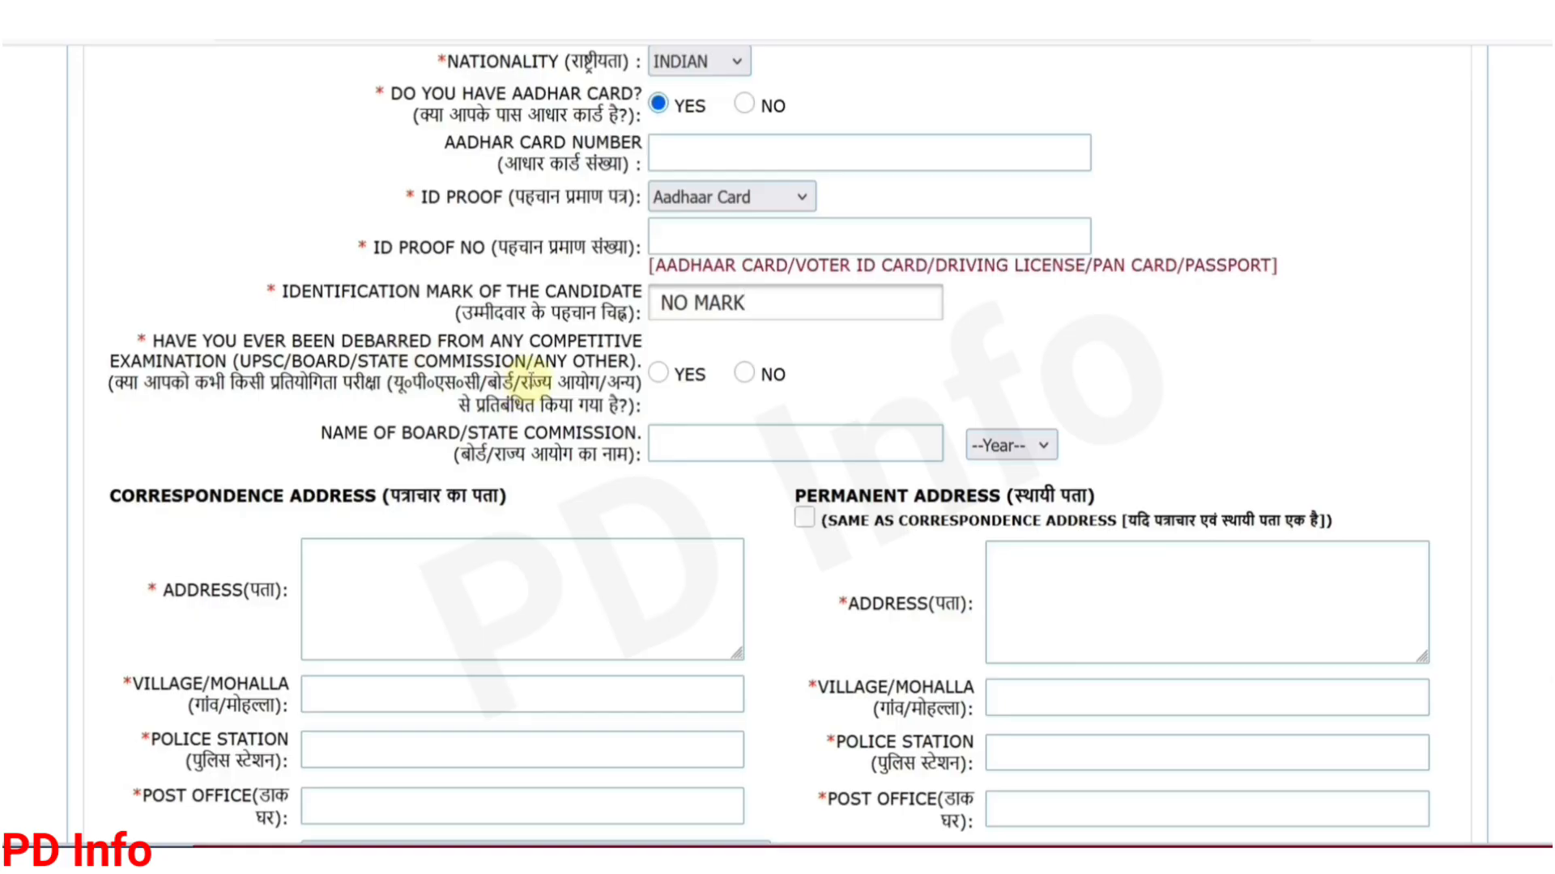
pyautogui.click(742, 375)
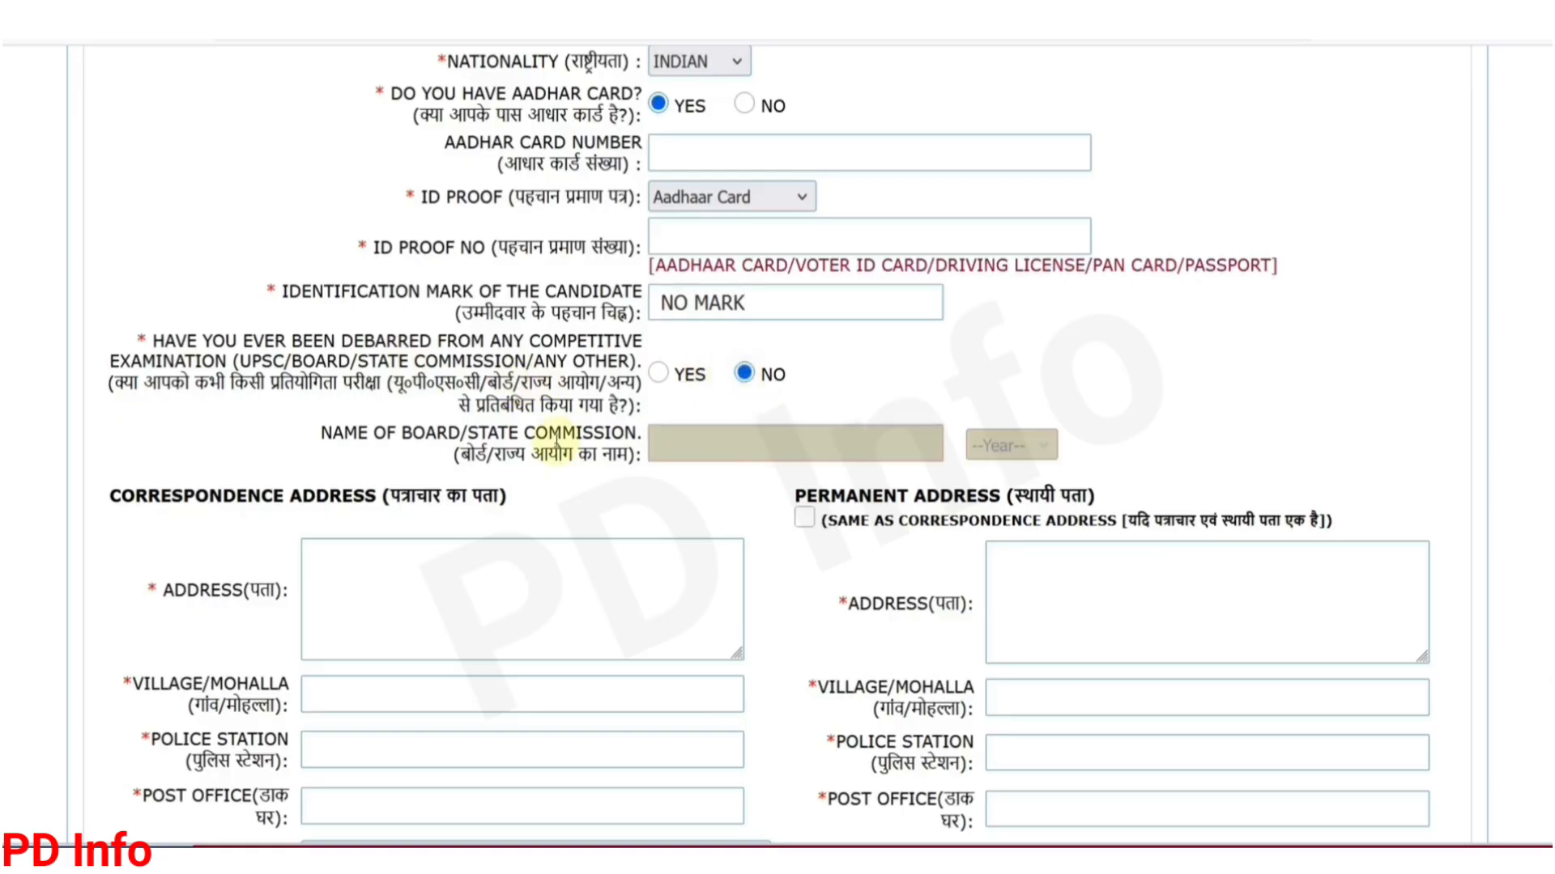
pyautogui.scroll(-4, 555, 441)
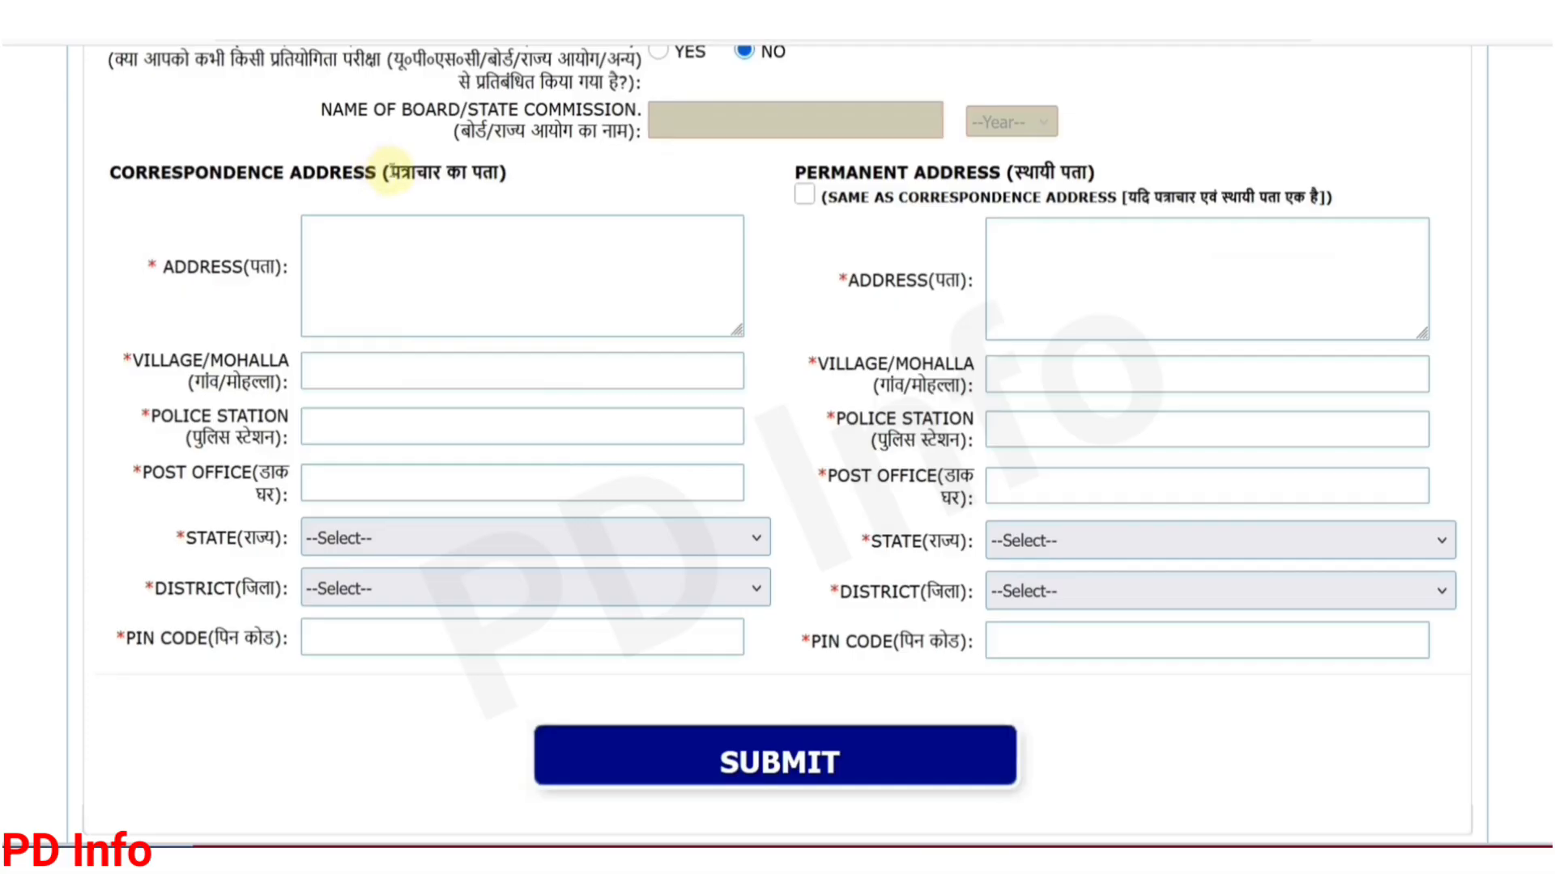
pyautogui.moveTo(388, 171); pyautogui.dragTo(488, 173)
pyautogui.click(502, 187)
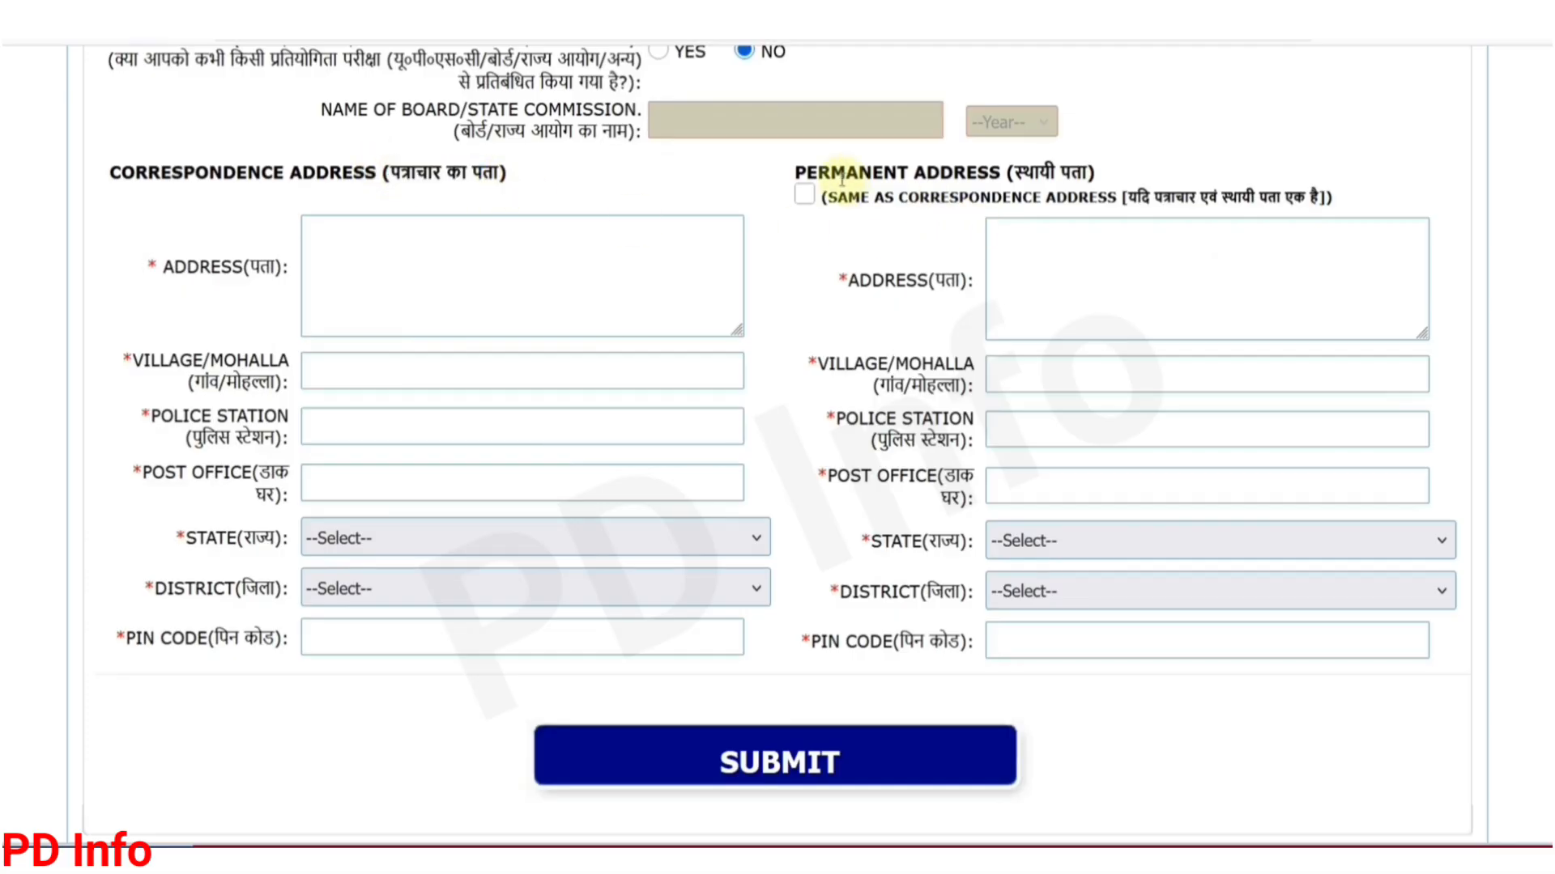
pyautogui.moveTo(855, 185); pyautogui.dragTo(967, 180)
pyautogui.click(976, 190)
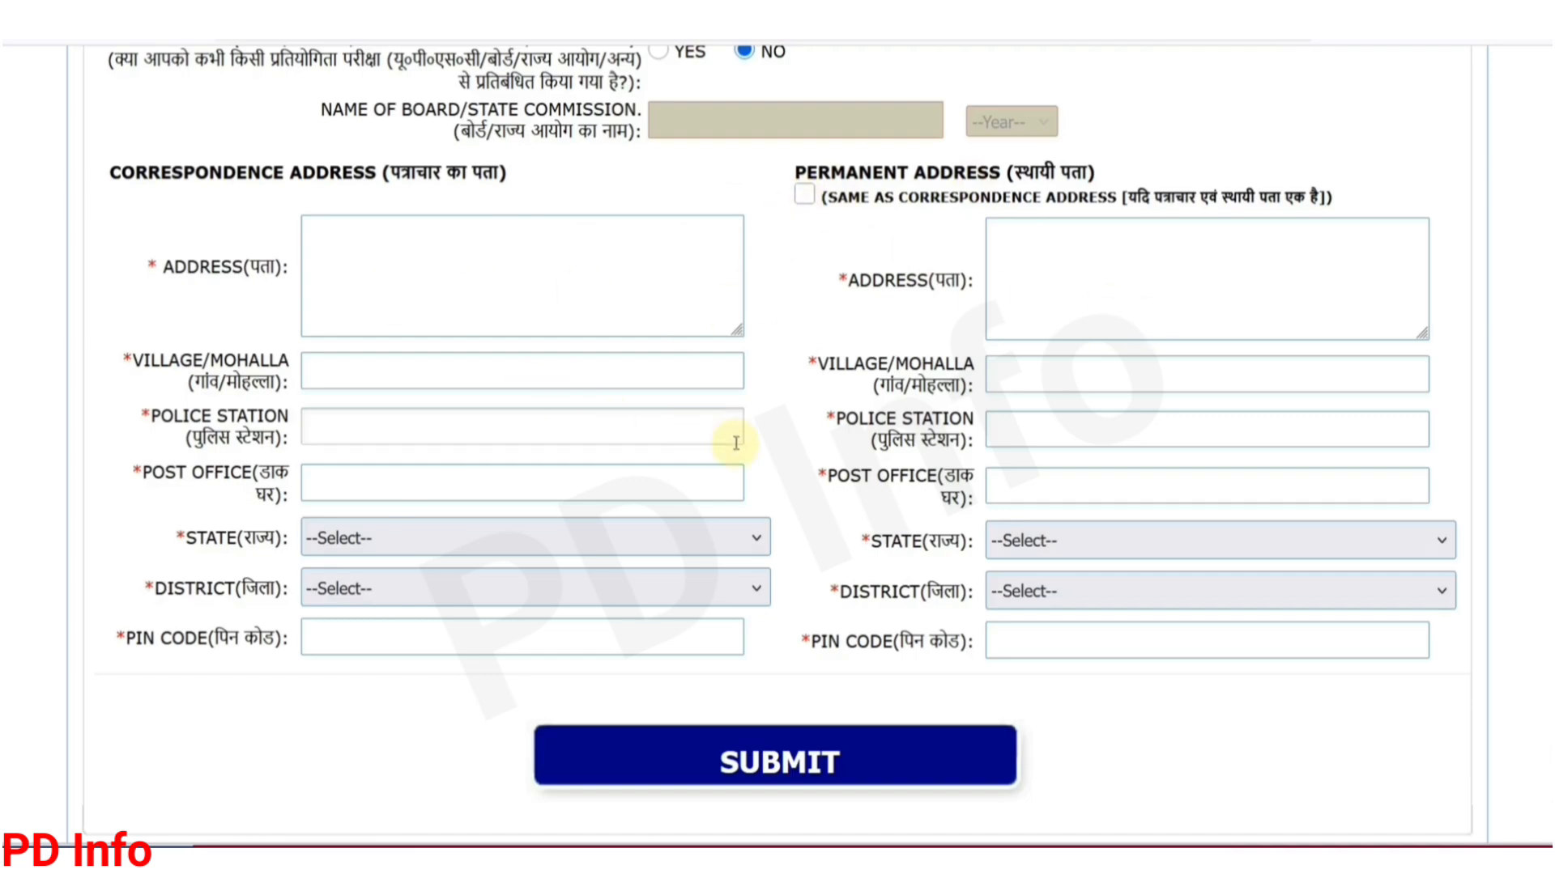
# Step: Choose BIHAR as the correspondence state and PATNA as its district
pyautogui.click(553, 550)
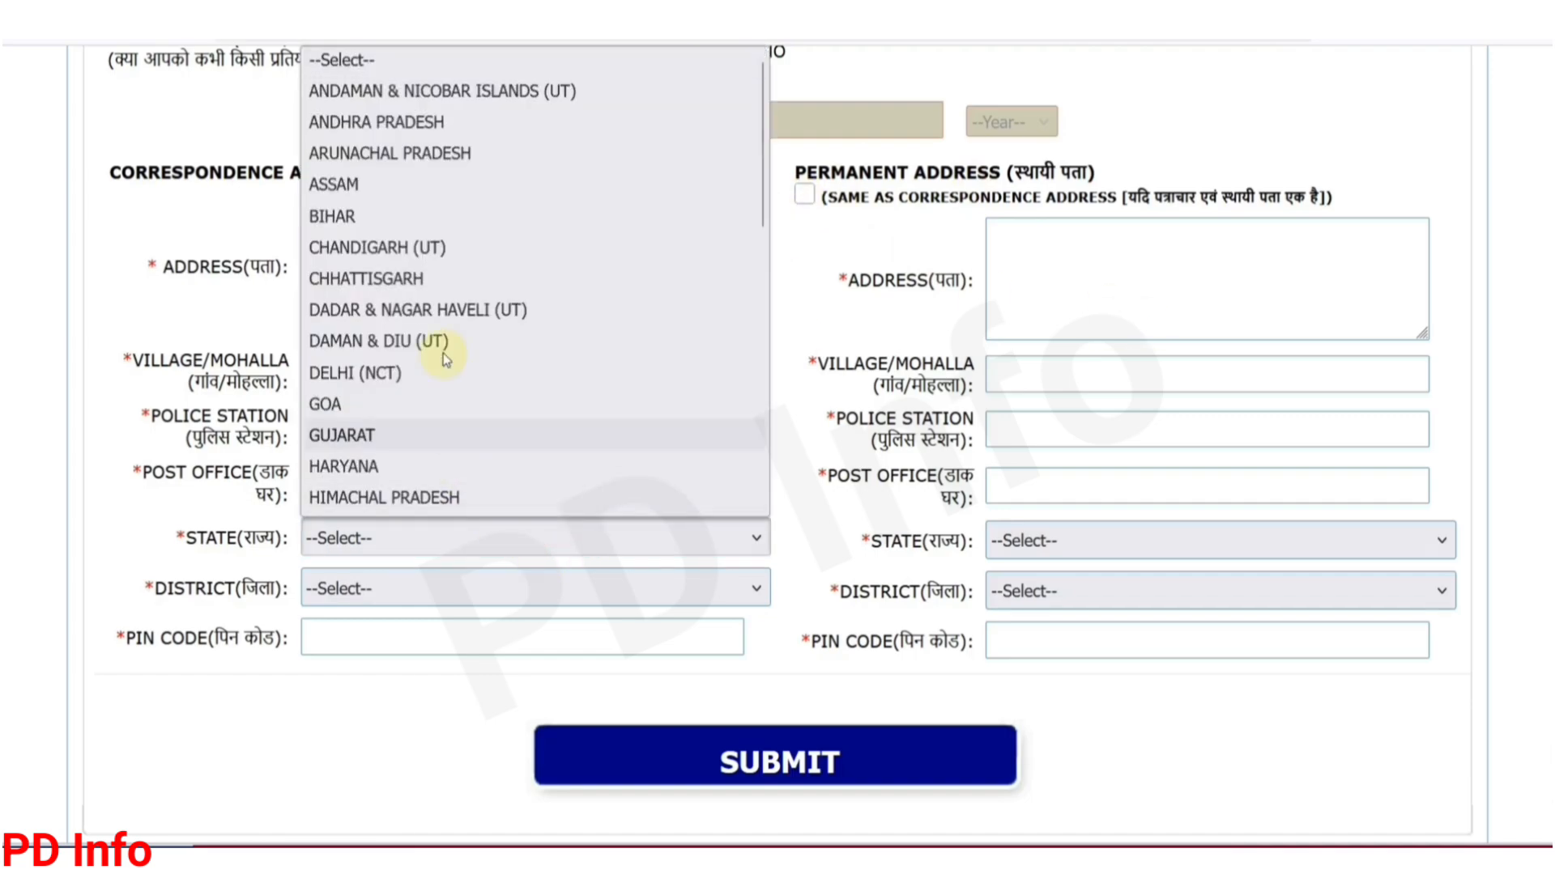
pyautogui.scroll(-8, 460, 281)
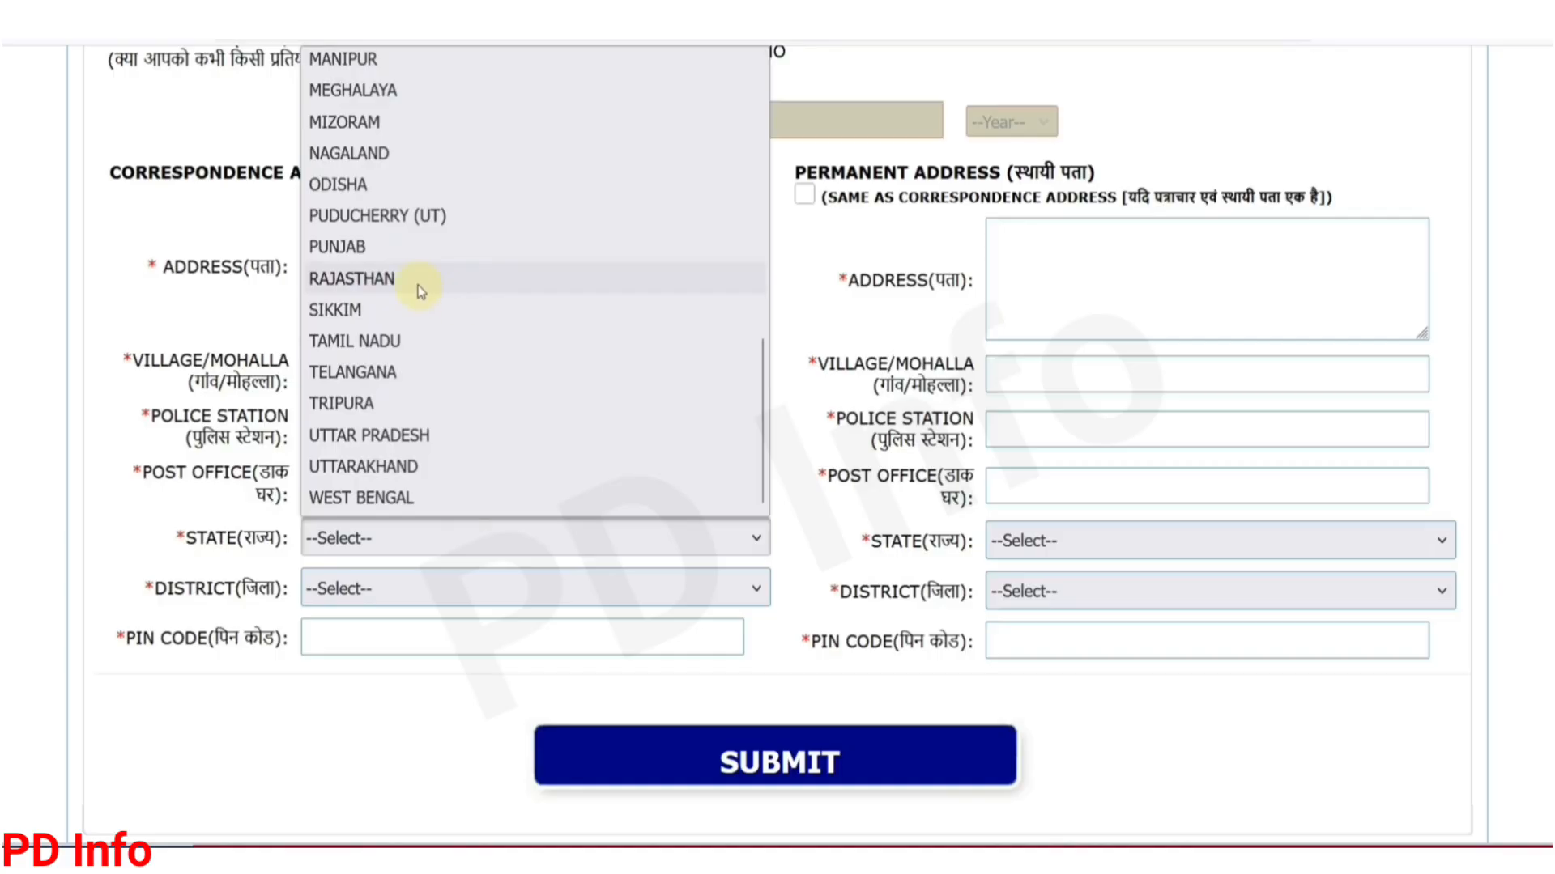
pyautogui.scroll(8, 421, 288)
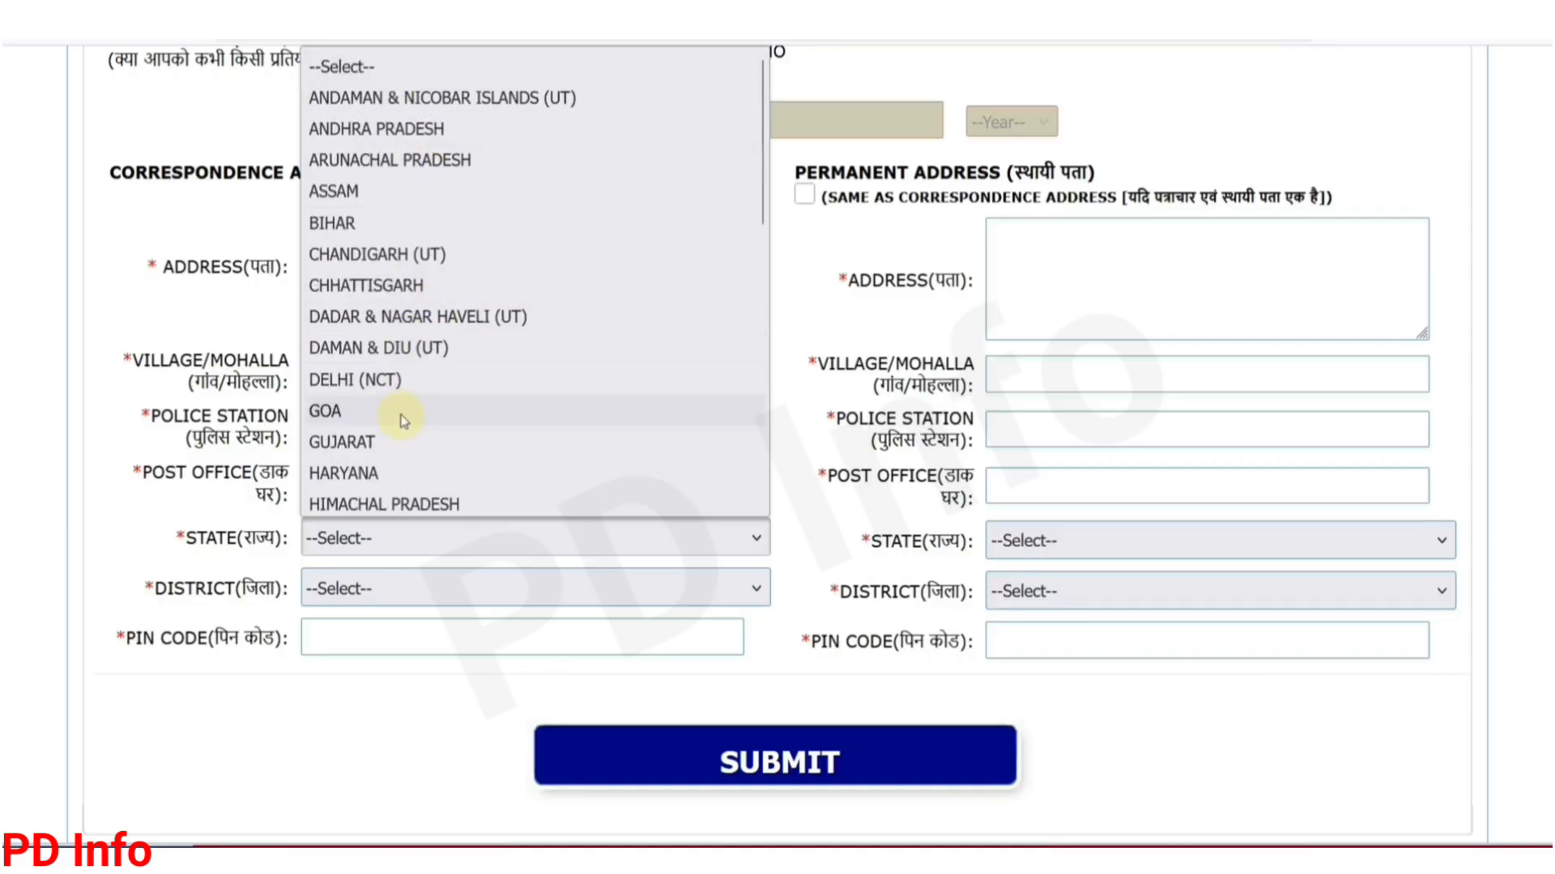
pyautogui.click(374, 223)
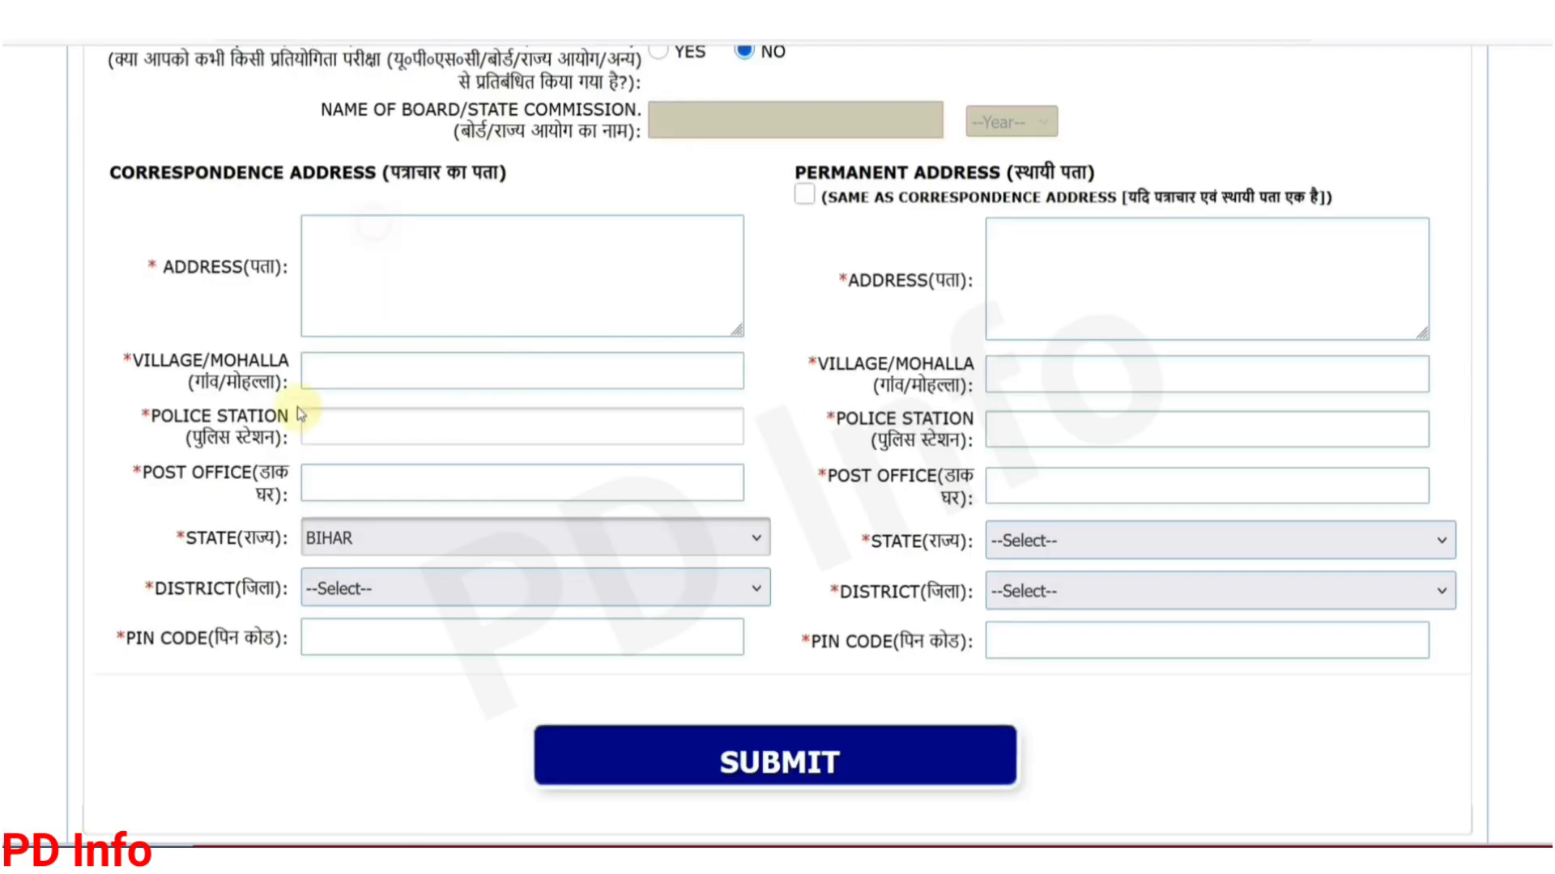
pyautogui.click(406, 592)
pyautogui.scroll(-2, 399, 435)
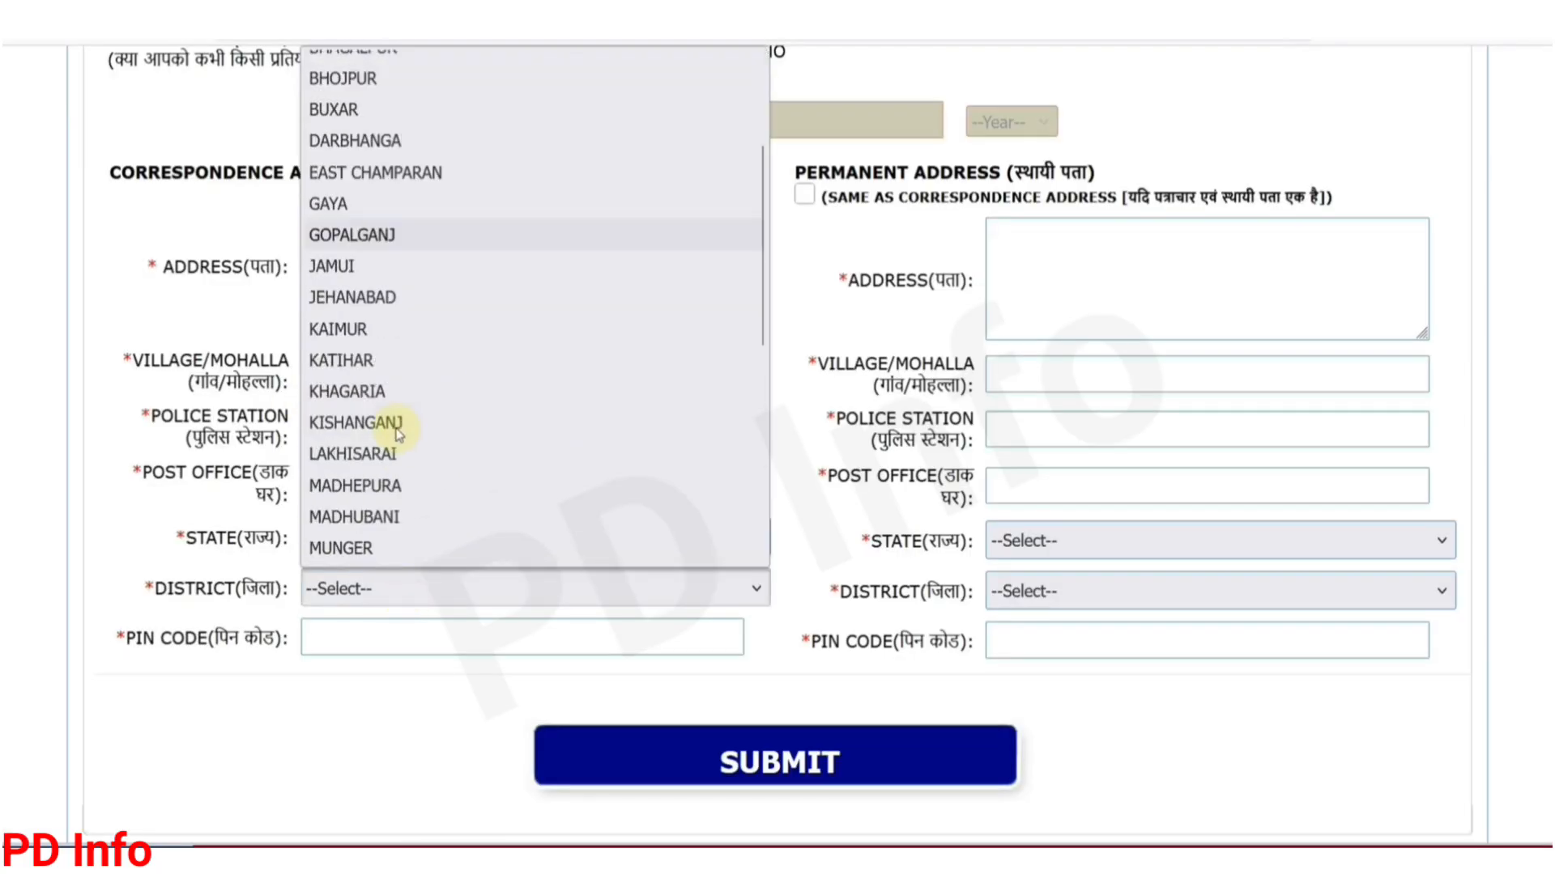
pyautogui.scroll(-2, 394, 413)
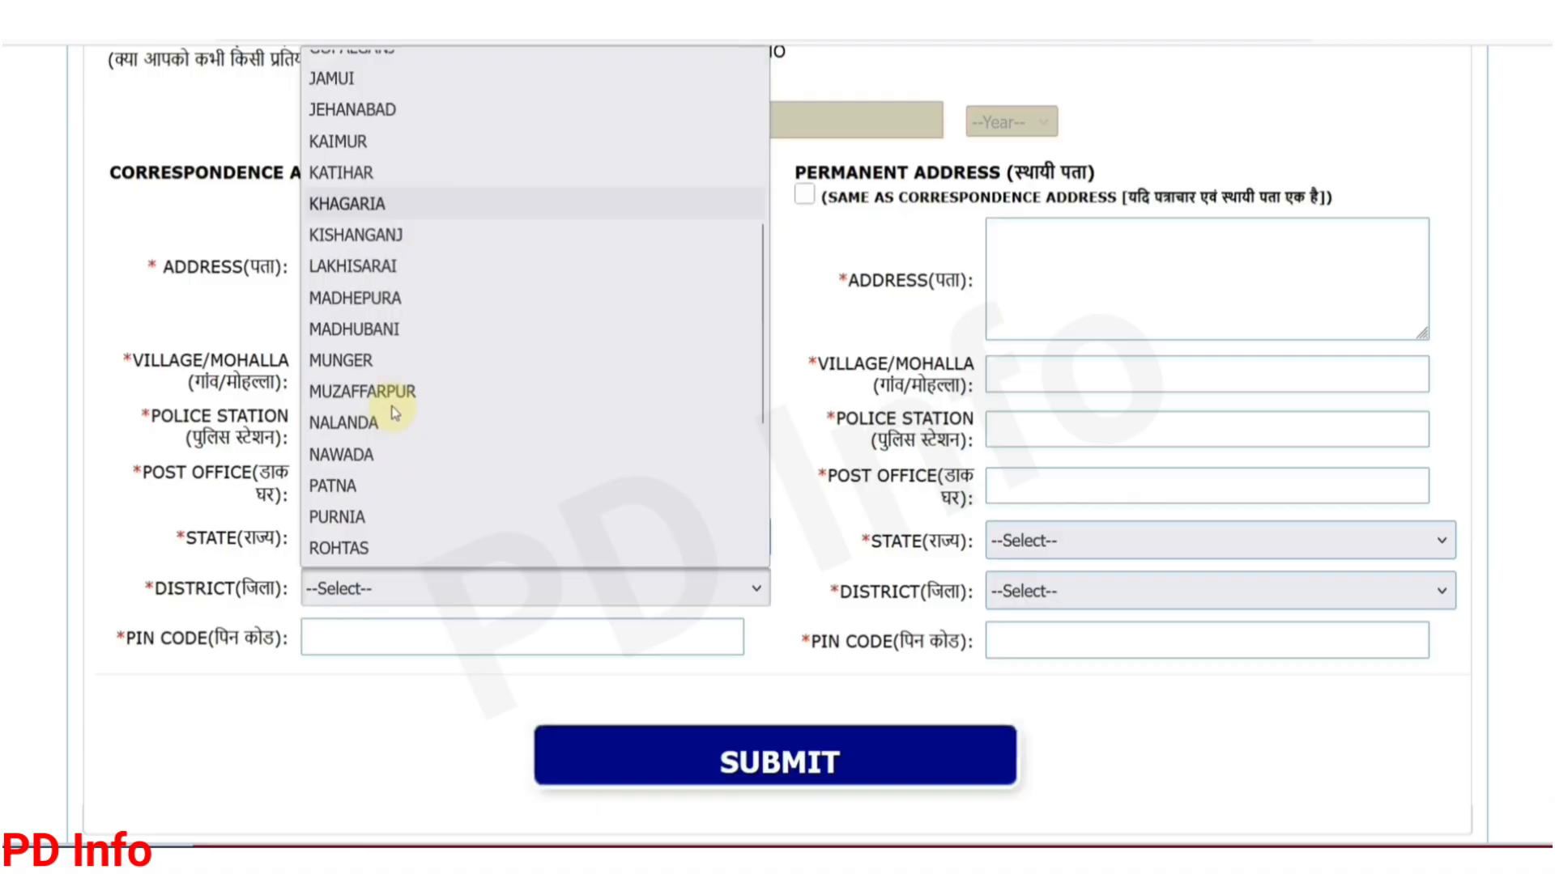
pyautogui.click(357, 488)
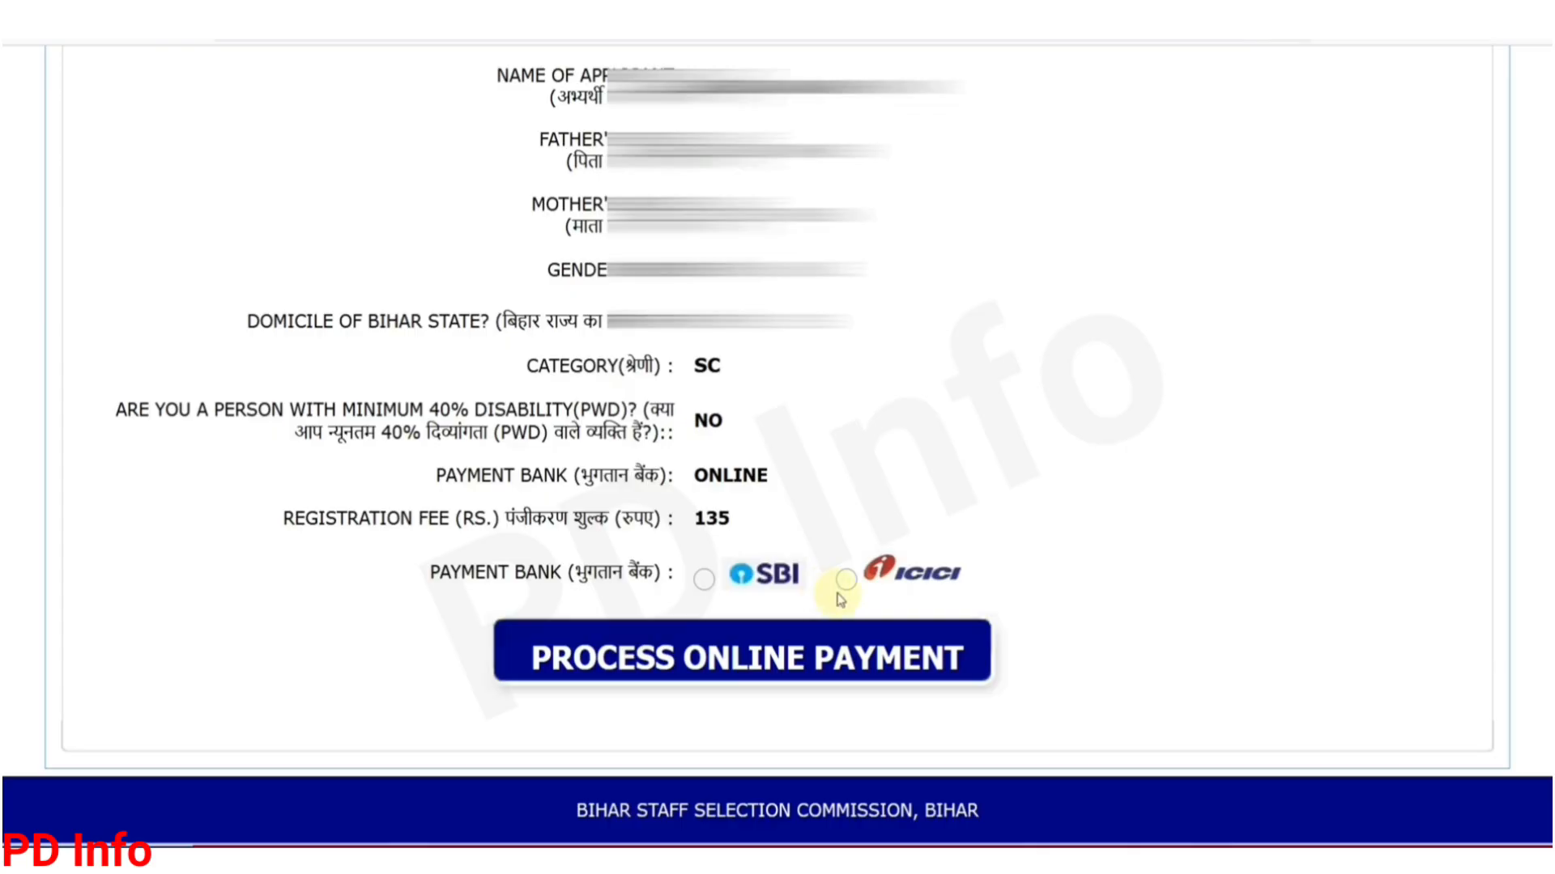
# Step: Choose SBI as the payment bank and proceed to pay the Rs. 135 fee online
pyautogui.click(704, 580)
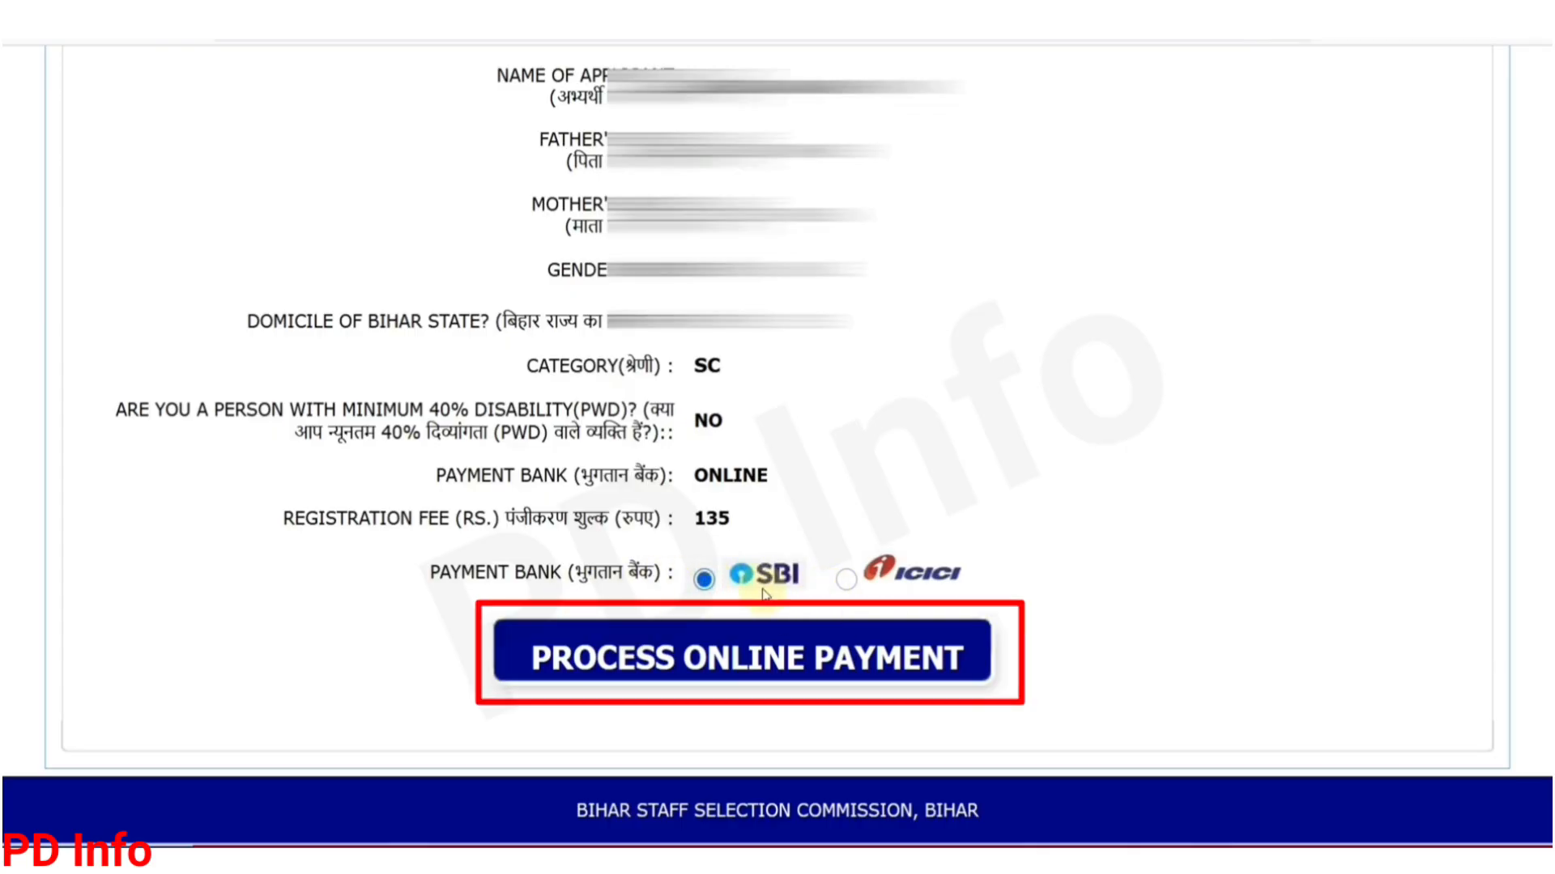
pyautogui.click(731, 684)
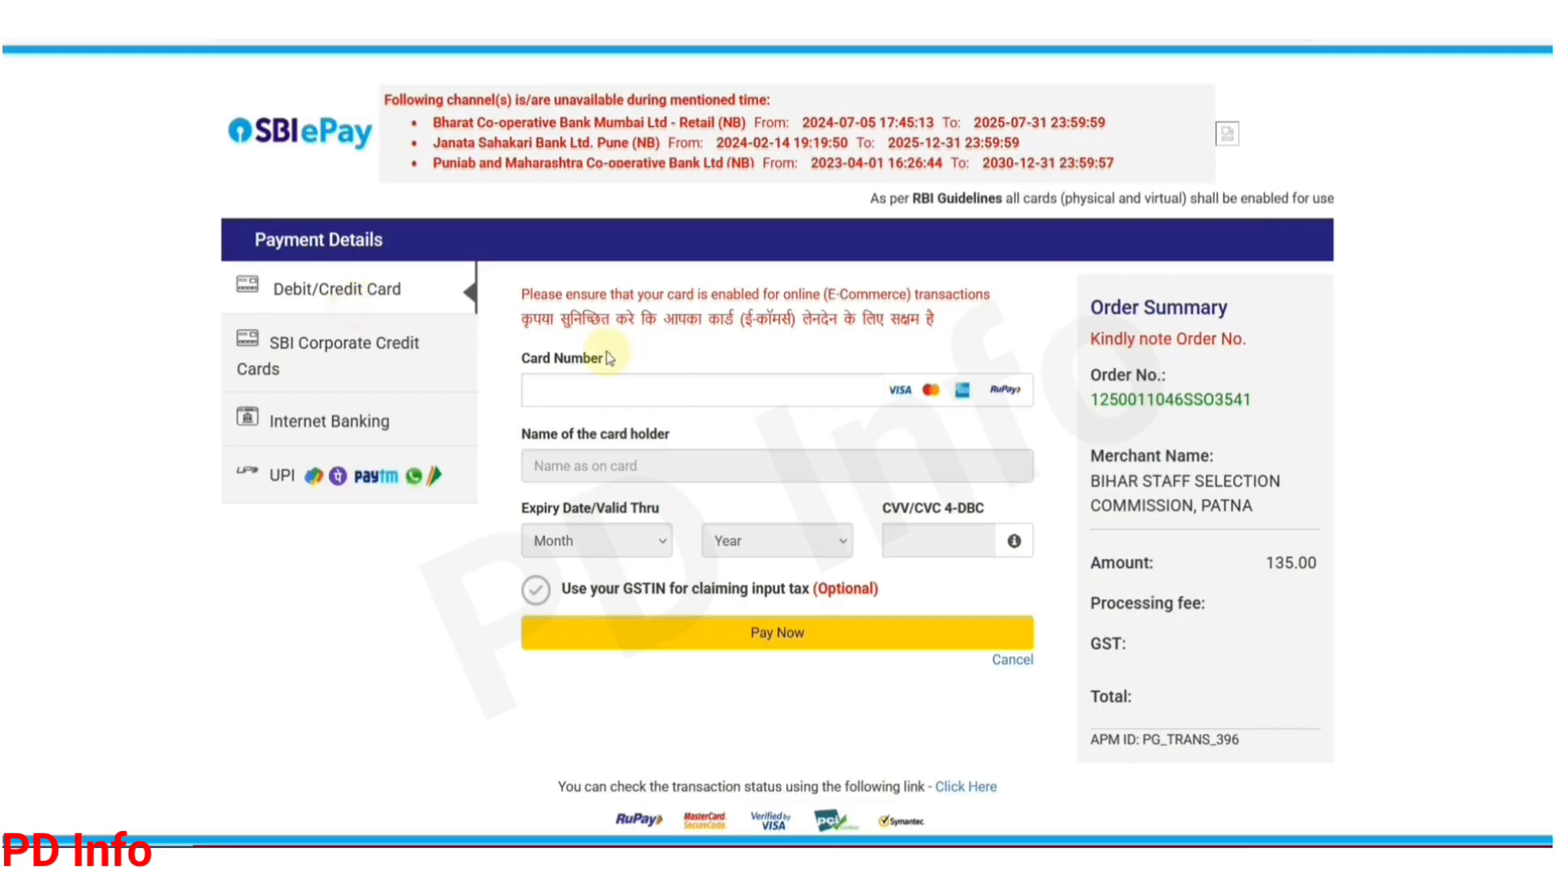
# Step: Select UPI payment with the UPI QR option in SBI ePay to show the QR code
pyautogui.click(337, 433)
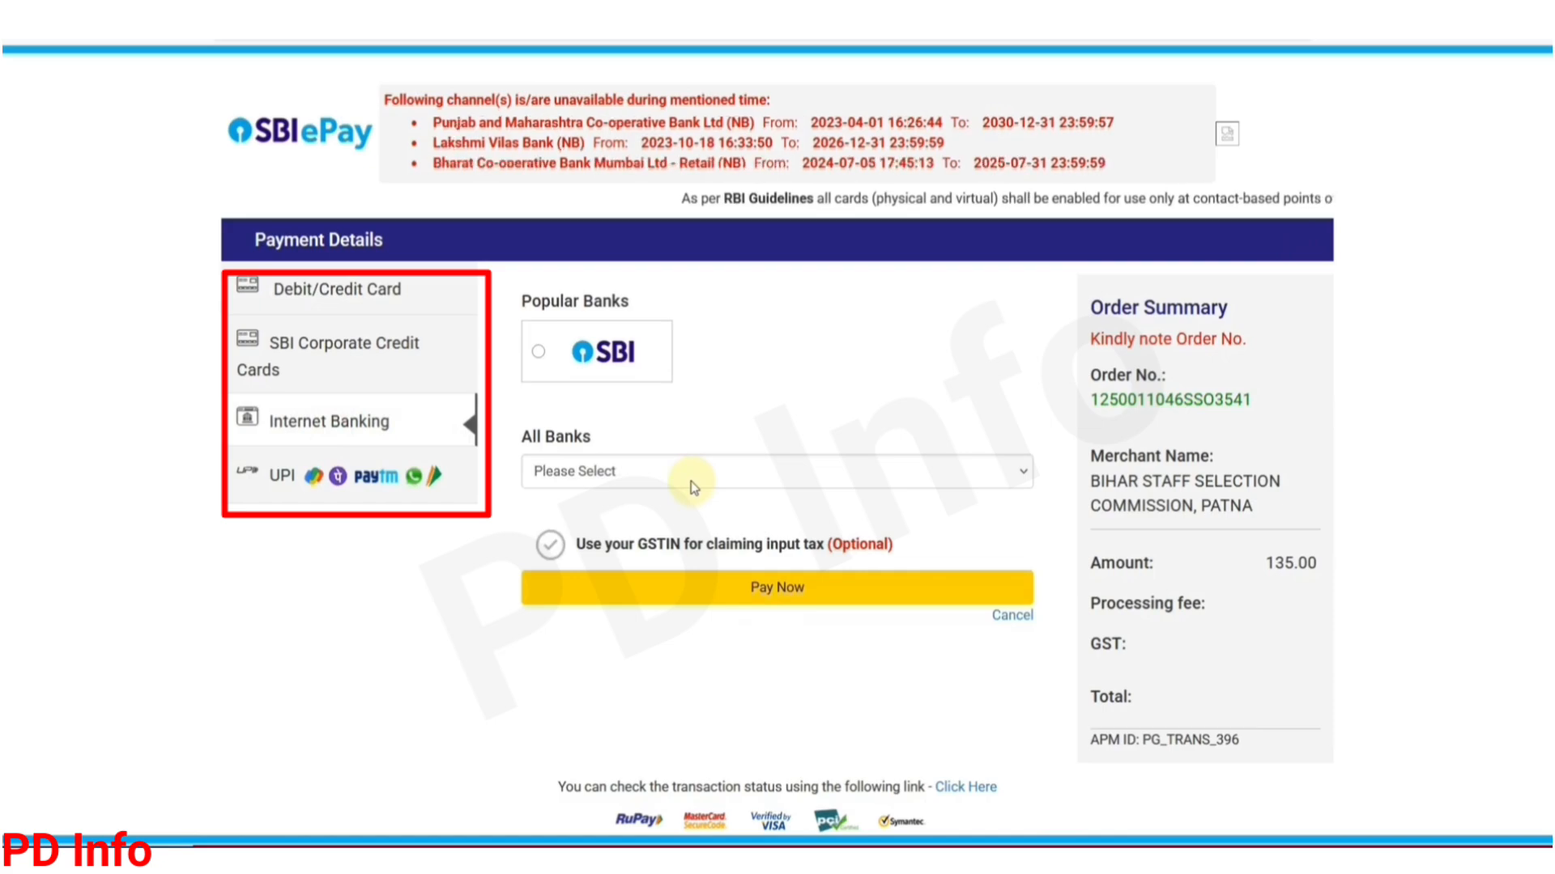
pyautogui.click(362, 484)
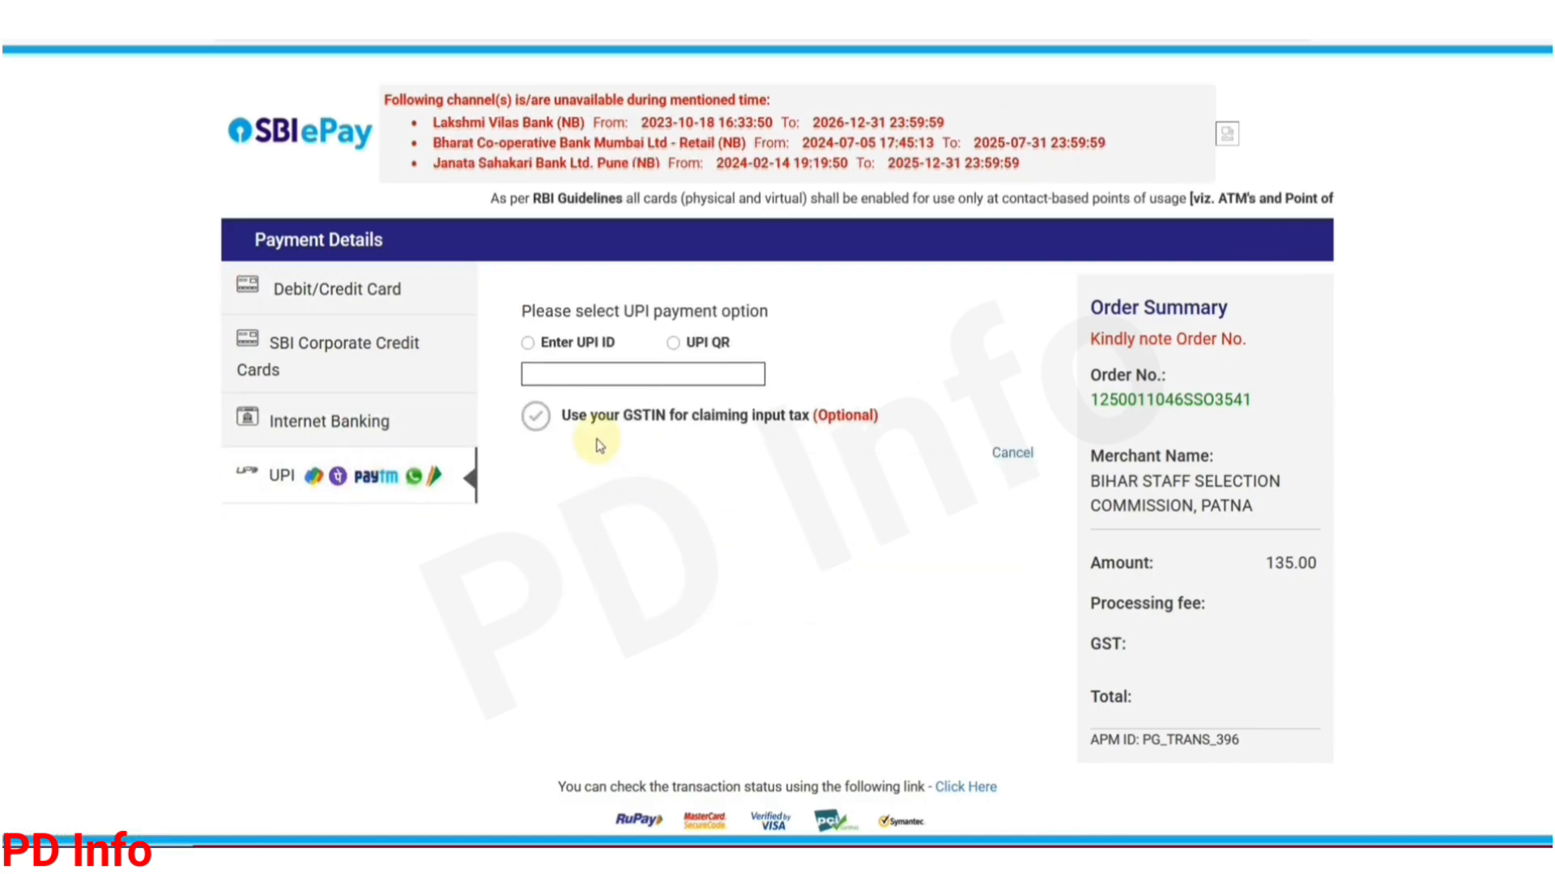
pyautogui.click(673, 344)
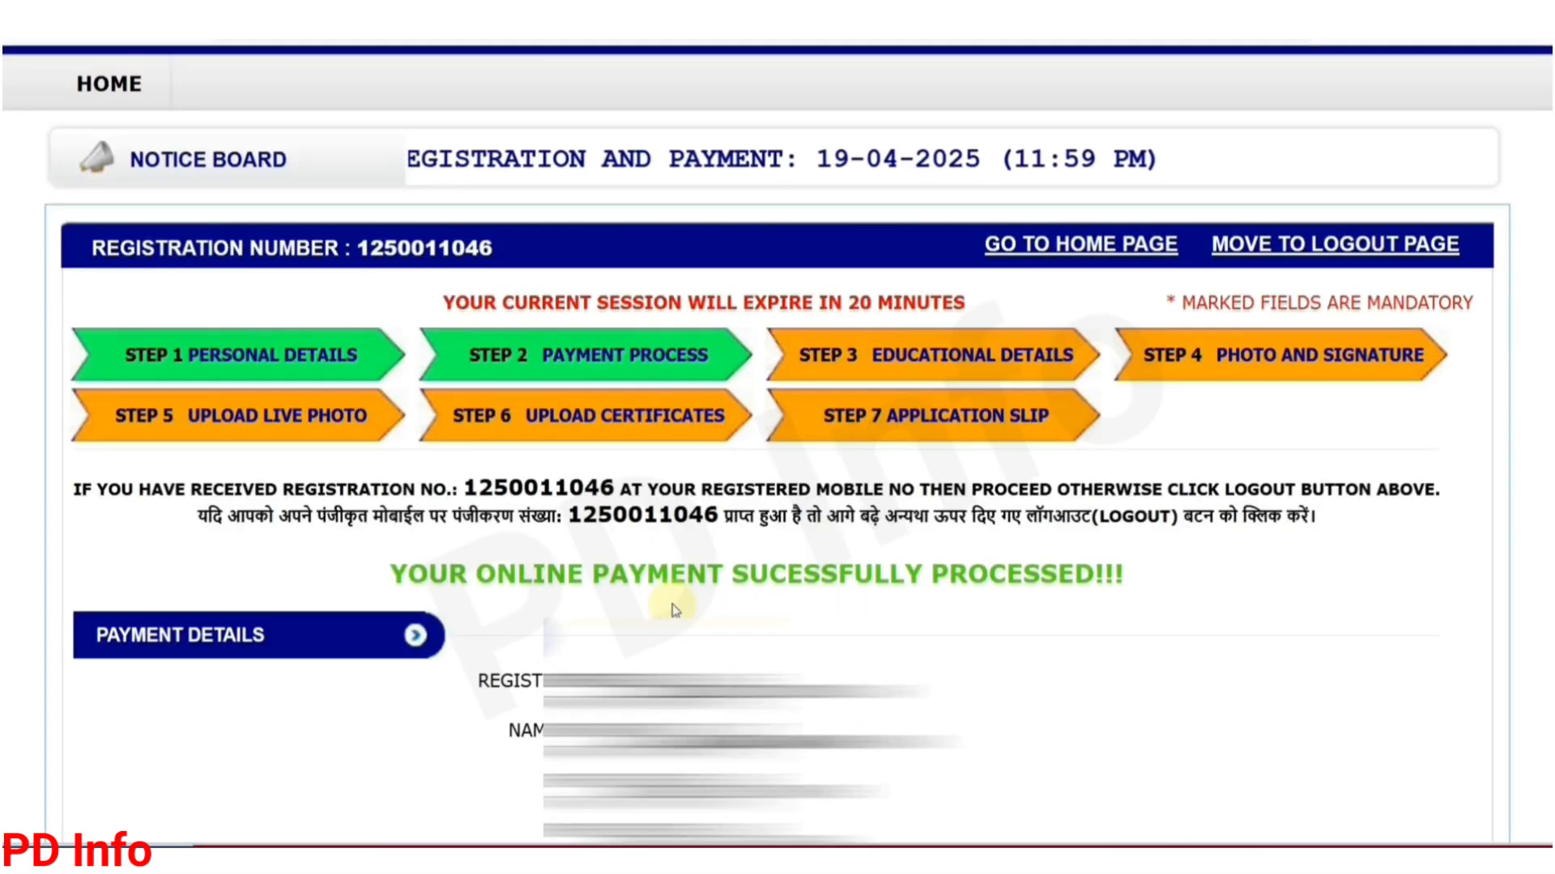
# Step: Note the payment success message and scroll to the Step 3 Educational Qualification table
pyautogui.moveTo(801, 575); pyautogui.dragTo(1063, 575)
pyautogui.click(1063, 576)
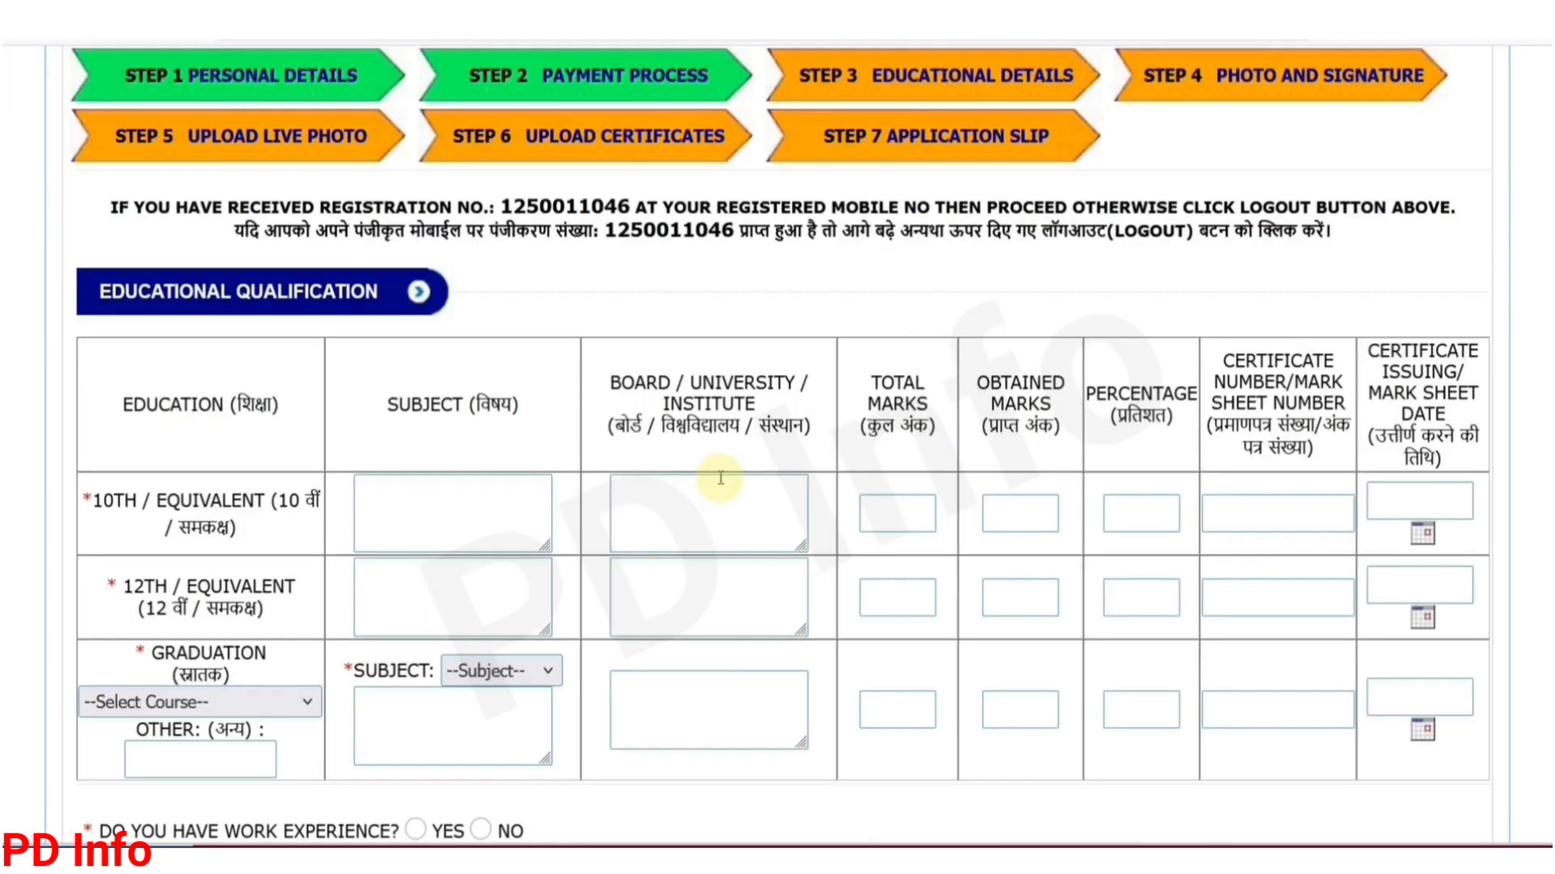
pyautogui.scroll(-5, 719, 477)
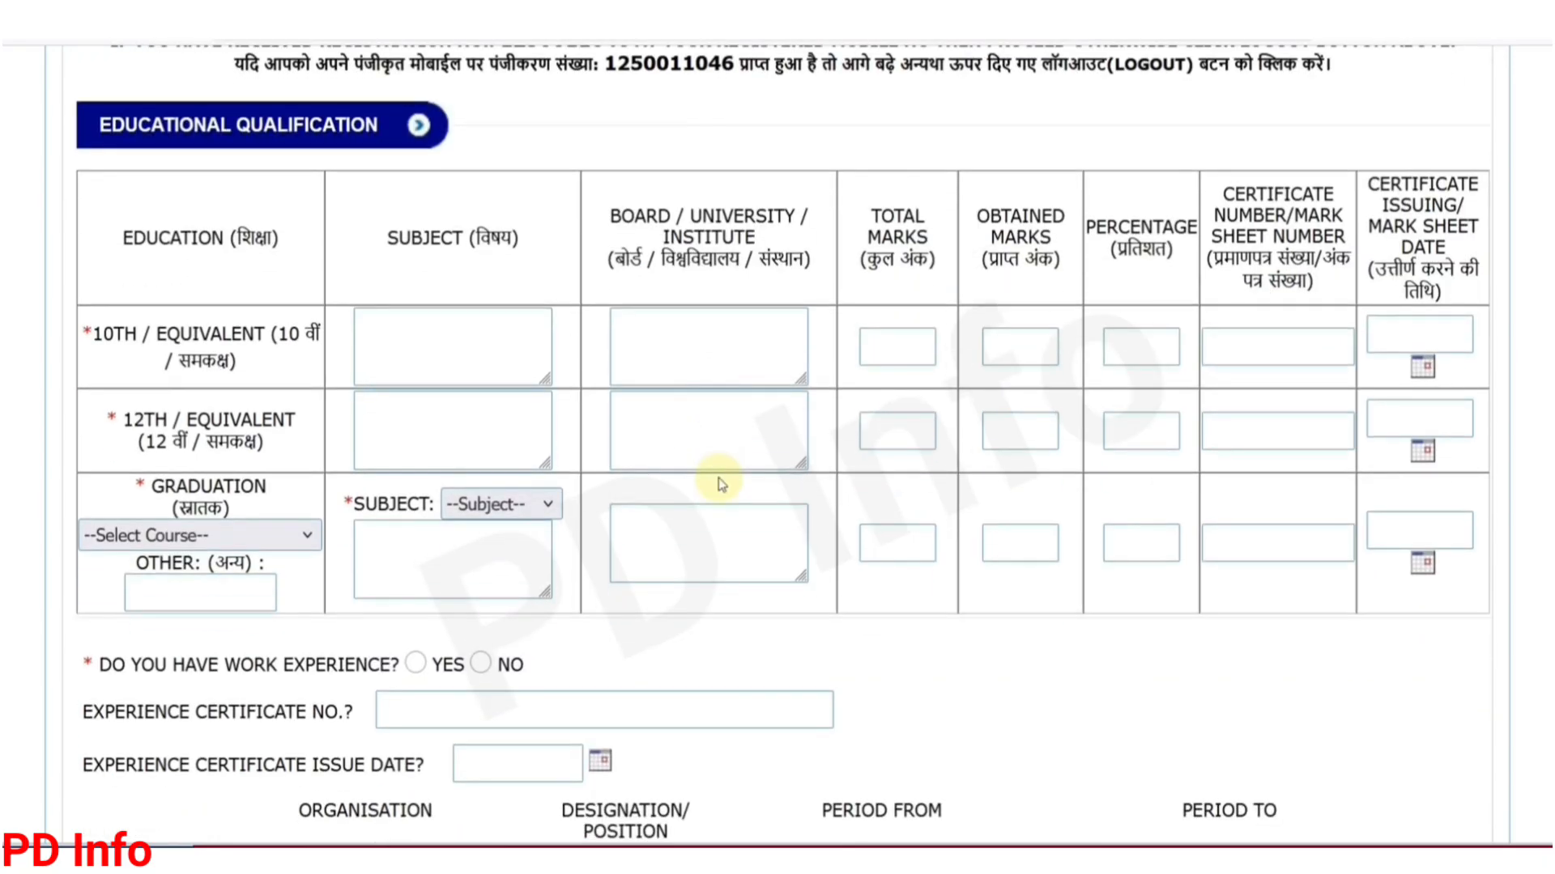
pyautogui.scroll(3, 707, 483)
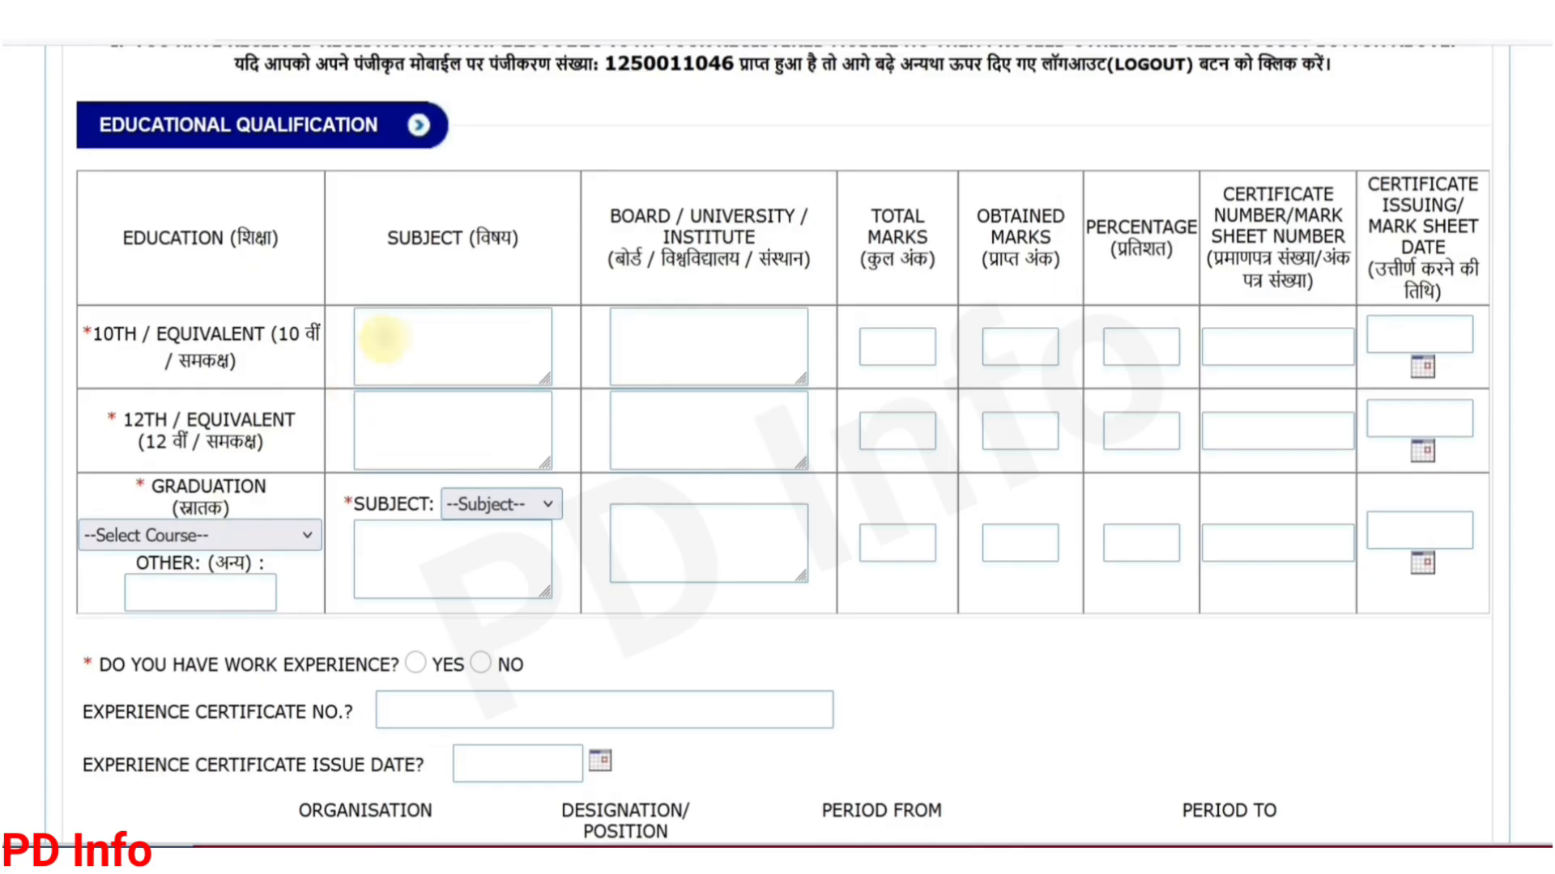
# Step: Enter 10th subjects 'HINDI, ENGLISH MATH' and 12th subjects 'HINDI MATH PHYSICS'
pyautogui.click(383, 335)
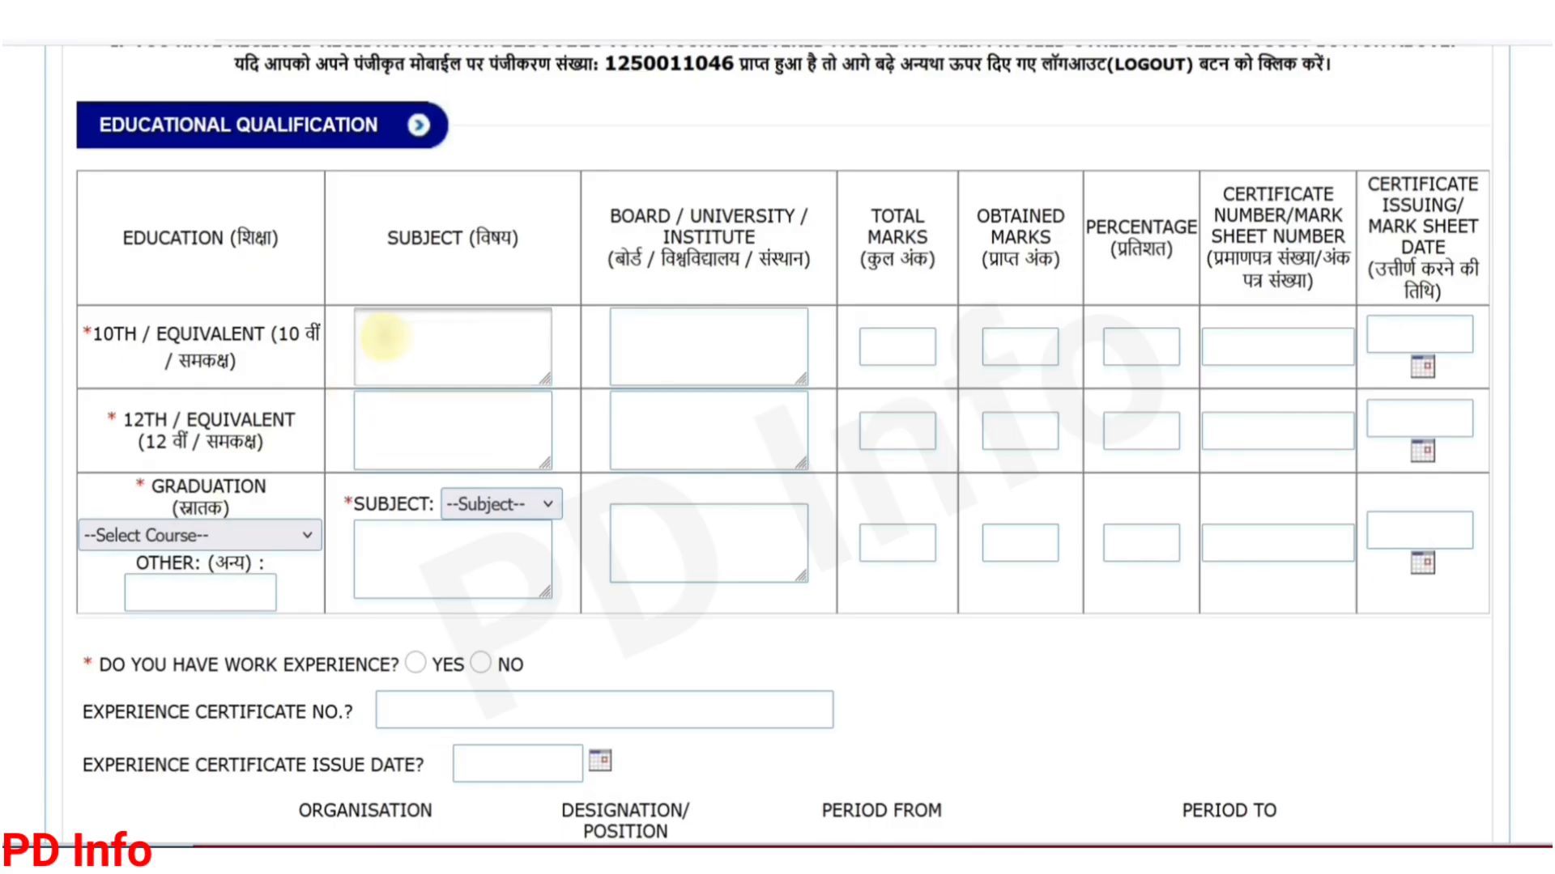
pyautogui.write('HINDI, ENGLISH')
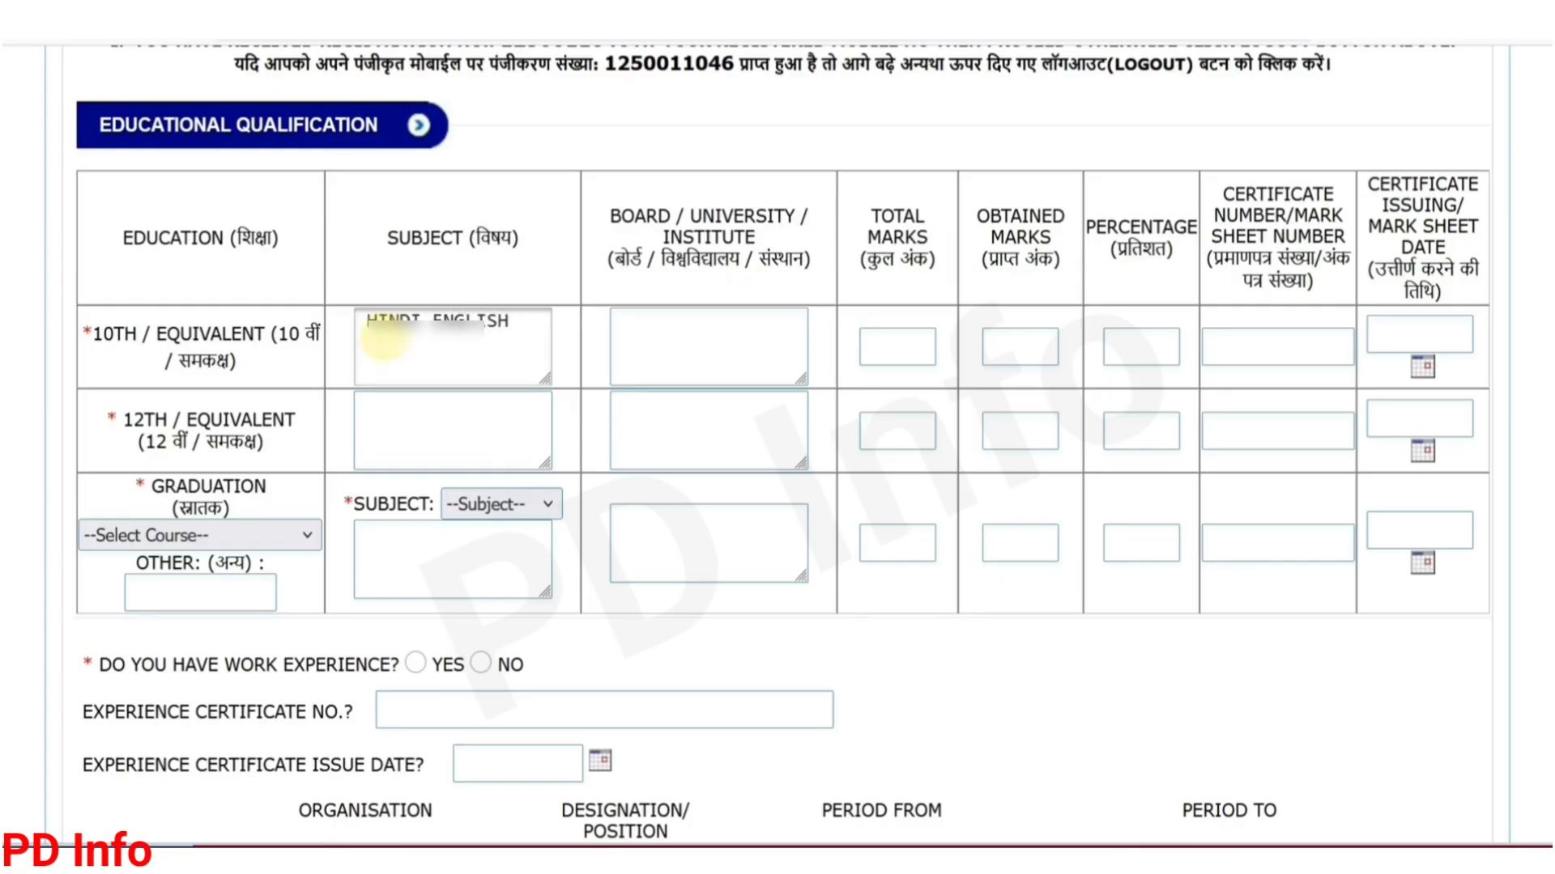
pyautogui.write(' MATH')
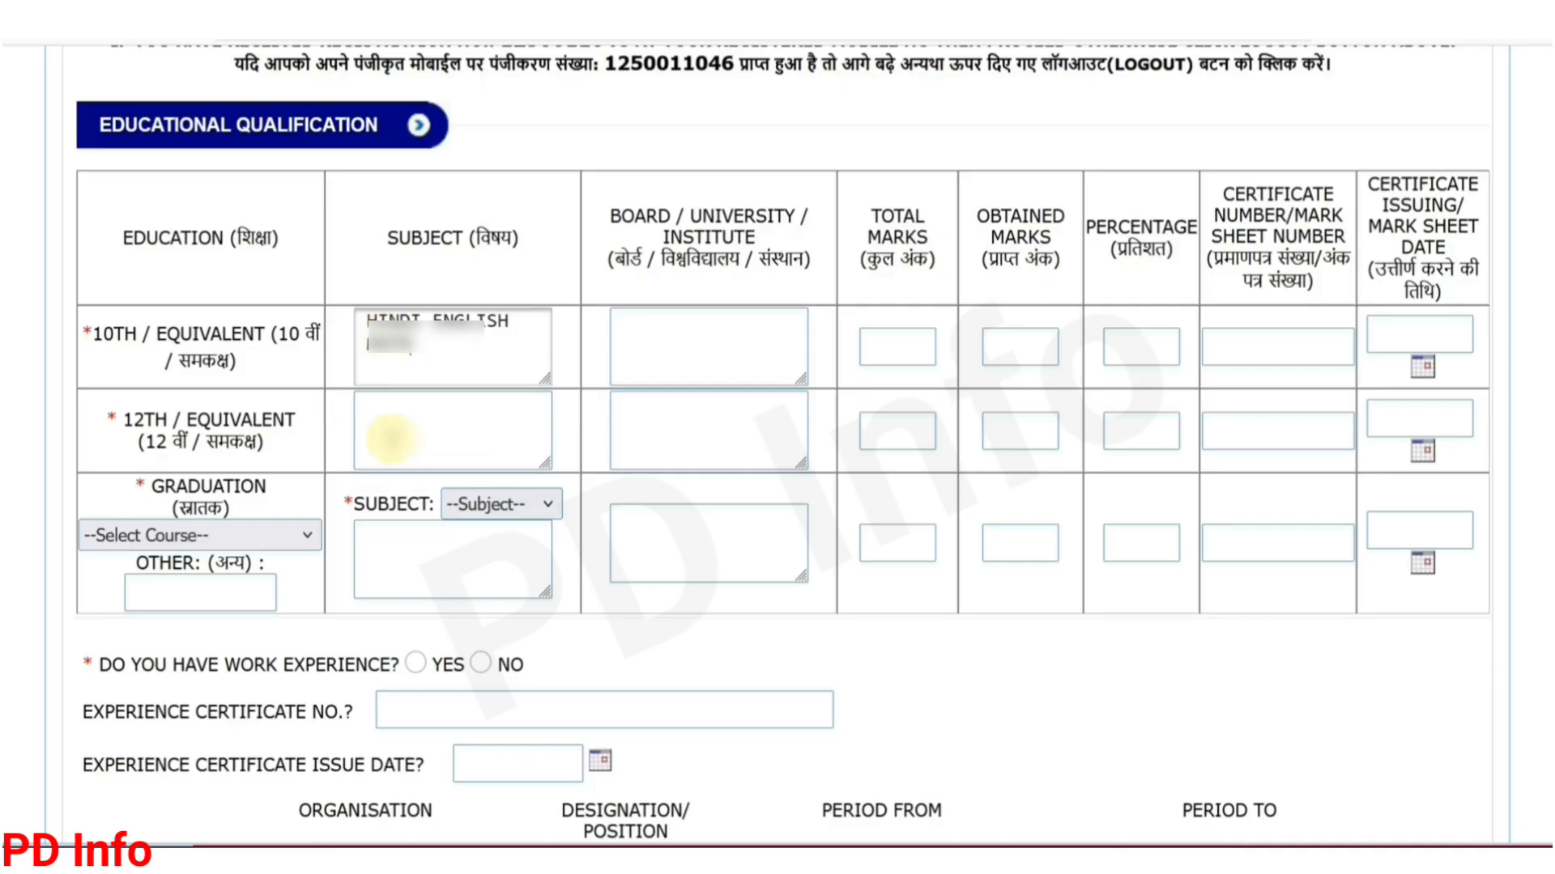
pyautogui.click(389, 427)
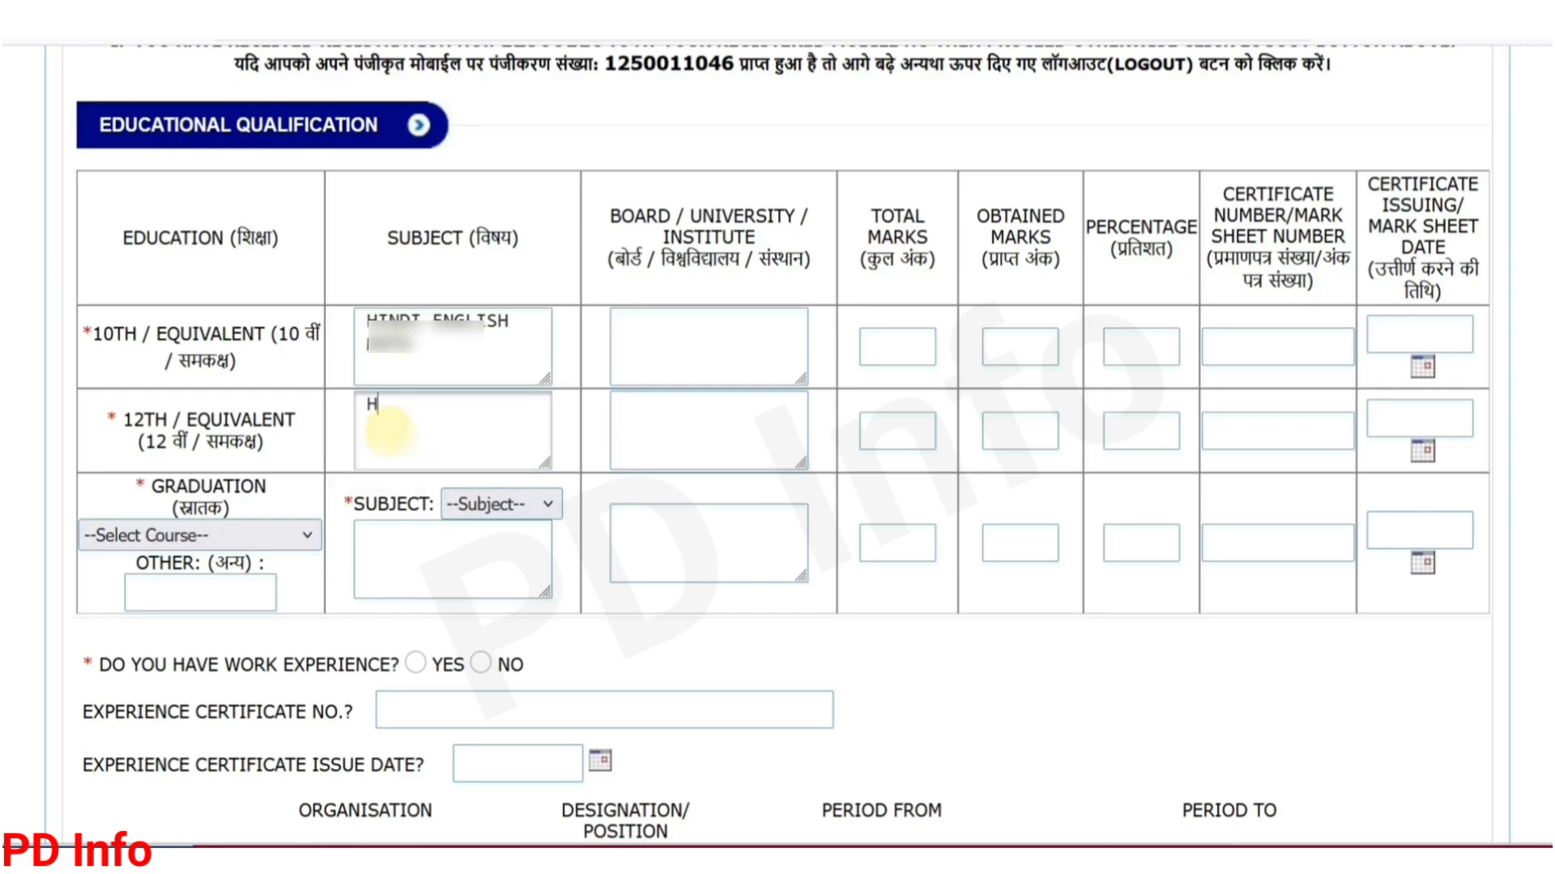
pyautogui.write('HINDI MATH P')
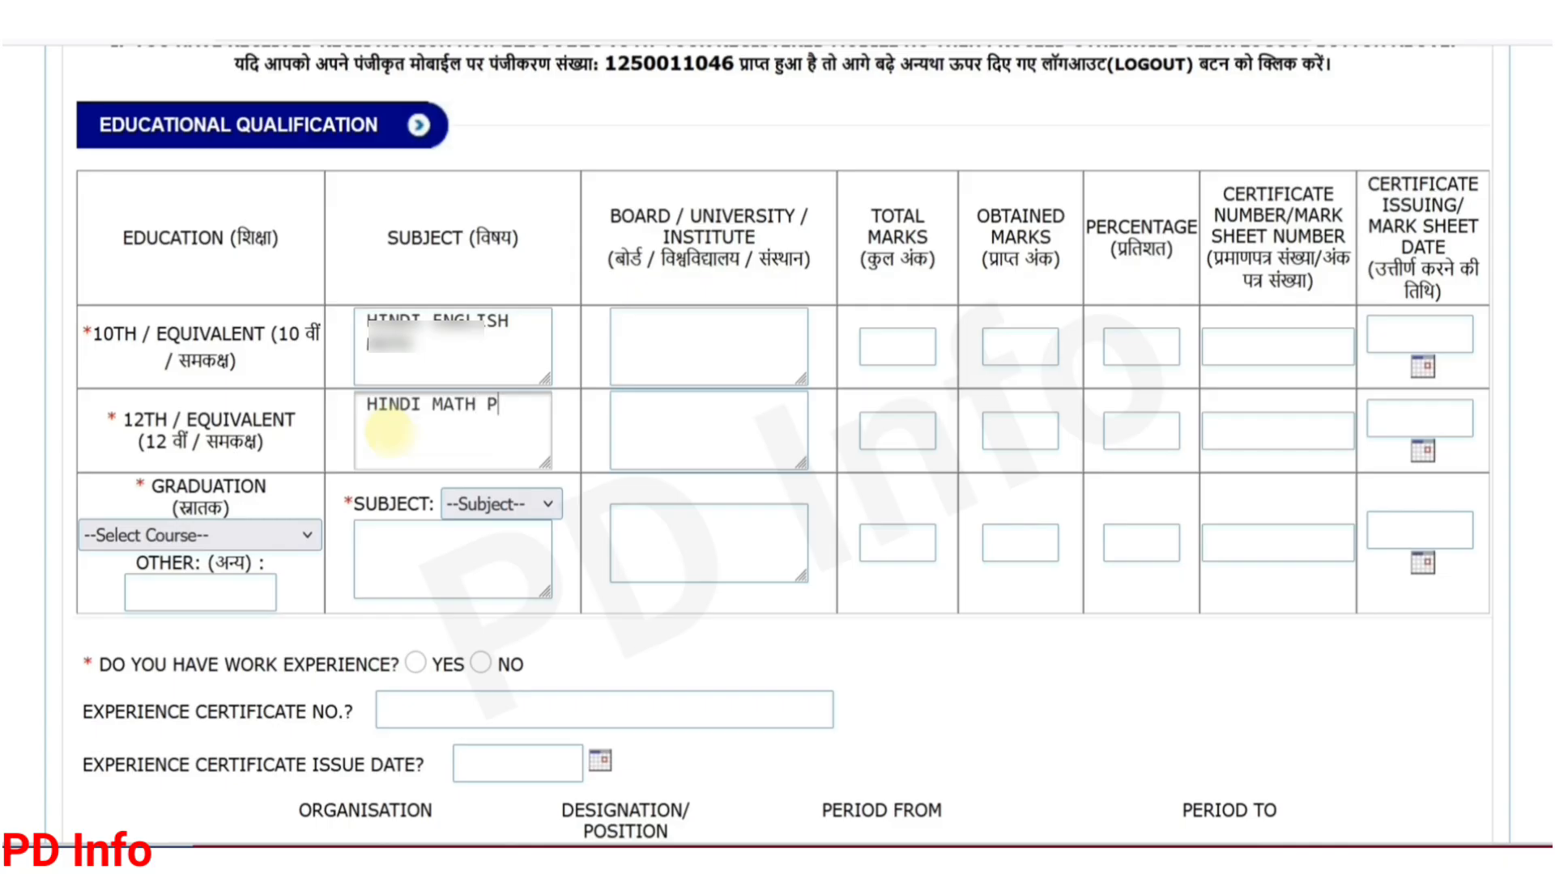
pyautogui.write('HYSICS')
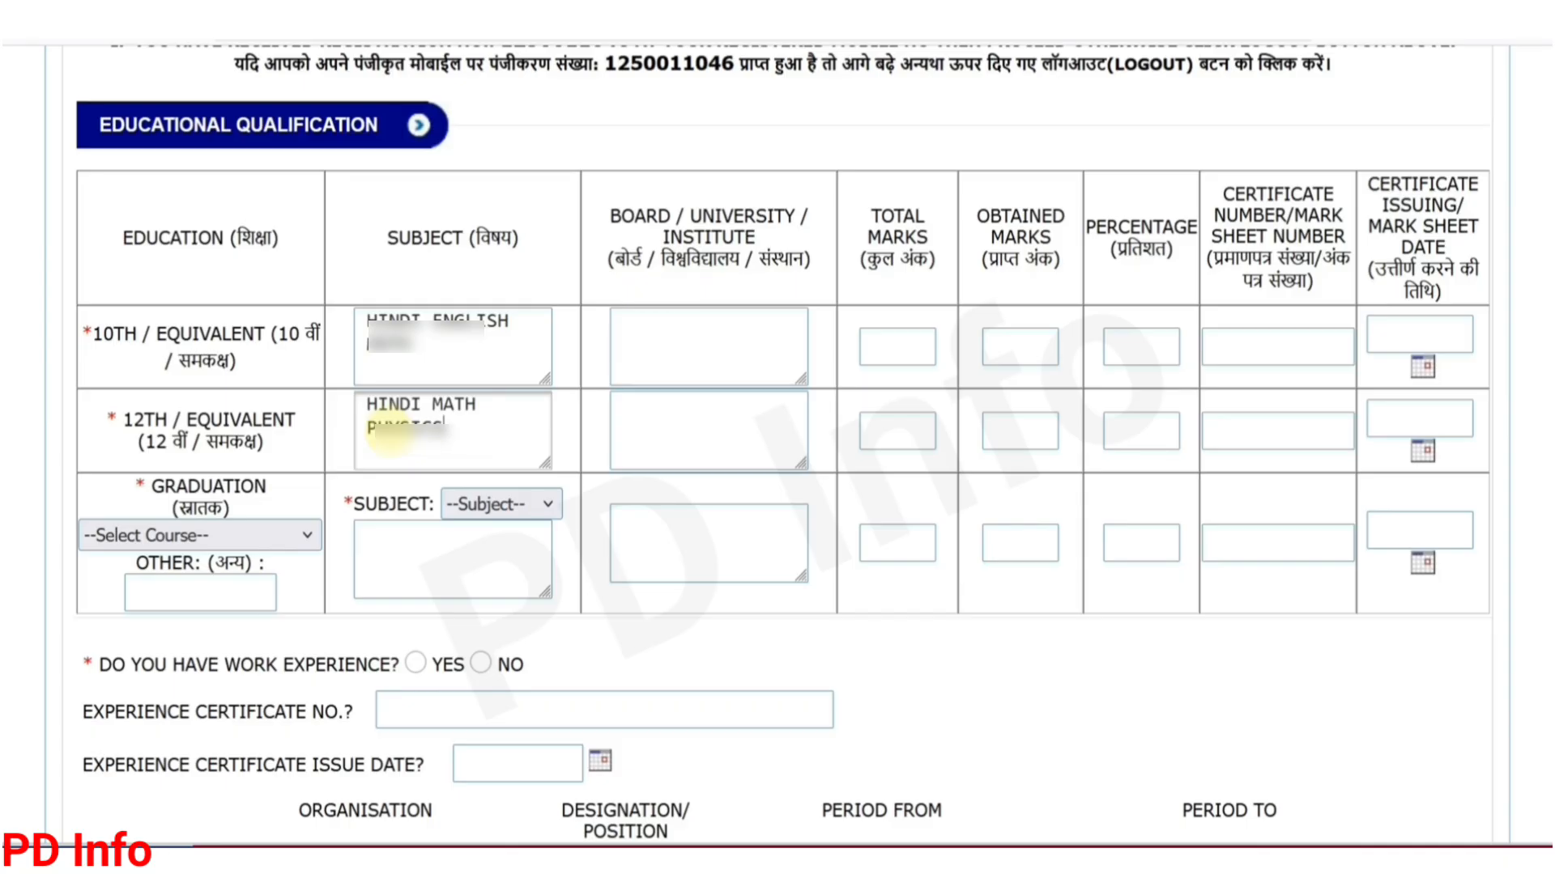
pyautogui.click(659, 358)
pyautogui.write('BSEB ')
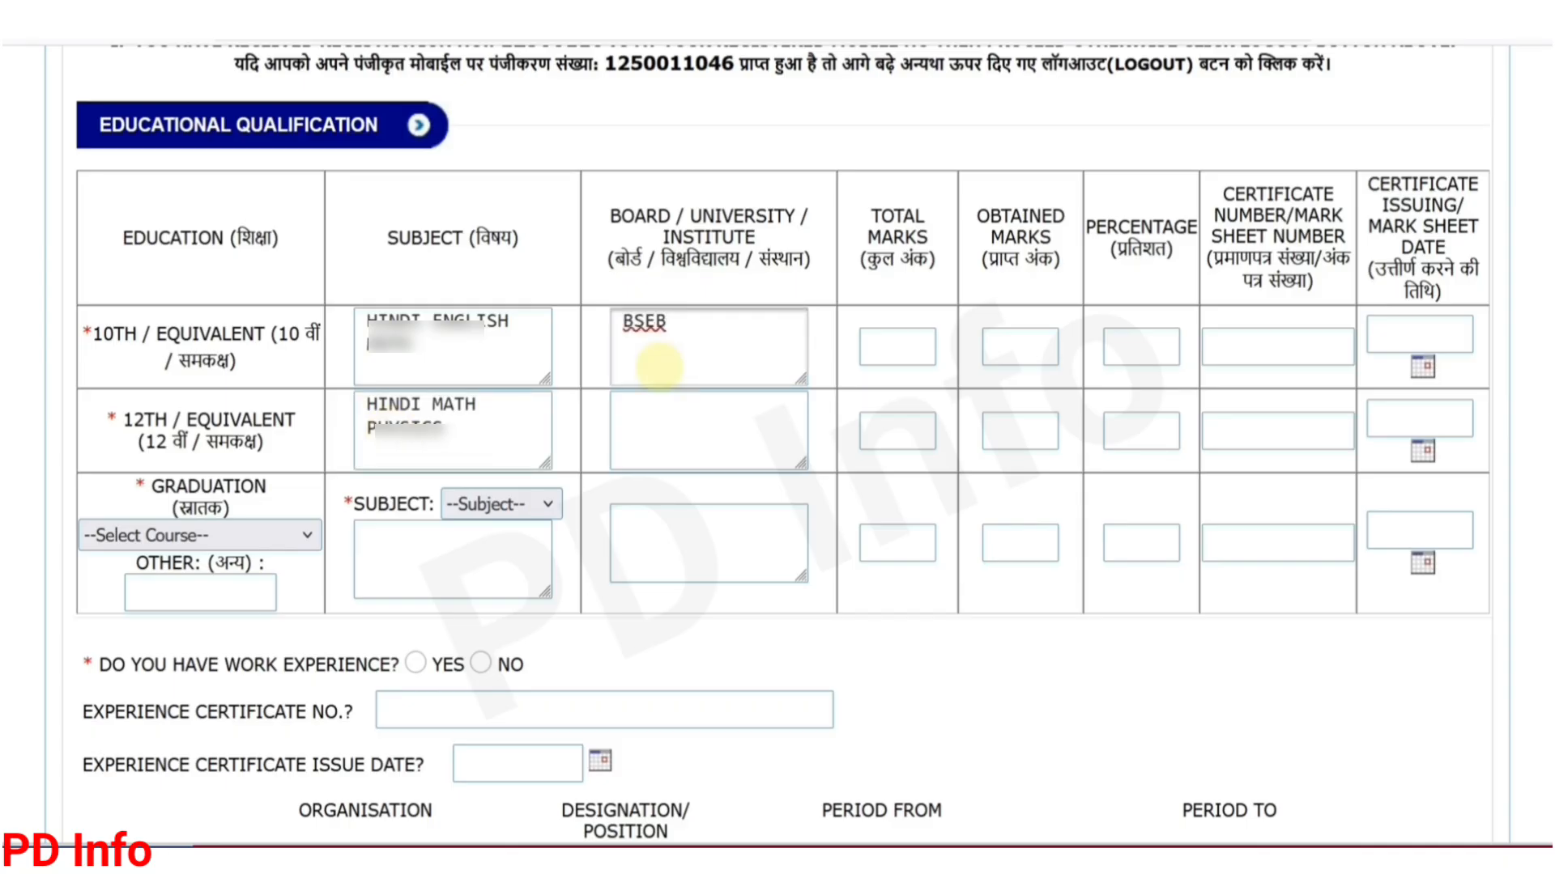
pyautogui.write('PATNA')
pyautogui.press('Tab')
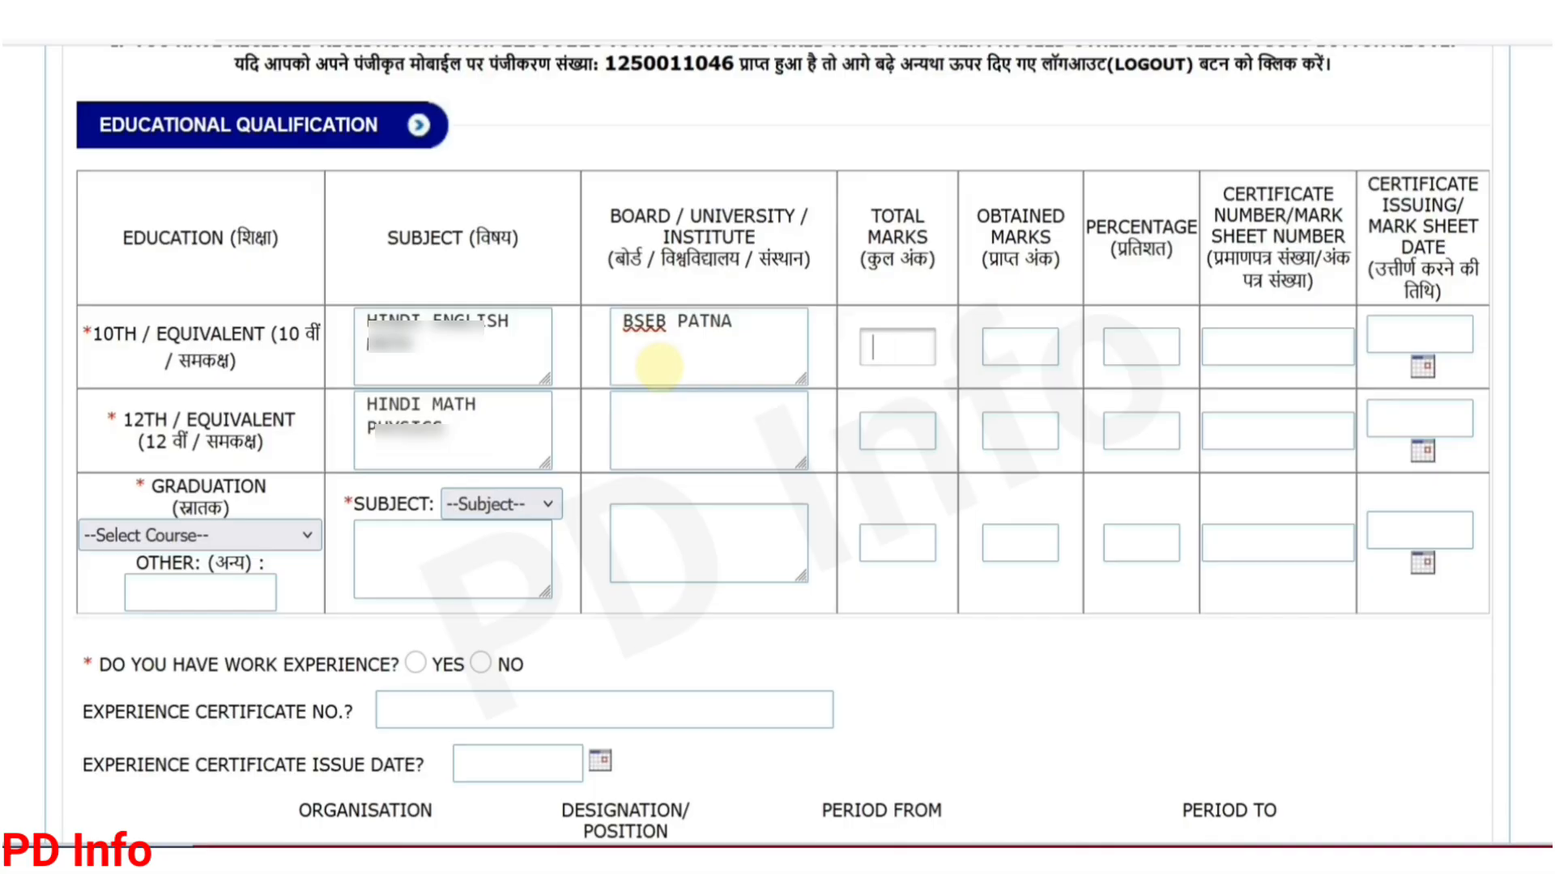
pyautogui.write('600')
pyautogui.press('Tab')
pyautogui.write('48')
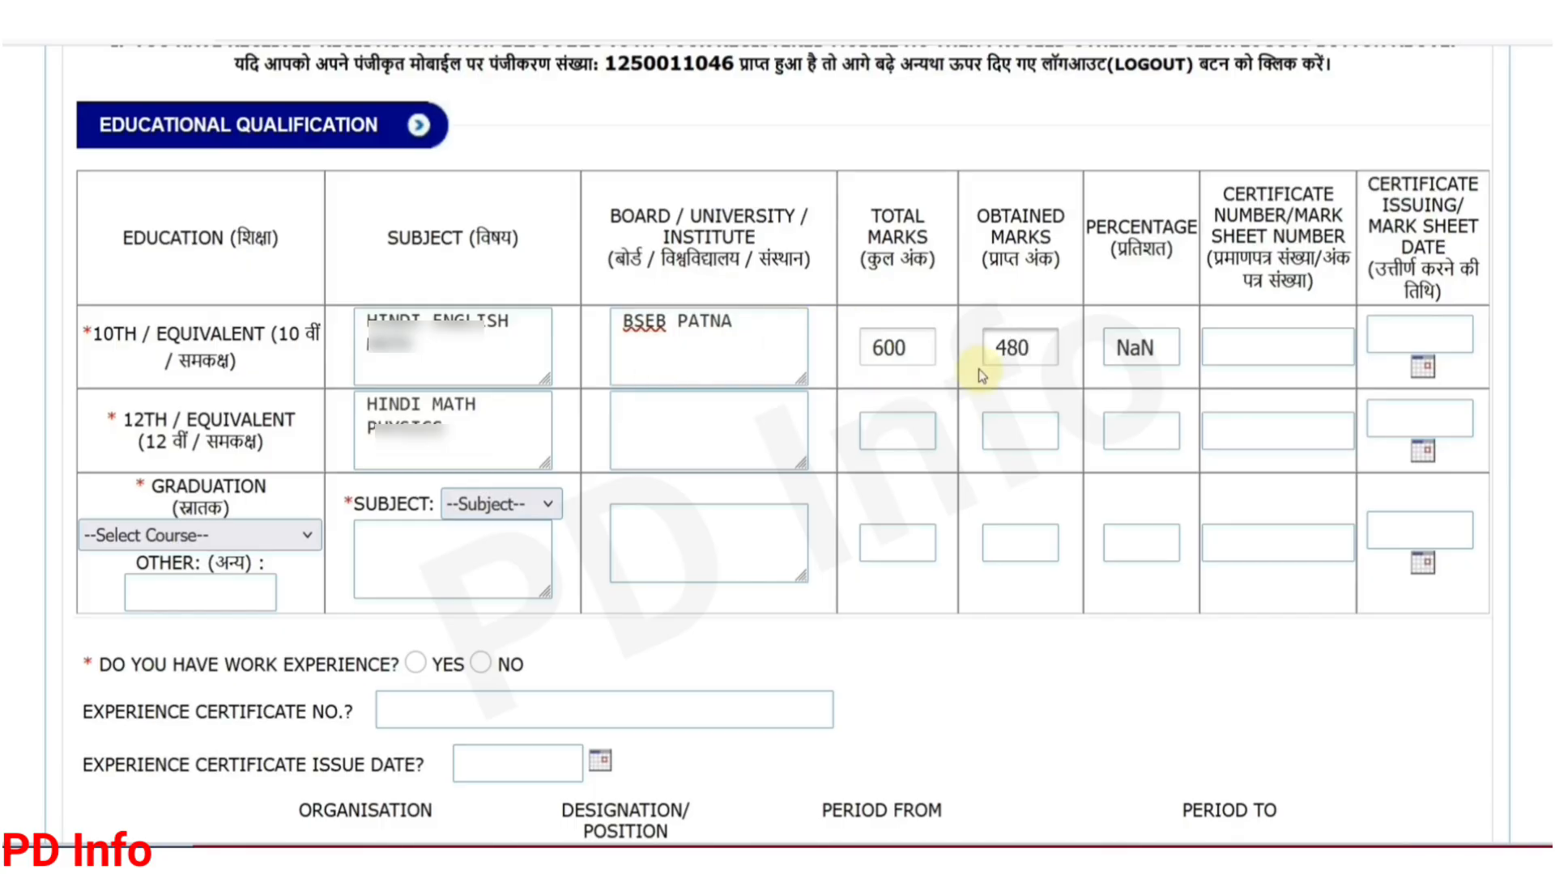
pyautogui.click(1161, 387)
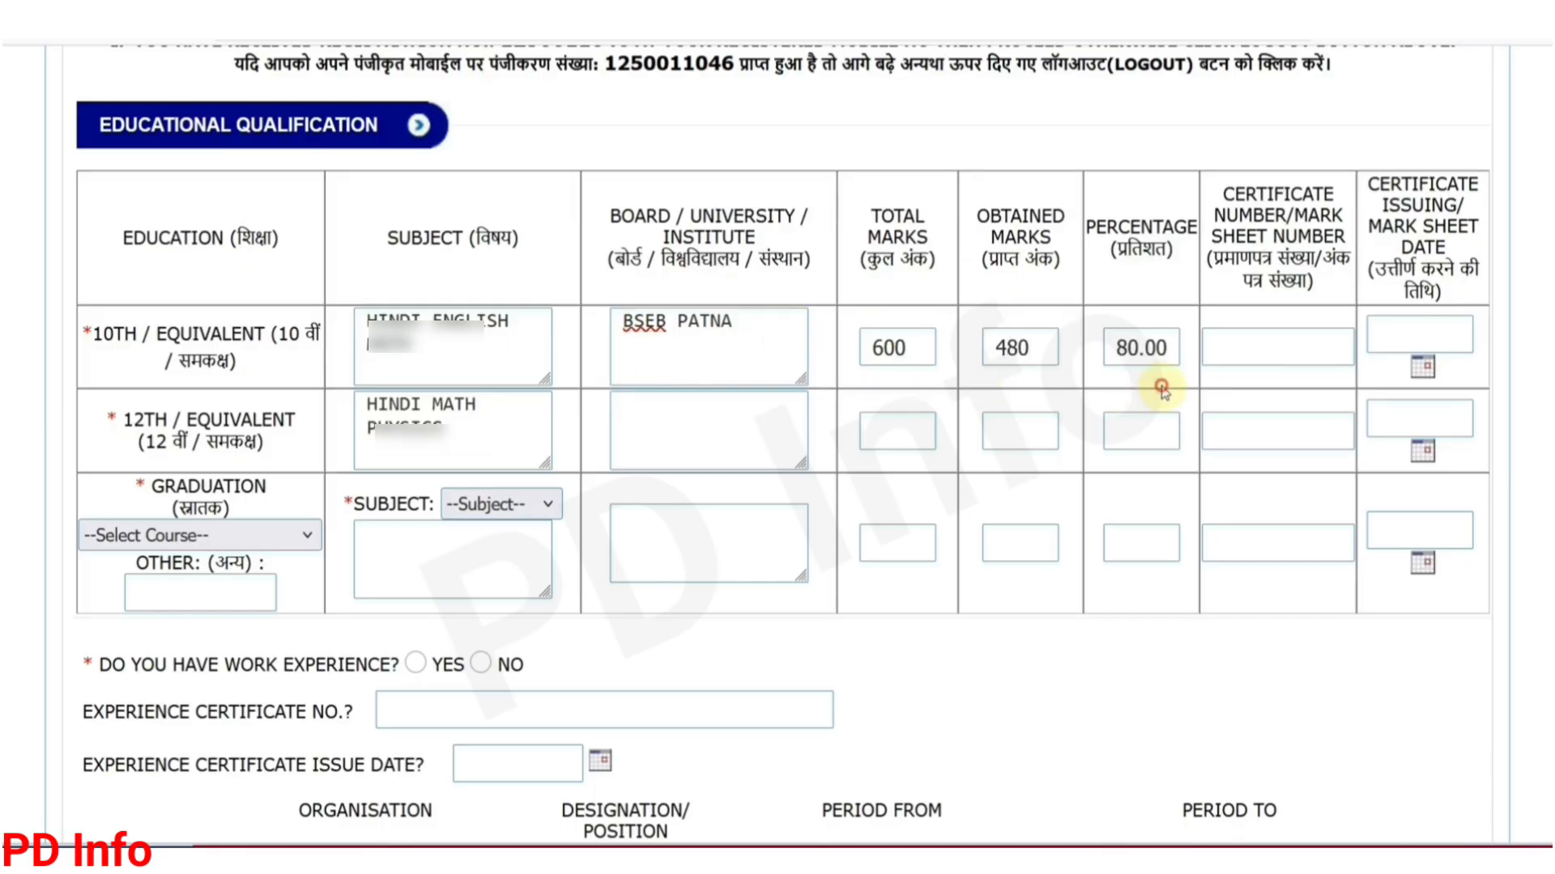
pyautogui.click(1262, 356)
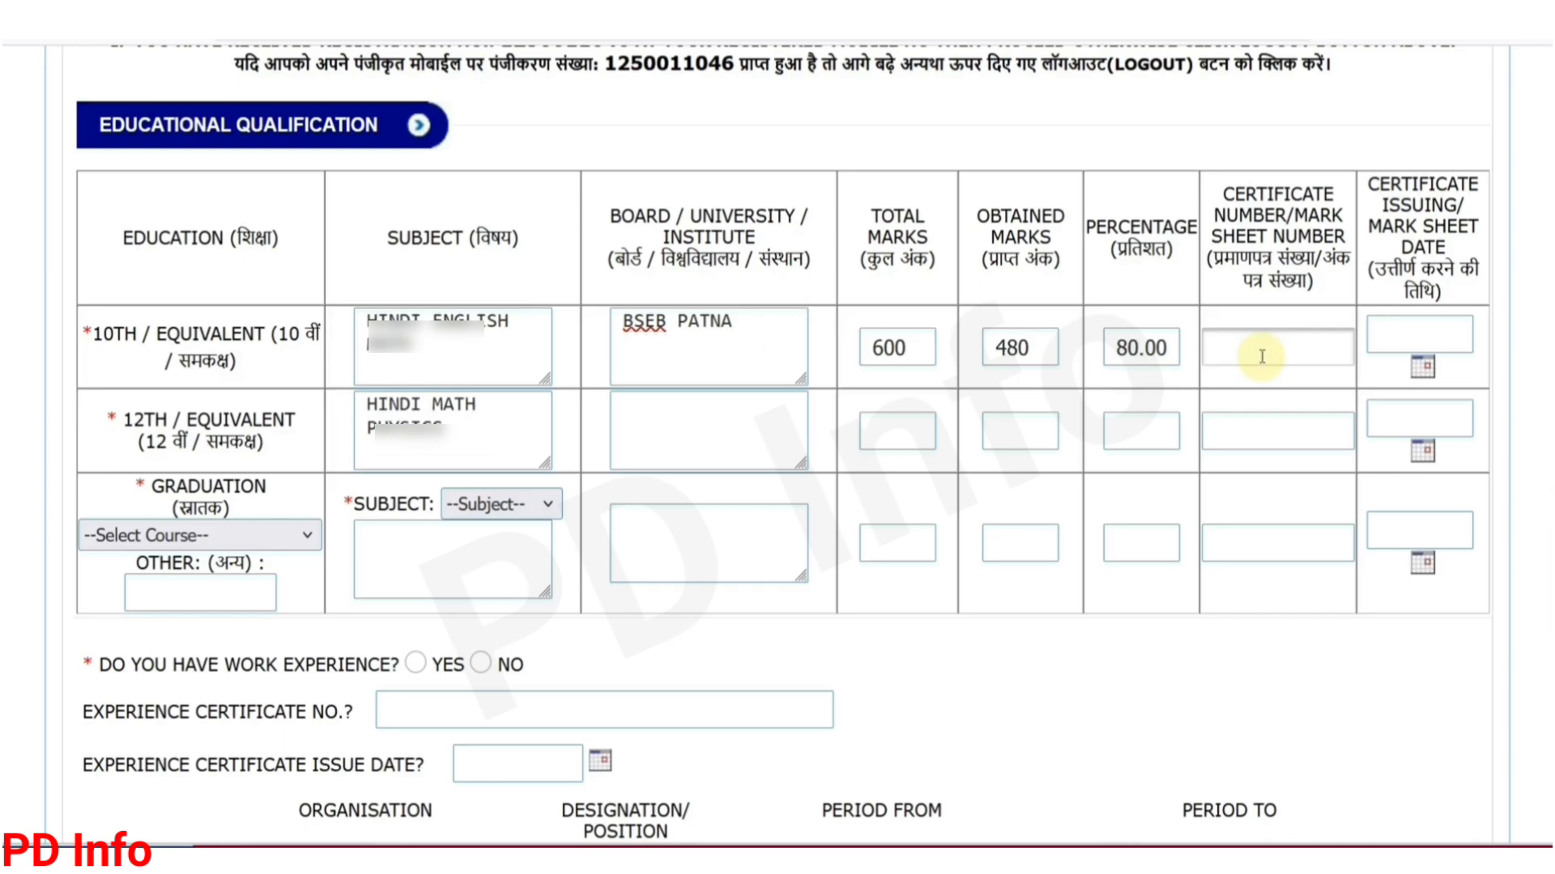
# Step: Pick 26 June 2015 in the 10th-row calendar as the certificate issuing date
pyautogui.click(1427, 367)
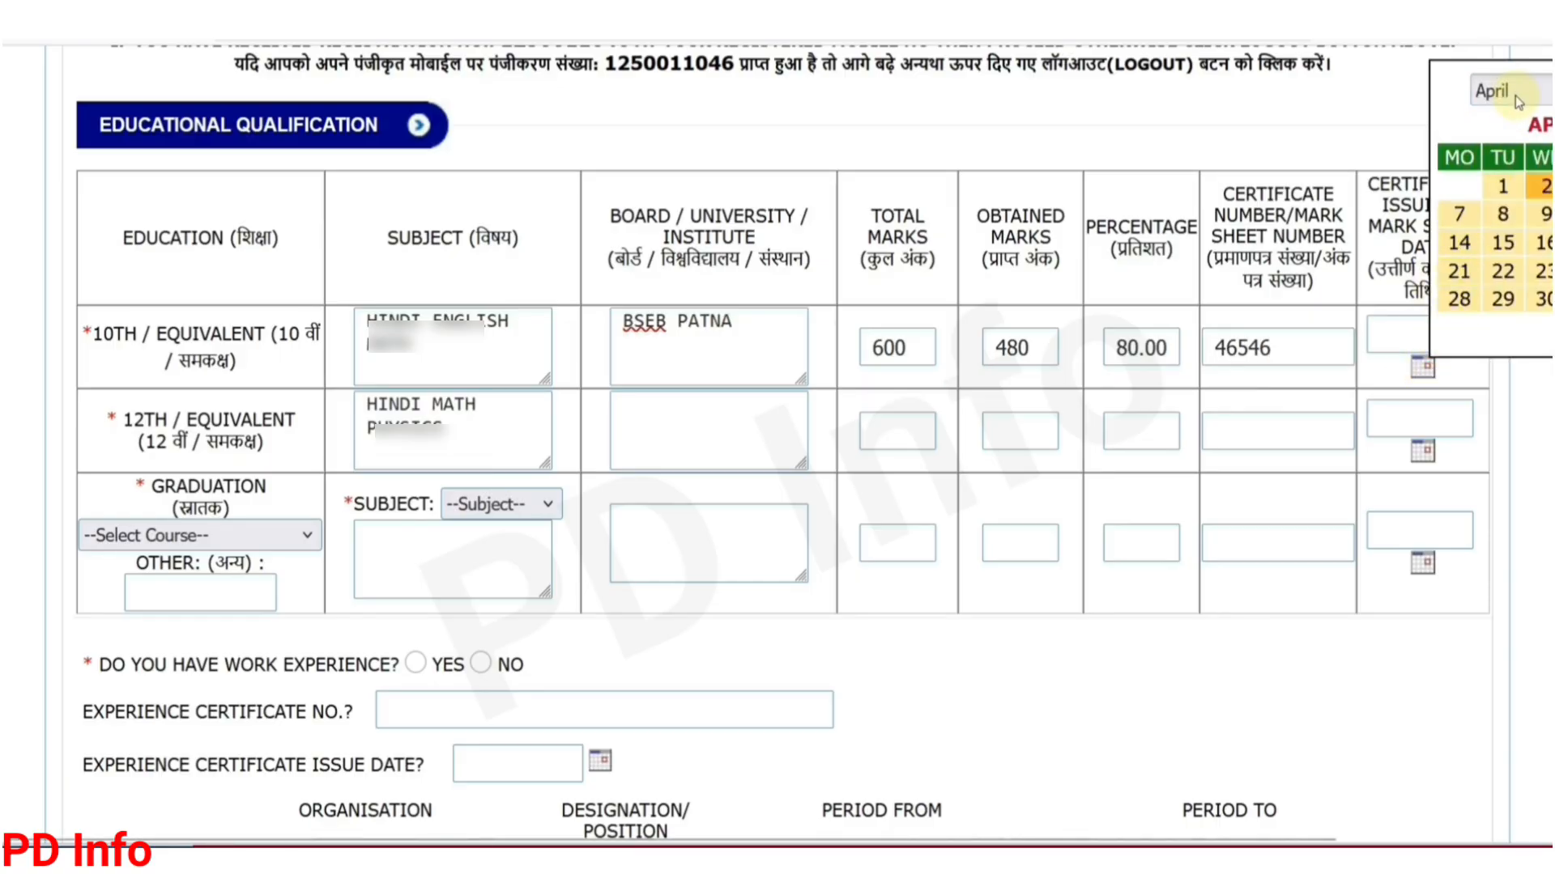
pyautogui.click(1517, 101)
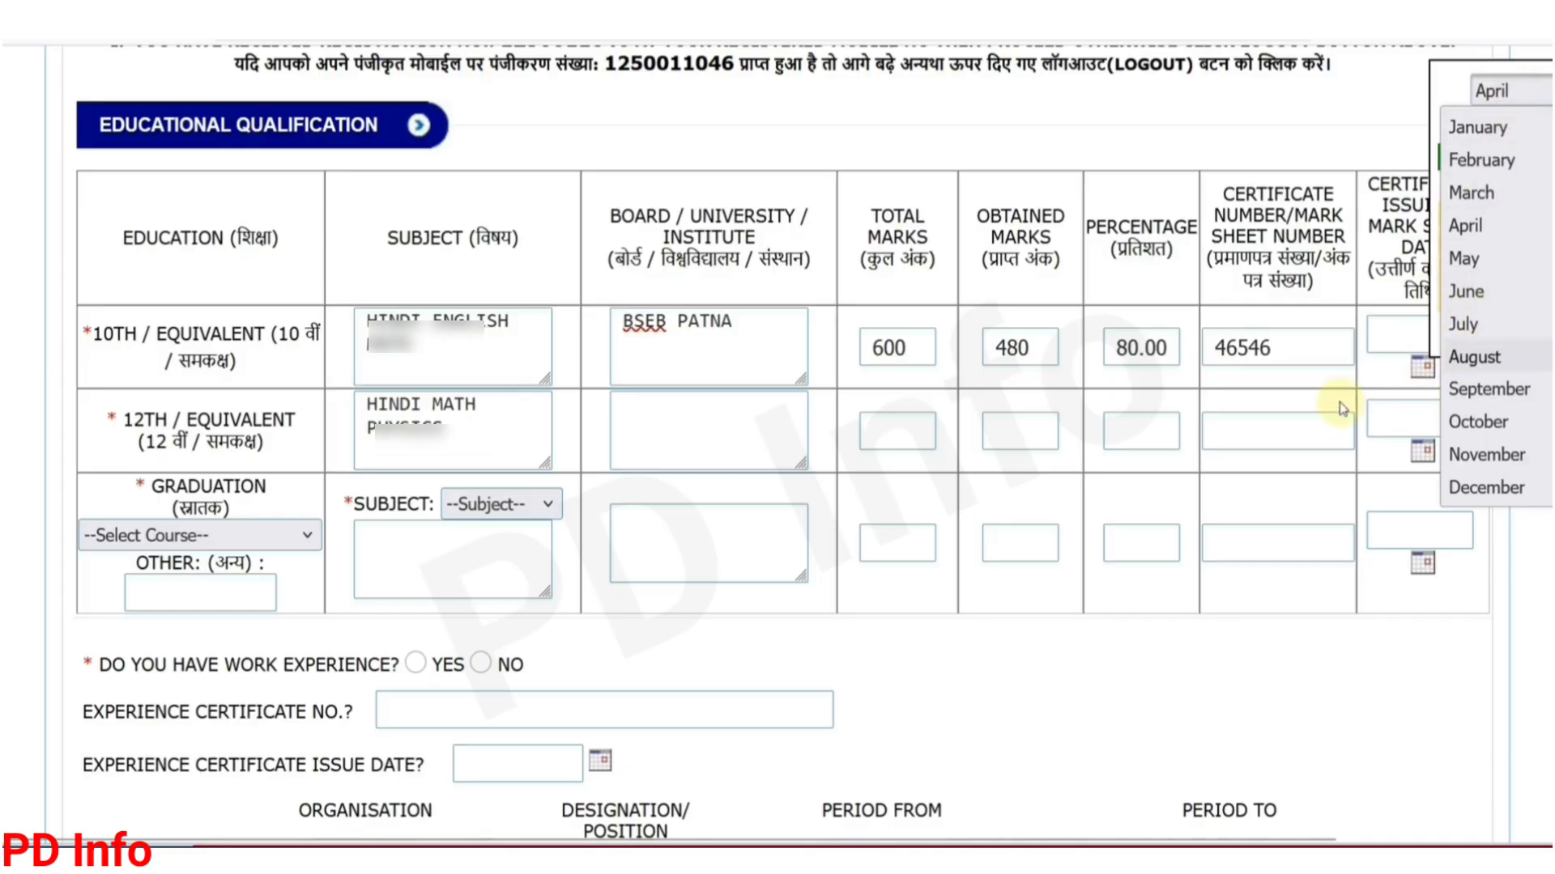
pyautogui.click(1423, 620)
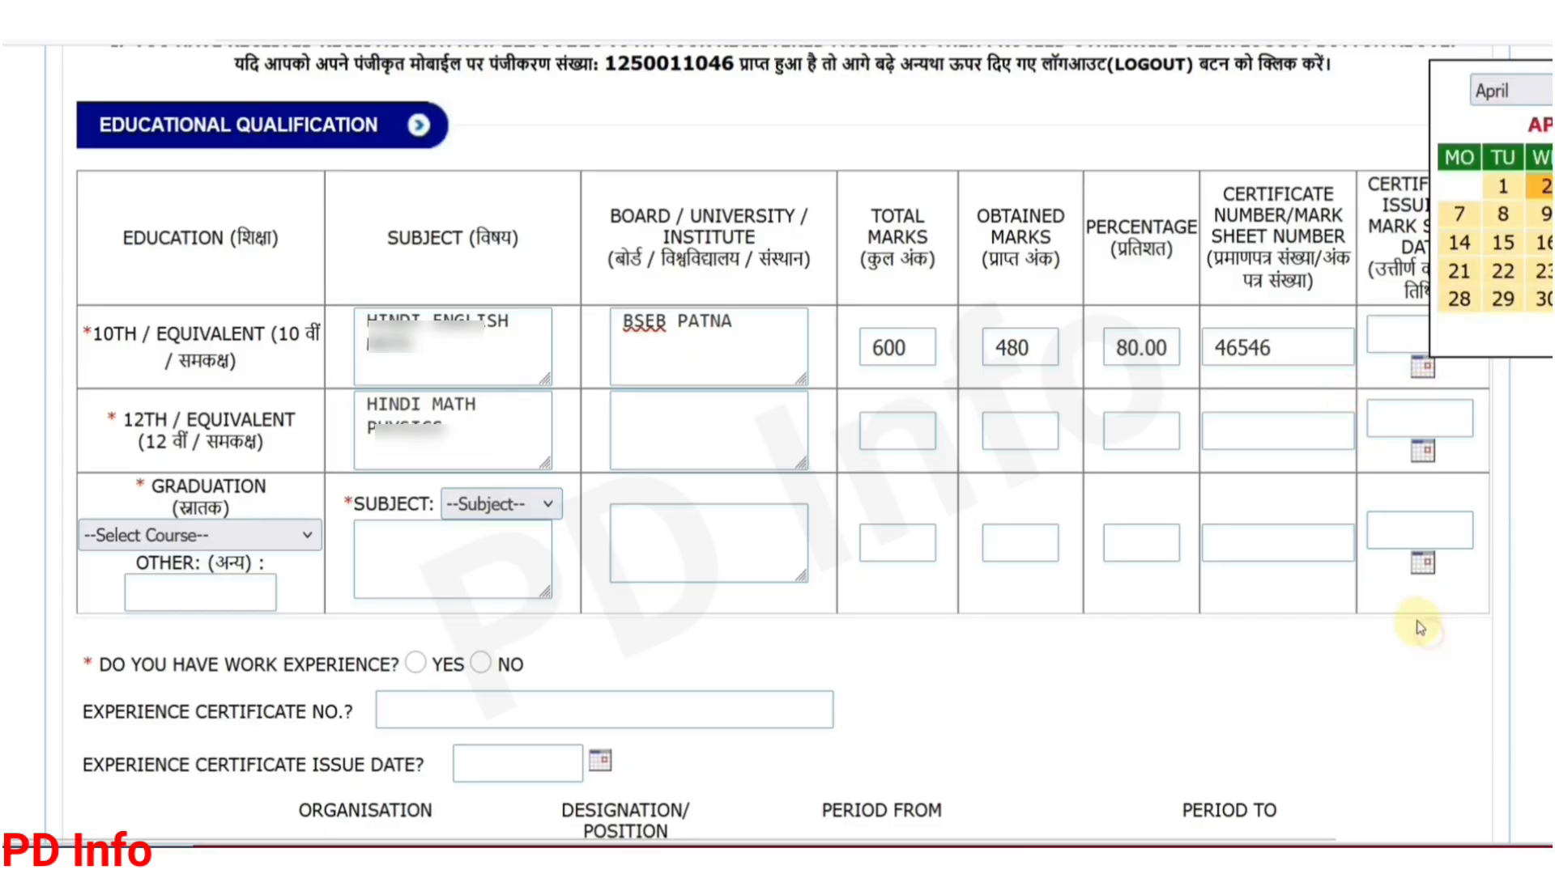
pyautogui.hotkey('ctrl', '-')
pyautogui.hotkey('ctrl', '-')
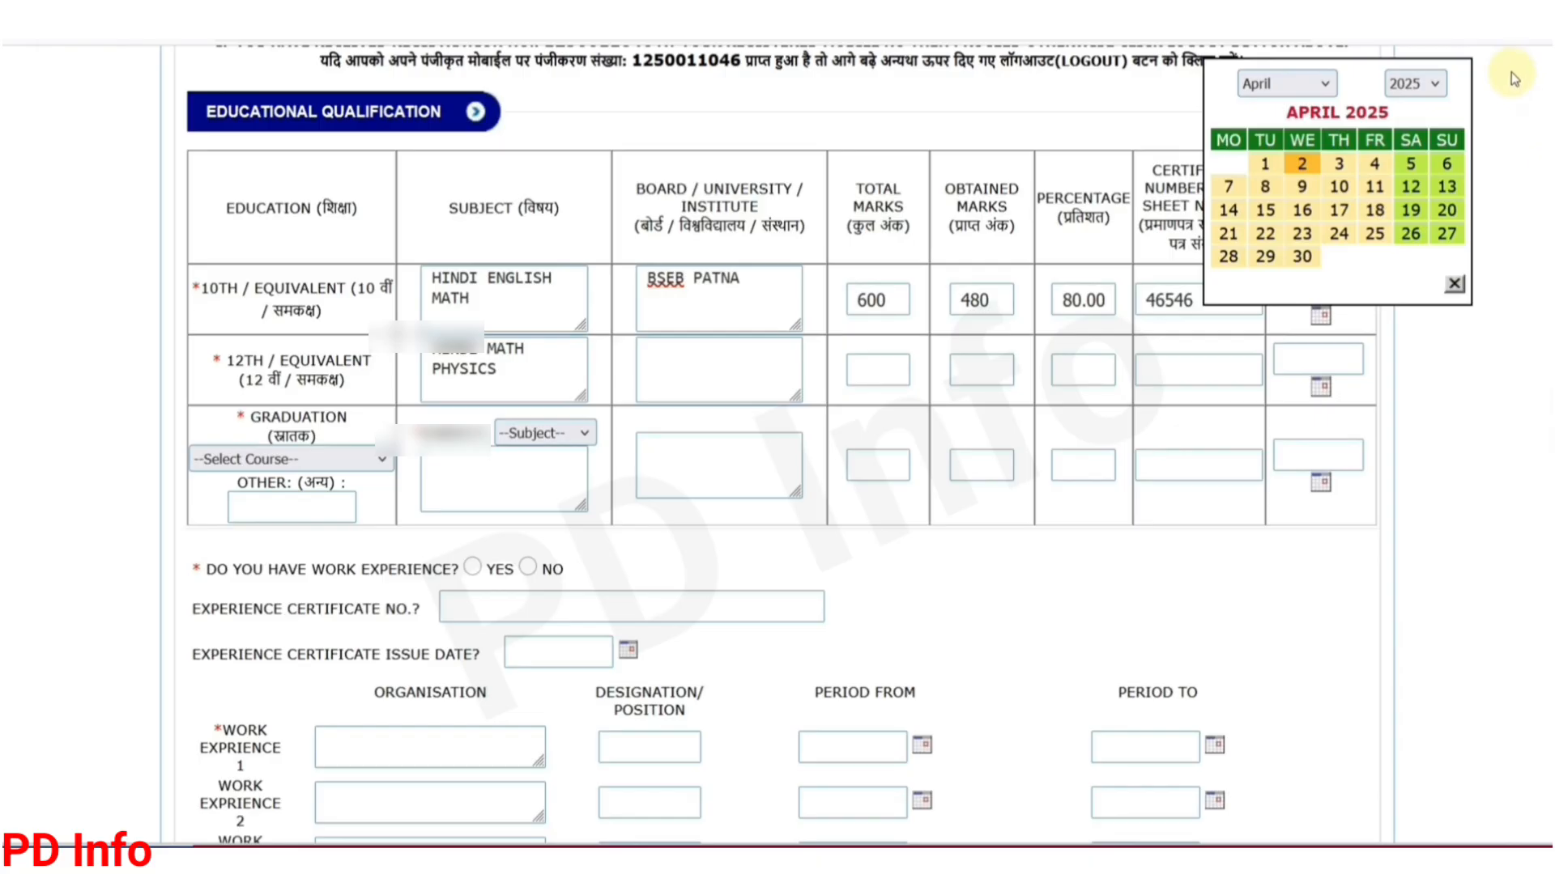
pyautogui.click(1433, 84)
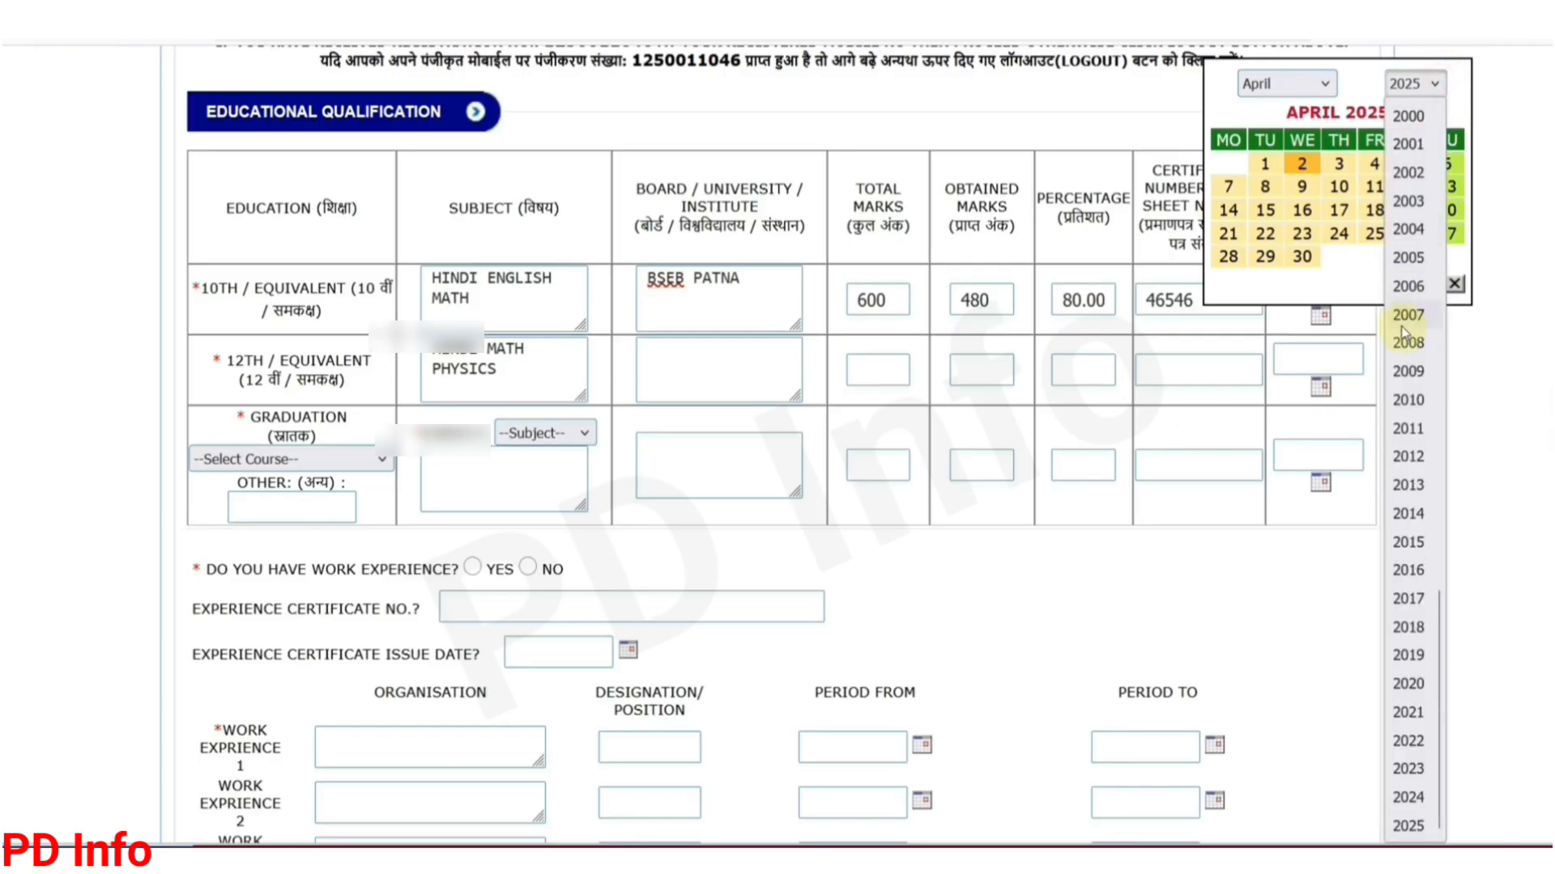
pyautogui.click(1410, 544)
pyautogui.click(1312, 82)
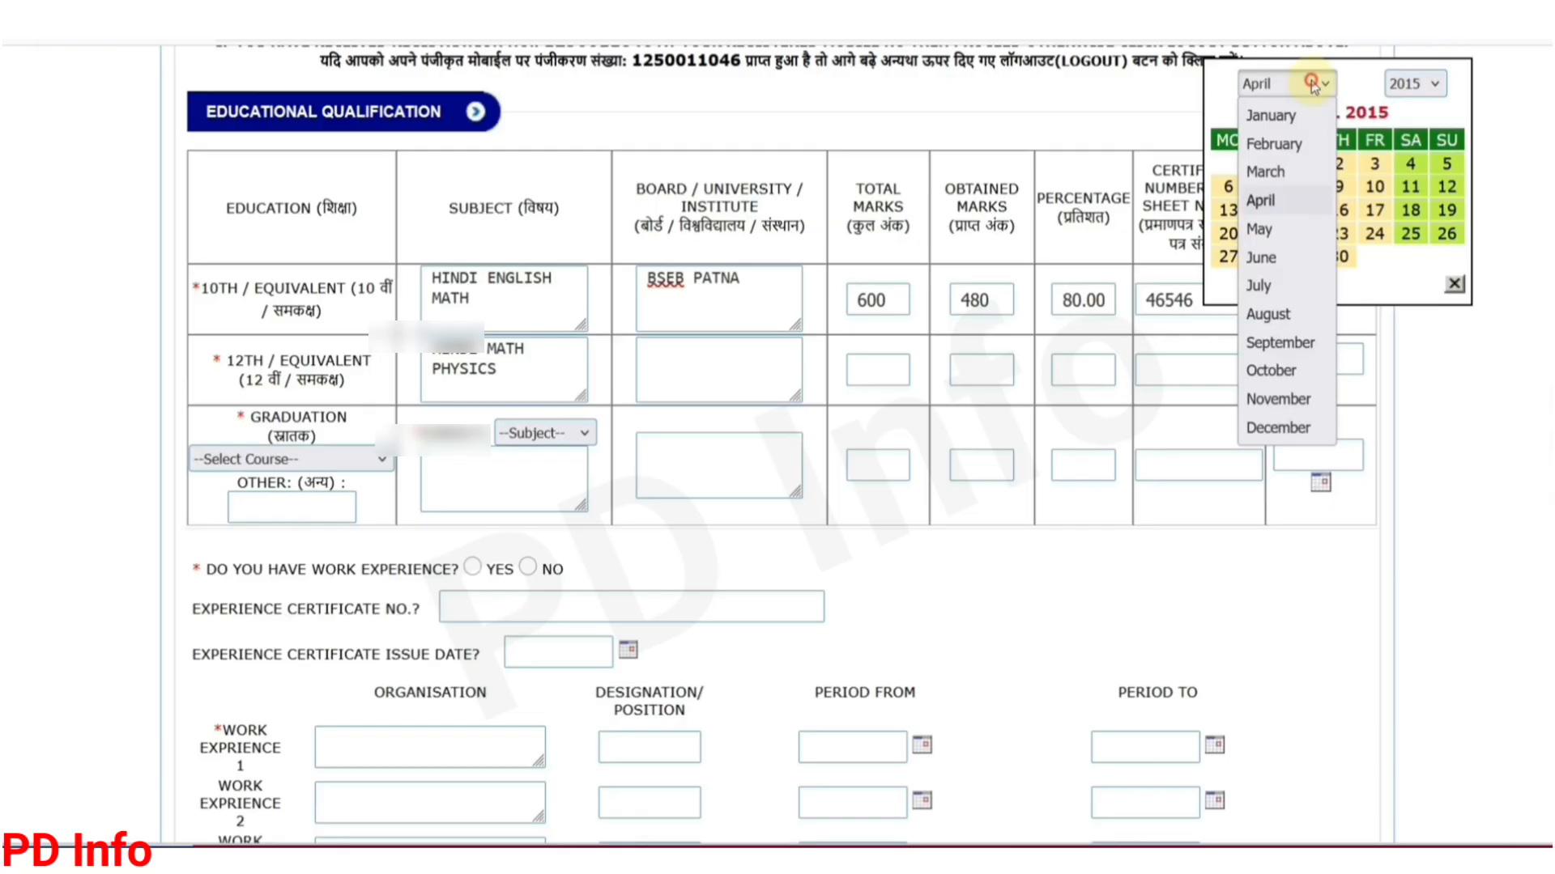
pyautogui.click(1288, 270)
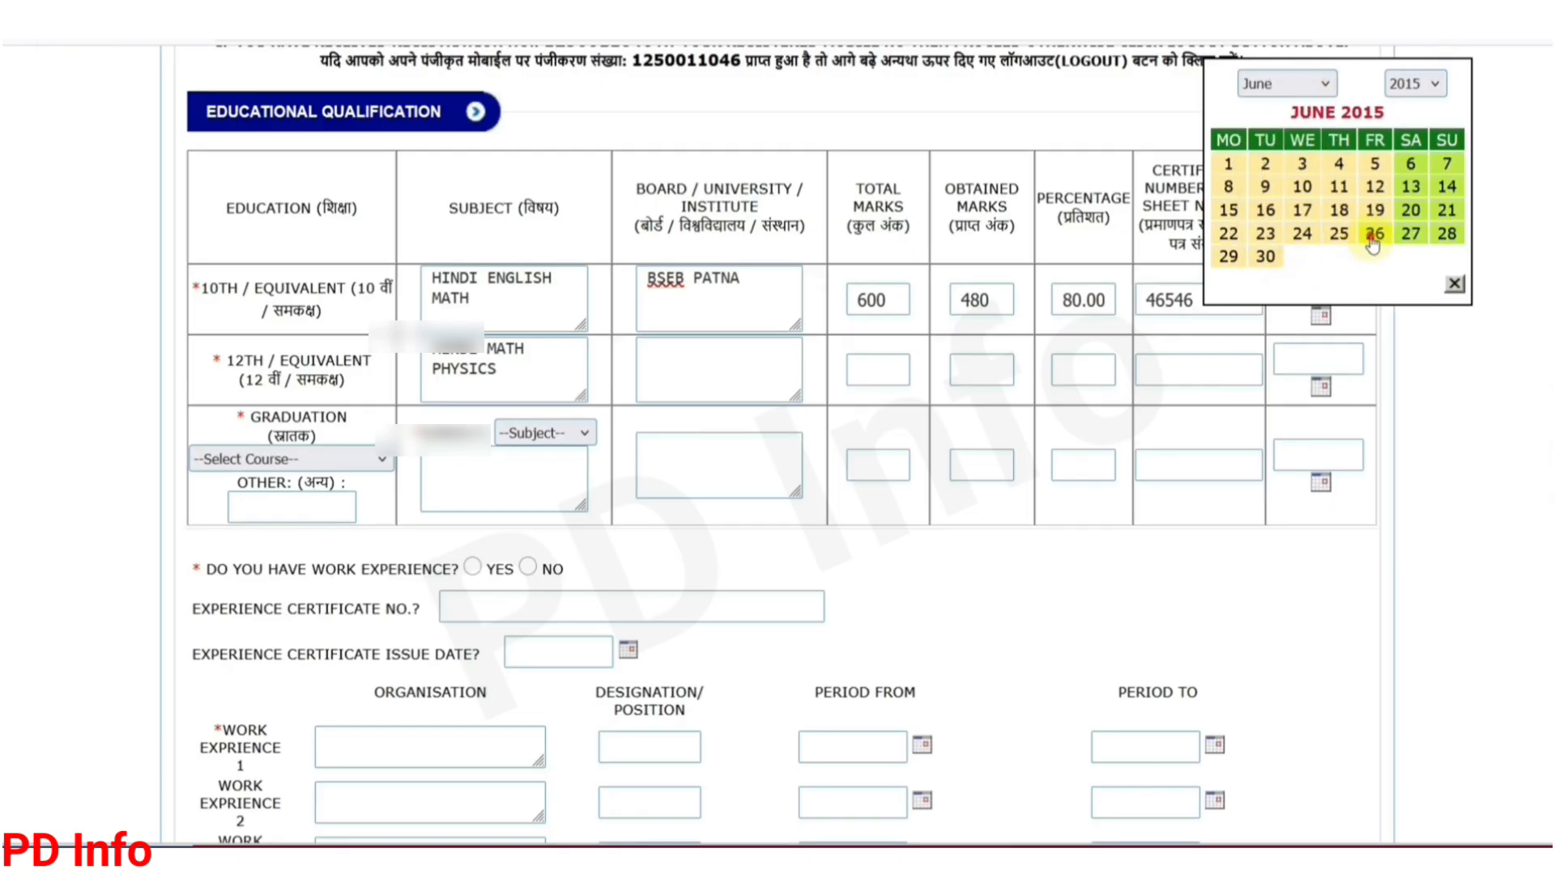
pyautogui.click(1372, 236)
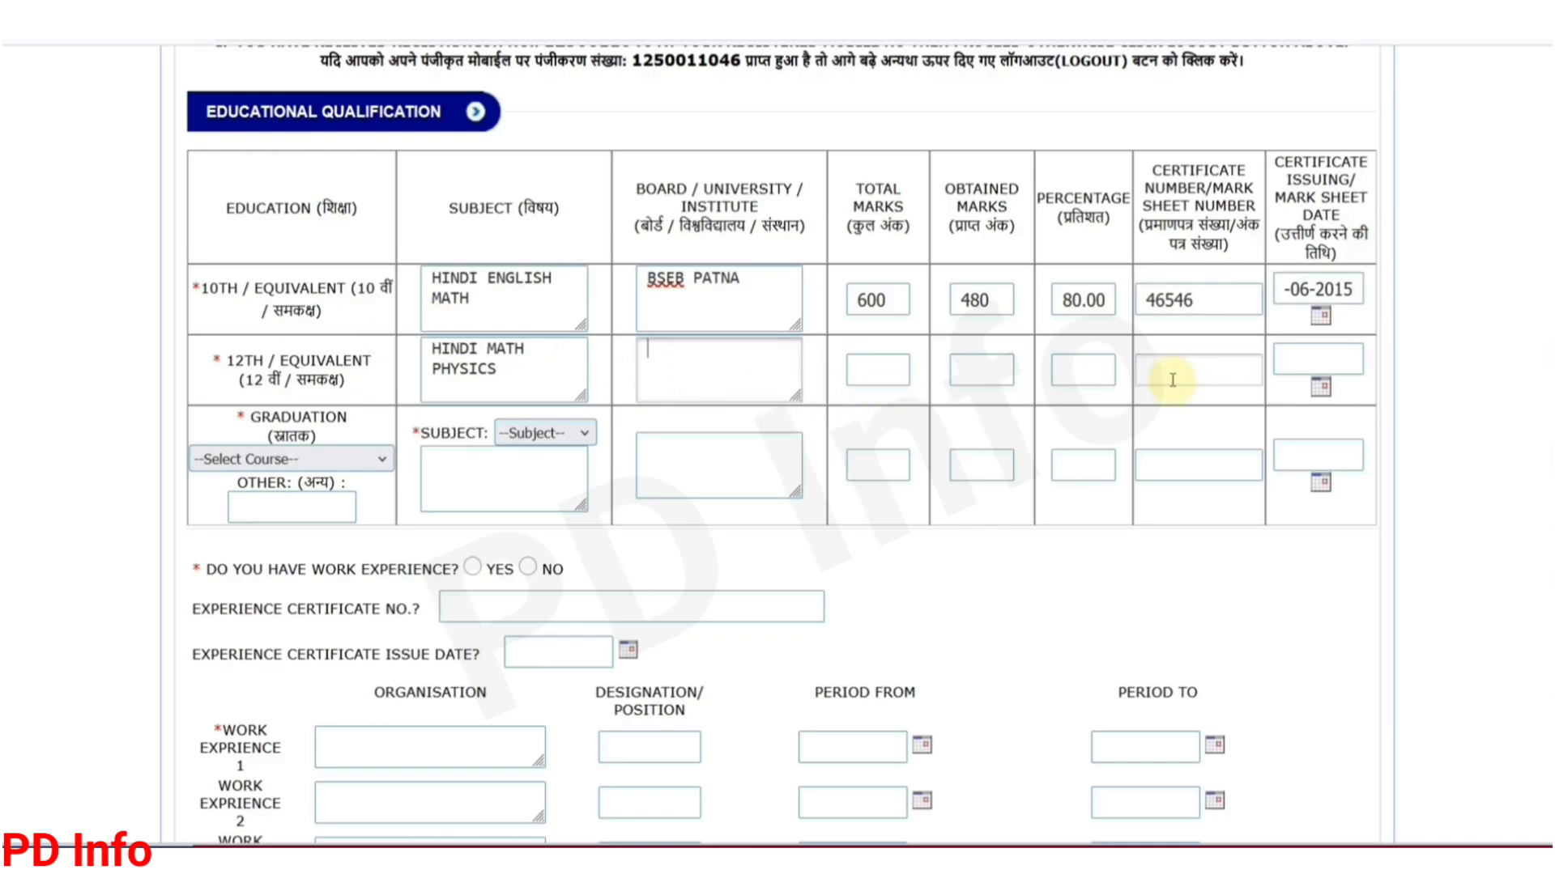
pyautogui.click(301, 468)
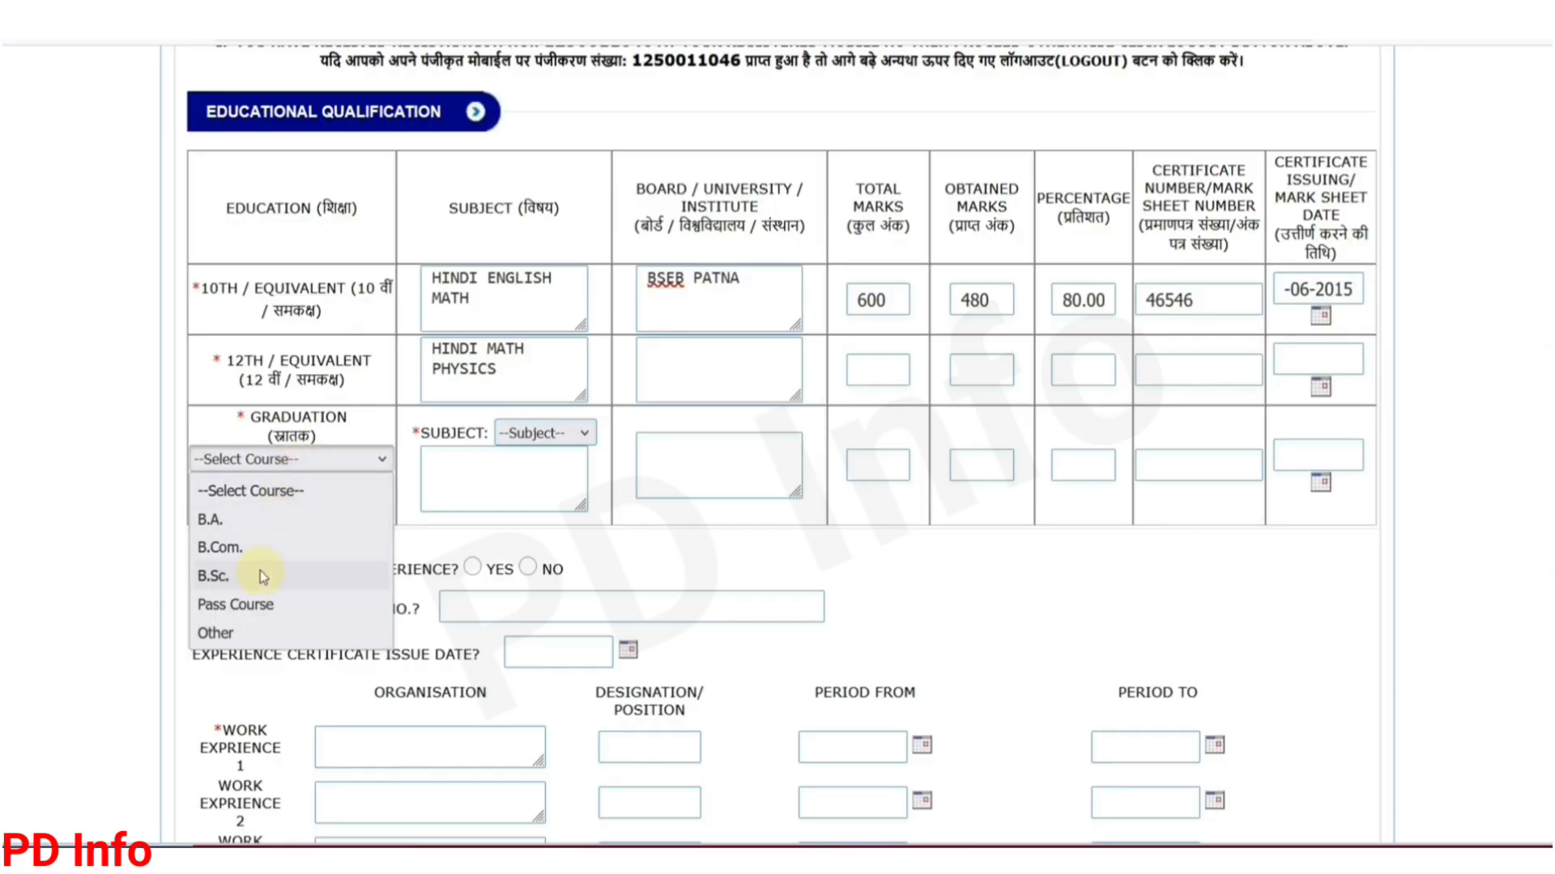
# Step: Choose Other as the graduation course and Mathematics as its subject
pyautogui.click(246, 635)
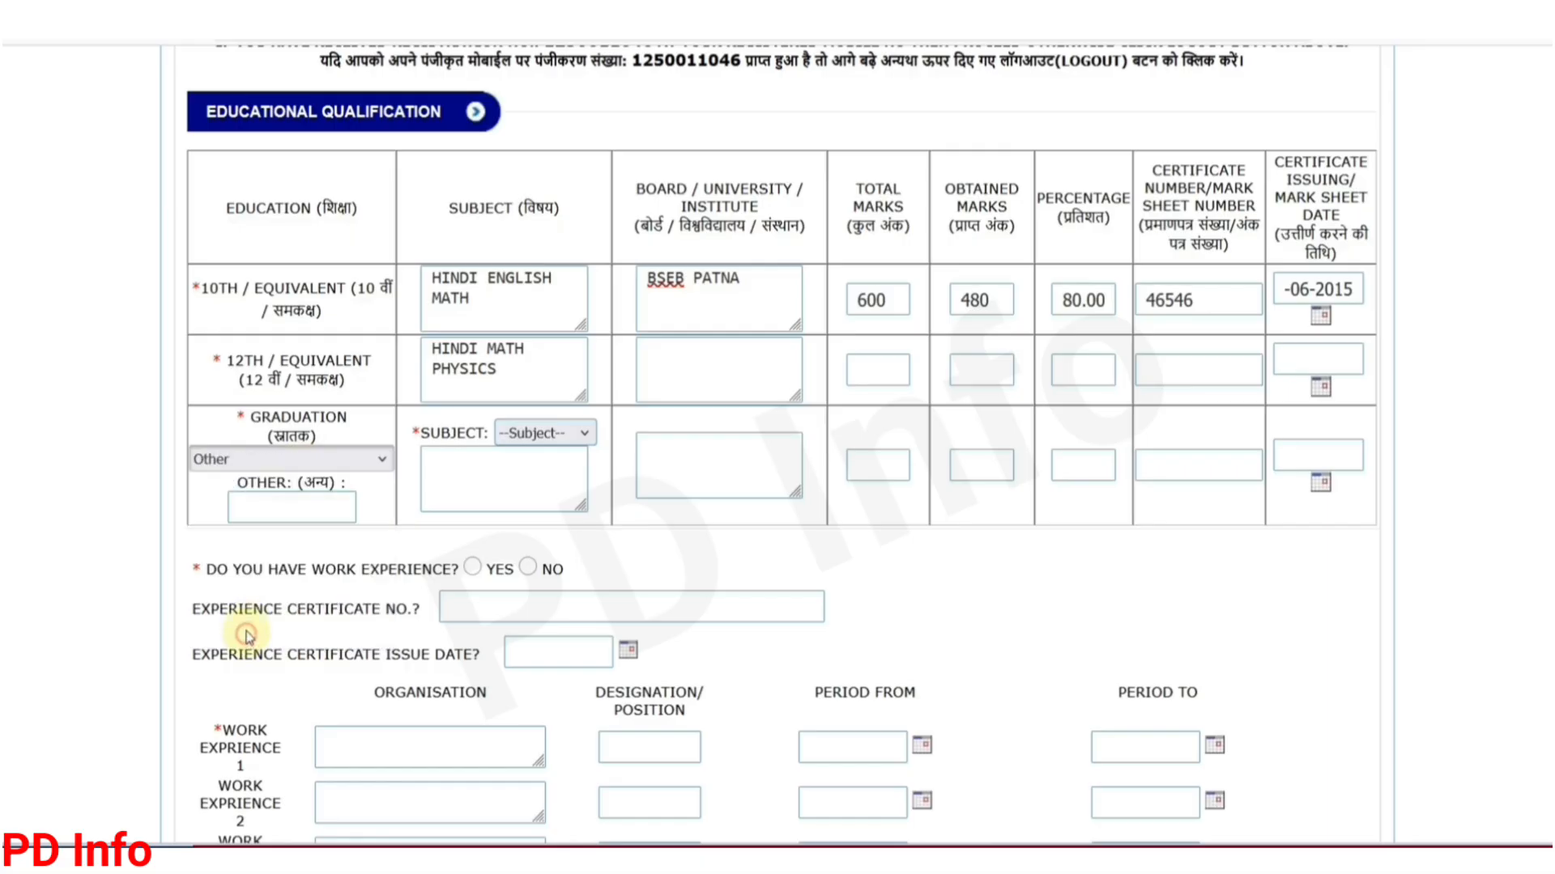
pyautogui.click(278, 511)
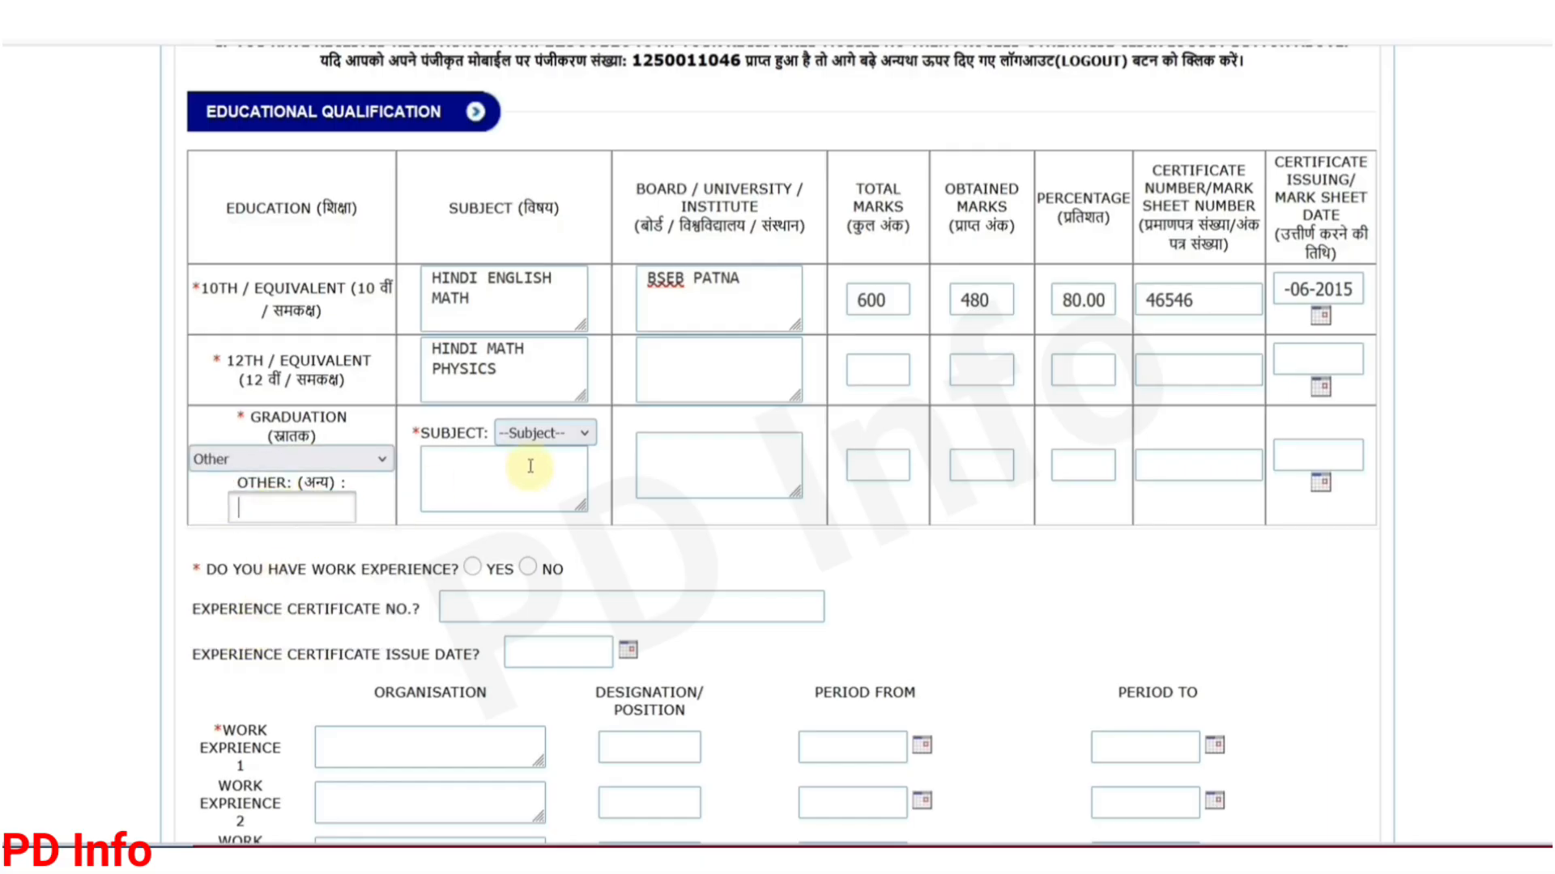
pyautogui.click(539, 448)
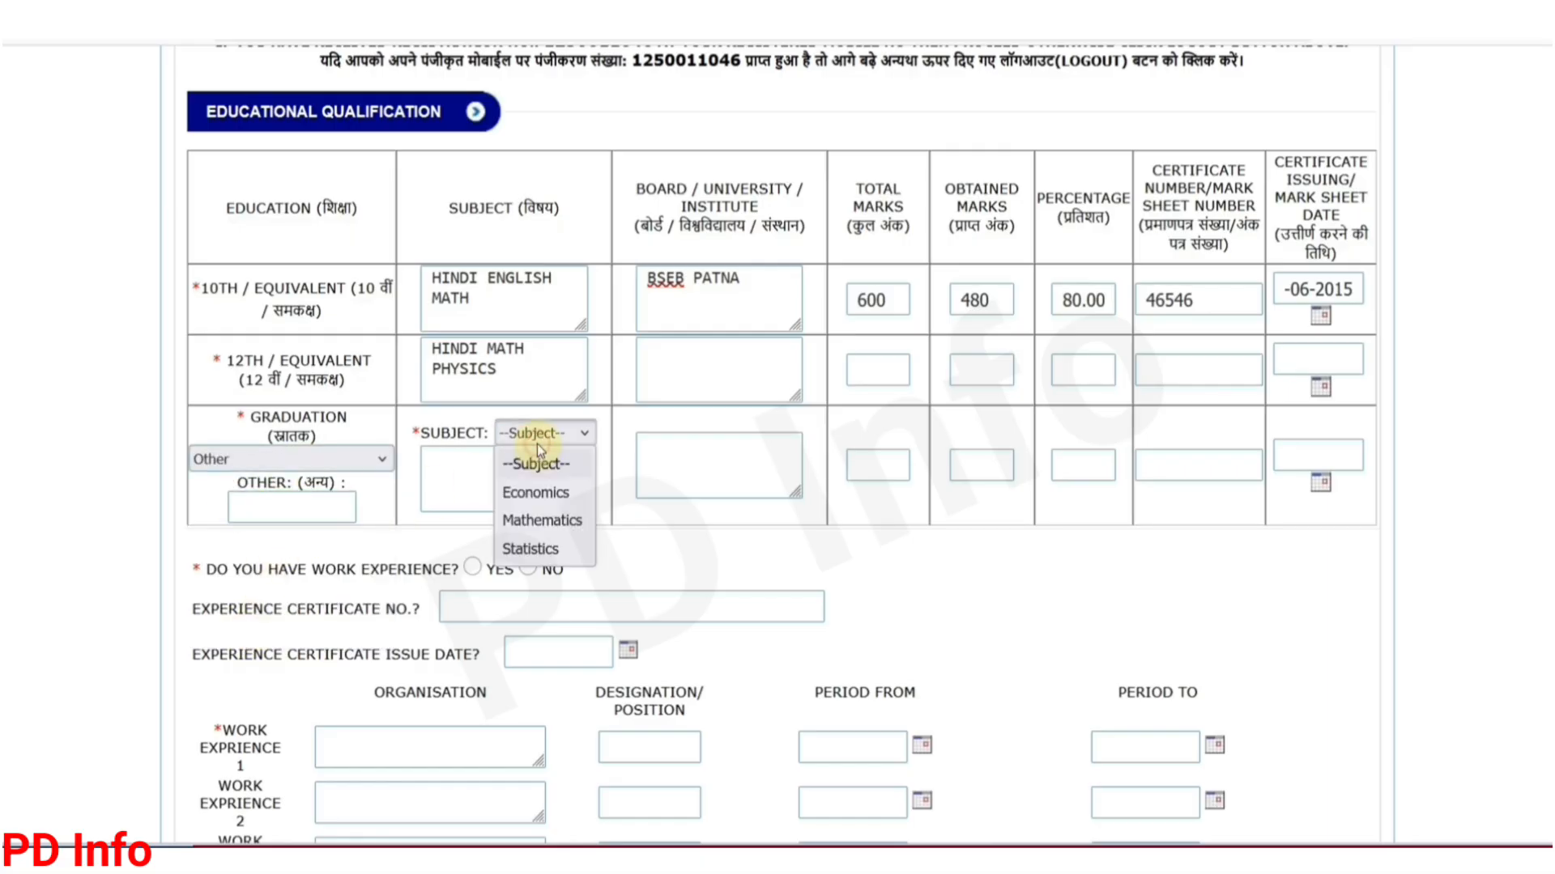
pyautogui.click(541, 521)
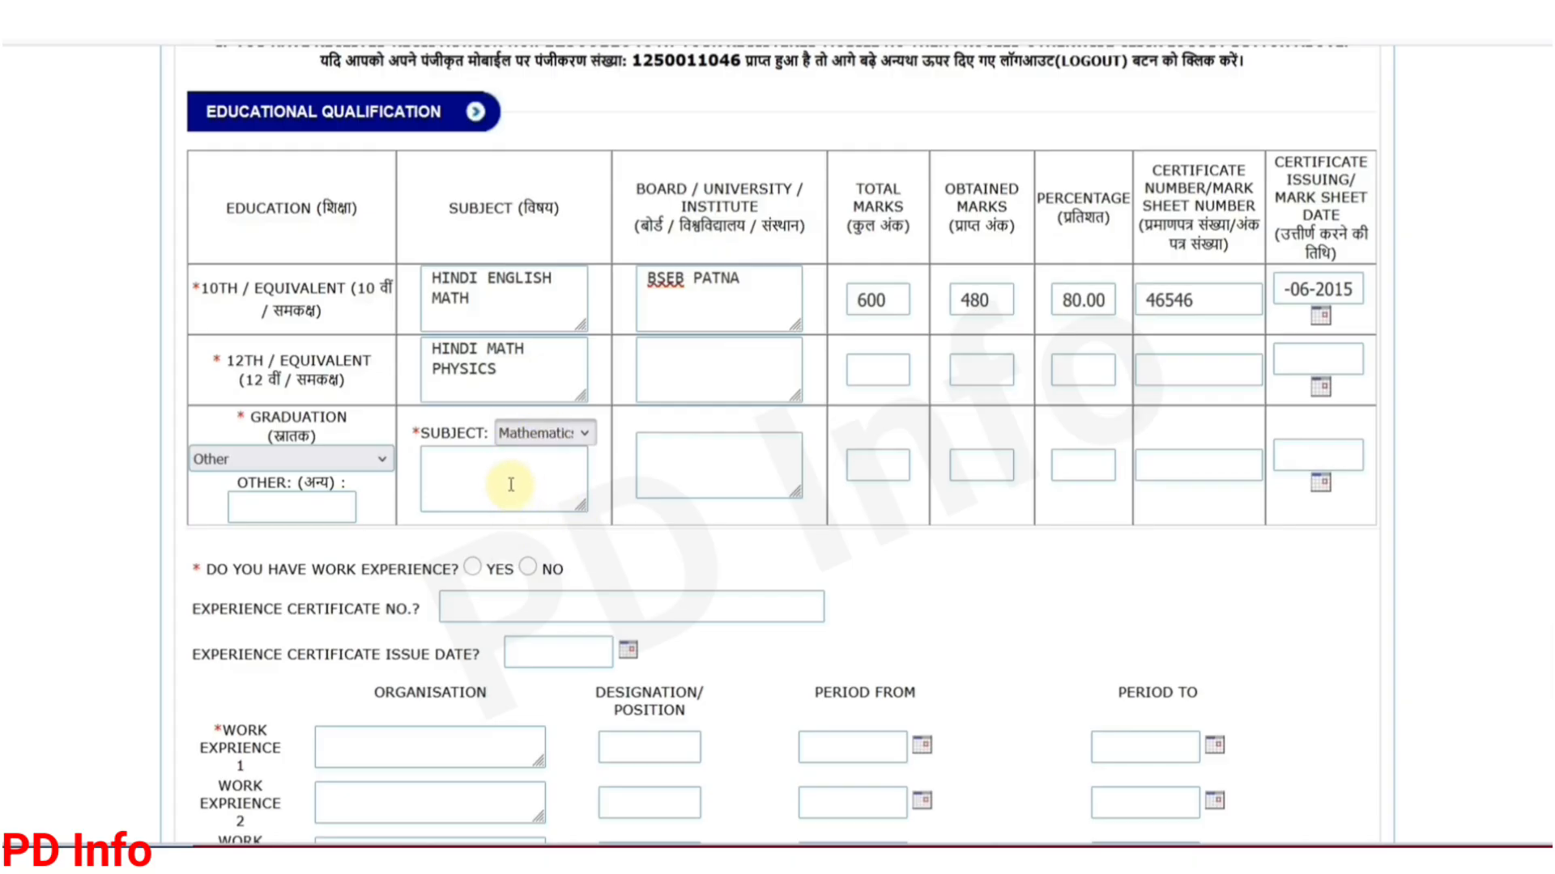
pyautogui.click(679, 462)
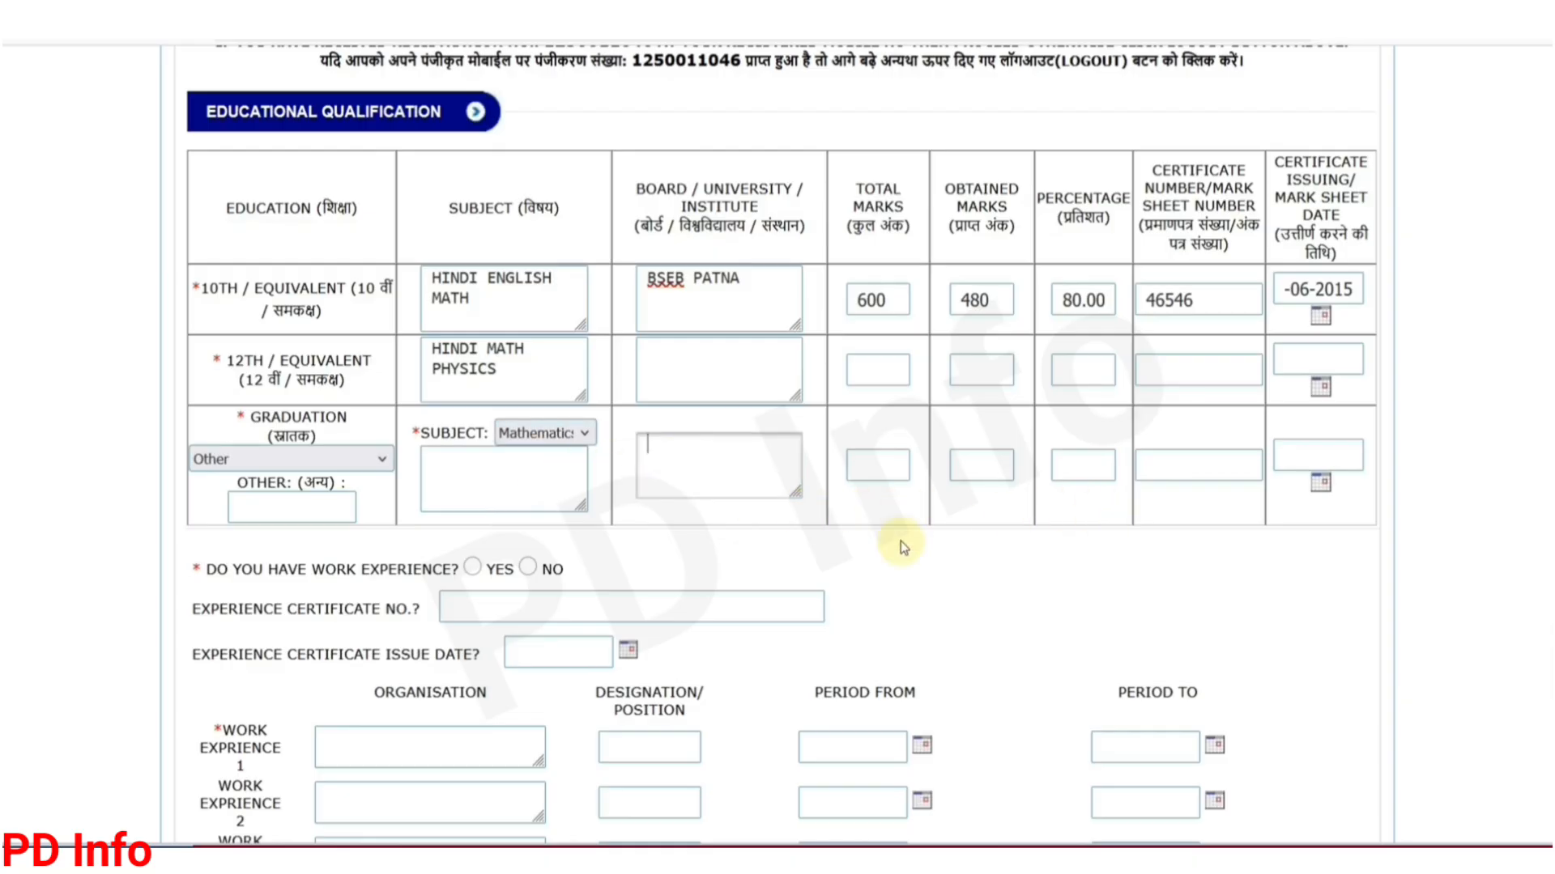
pyautogui.scroll(-3, 809, 557)
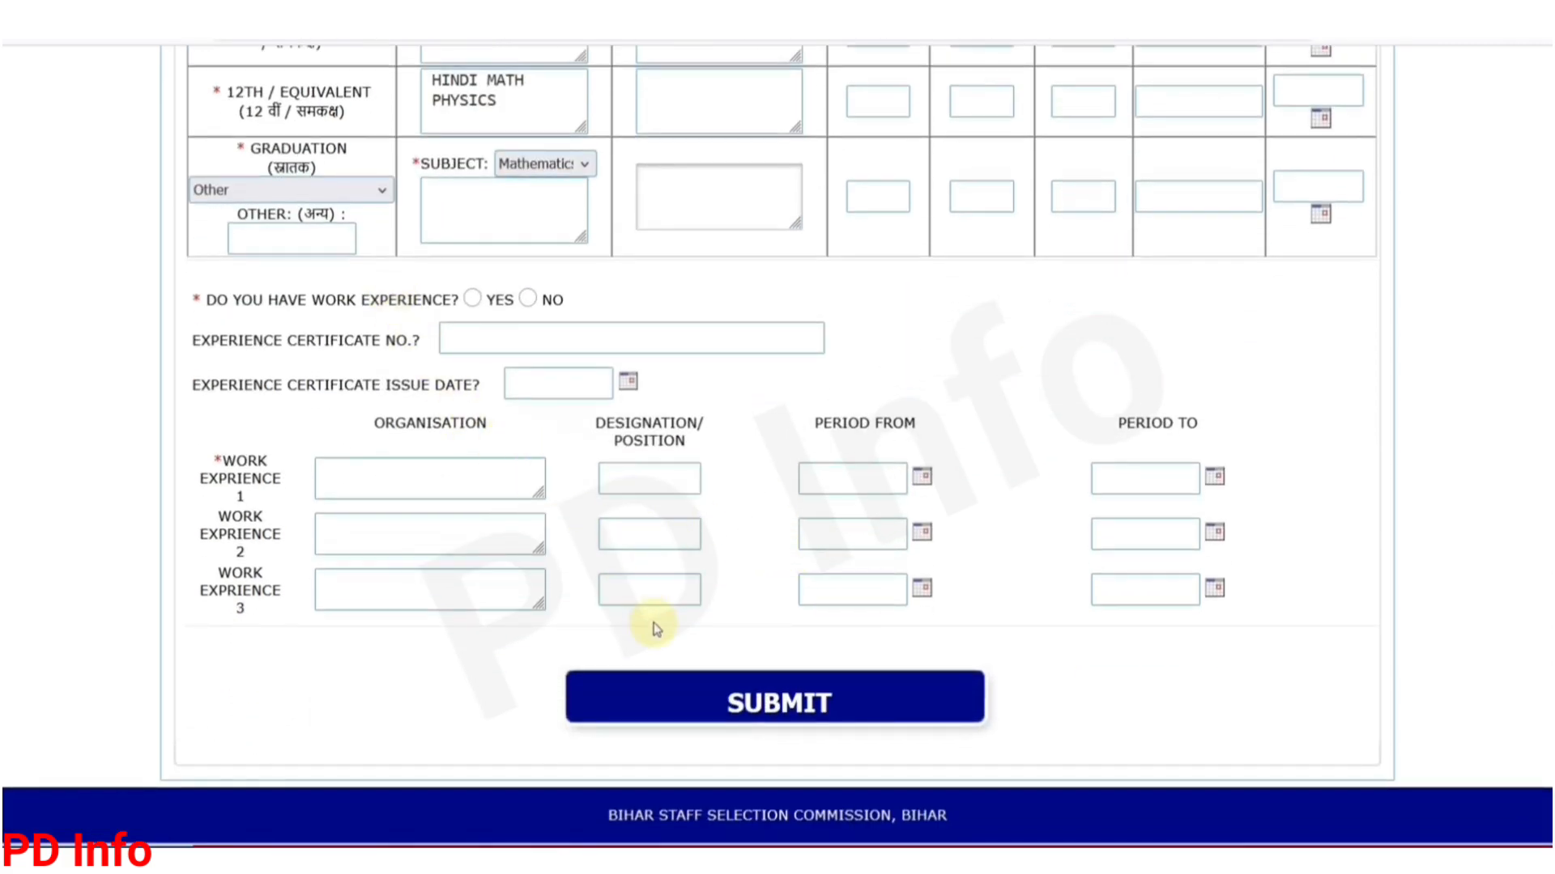
# Step: Answer No to work experience and submit the education details to reach Step 4
pyautogui.click(474, 301)
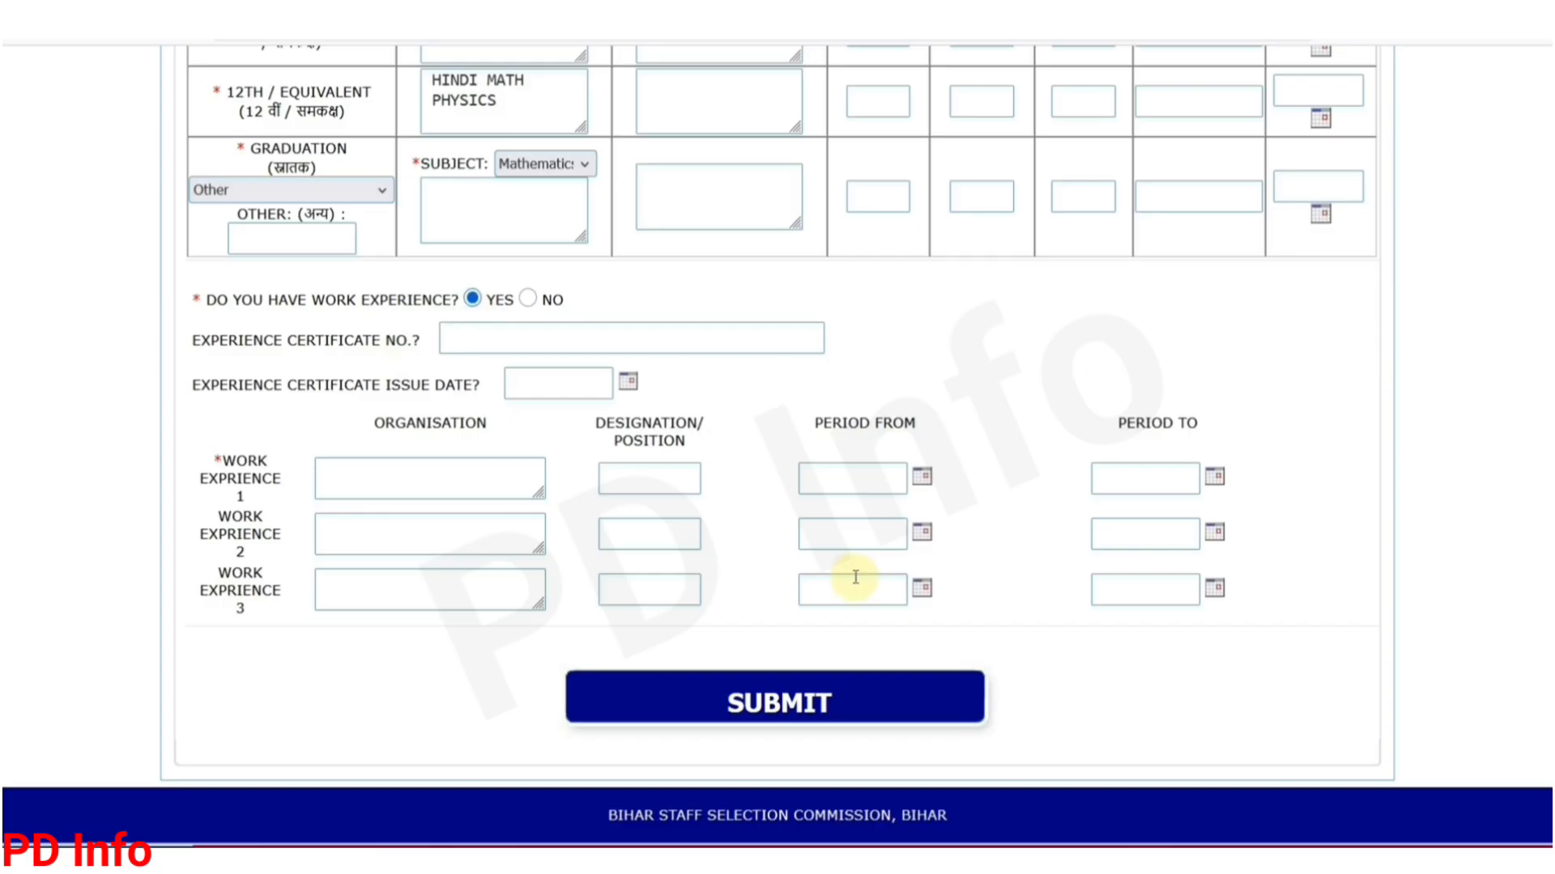
pyautogui.click(529, 300)
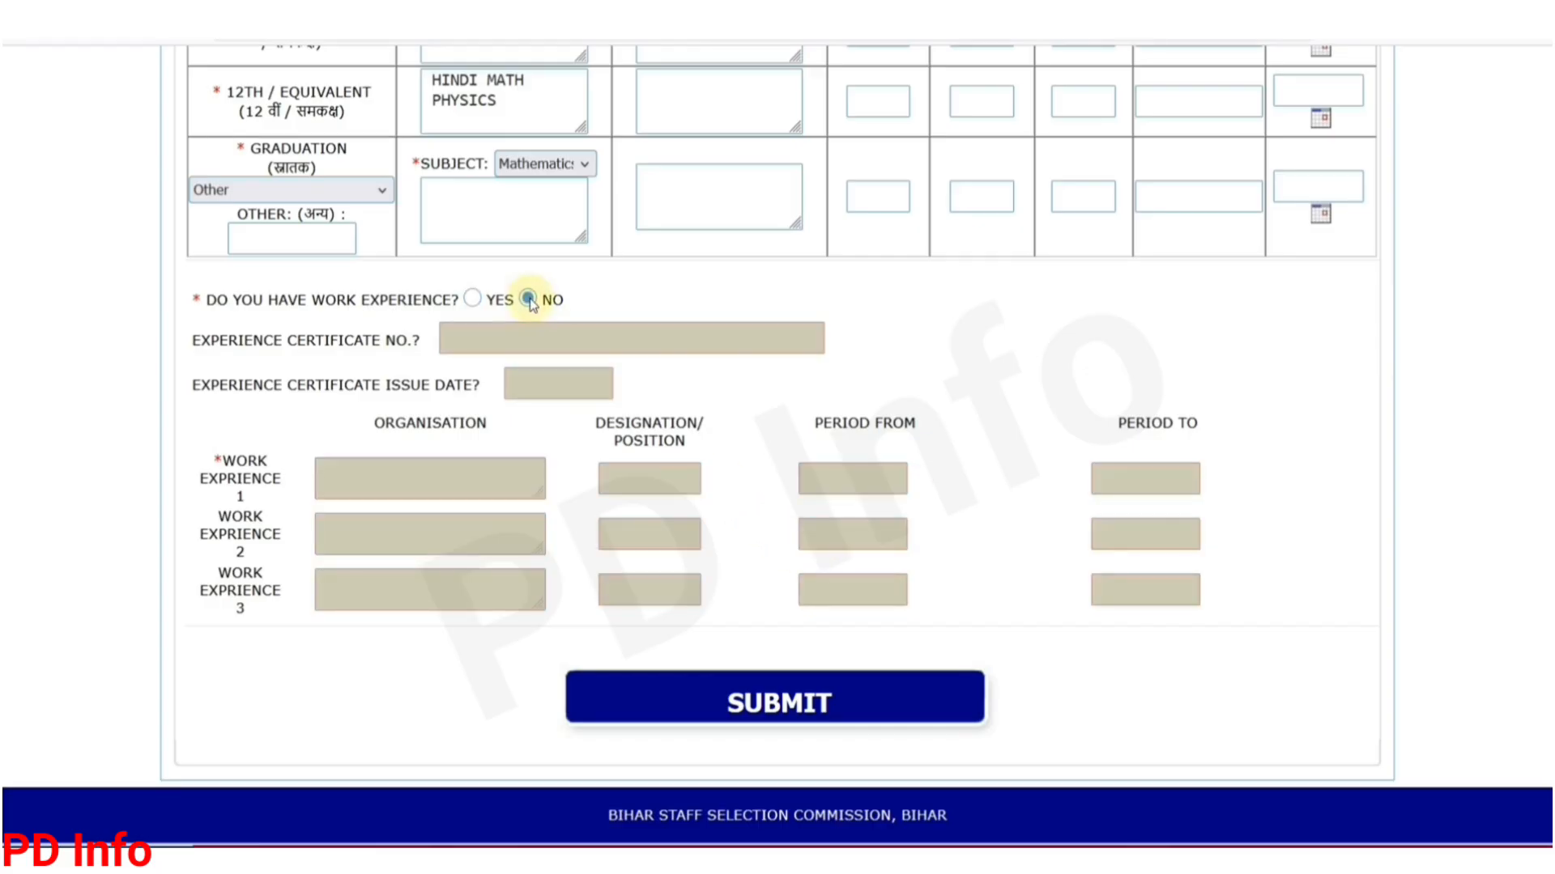
pyautogui.click(775, 706)
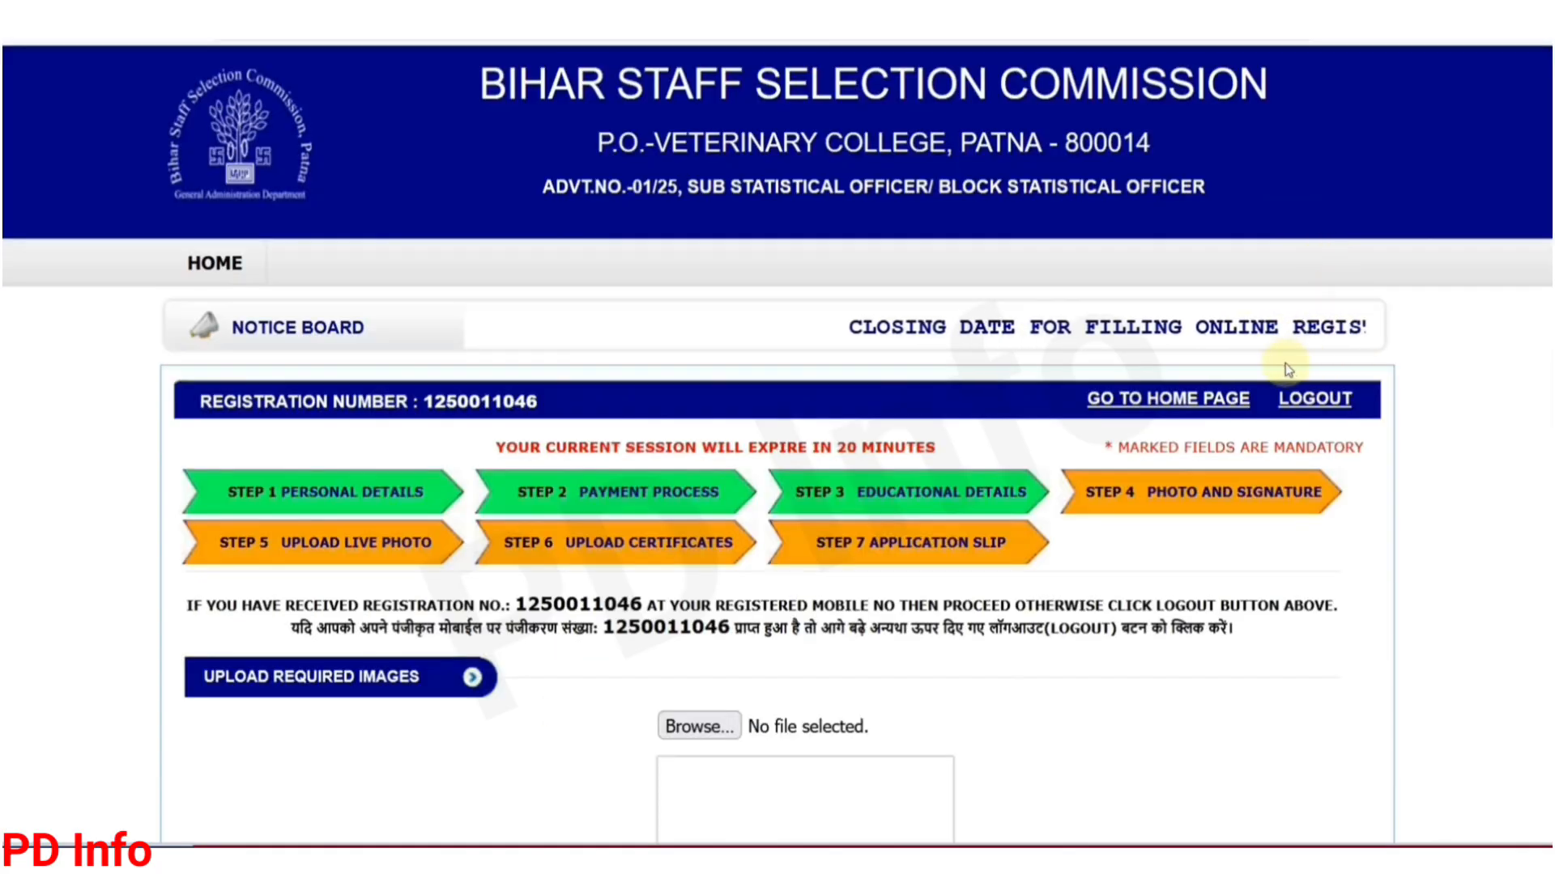
# Step: Review the photo rules: JPG format, 20KB-50KB size, not older than one month
pyautogui.scroll(-4, 1285, 364)
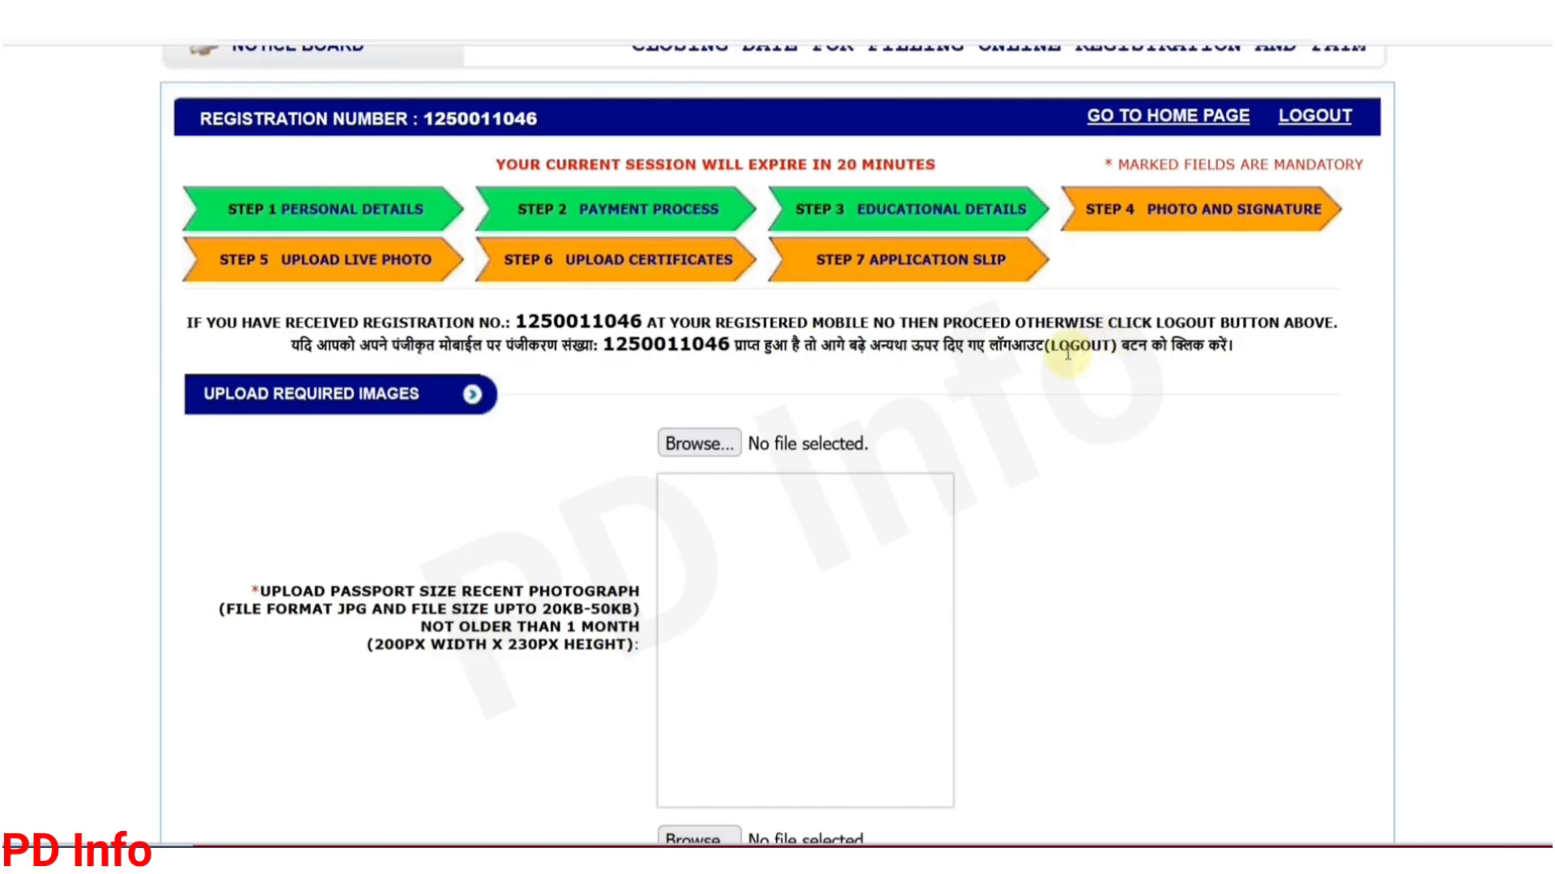
pyautogui.scroll(-2, 446, 454)
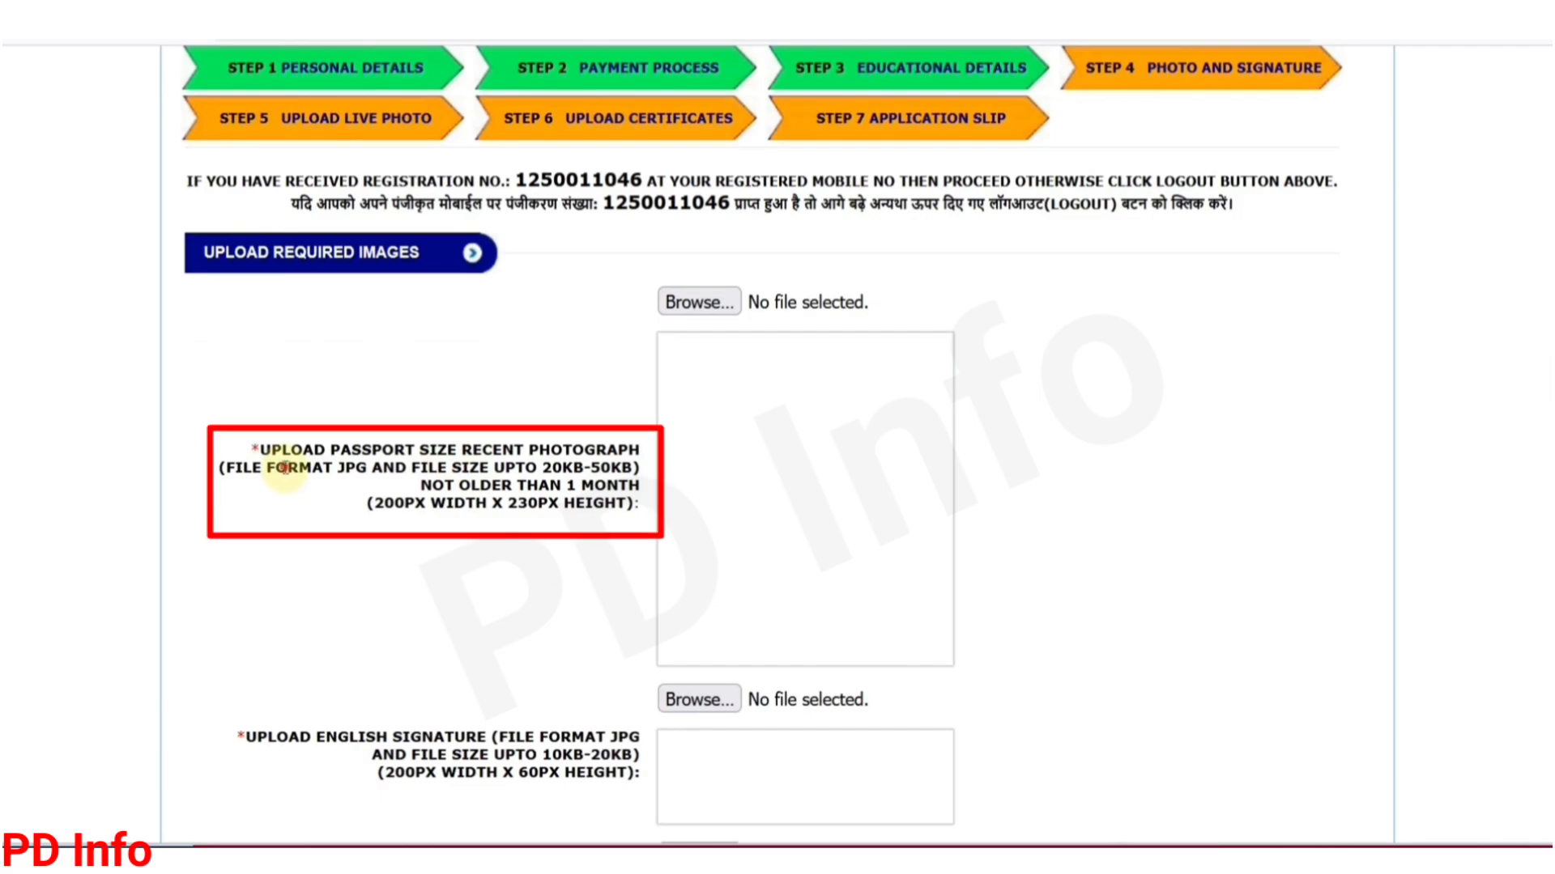
pyautogui.moveTo(285, 467); pyautogui.dragTo(382, 468)
pyautogui.click(453, 467)
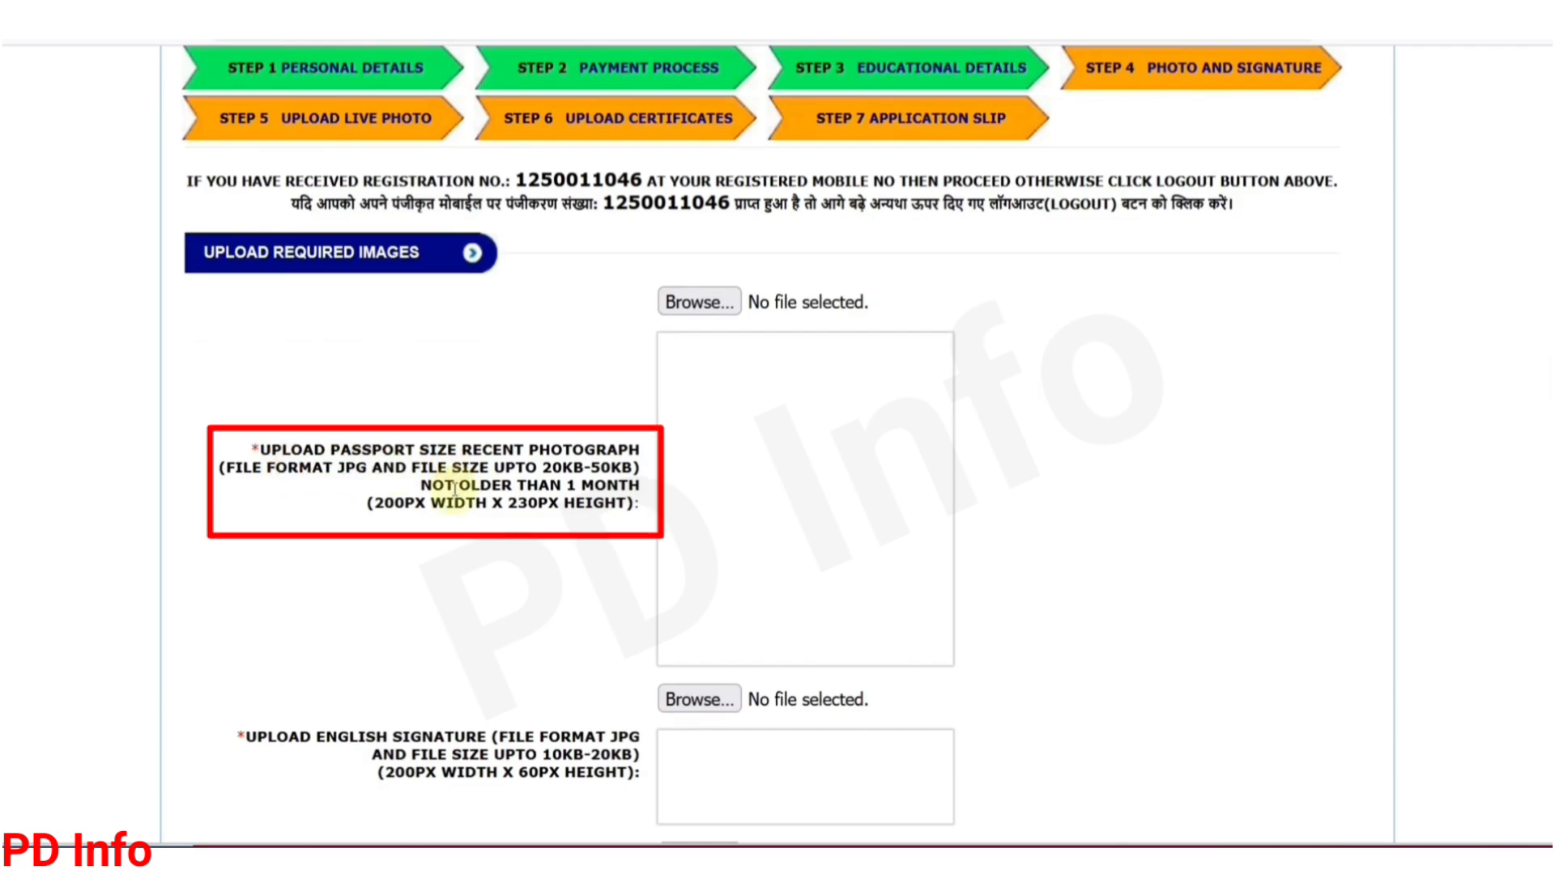
pyautogui.moveTo(552, 467); pyautogui.dragTo(612, 468)
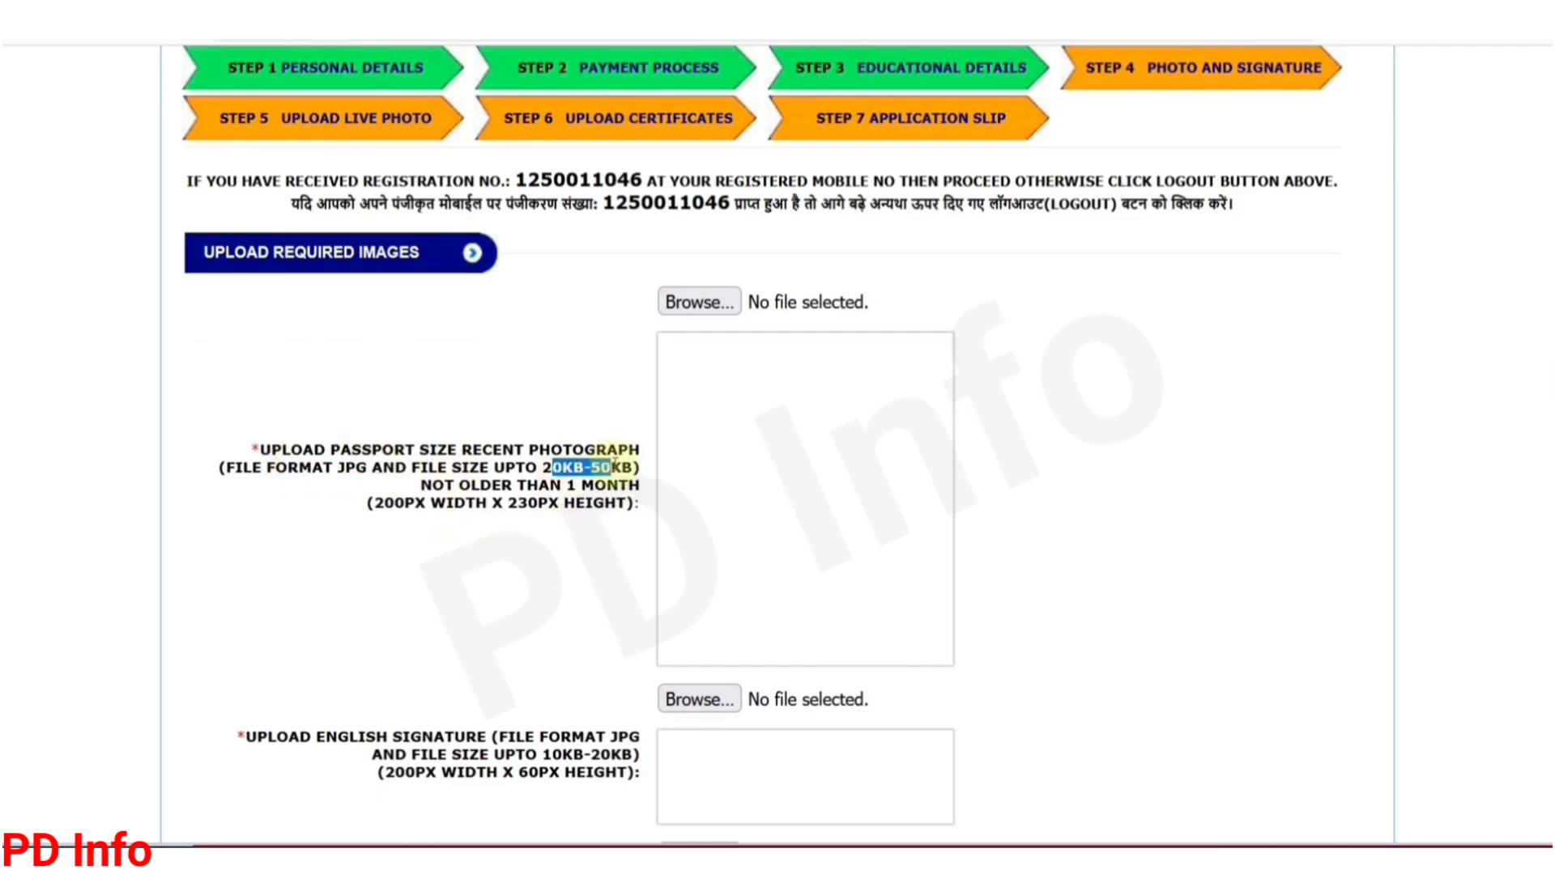
pyautogui.click(617, 487)
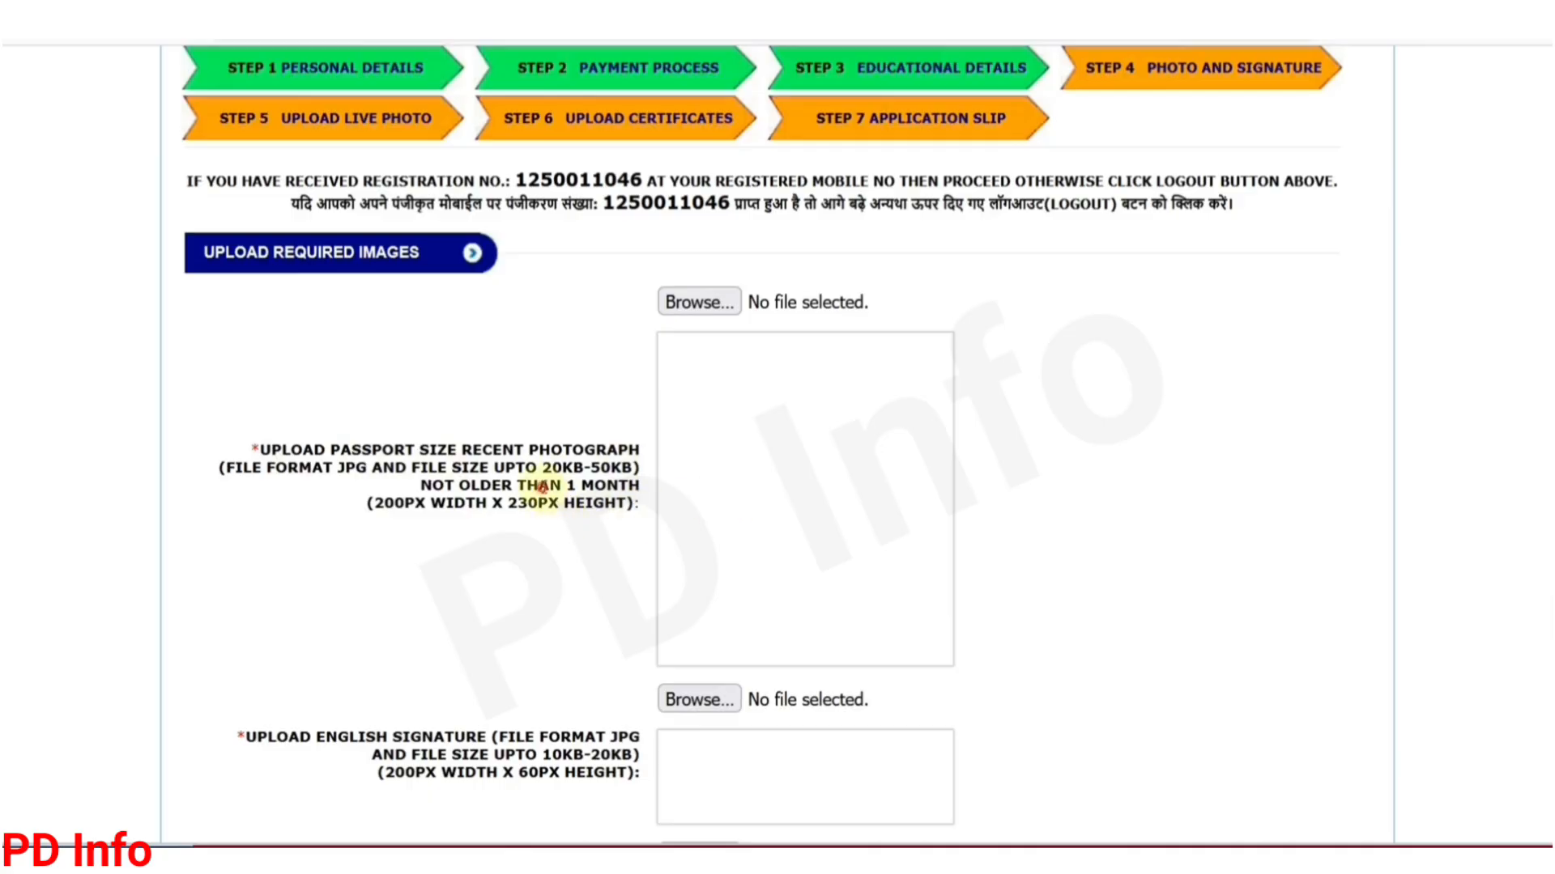
pyautogui.moveTo(541, 488); pyautogui.dragTo(566, 492)
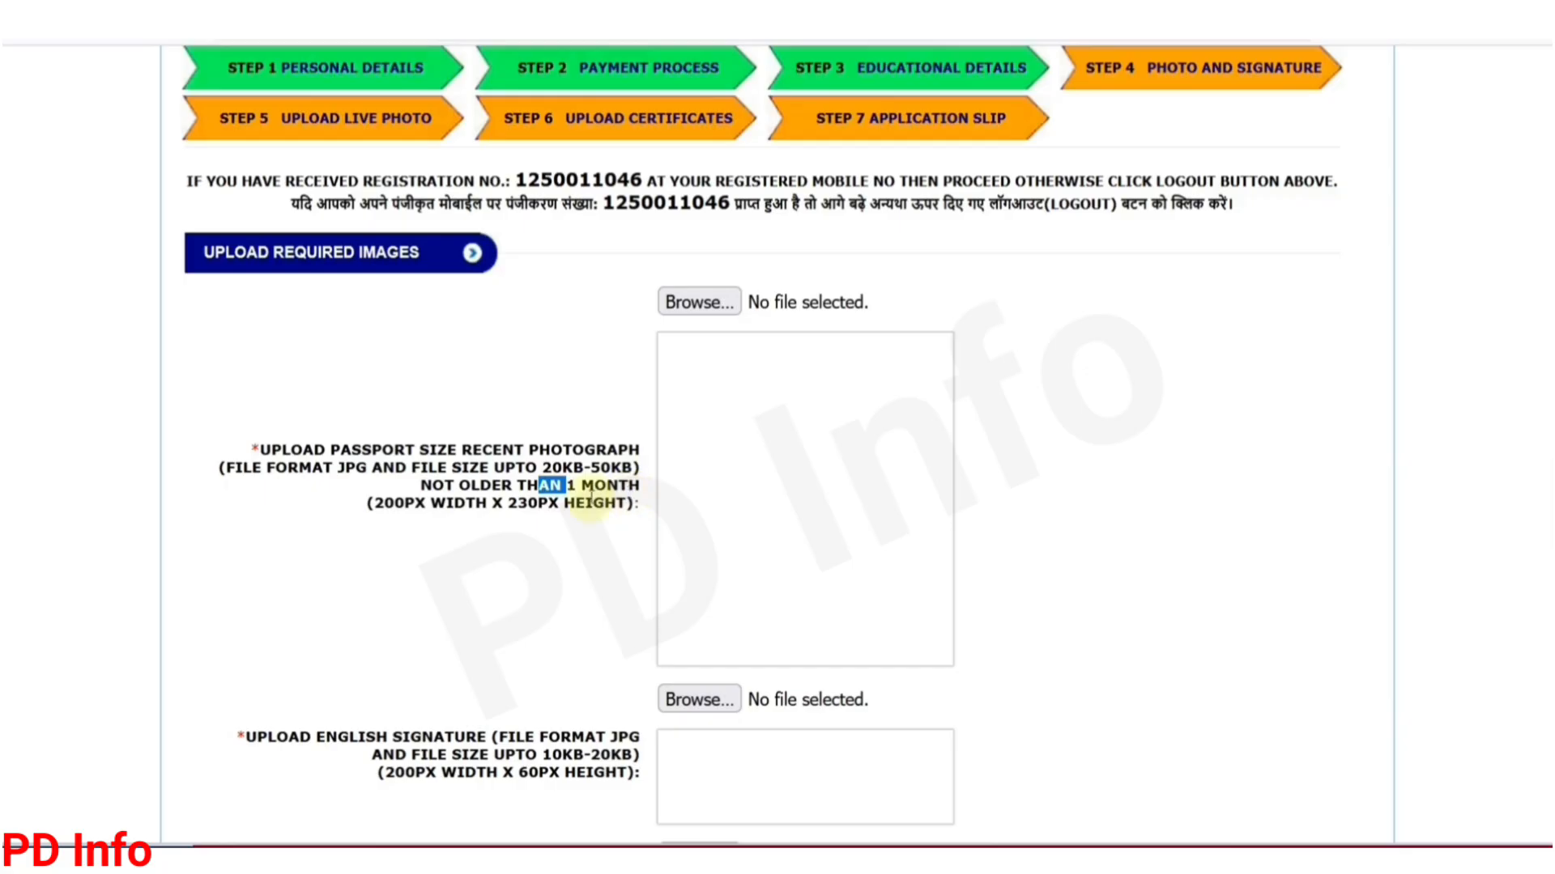
# Step: Review the signature rules (Hindi signature, size limit, 200×60 pixels) and the photo dimensions
pyautogui.scroll(-5, 510, 494)
pyautogui.moveTo(324, 360); pyautogui.dragTo(444, 360)
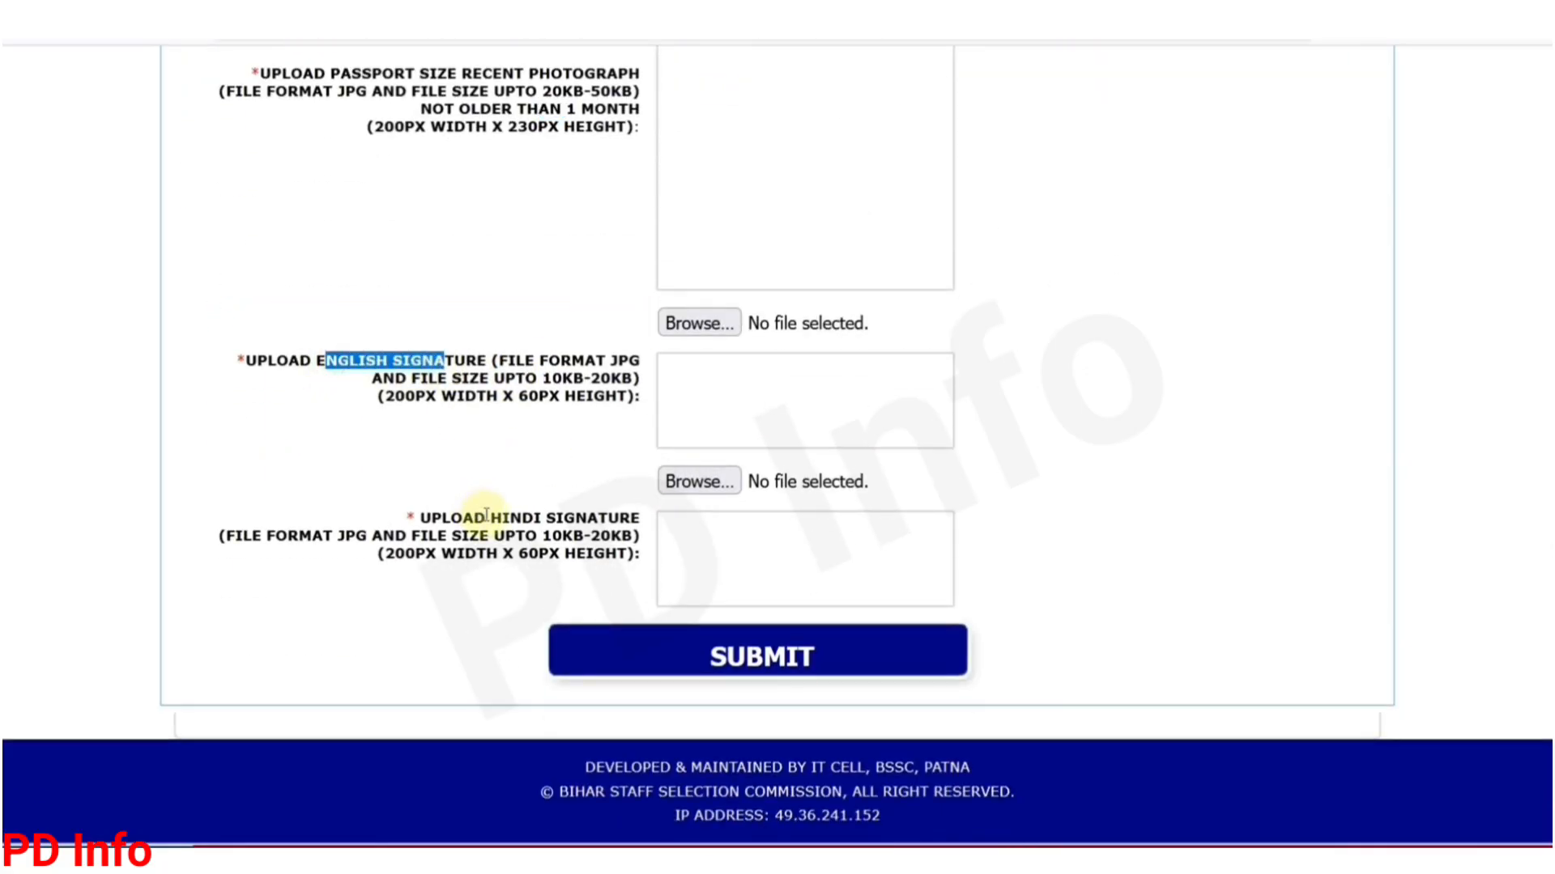
pyautogui.moveTo(487, 517); pyautogui.dragTo(609, 536)
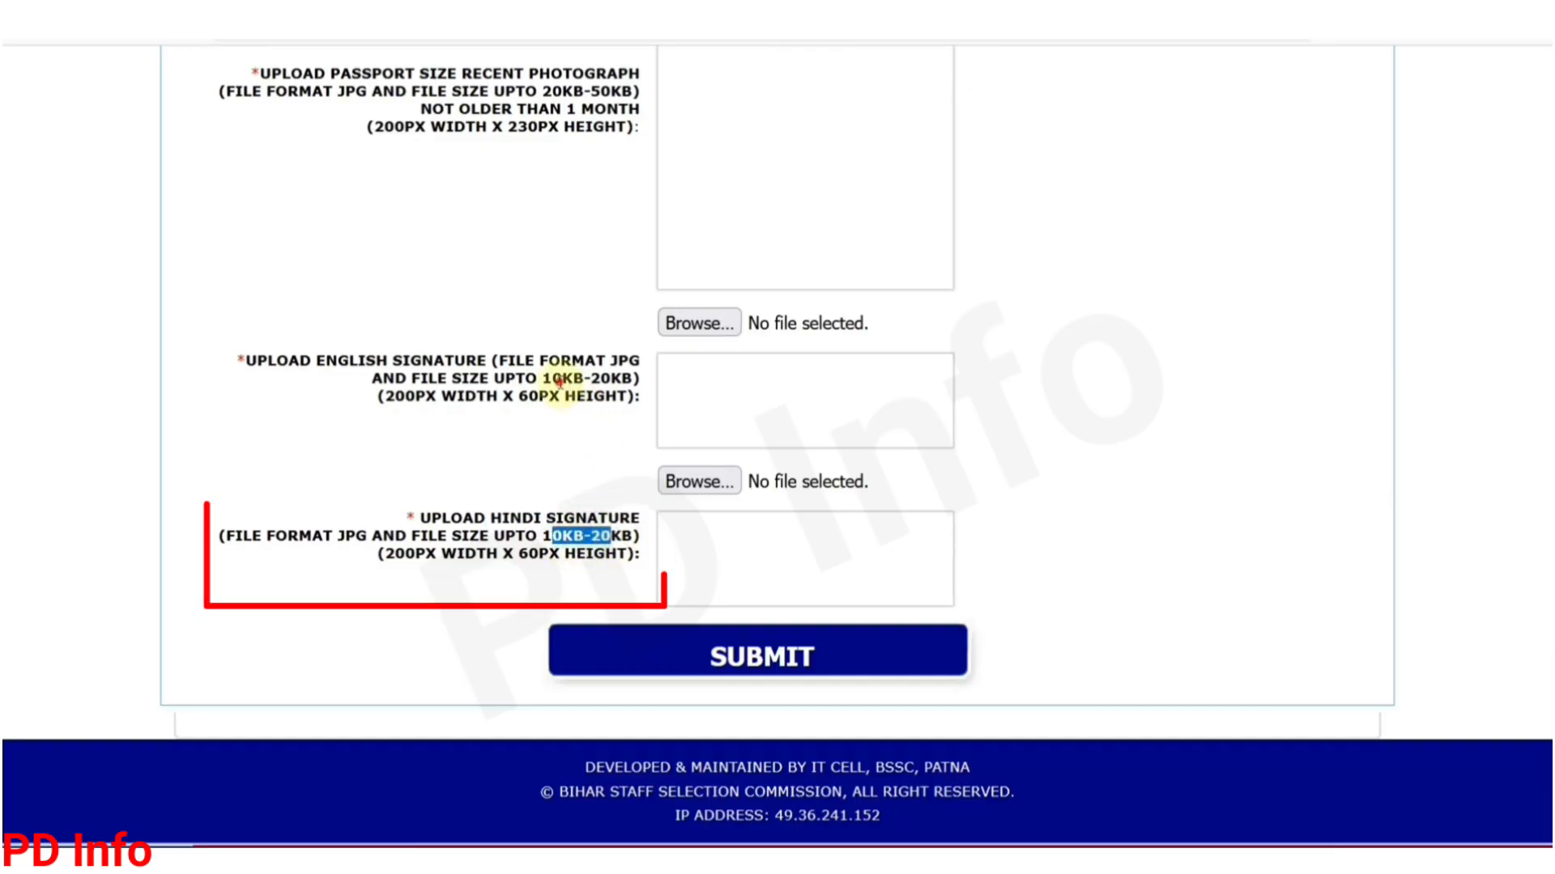
pyautogui.moveTo(560, 383); pyautogui.dragTo(600, 383)
pyautogui.click(562, 434)
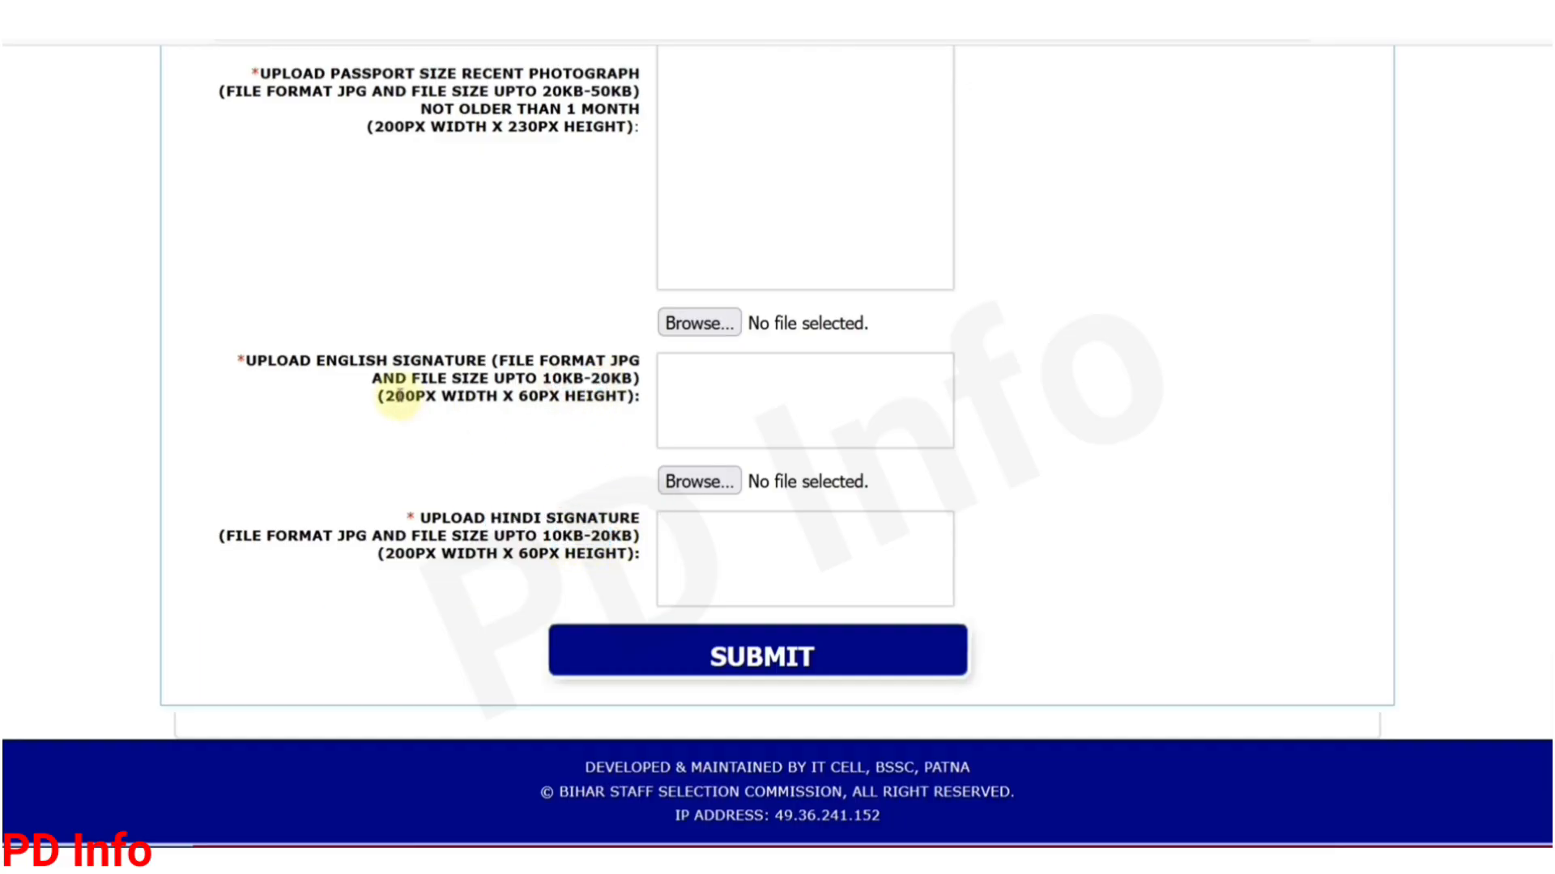
pyautogui.moveTo(393, 395); pyautogui.dragTo(589, 397)
pyautogui.moveTo(394, 397); pyautogui.dragTo(551, 399)
pyautogui.click(559, 421)
pyautogui.scroll(3, 537, 430)
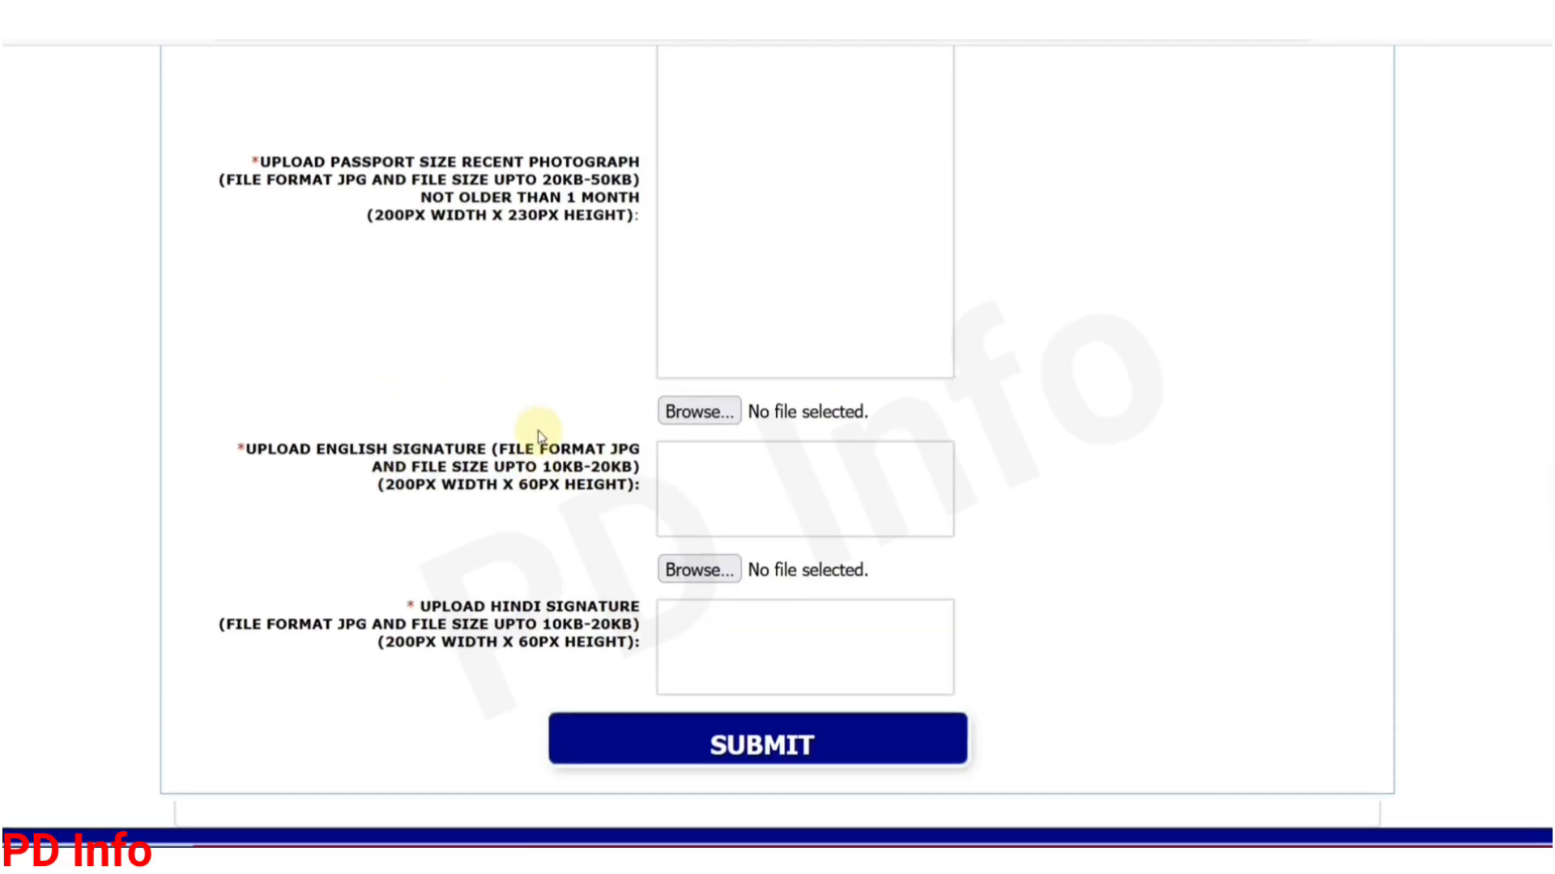
pyautogui.moveTo(382, 268); pyautogui.dragTo(552, 277)
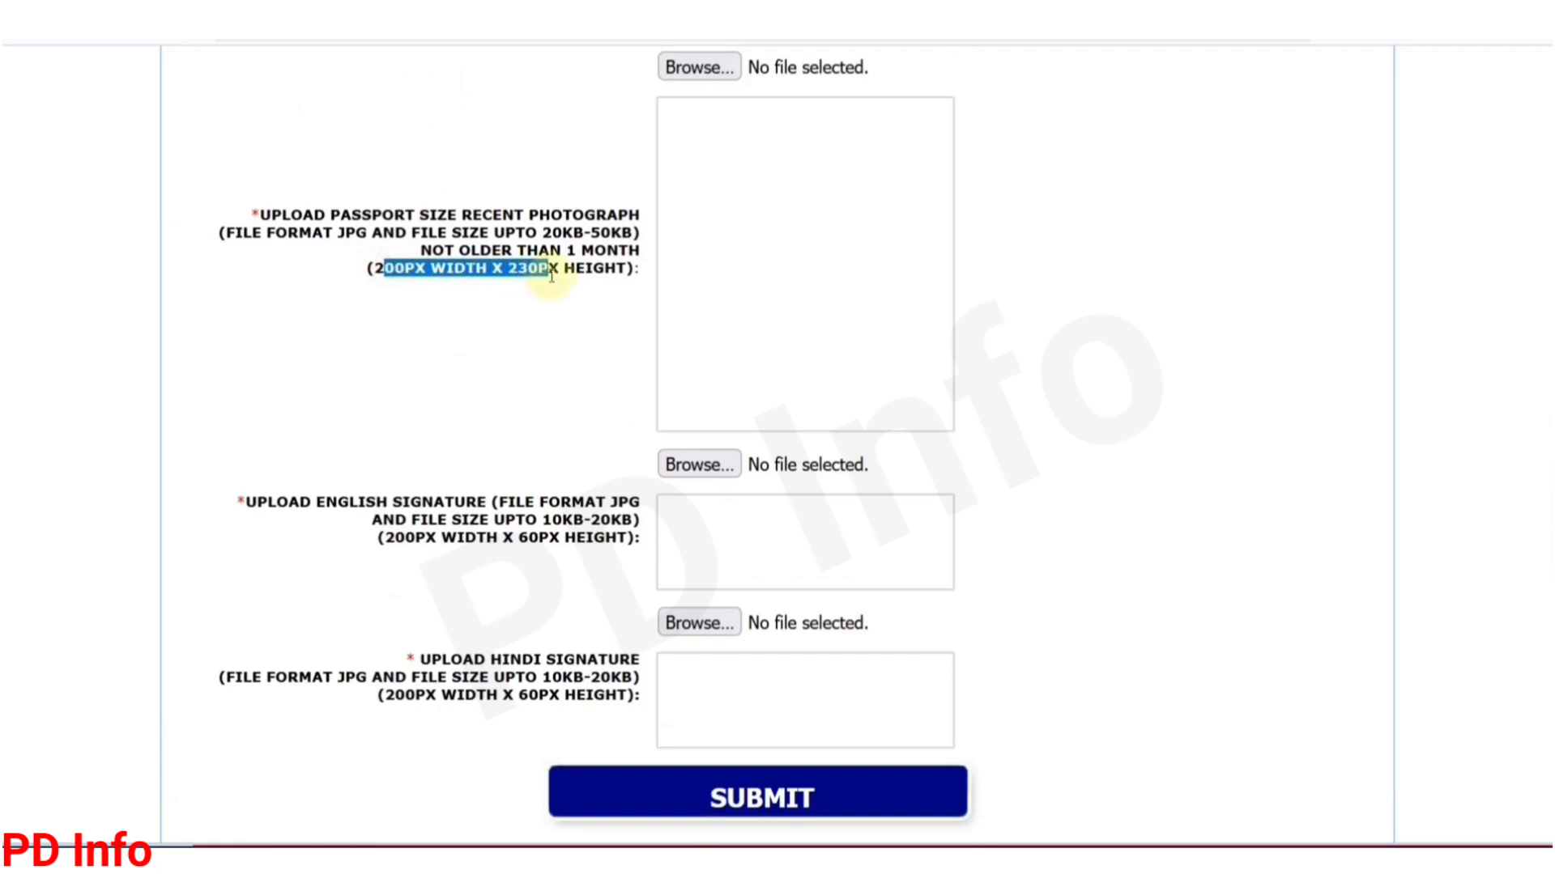
pyautogui.click(563, 297)
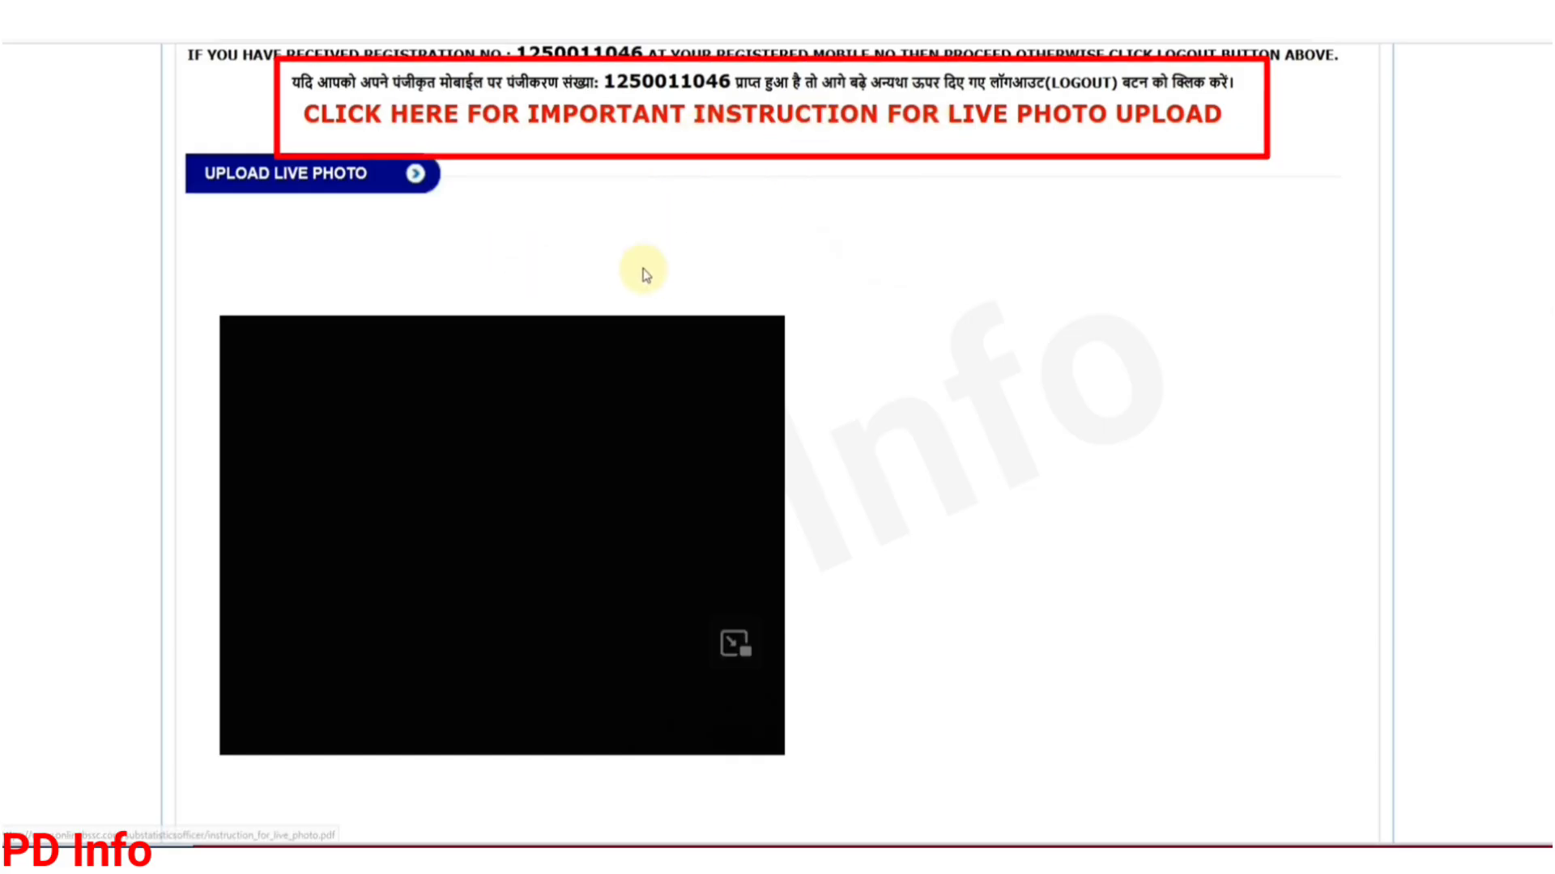
pyautogui.click(663, 123)
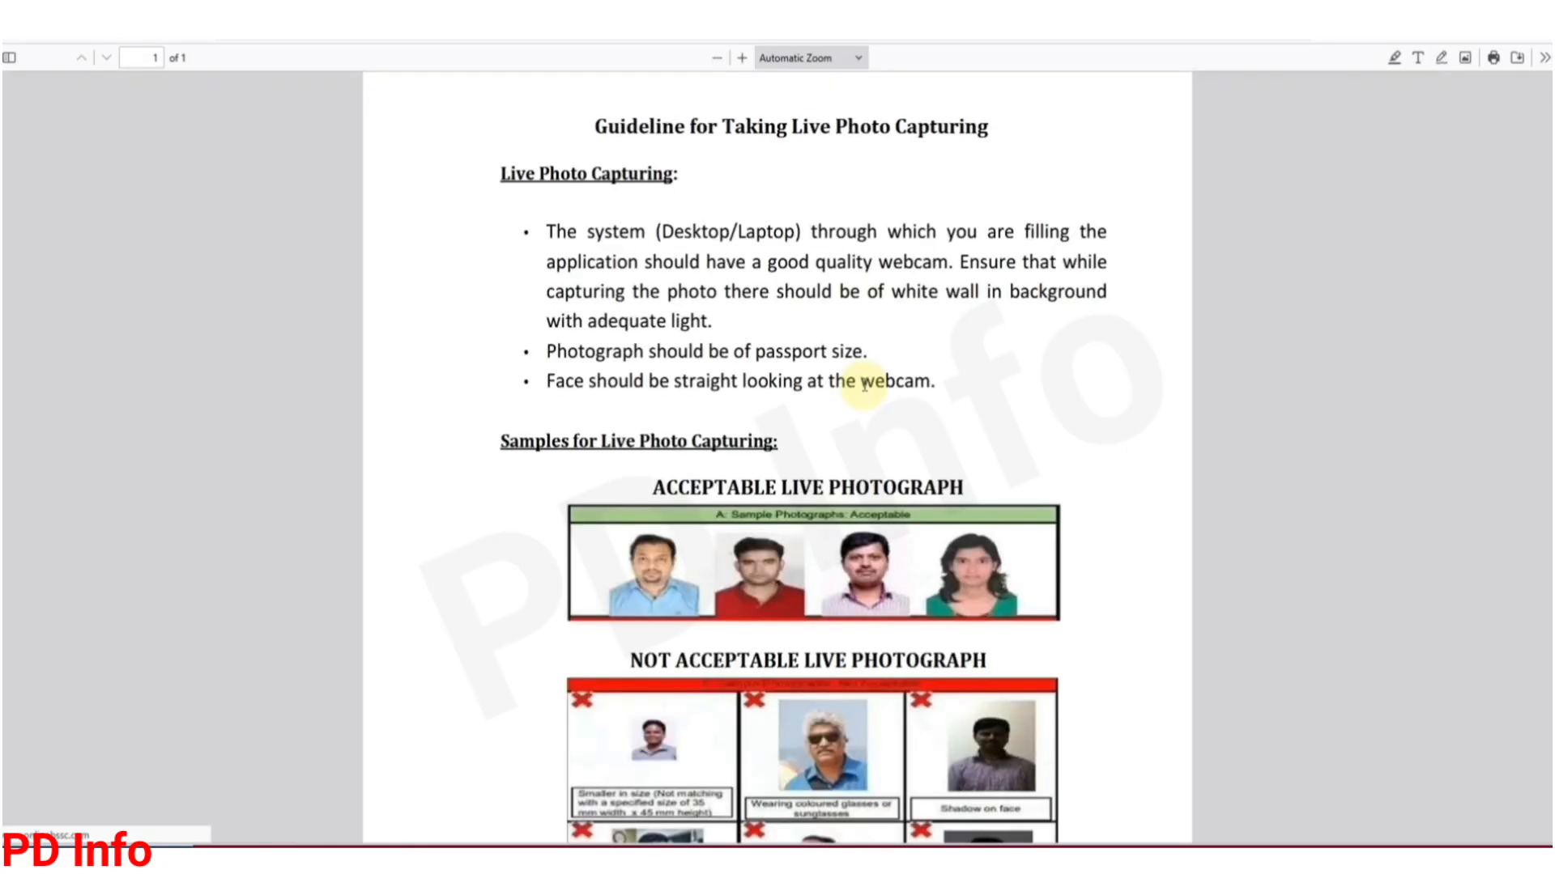
pyautogui.scroll(-4, 865, 384)
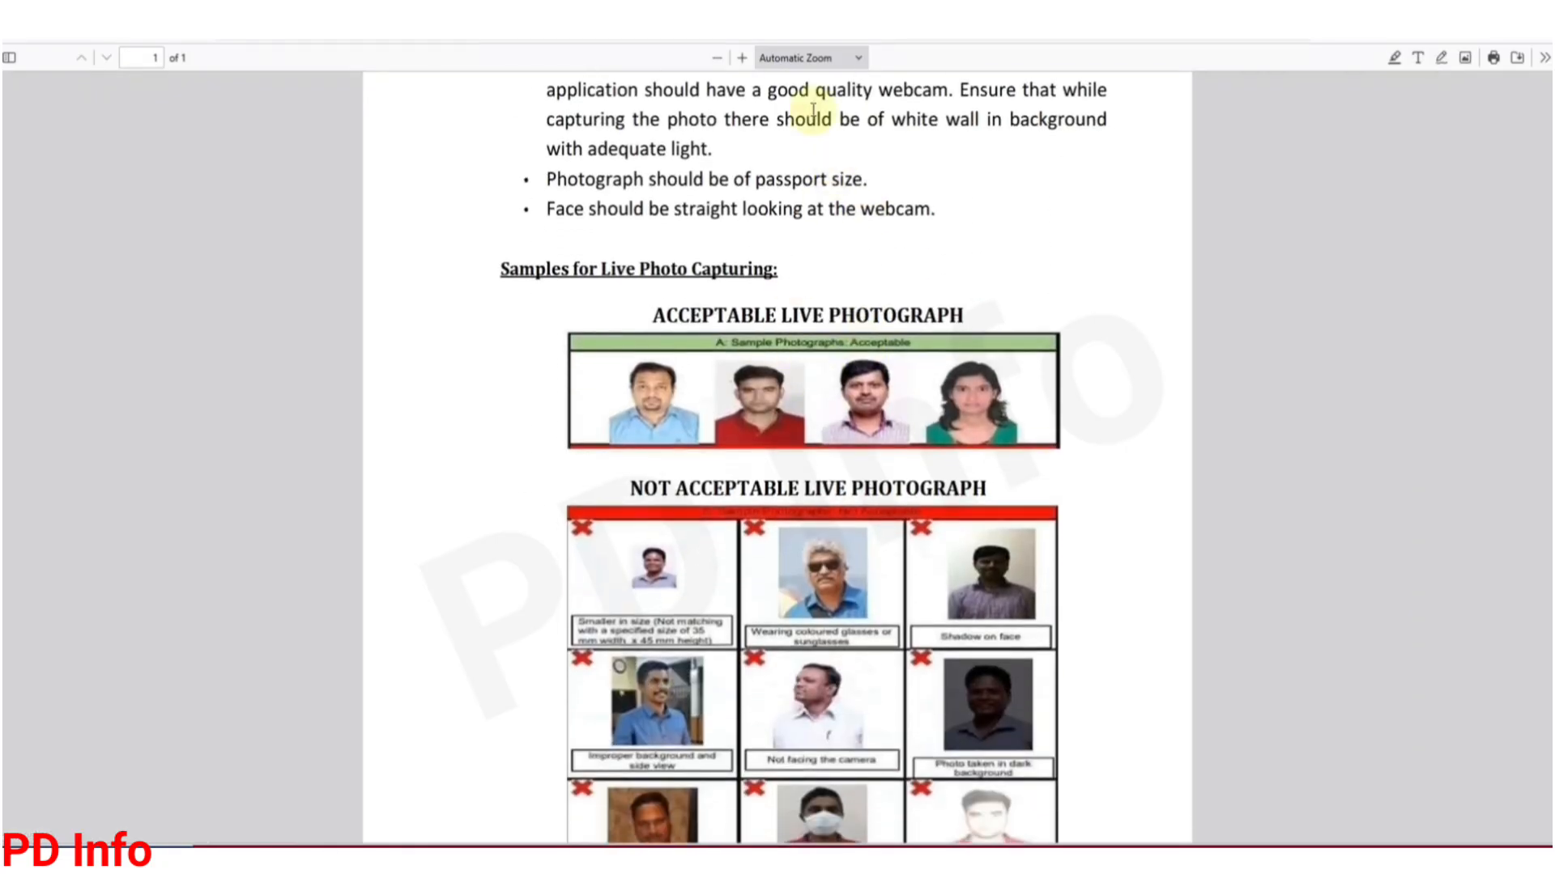
pyautogui.click(741, 59)
pyautogui.click(742, 58)
pyautogui.click(741, 59)
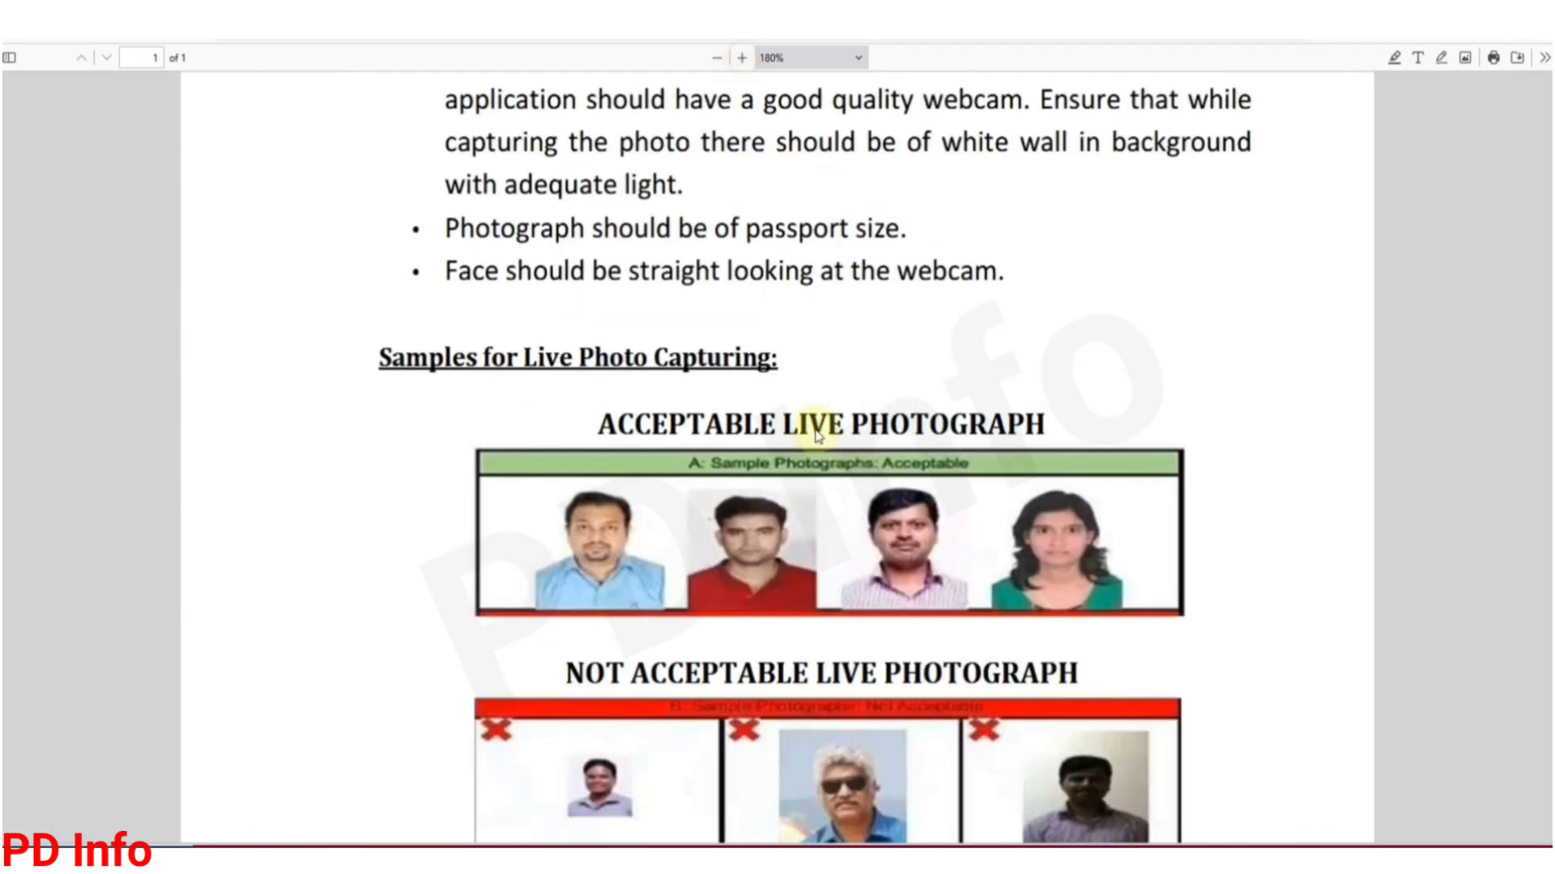
pyautogui.scroll(-2, 816, 429)
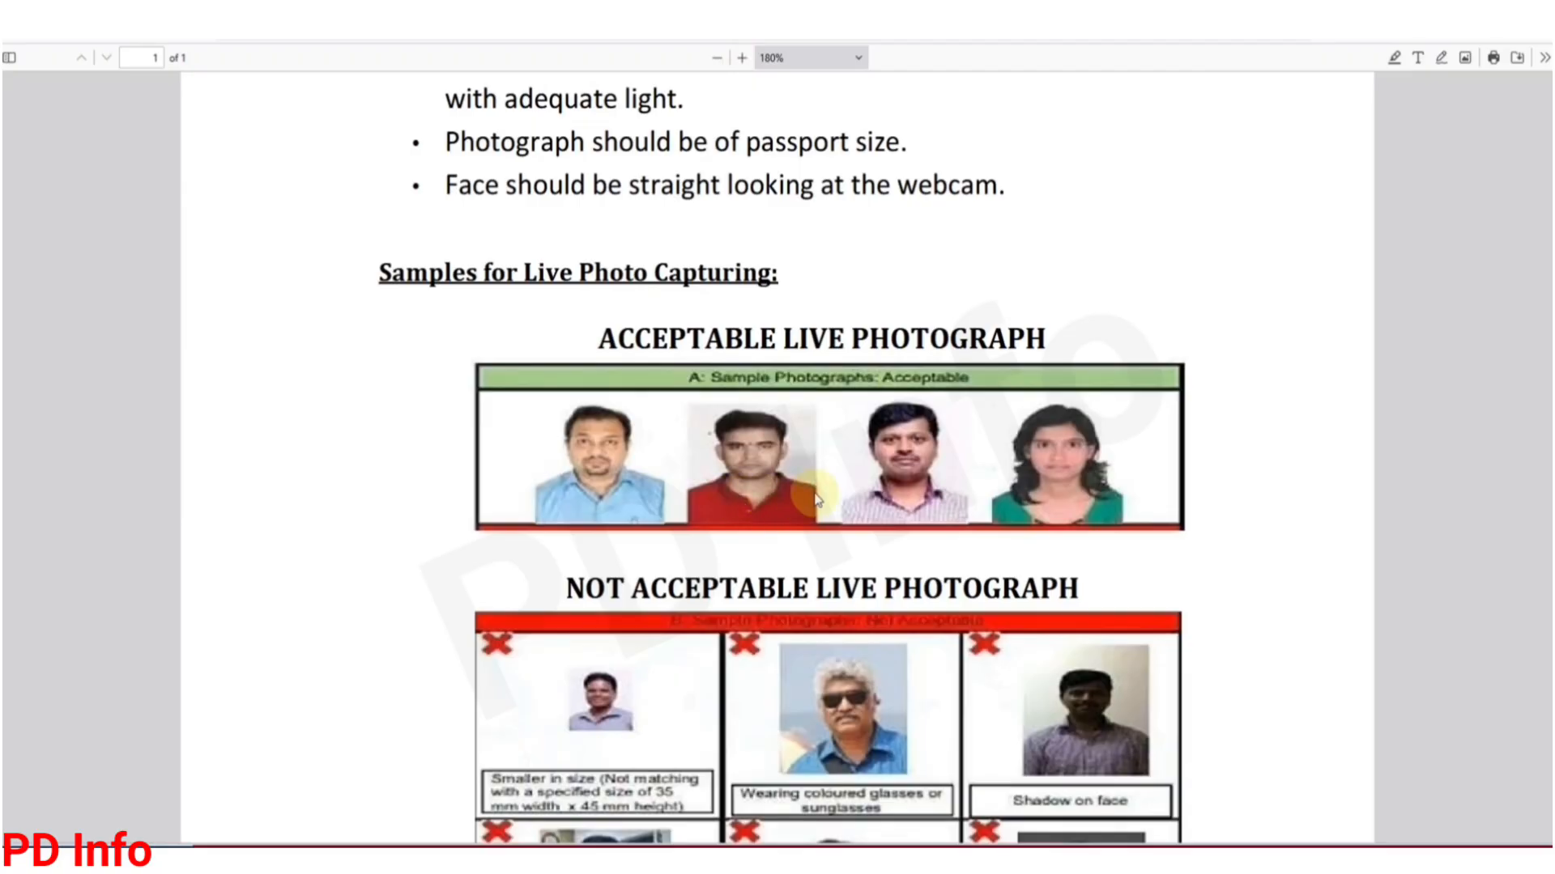
pyautogui.scroll(-10, 815, 499)
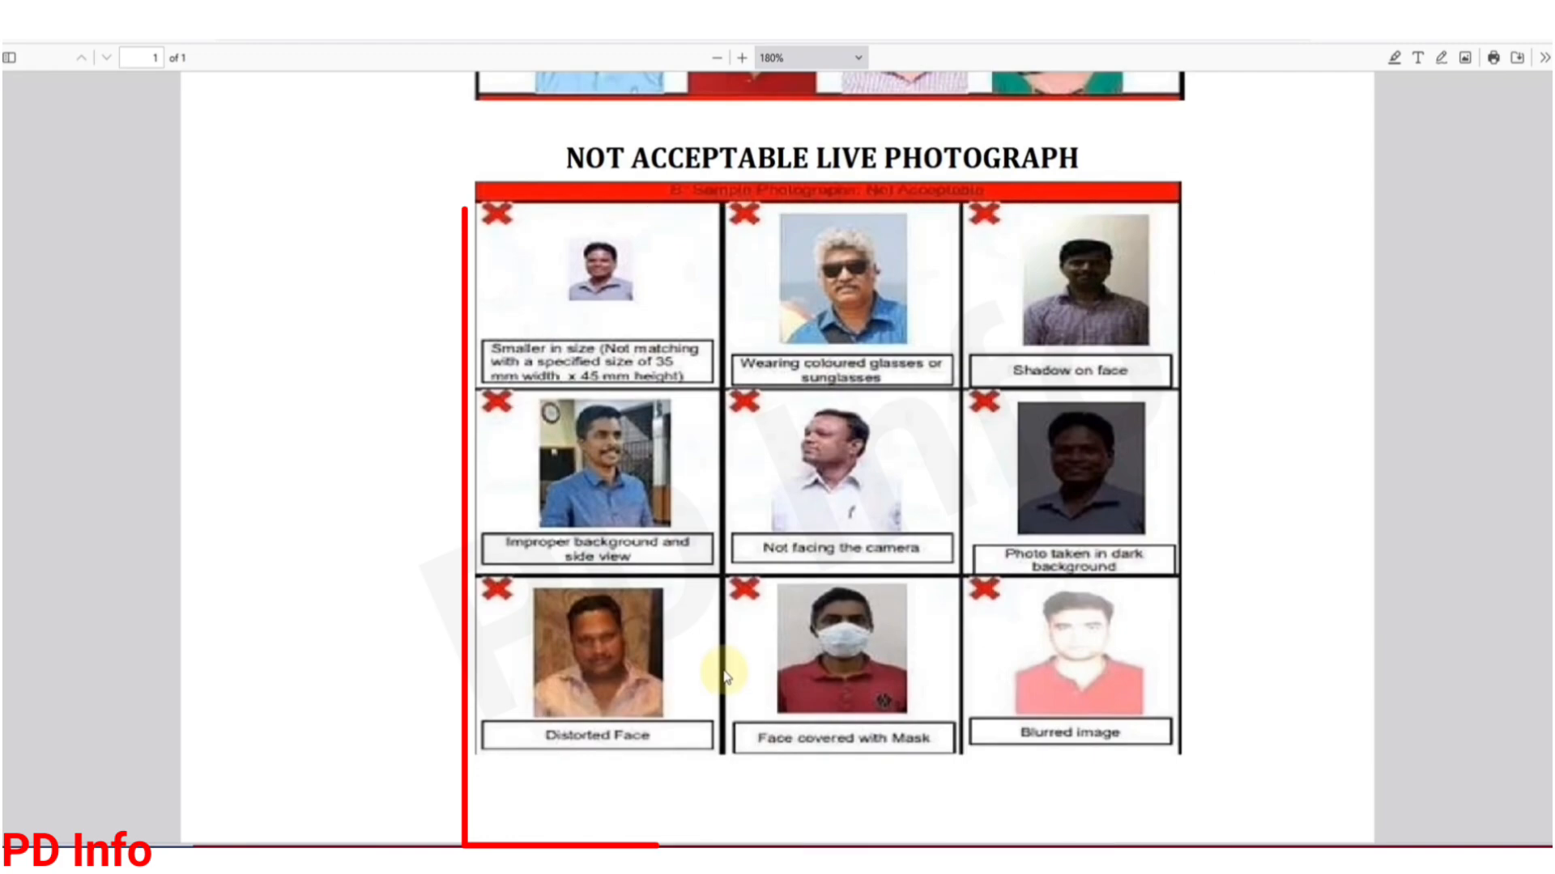
pyautogui.scroll(-2, 725, 676)
pyautogui.scroll(6, 724, 676)
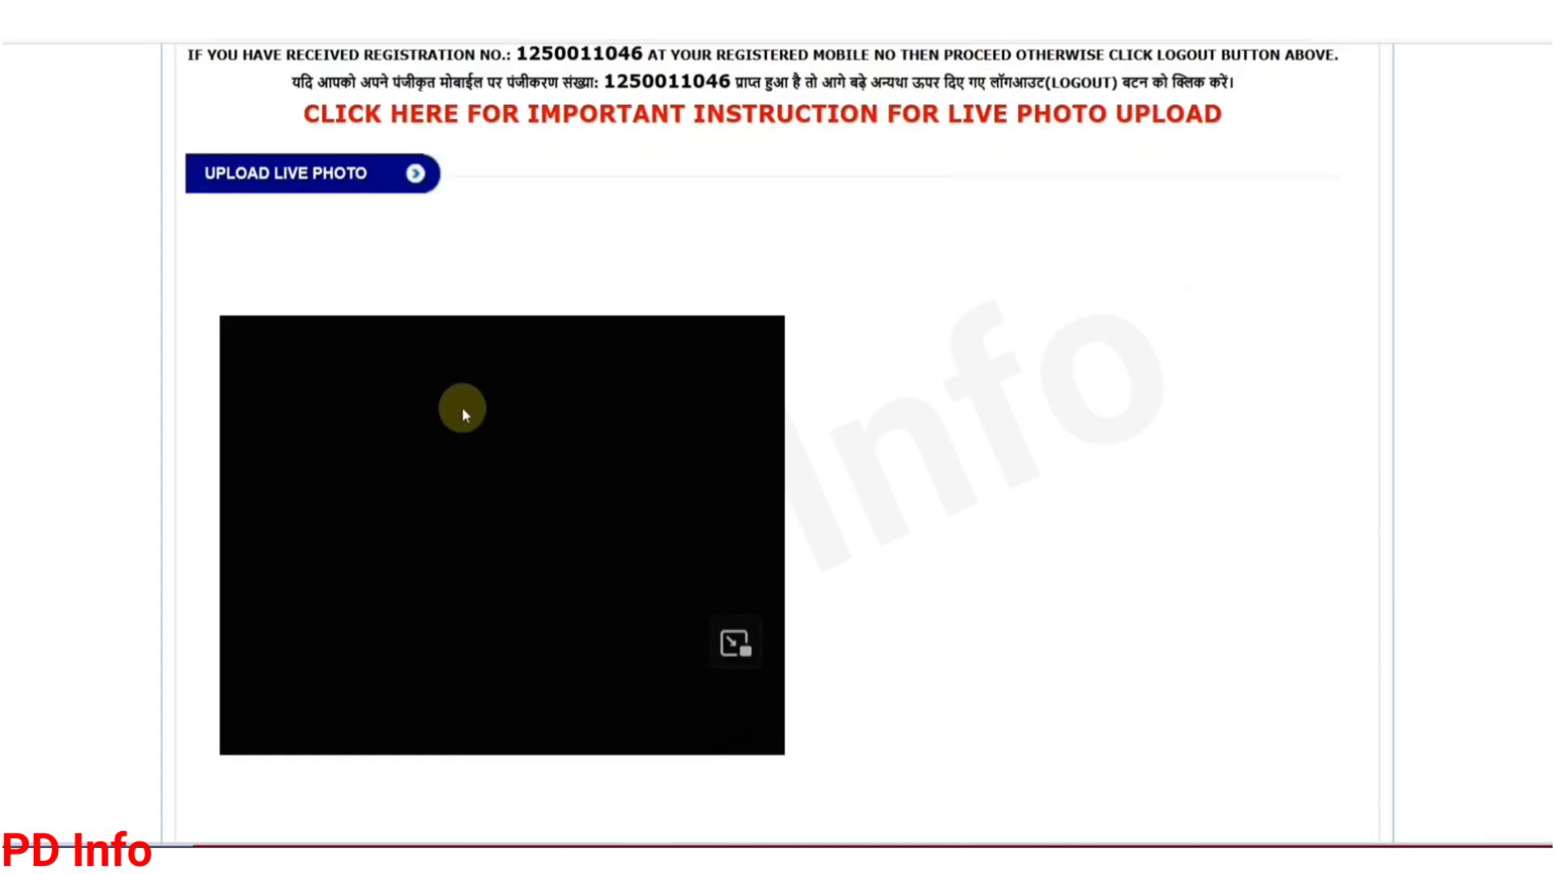
# Step: Scroll the live photo page down to the Take Photo and Submit buttons
pyautogui.scroll(-5, 571, 495)
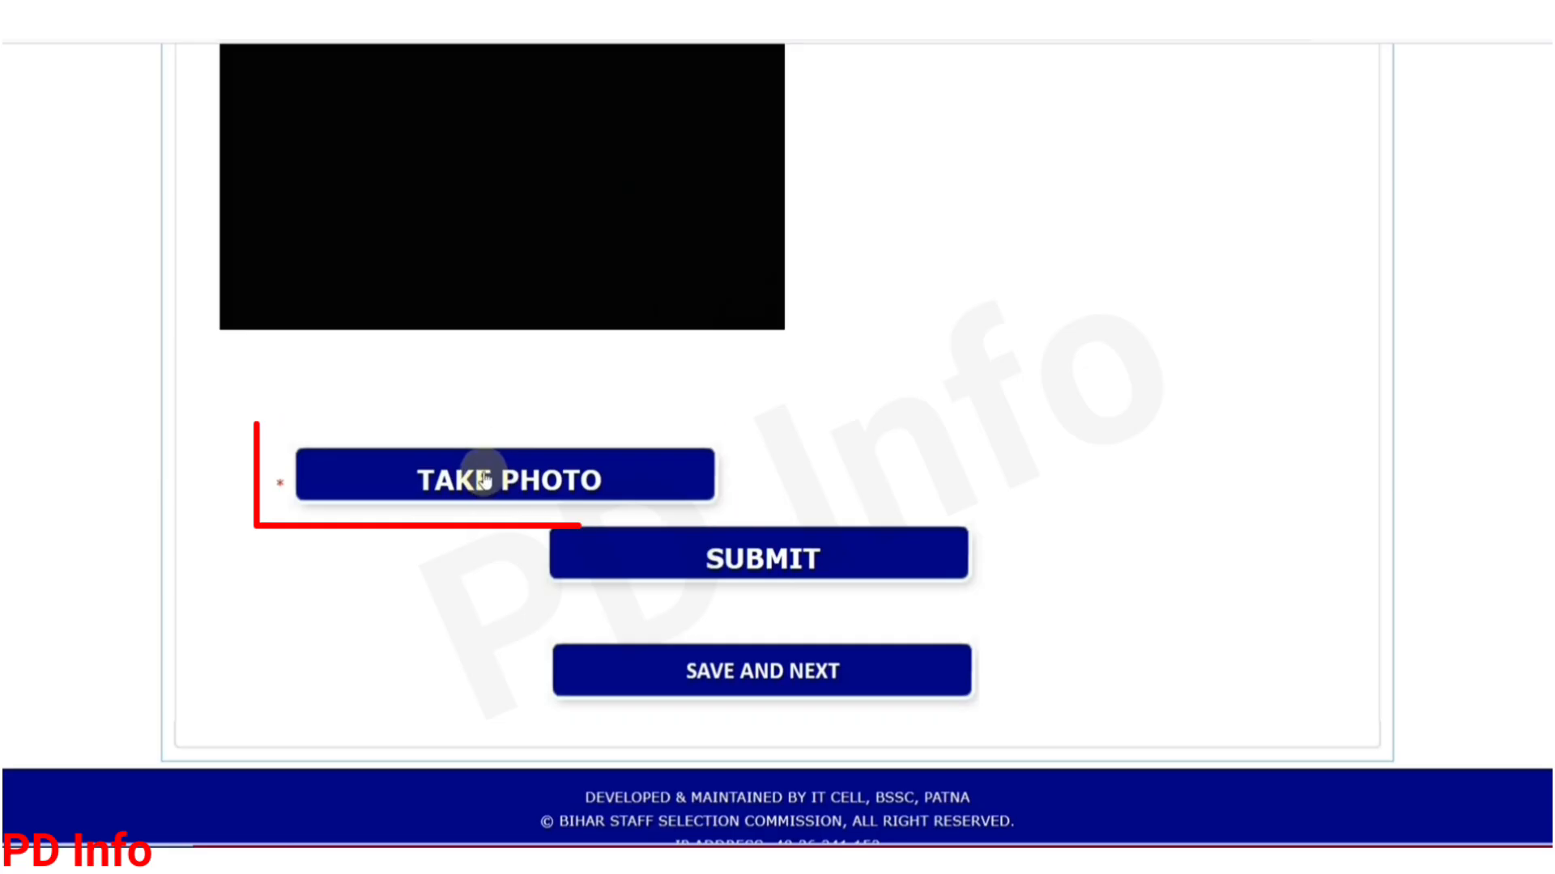
pyautogui.scroll(4, 399, 245)
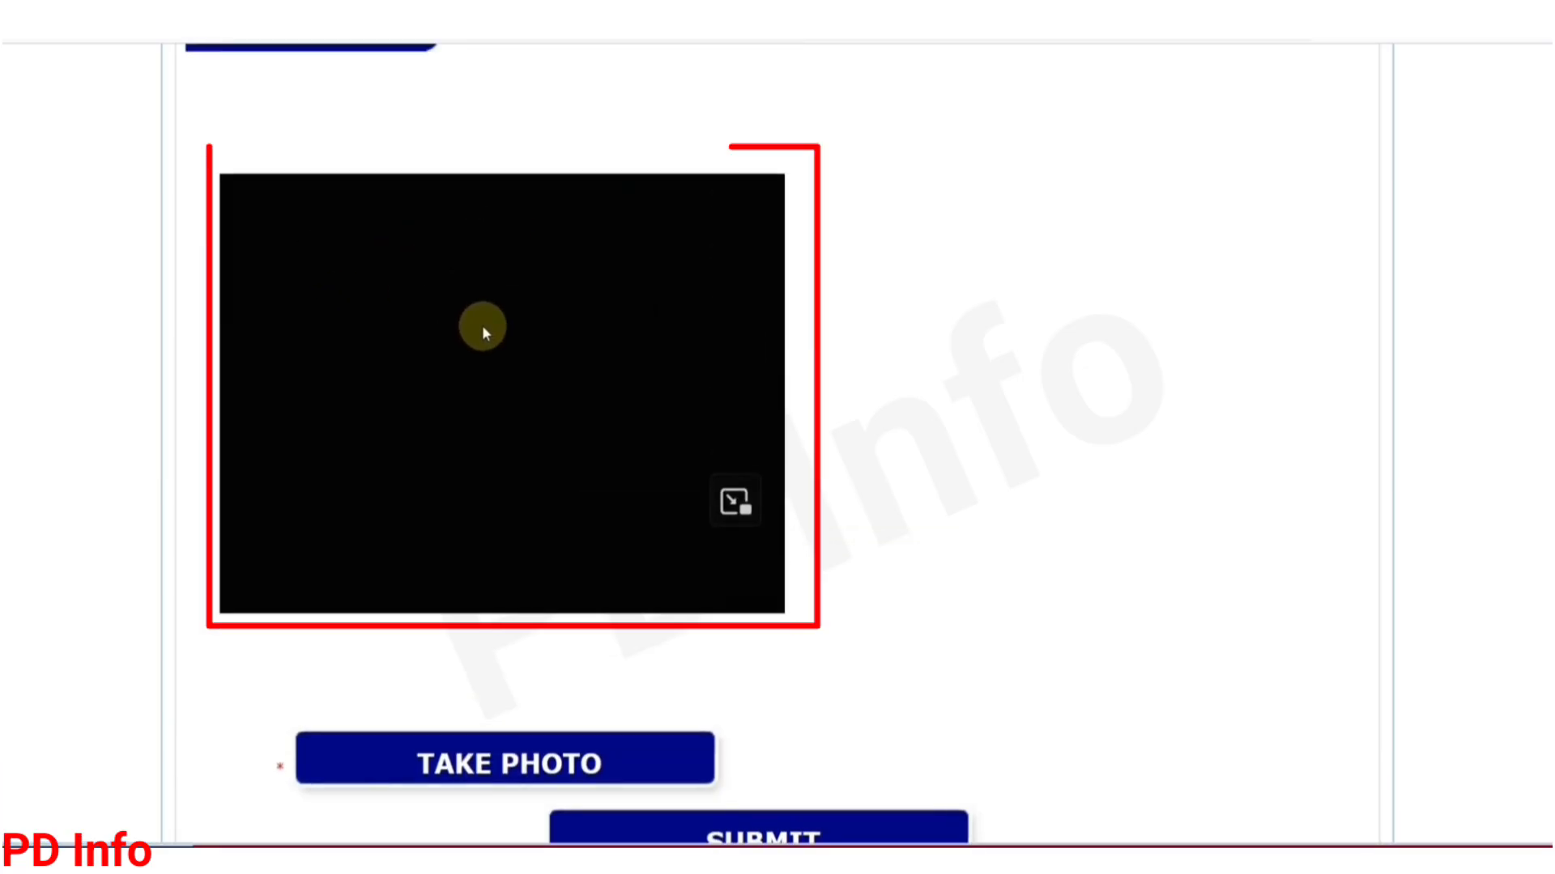
pyautogui.scroll(-4, 680, 416)
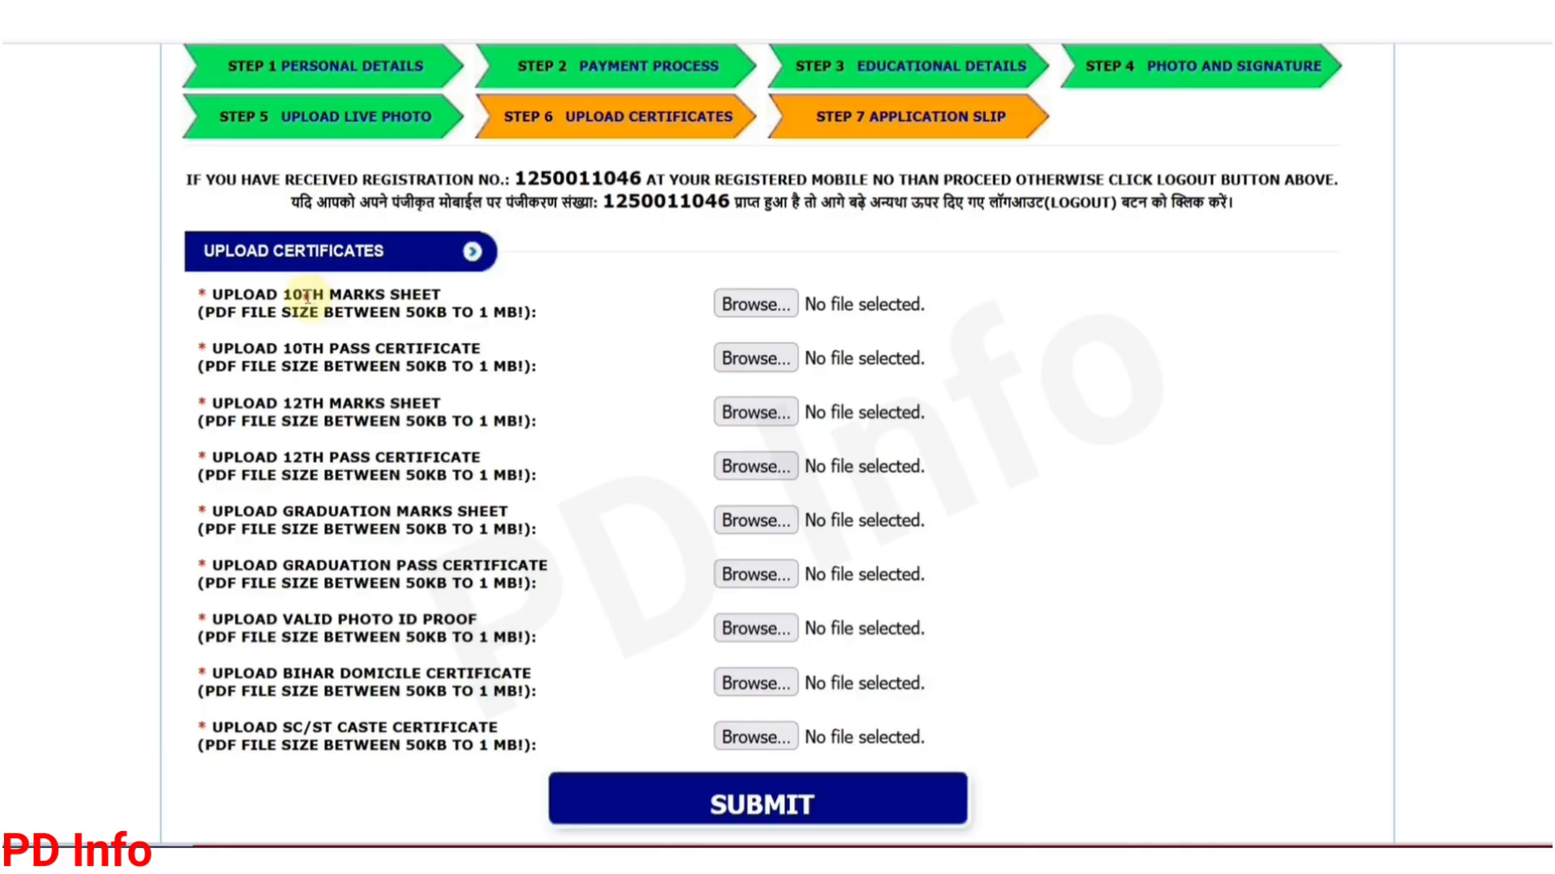
pyautogui.moveTo(306, 296); pyautogui.dragTo(401, 296)
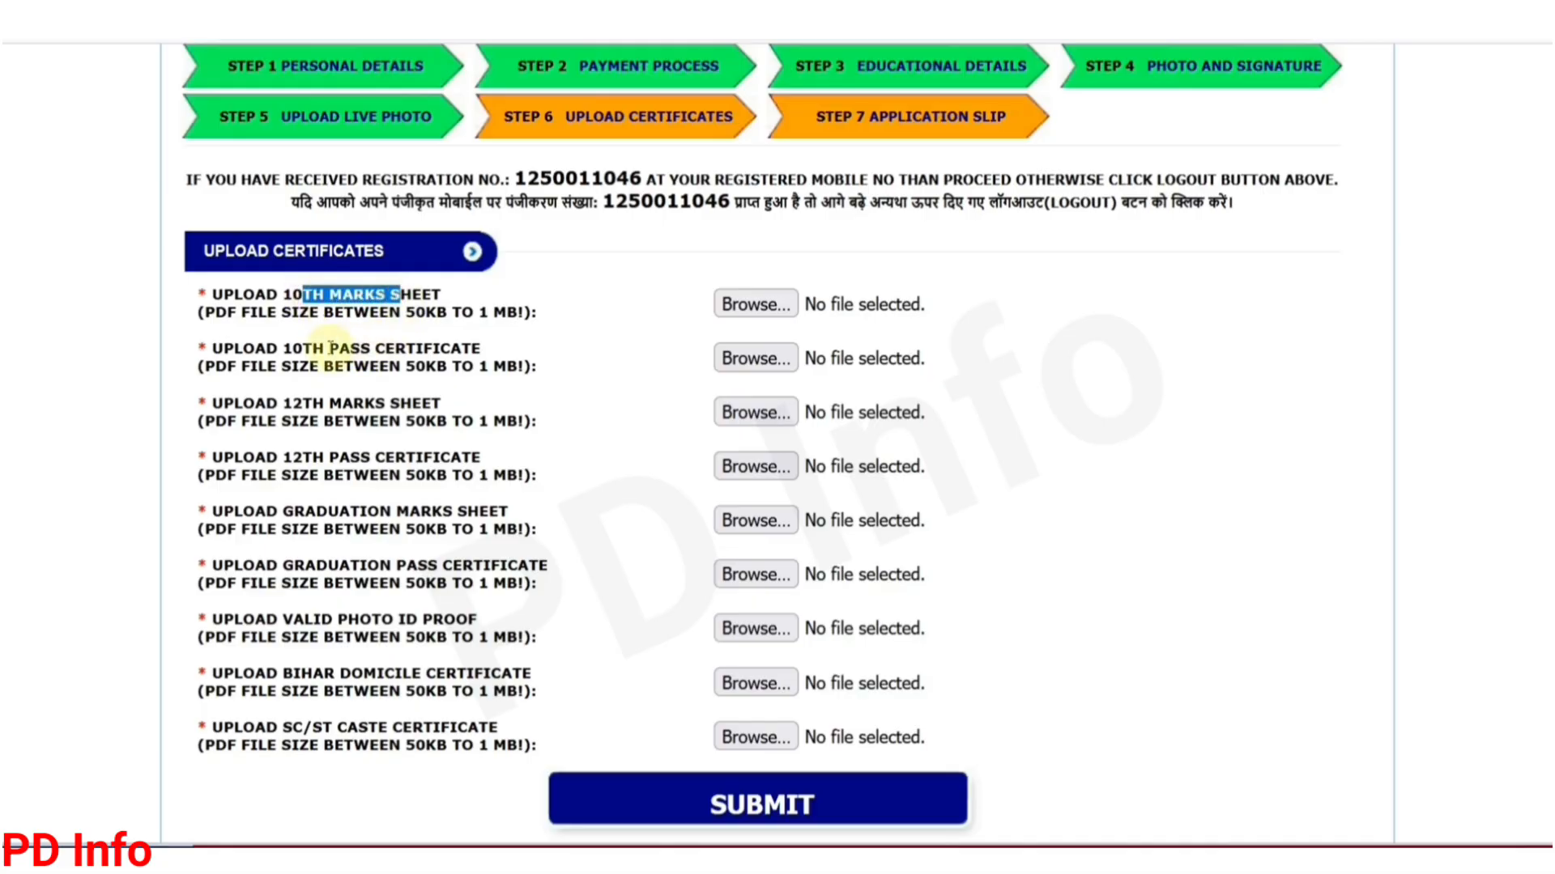
pyautogui.moveTo(323, 349); pyautogui.dragTo(426, 351)
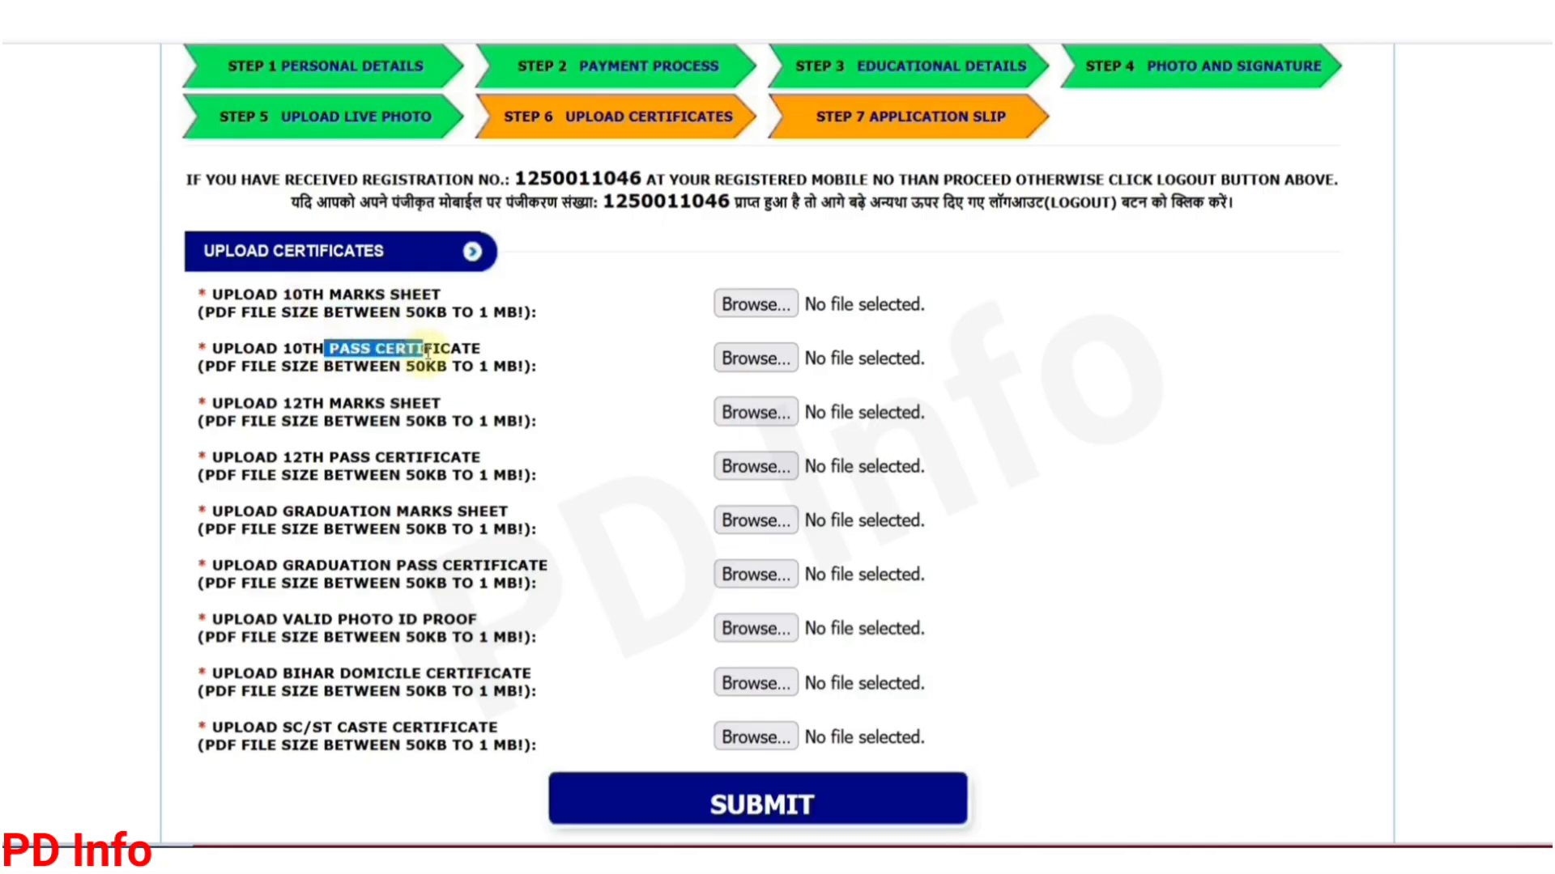
pyautogui.moveTo(226, 312); pyautogui.dragTo(276, 312)
pyautogui.moveTo(425, 313); pyautogui.dragTo(504, 312)
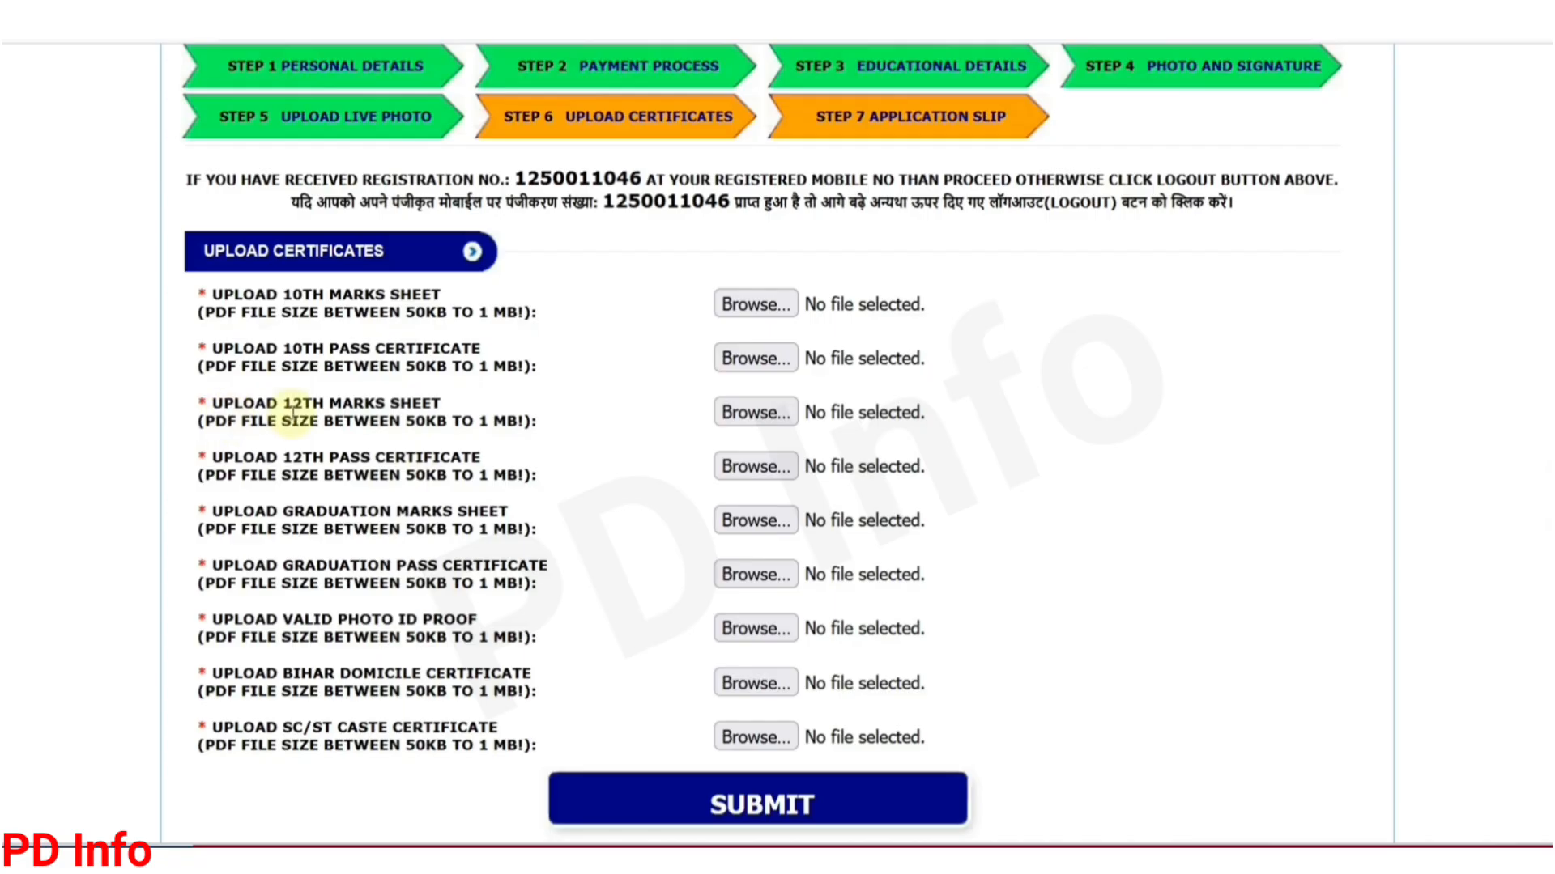
pyautogui.moveTo(301, 409); pyautogui.dragTo(409, 405)
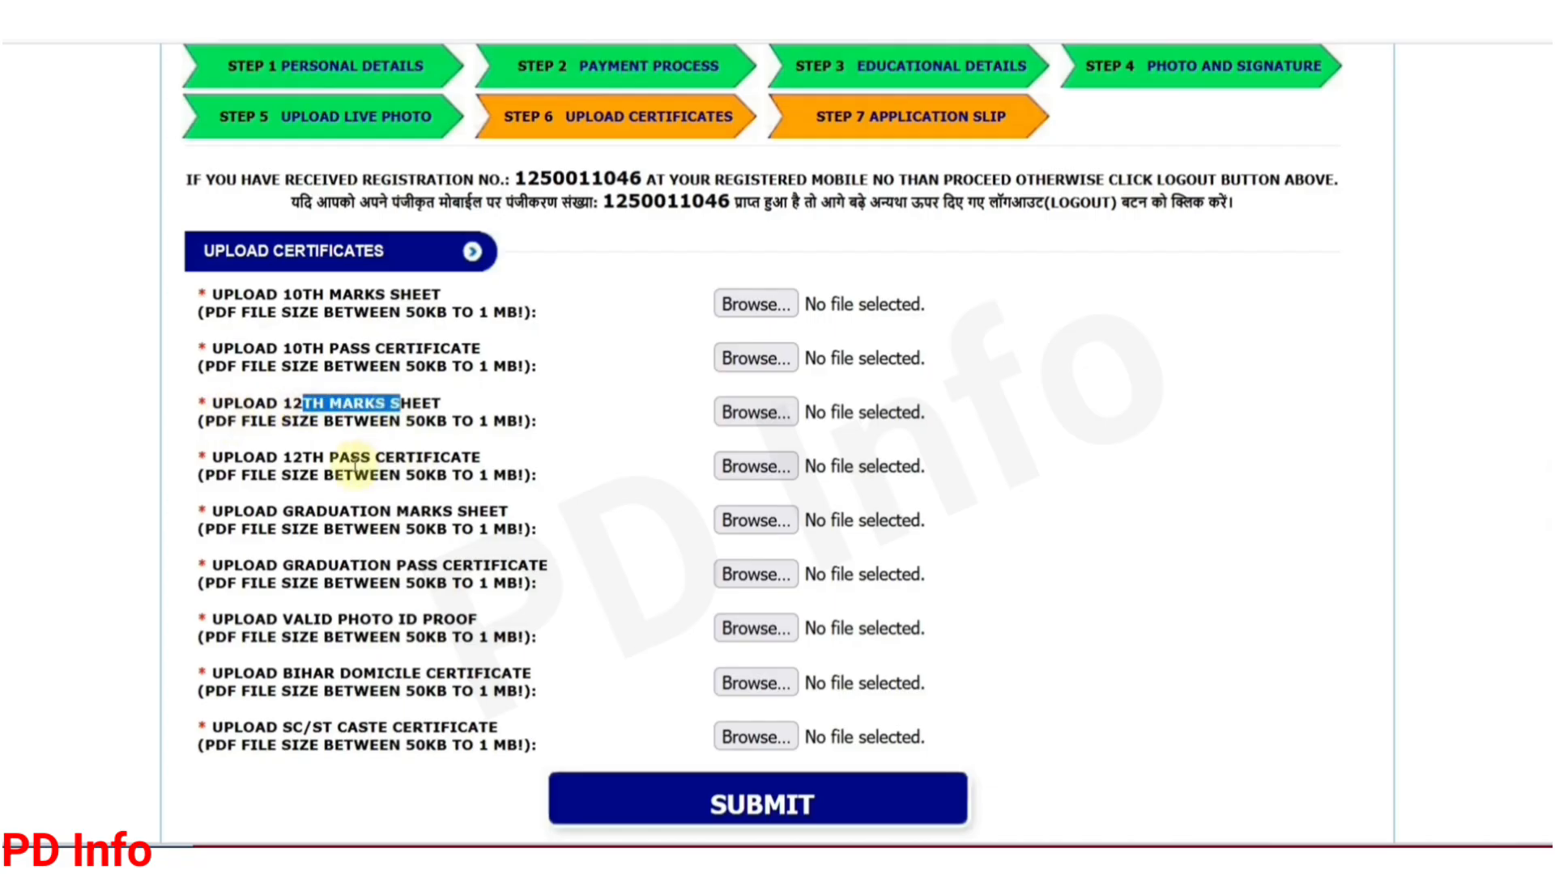
pyautogui.moveTo(350, 458); pyautogui.dragTo(423, 460)
pyautogui.moveTo(369, 512); pyautogui.dragTo(431, 512)
pyautogui.moveTo(390, 567); pyautogui.dragTo(466, 568)
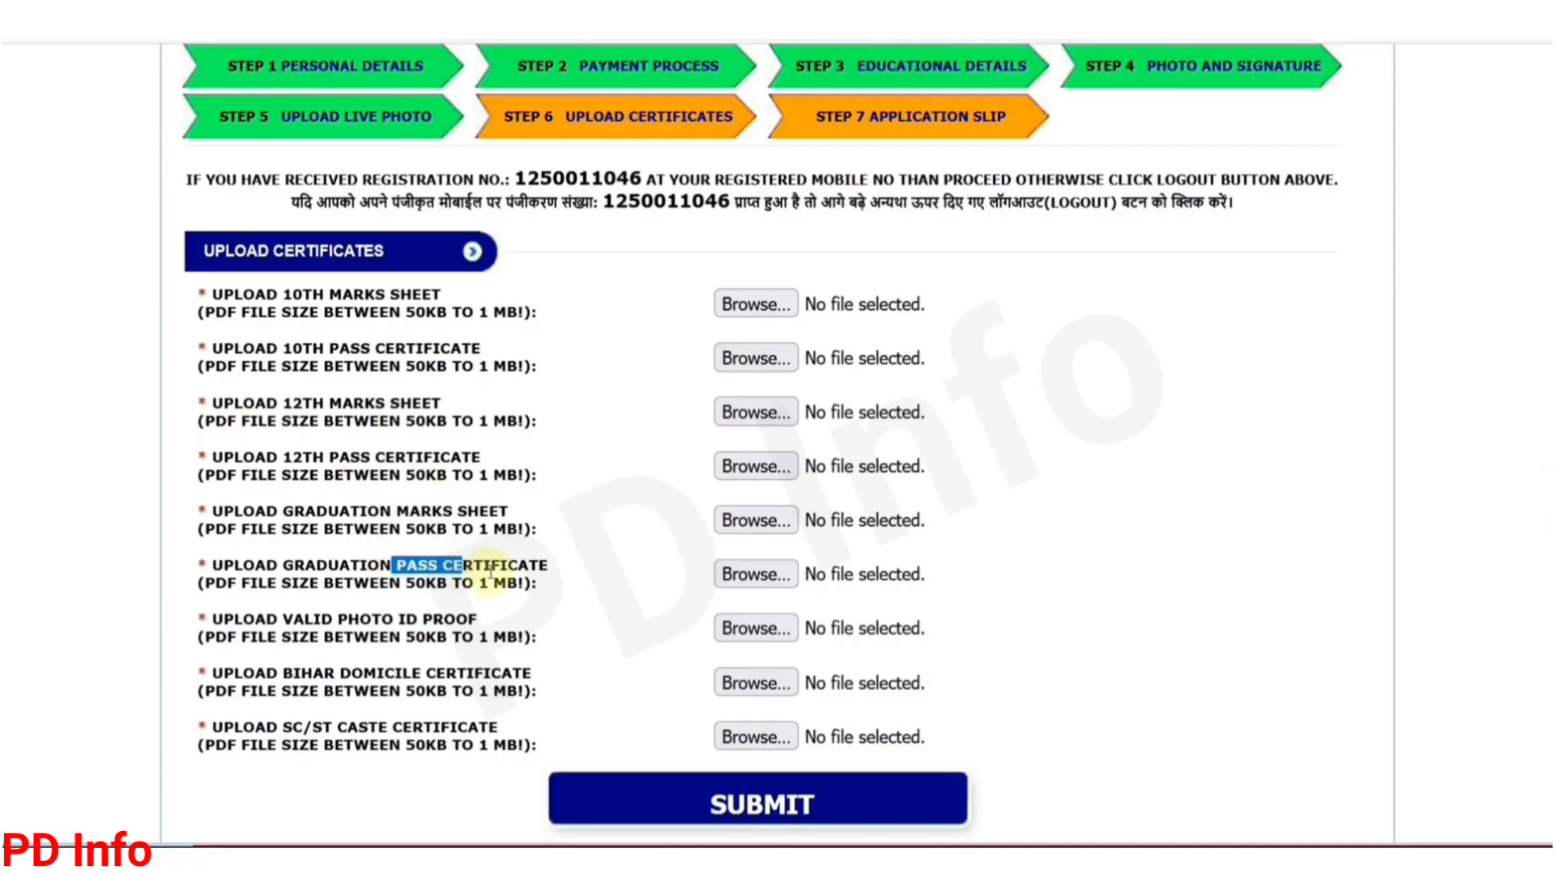
pyautogui.scroll(-2, 477, 571)
pyautogui.moveTo(321, 478); pyautogui.dragTo(422, 479)
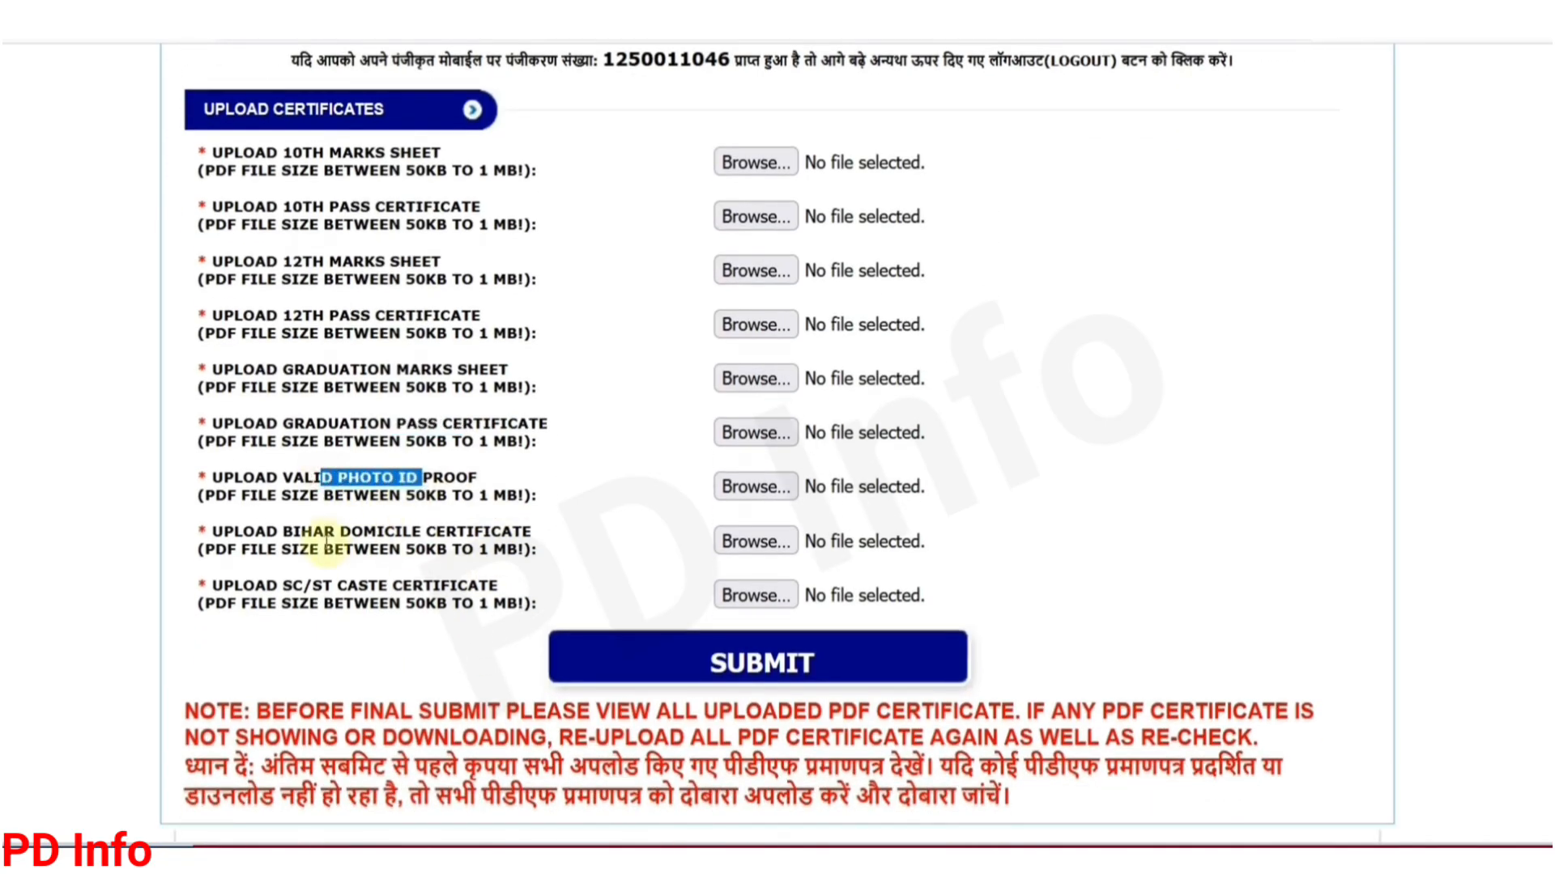
pyautogui.moveTo(312, 533); pyautogui.dragTo(482, 535)
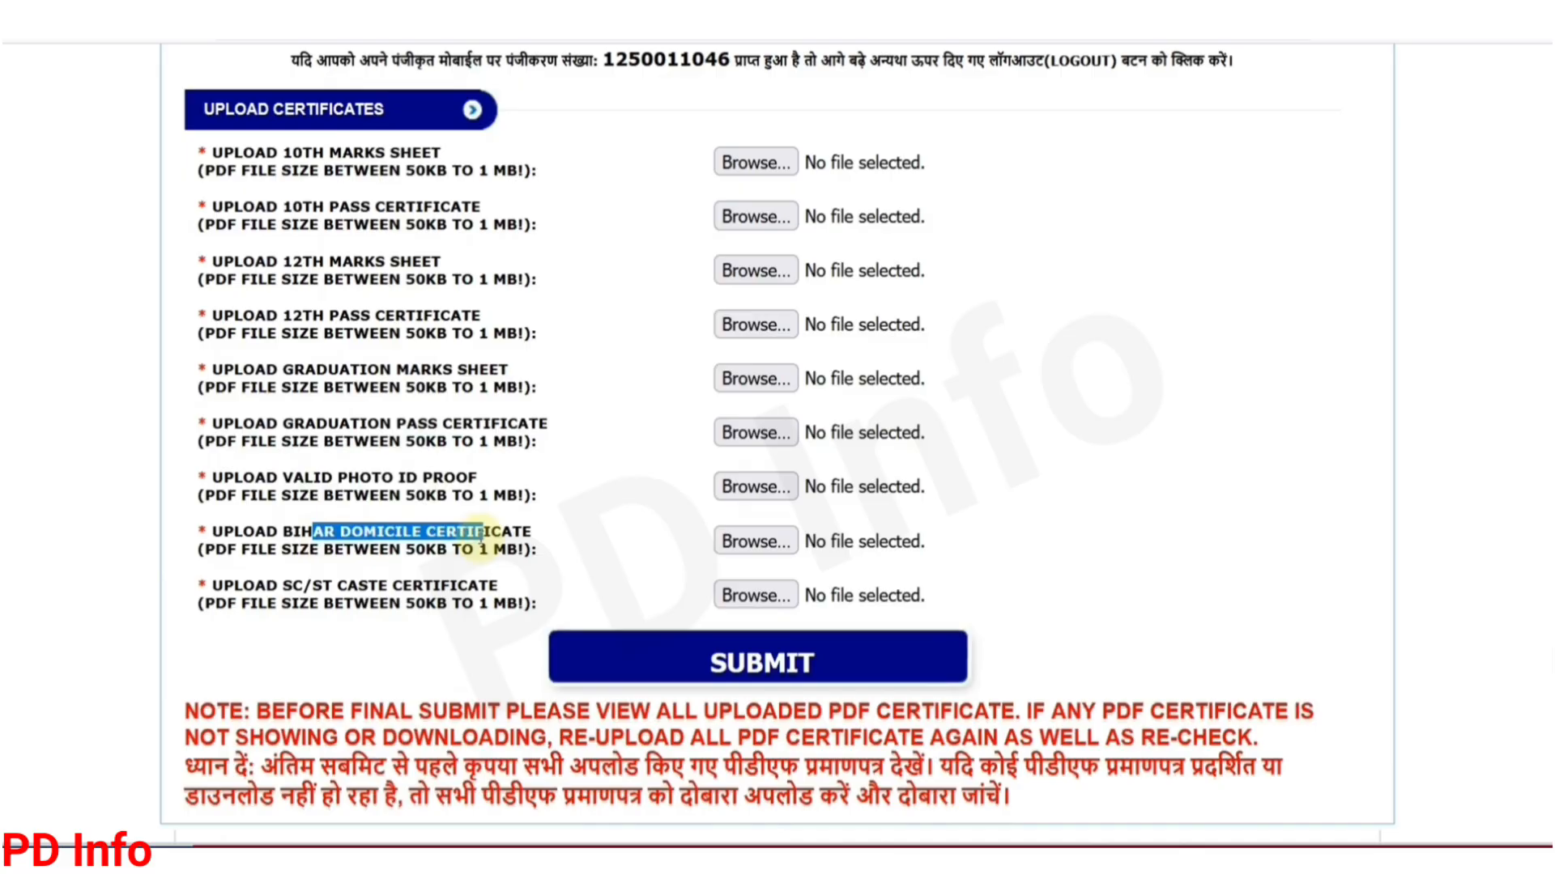
pyautogui.moveTo(293, 587); pyautogui.dragTo(435, 585)
pyautogui.click(442, 614)
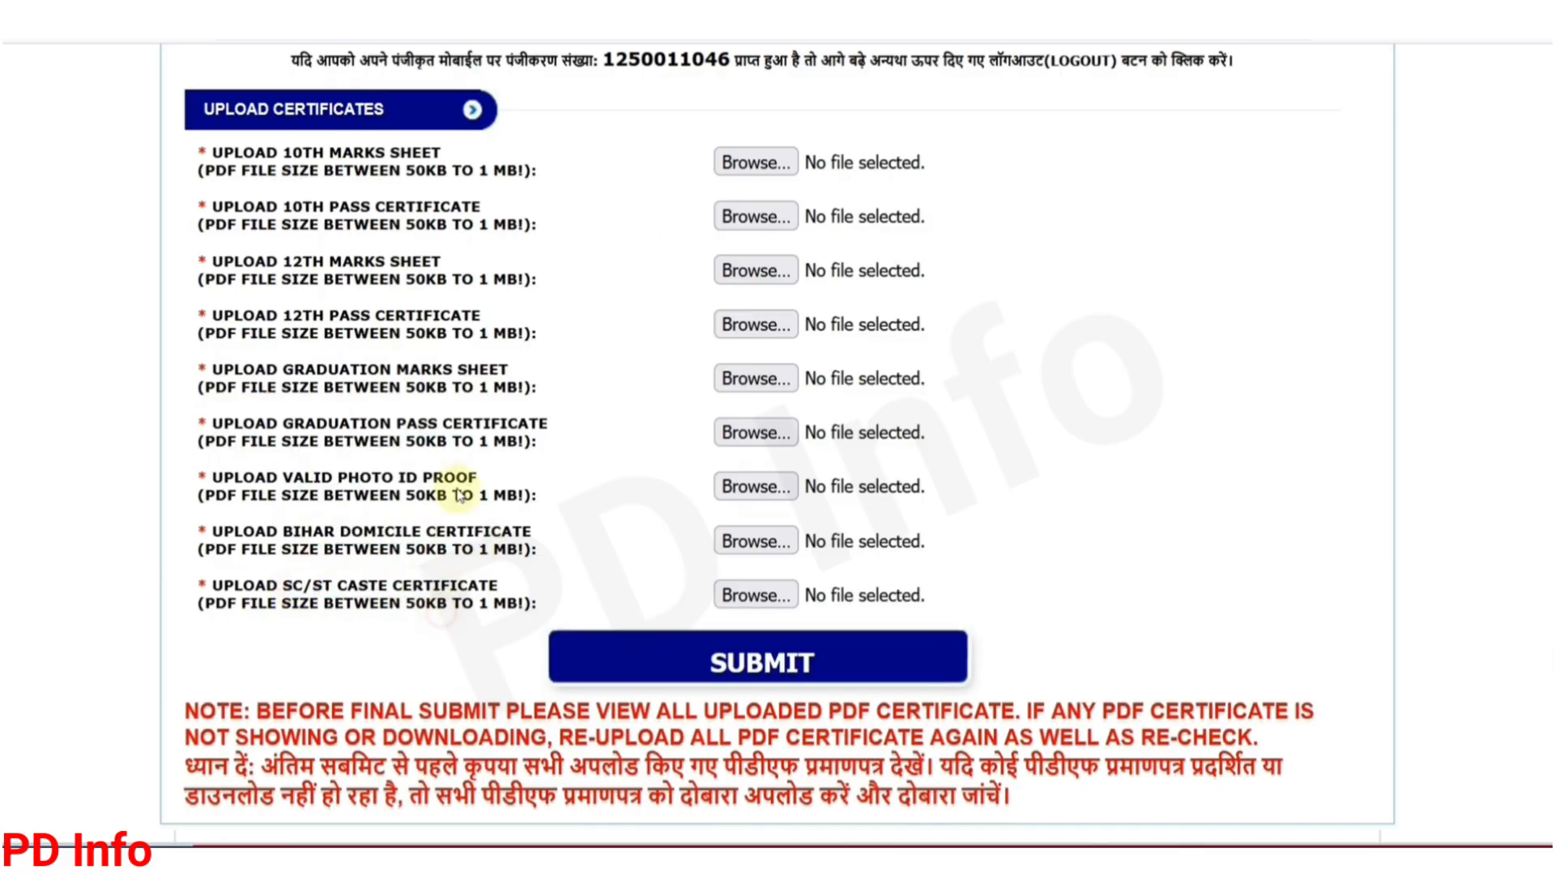
pyautogui.scroll(-2, 728, 381)
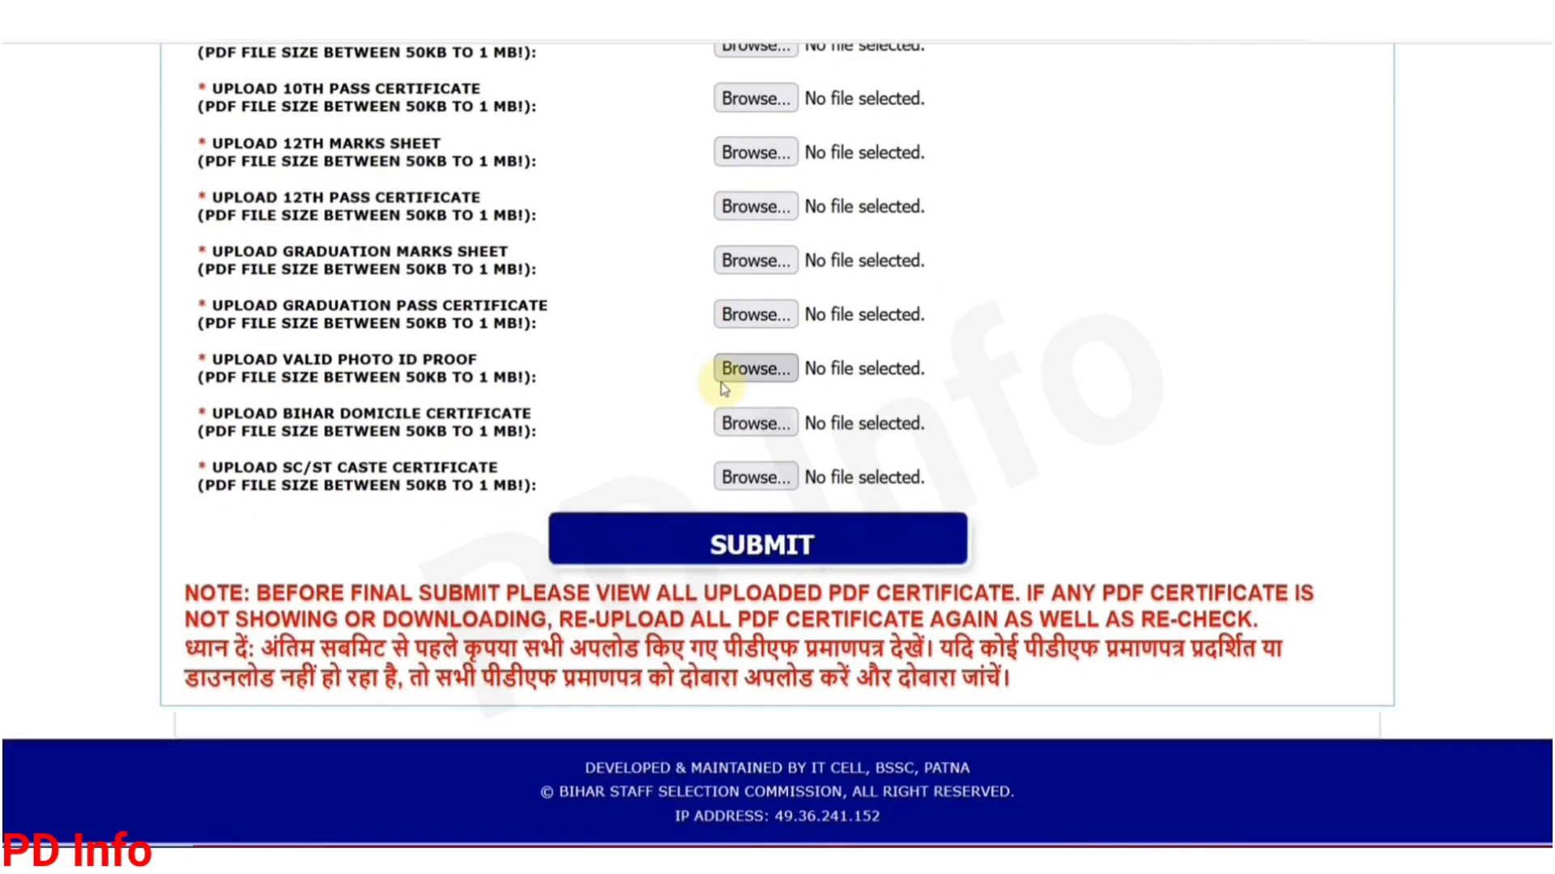
pyautogui.scroll(2, 815, 154)
pyautogui.scroll(1, 815, 154)
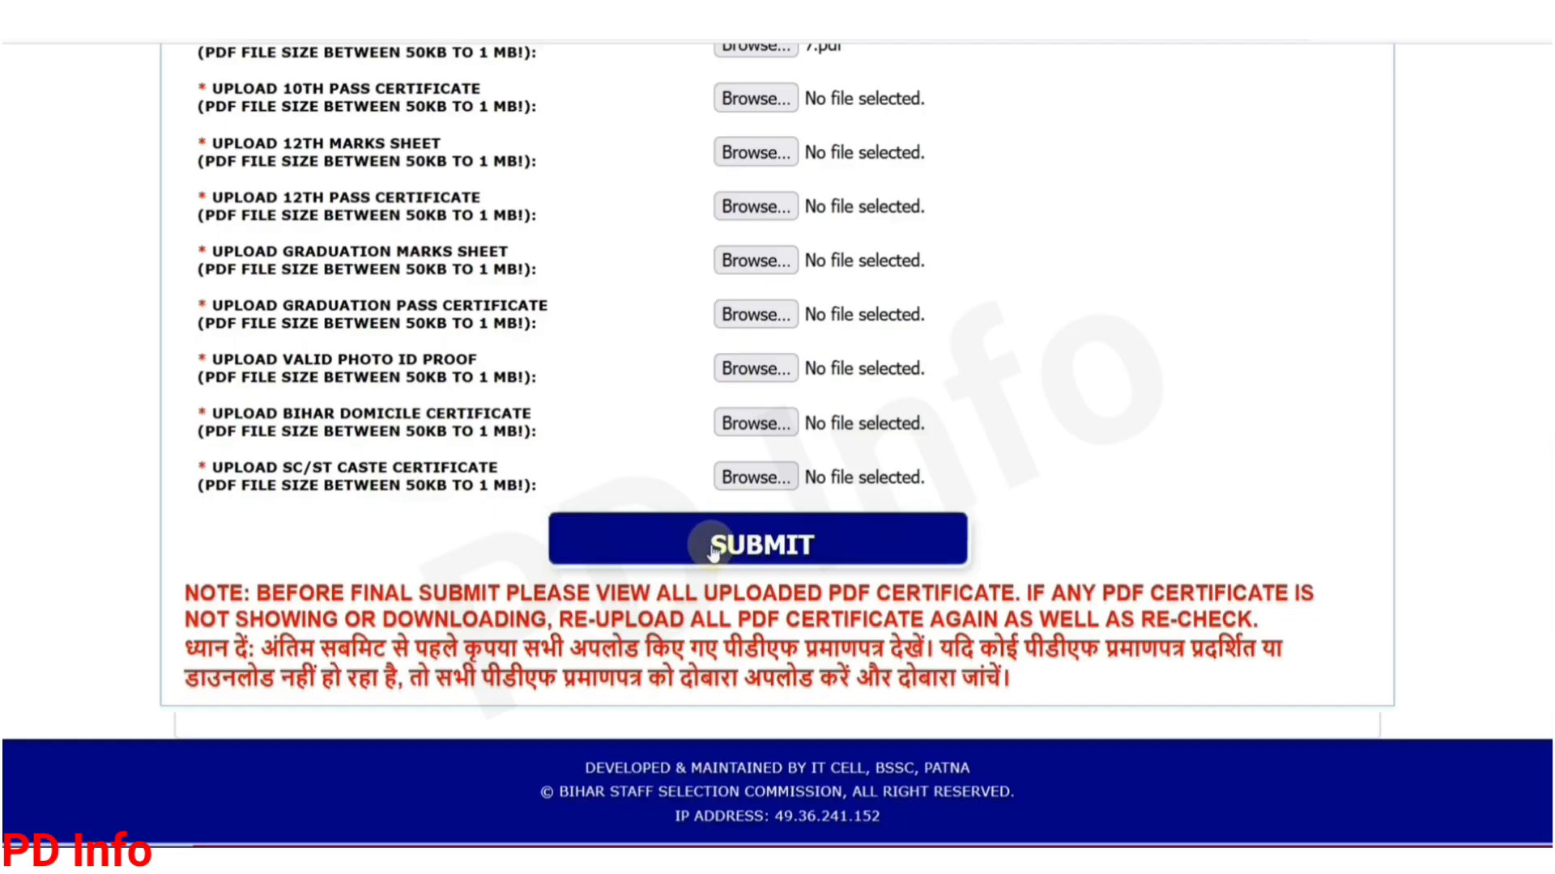
# Step: Scroll back up the certificate upload list toward the 10th marks sheet slot
pyautogui.scroll(5, 778, 583)
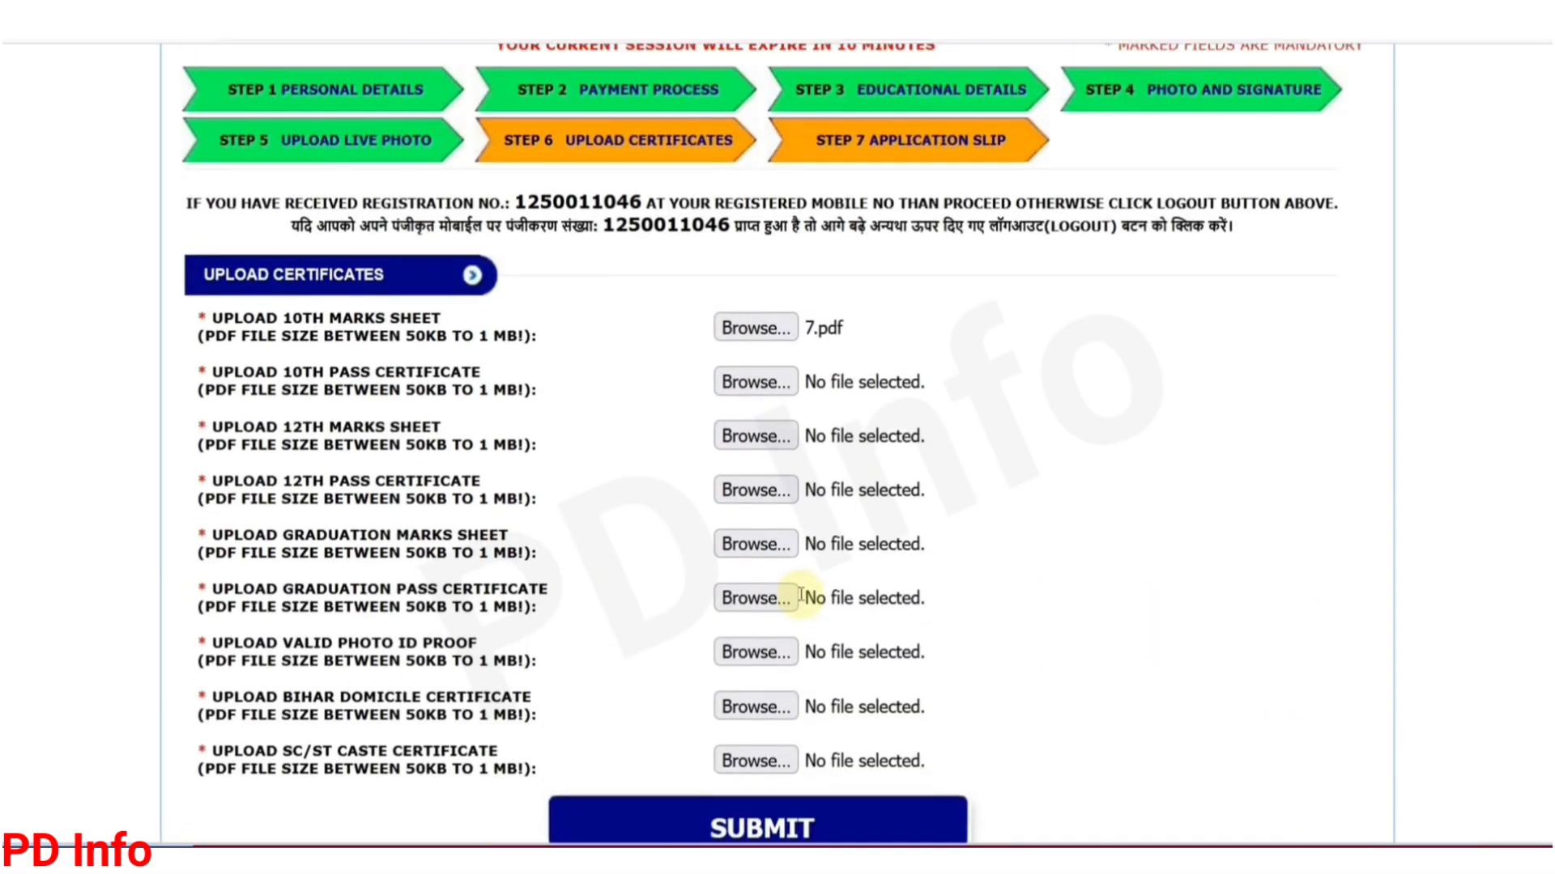